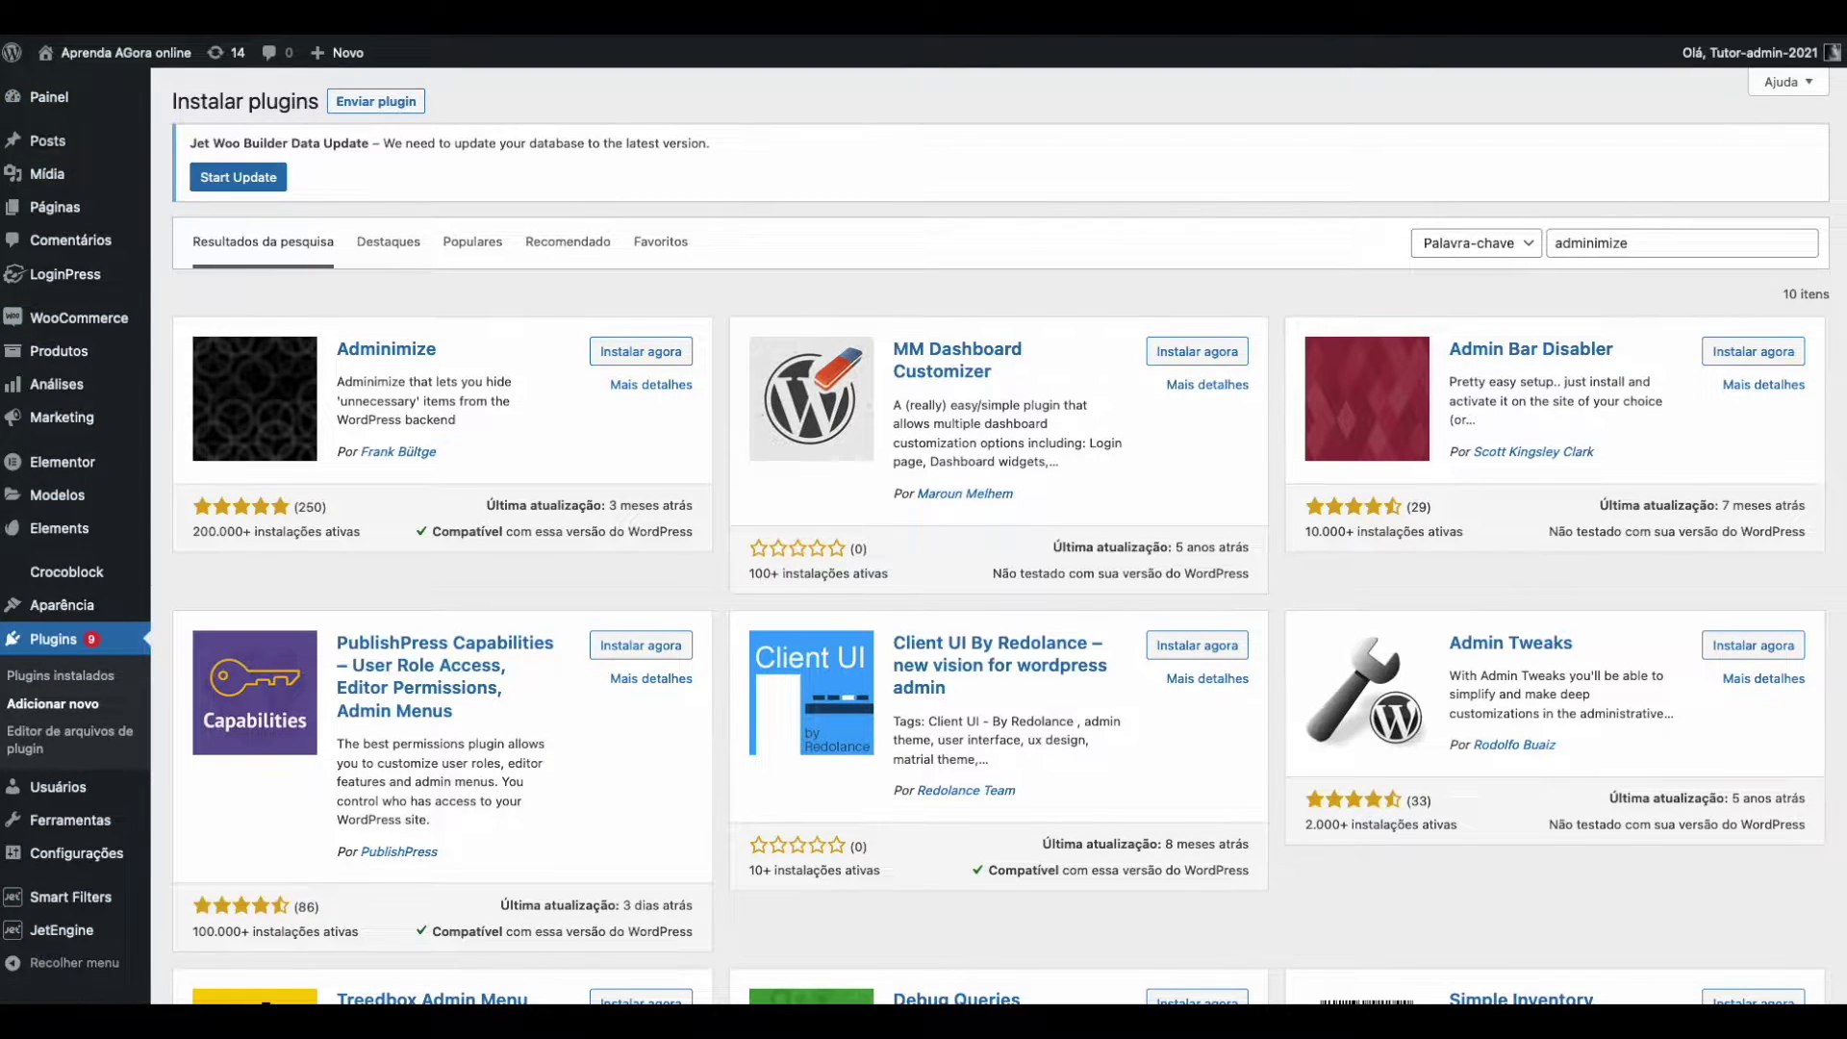
Switch to the browser window logged in as admin, show it full screen and look over the dashboard's available menu items.
mouse_move(29, 36)
click(134, 42)
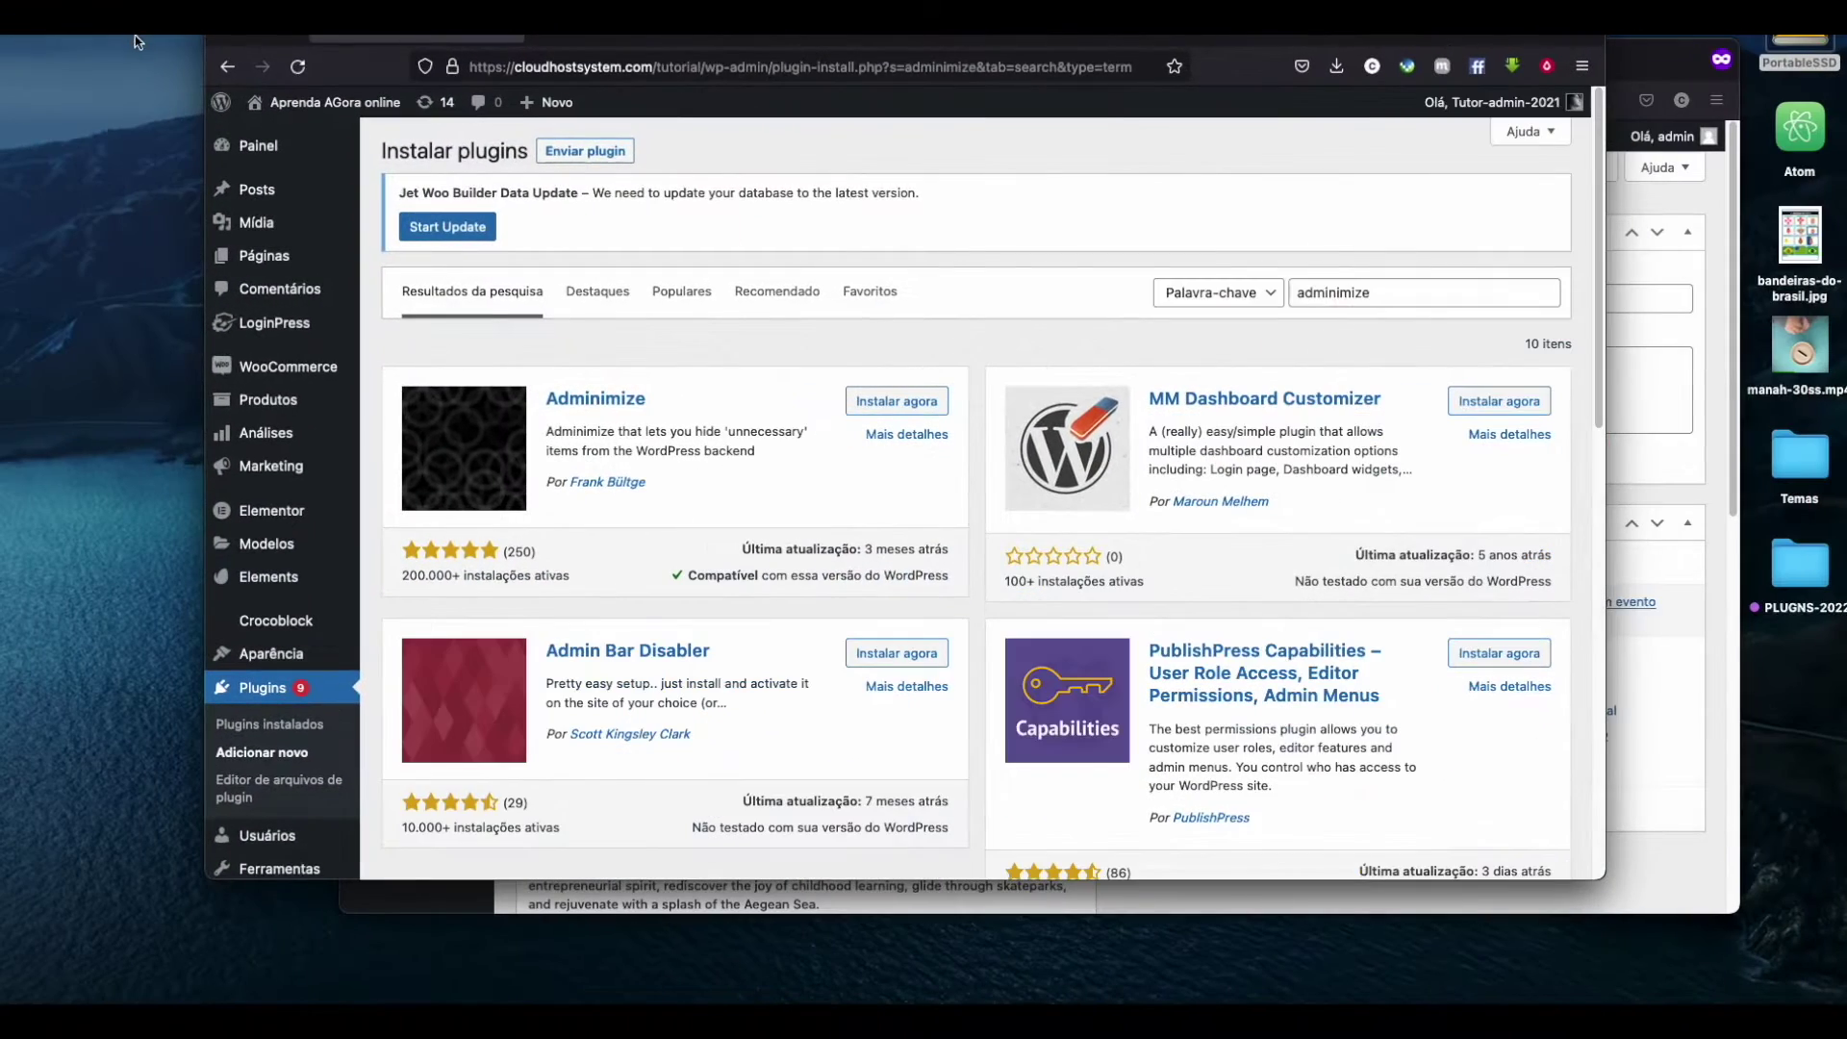
click(248, 39)
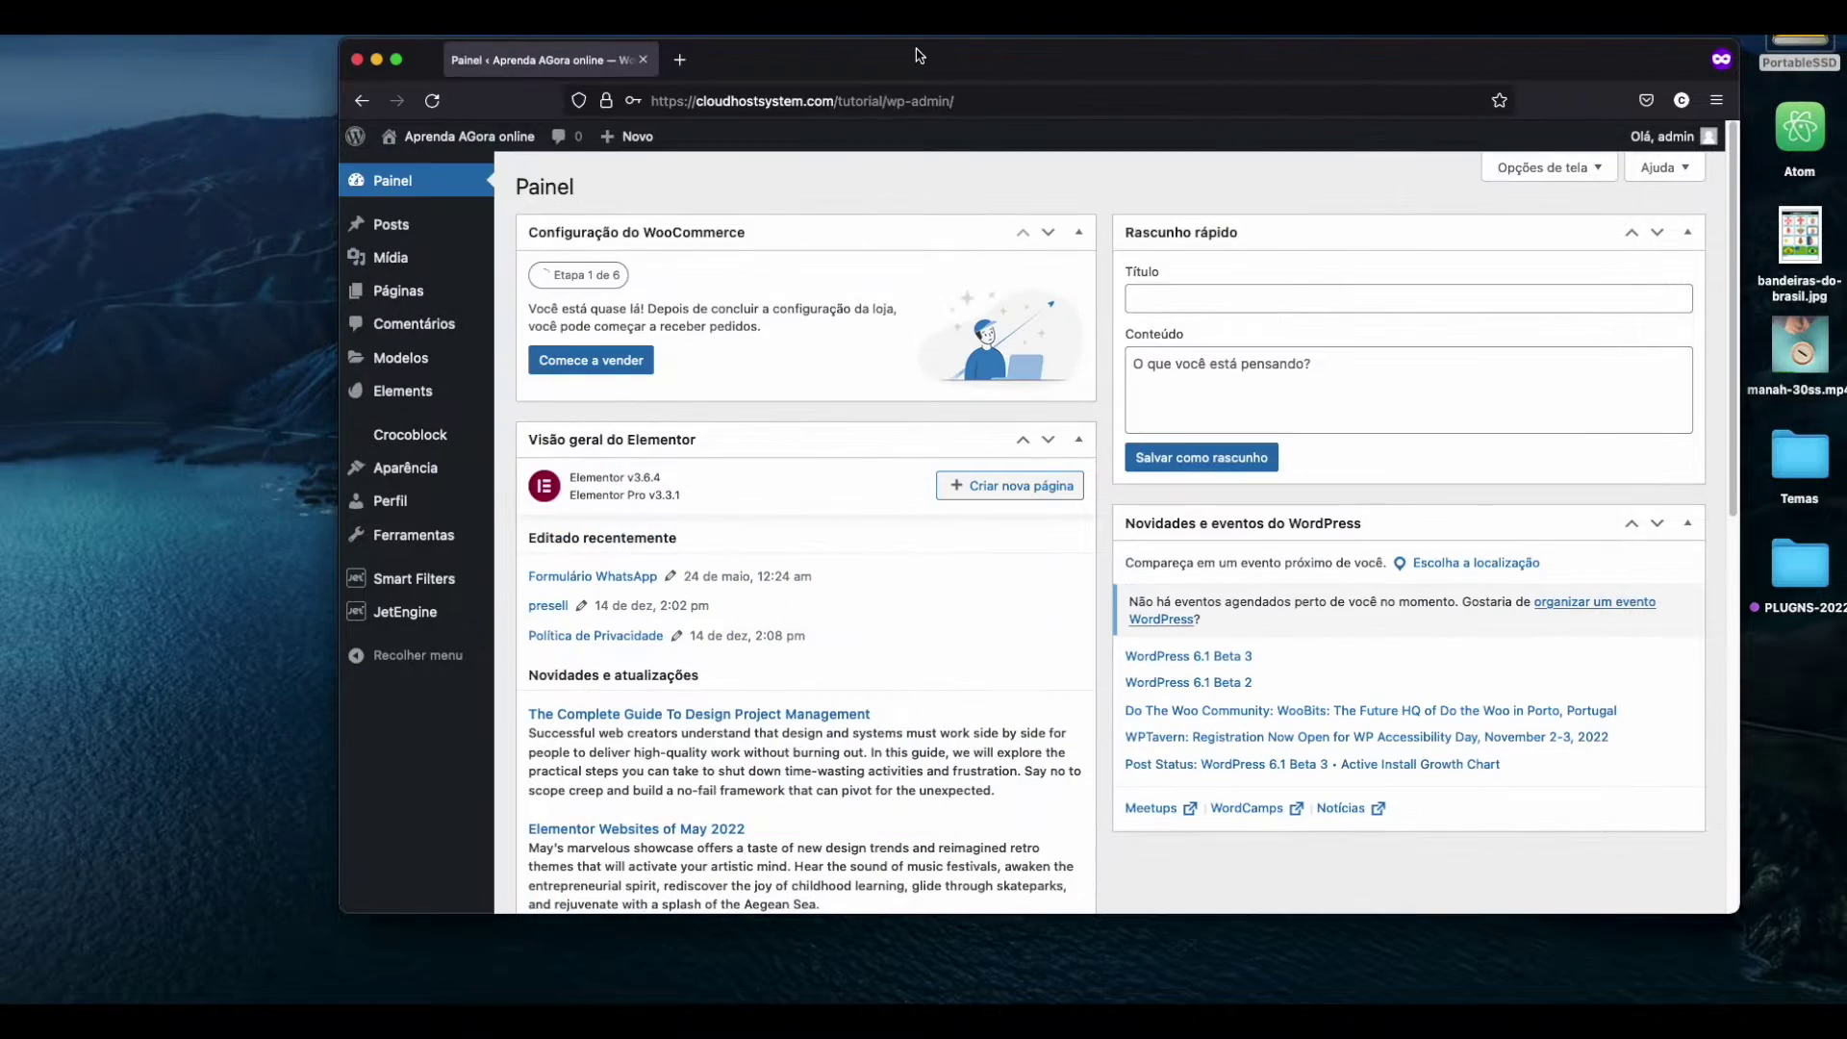
click(396, 60)
mouse_move(60, 211)
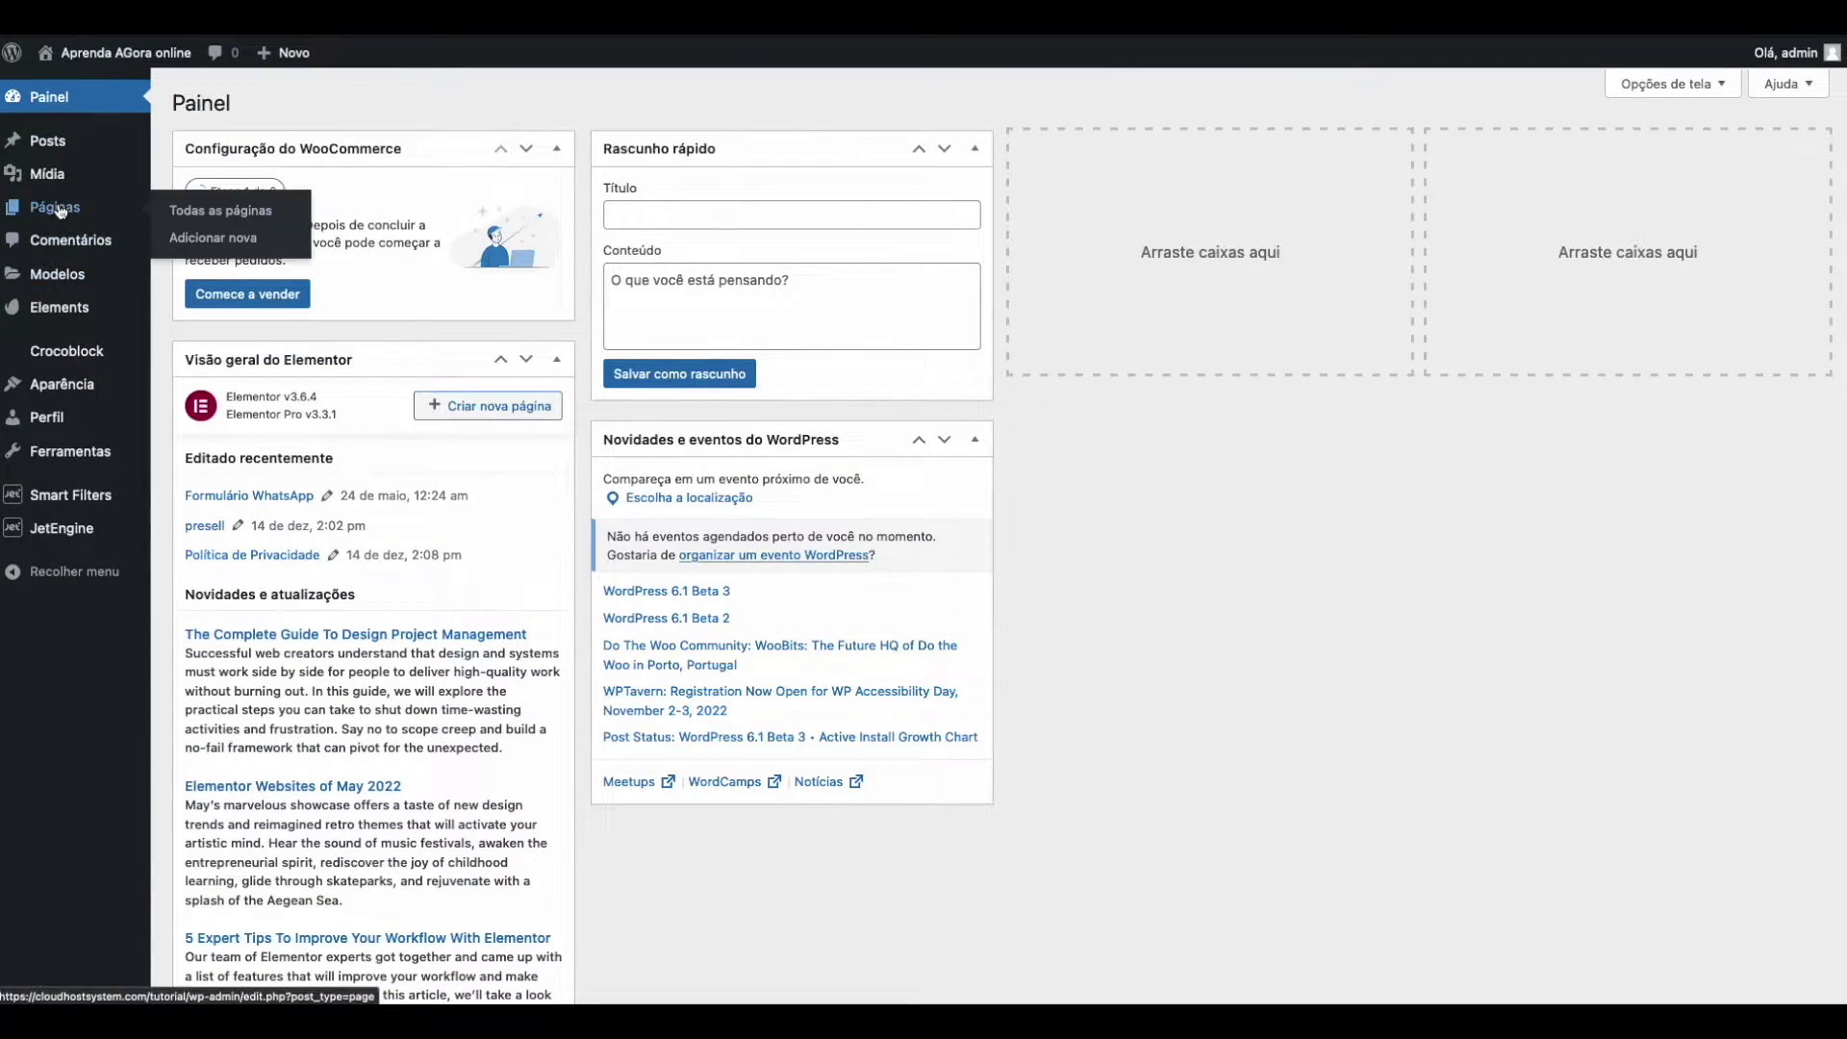
mouse_move(65, 144)
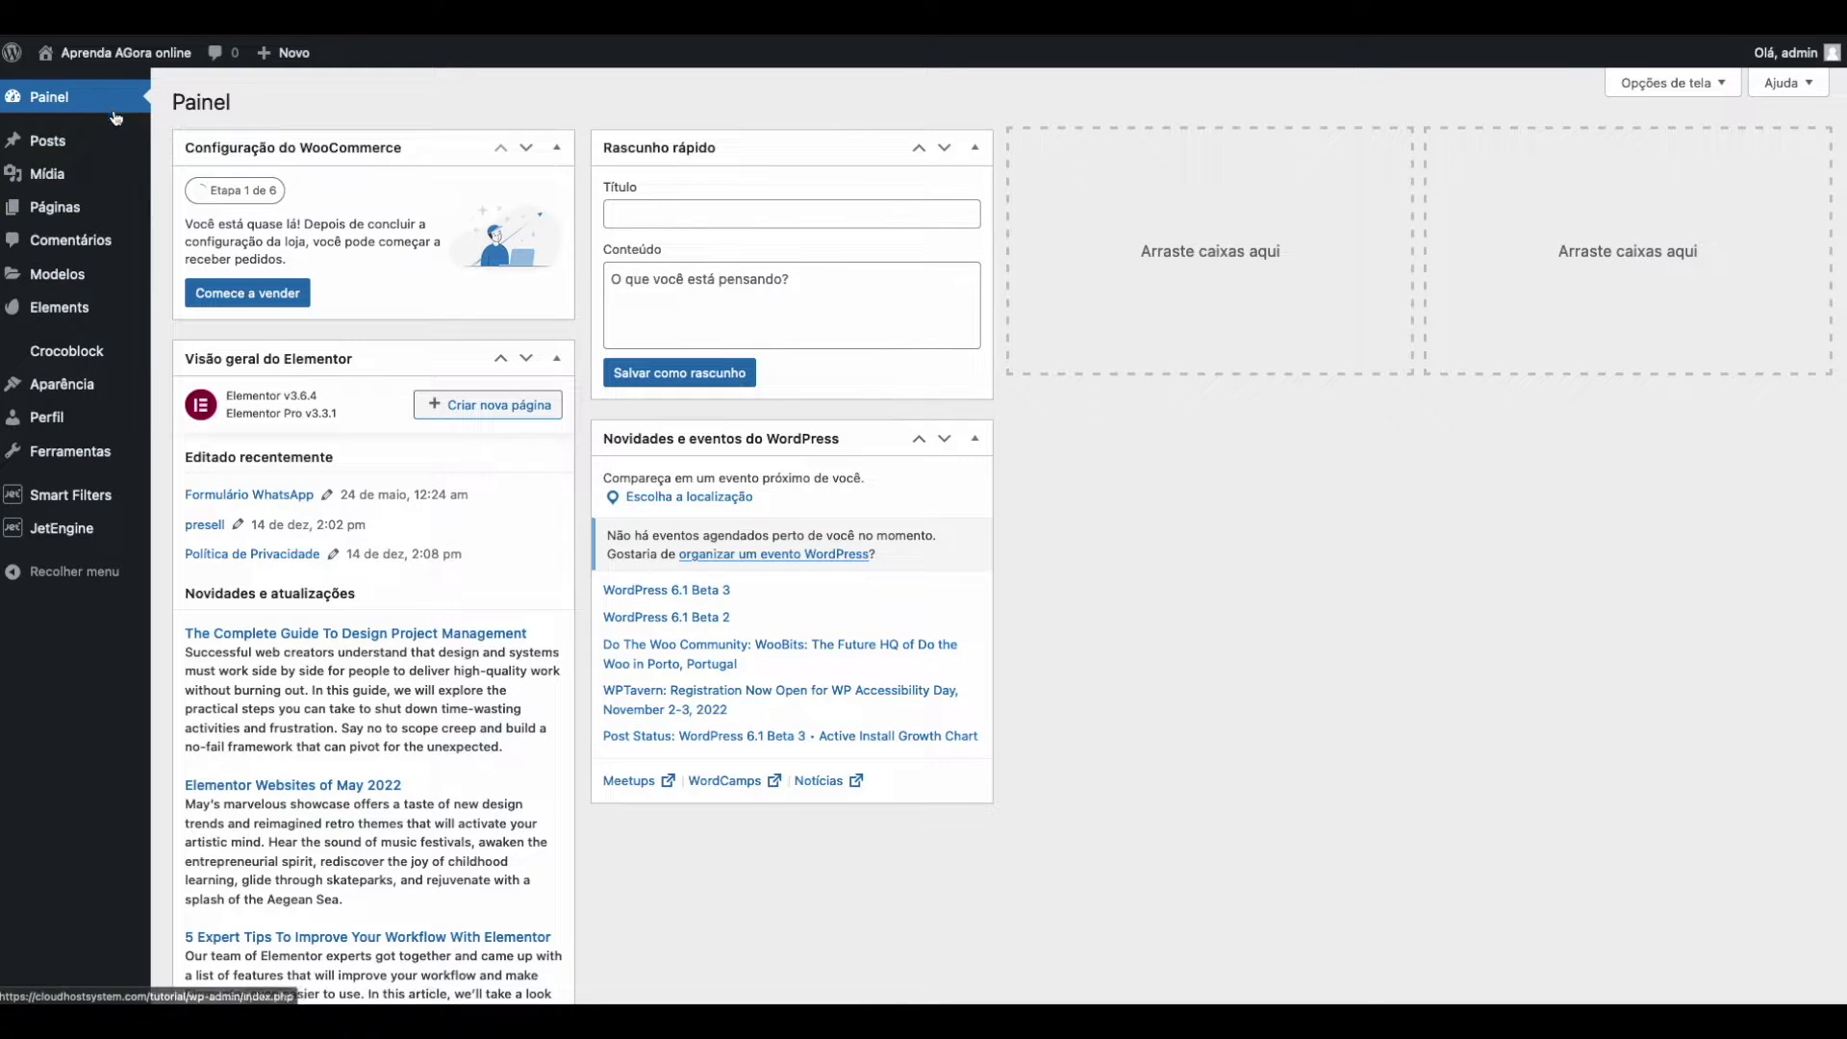
mouse_move(77, 510)
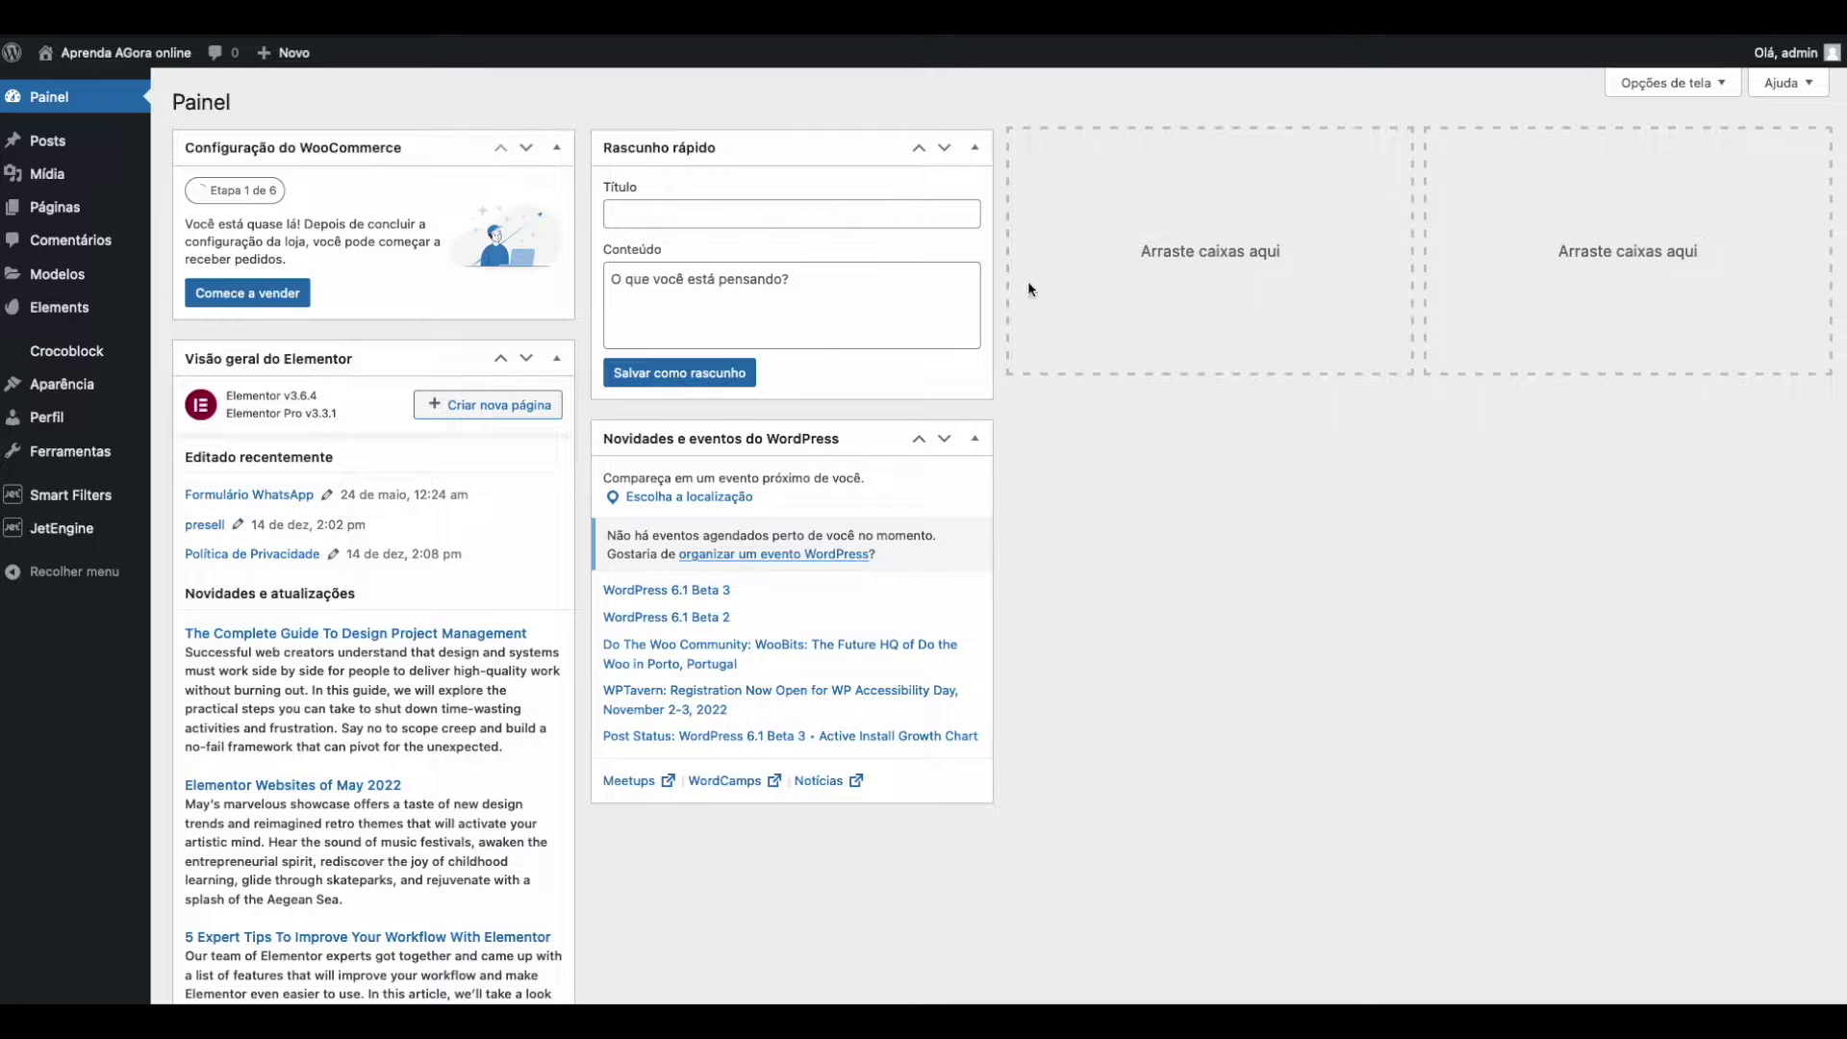
Hide the Novidades e eventos, Rascunho rápido, Atividade, Visão geral do Elementor and Configuração do WooCommerce dashboard widgets, leaving only Agora.
click(1713, 84)
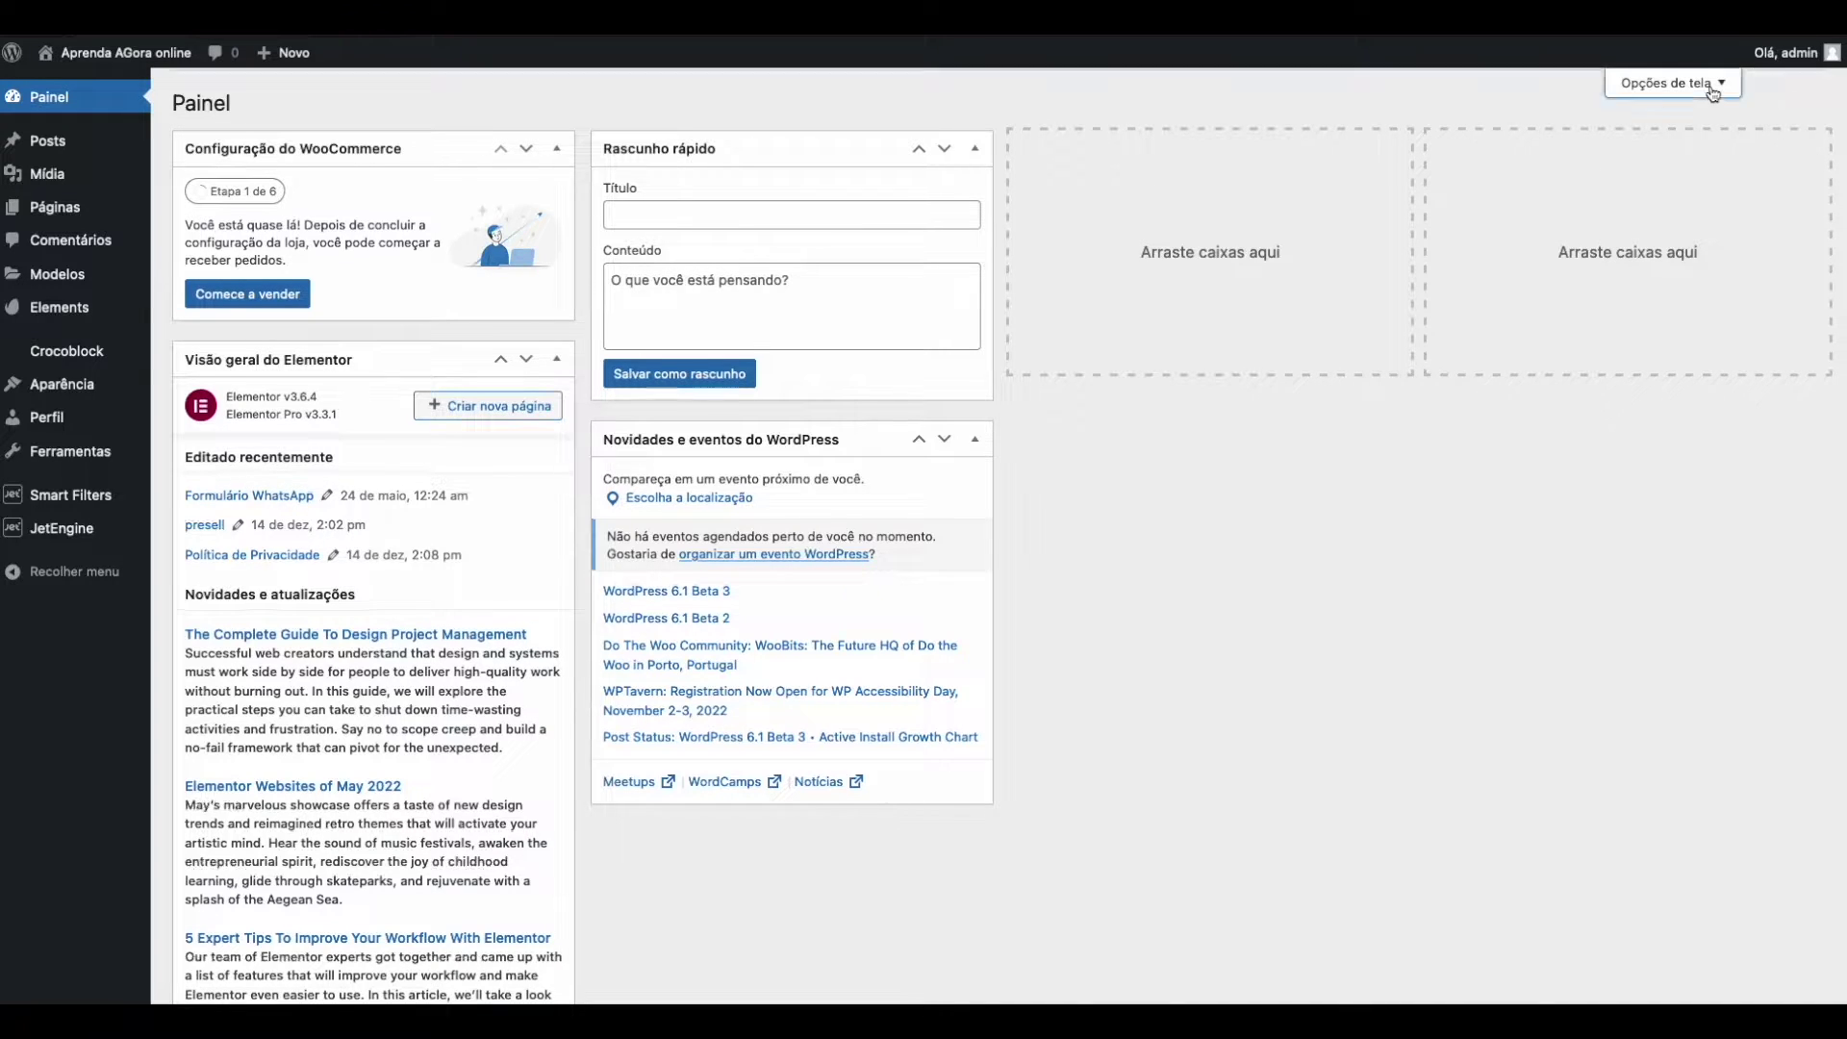
click(994, 170)
click(773, 170)
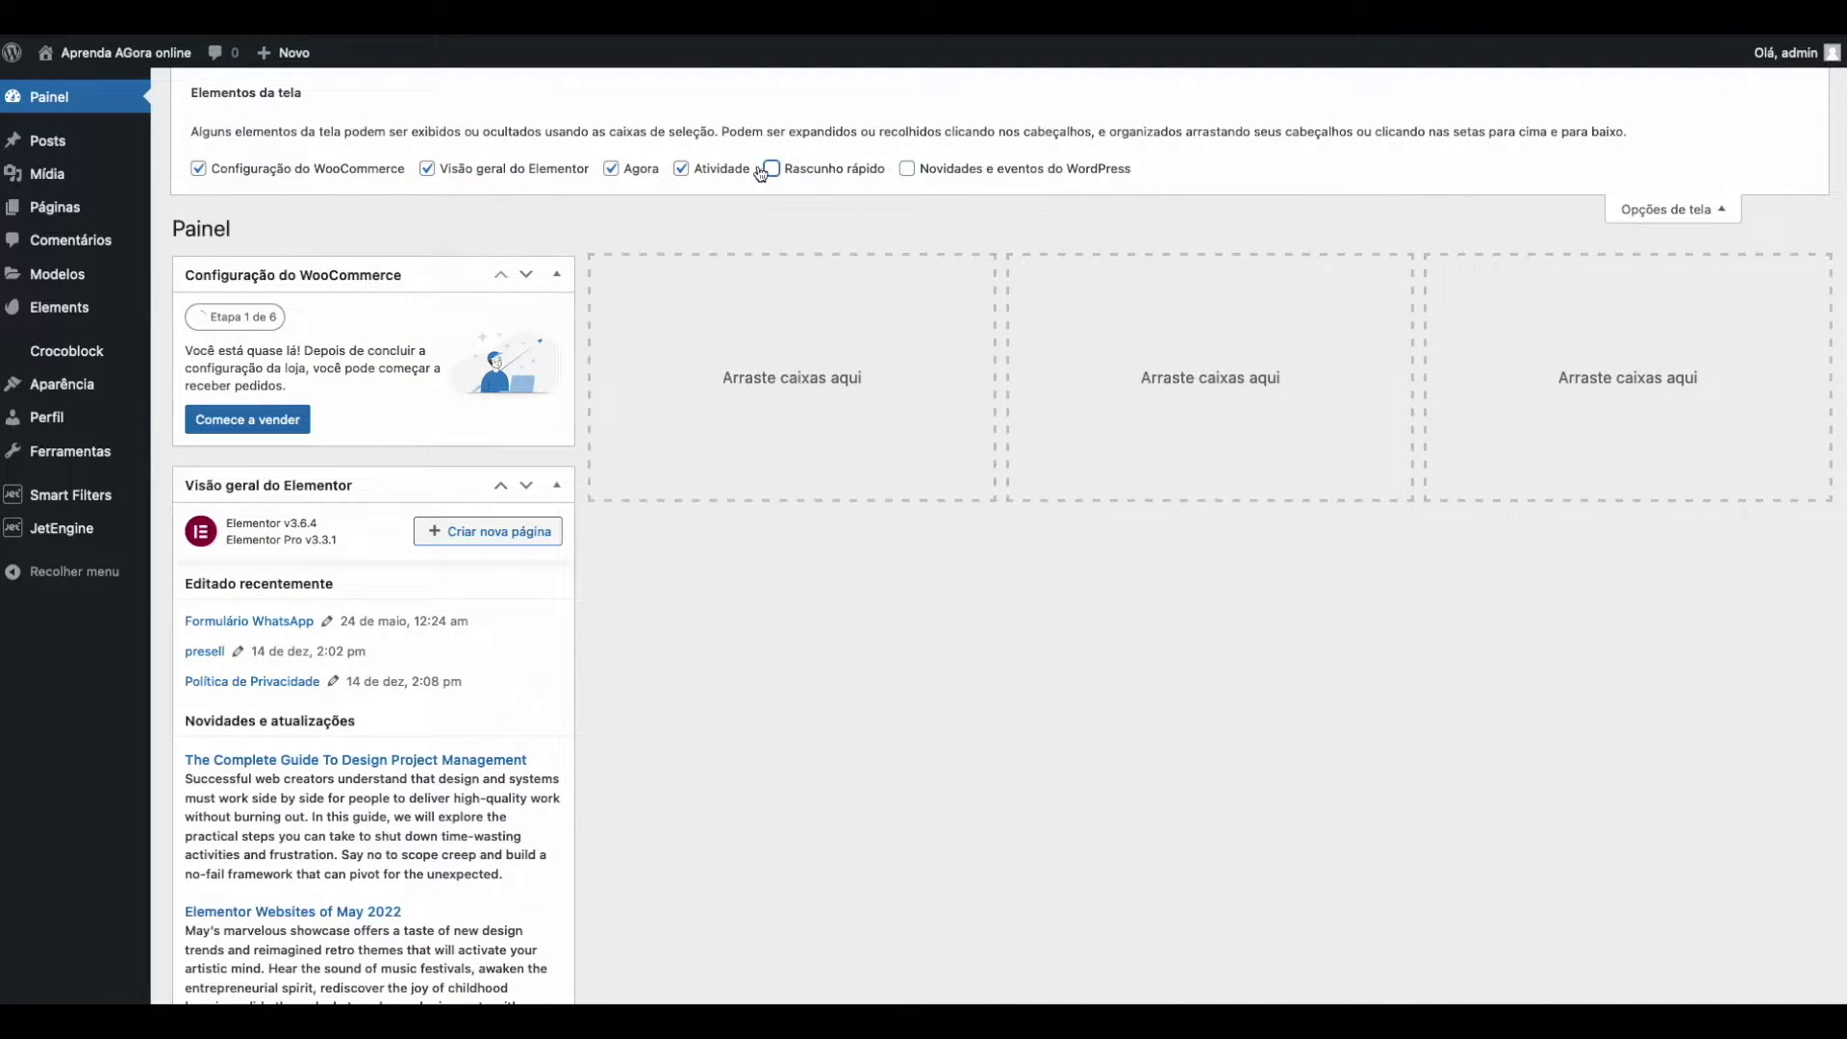
click(682, 169)
click(500, 173)
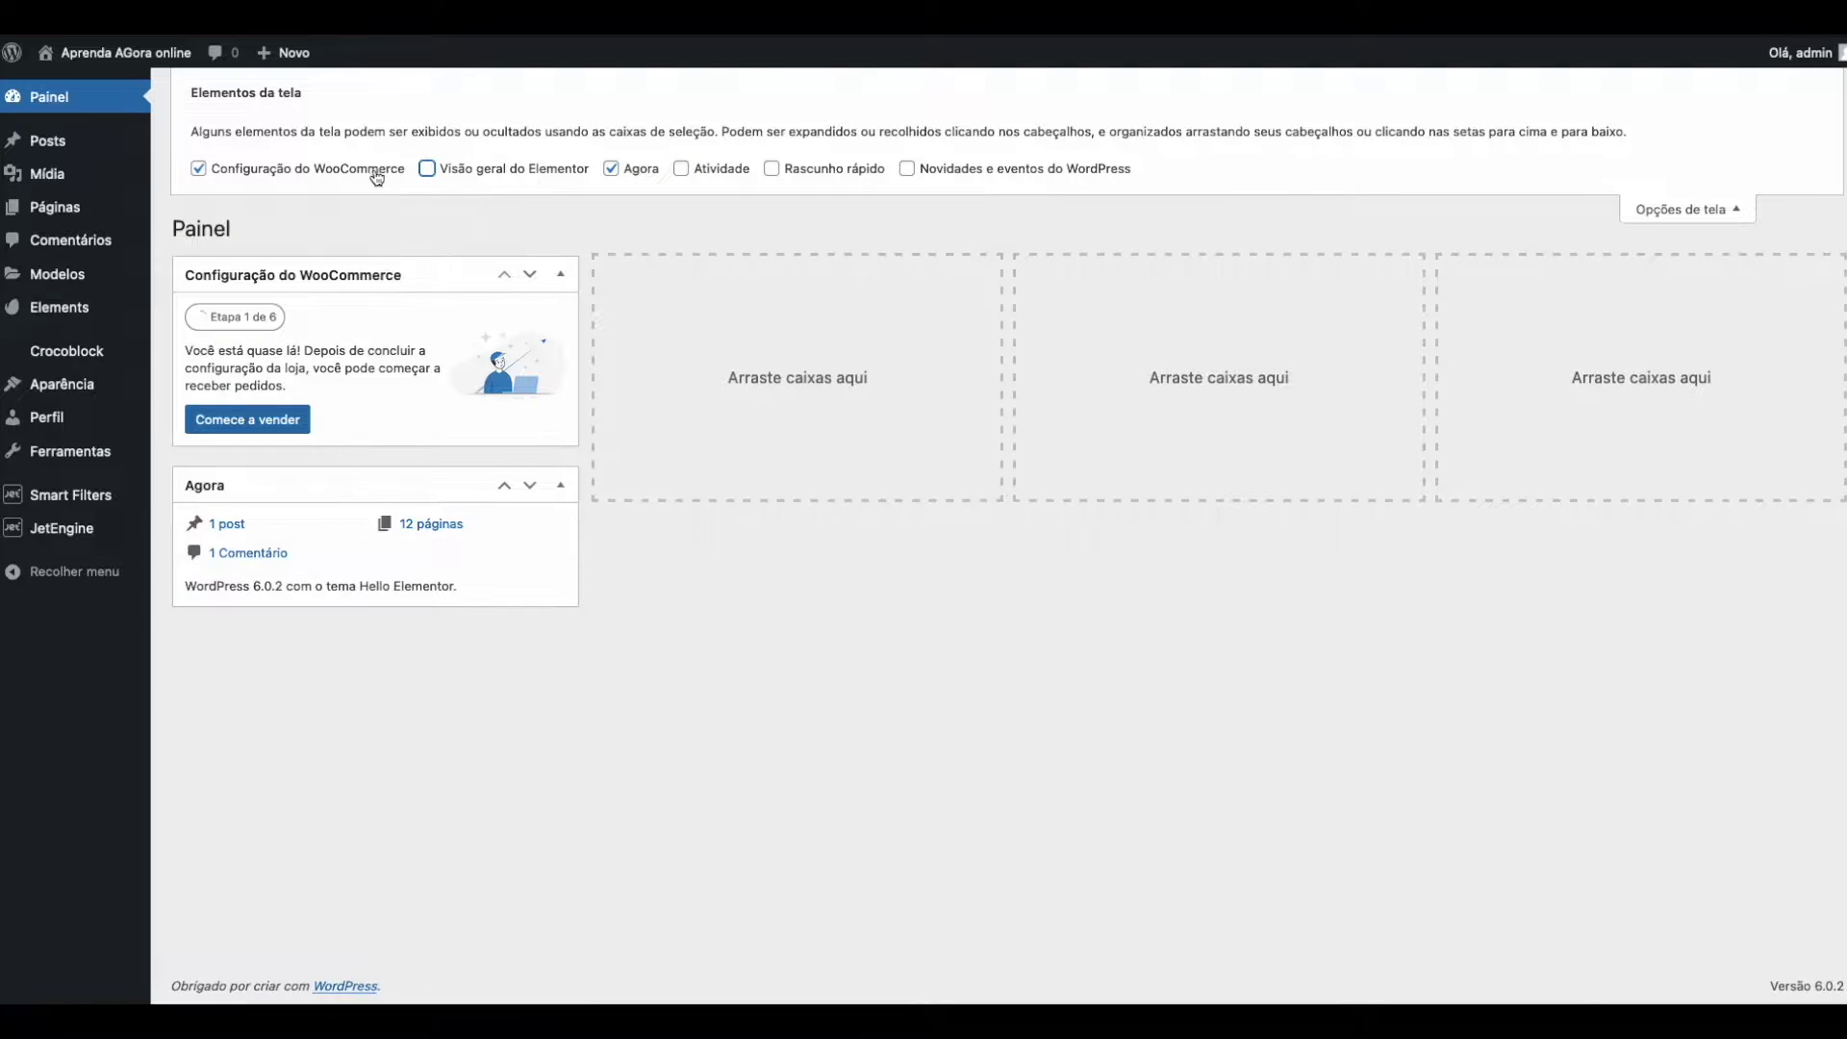
click(354, 179)
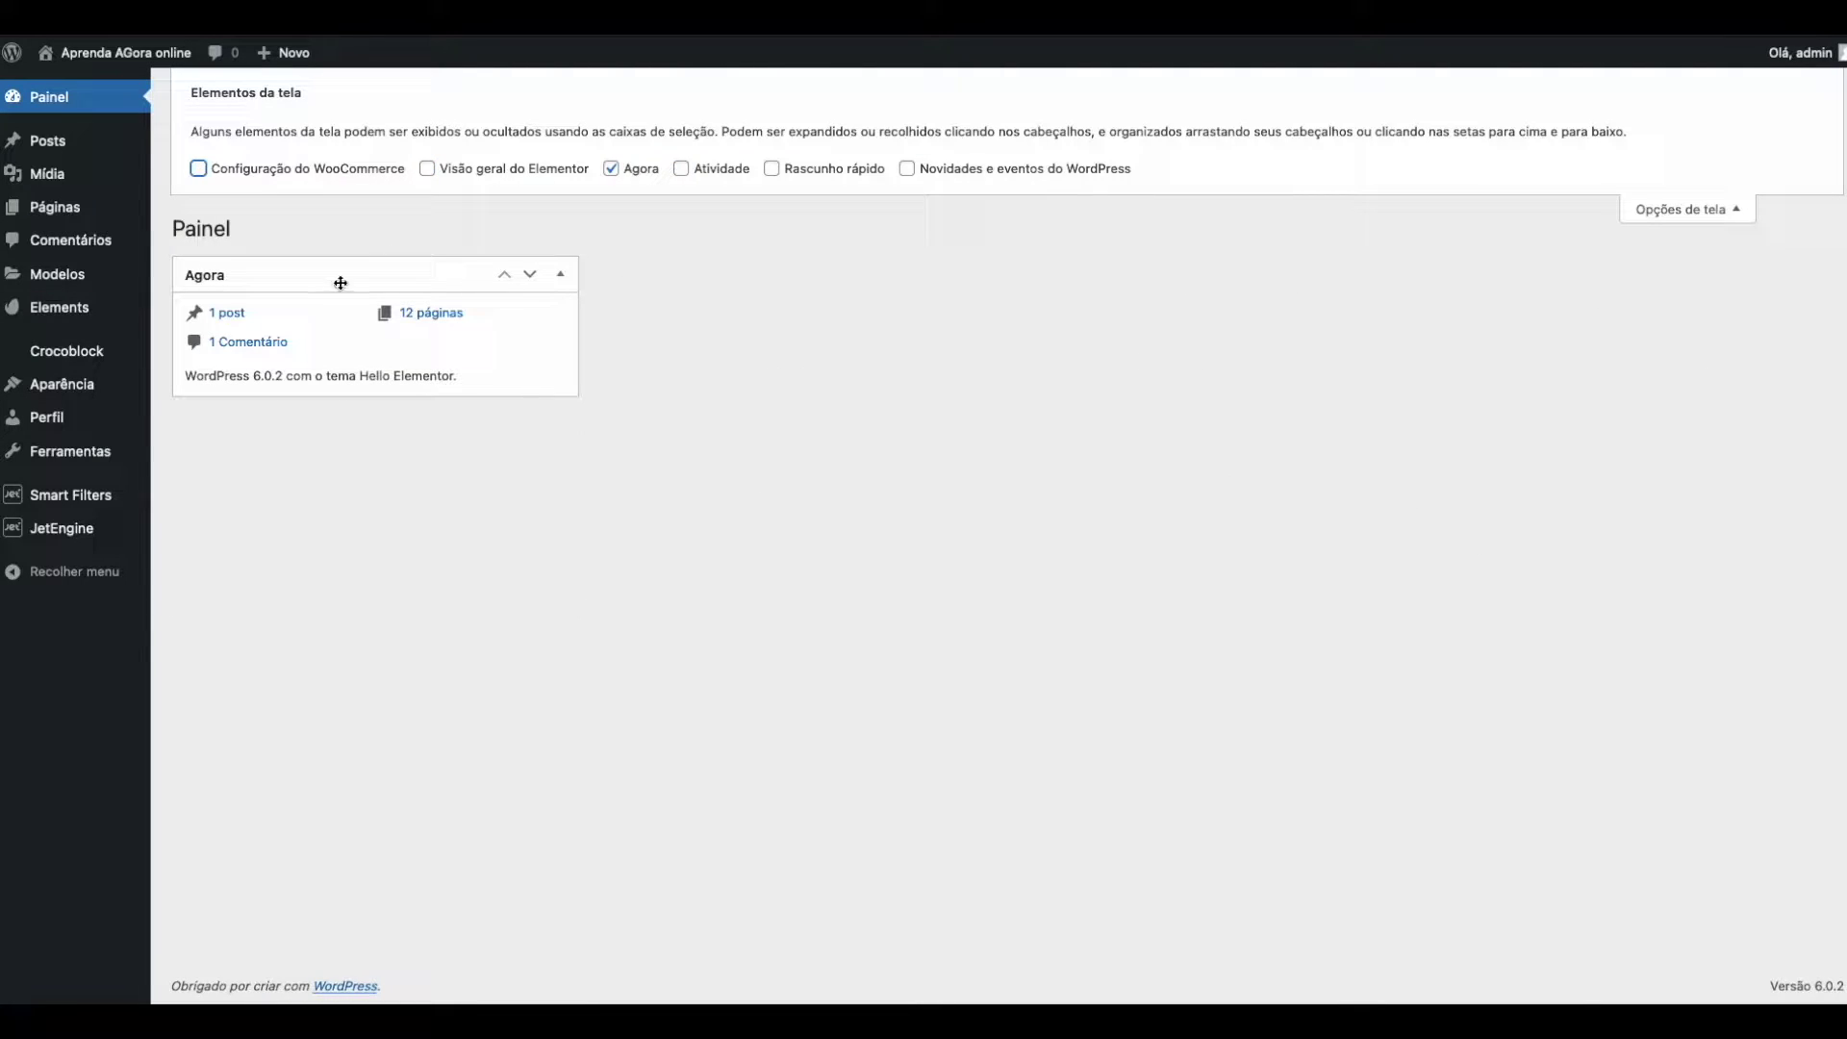
click(1714, 211)
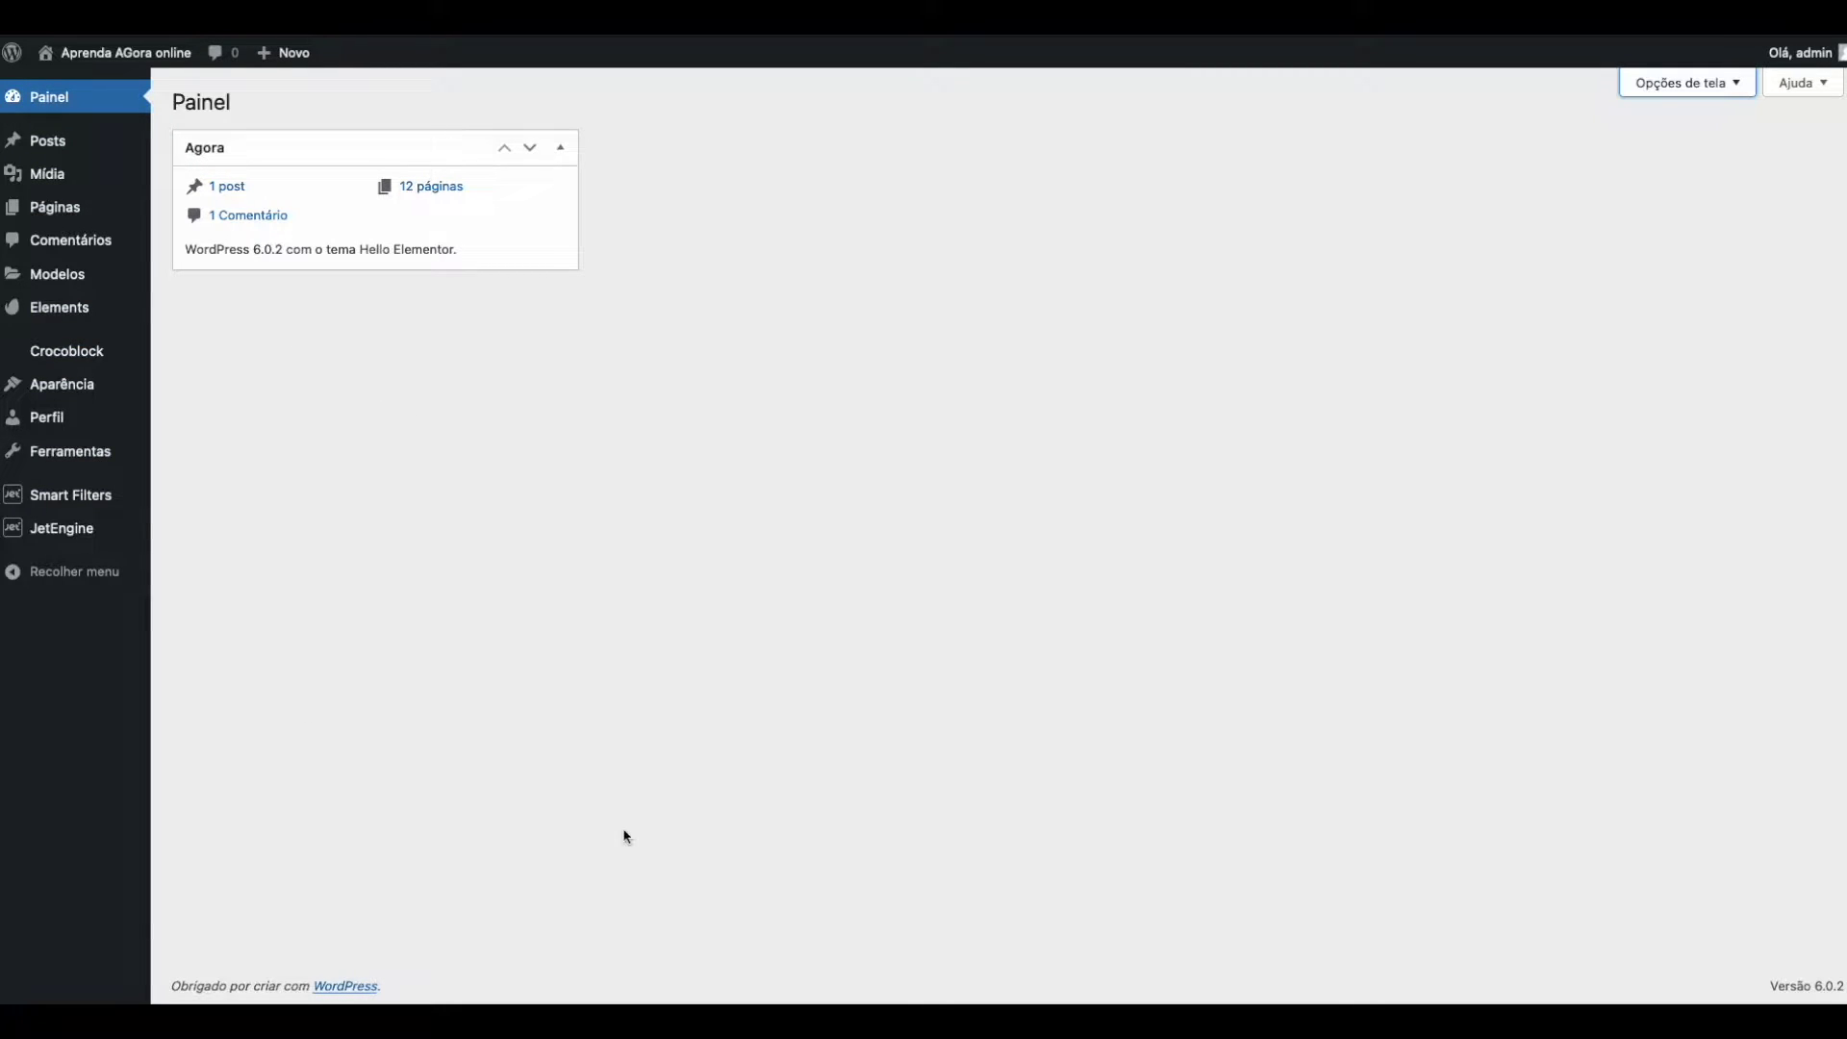
Leave the admin user's full-screen dashboard and bring back the site administrator's window with the adminimize plugin search.
mouse_move(847, 982)
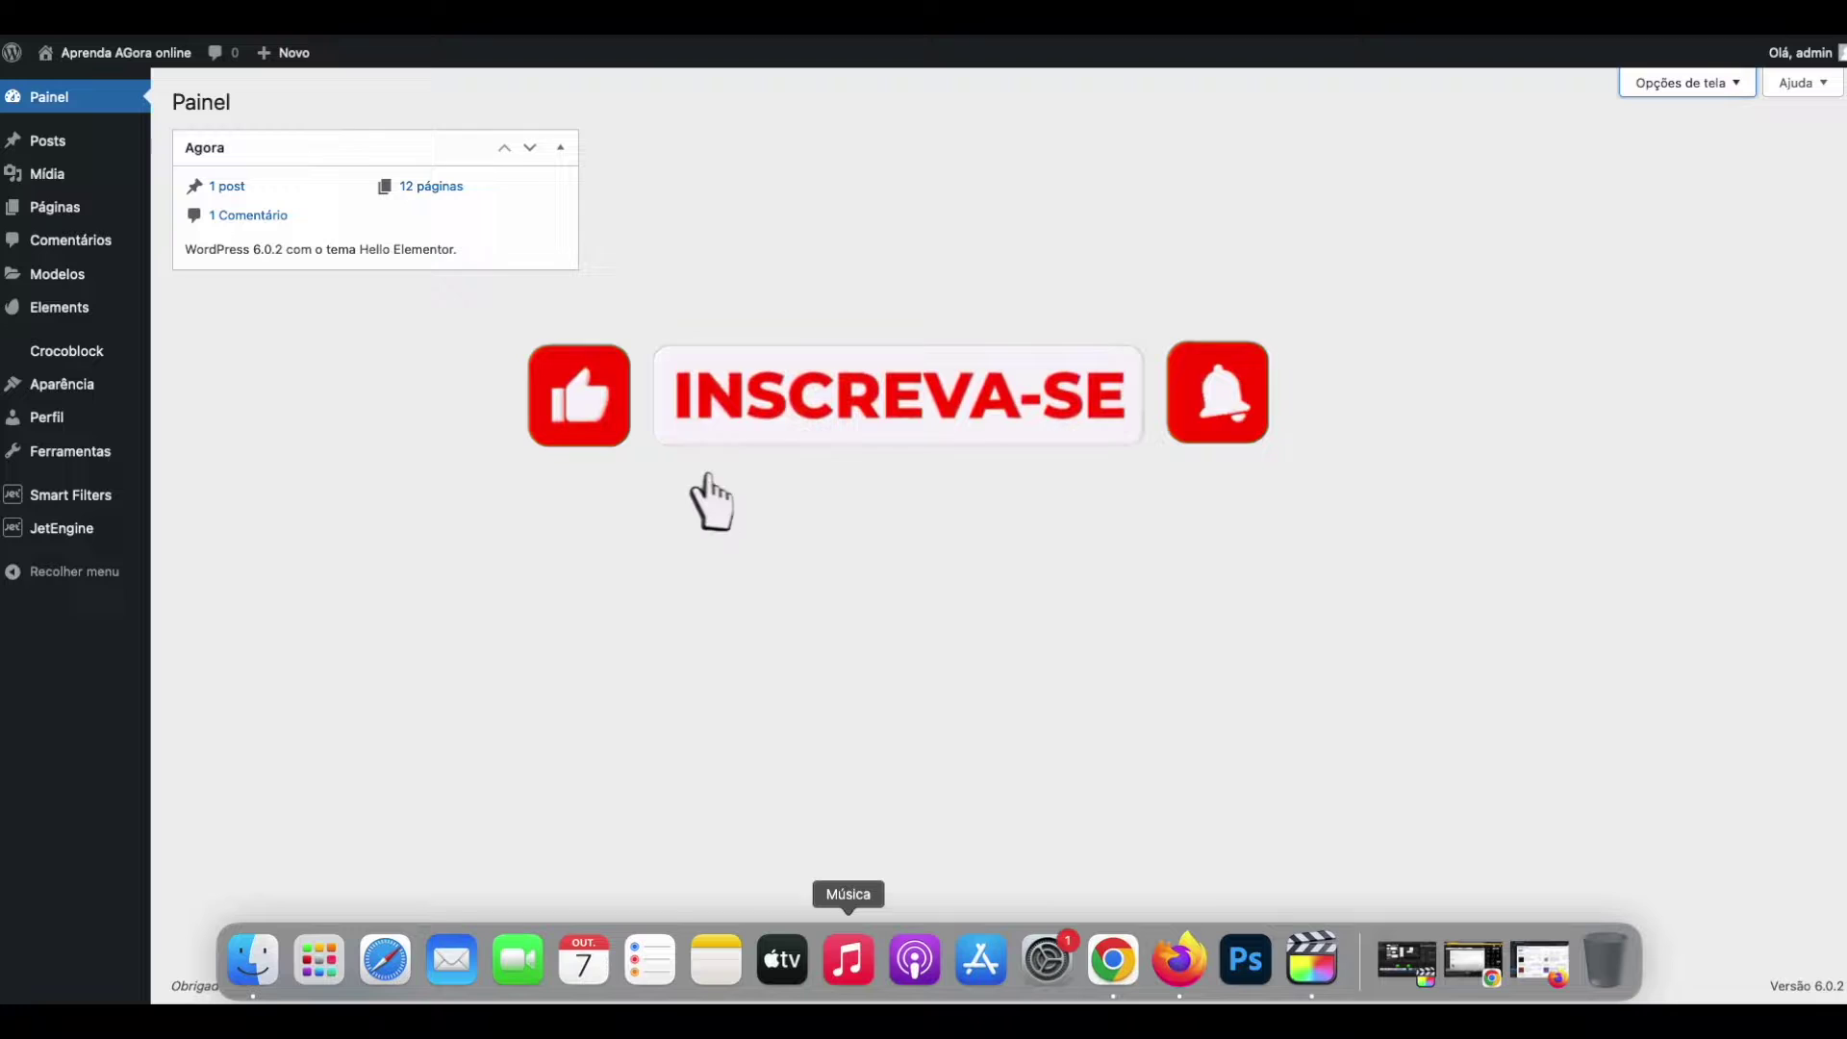
click(1193, 983)
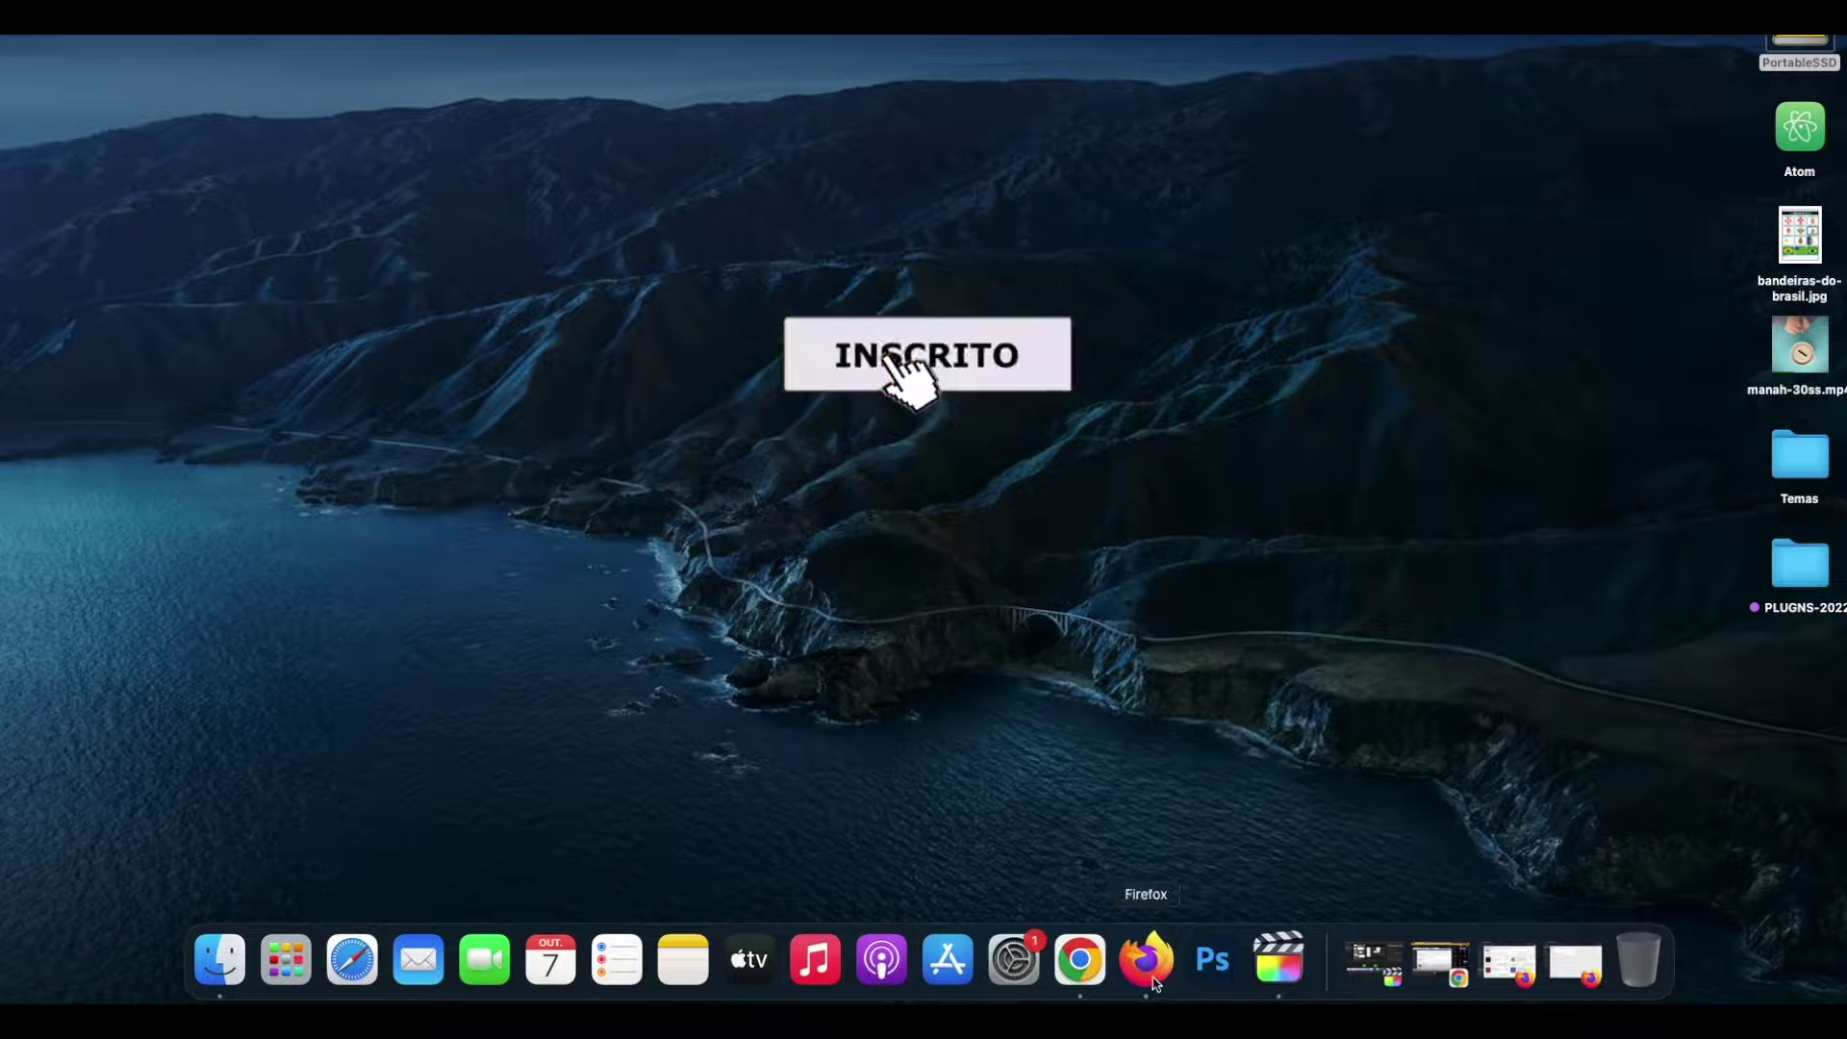
click(1148, 962)
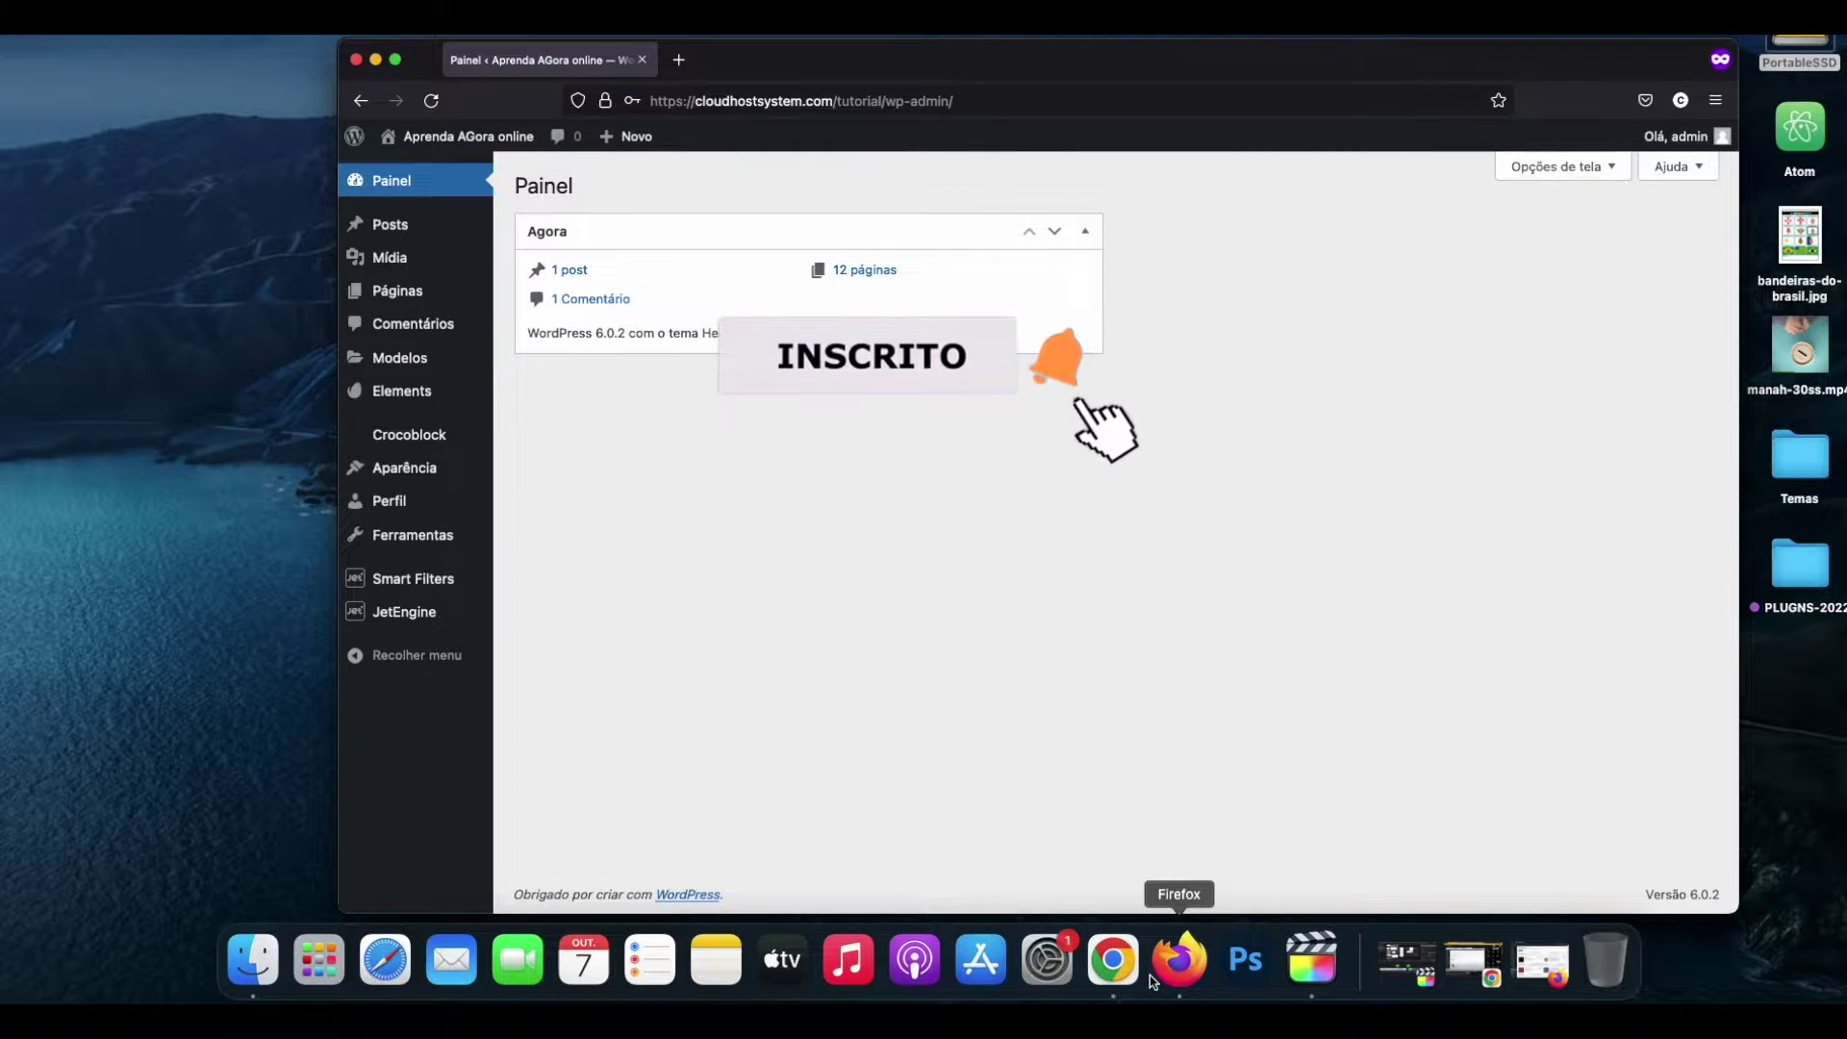
click(1542, 962)
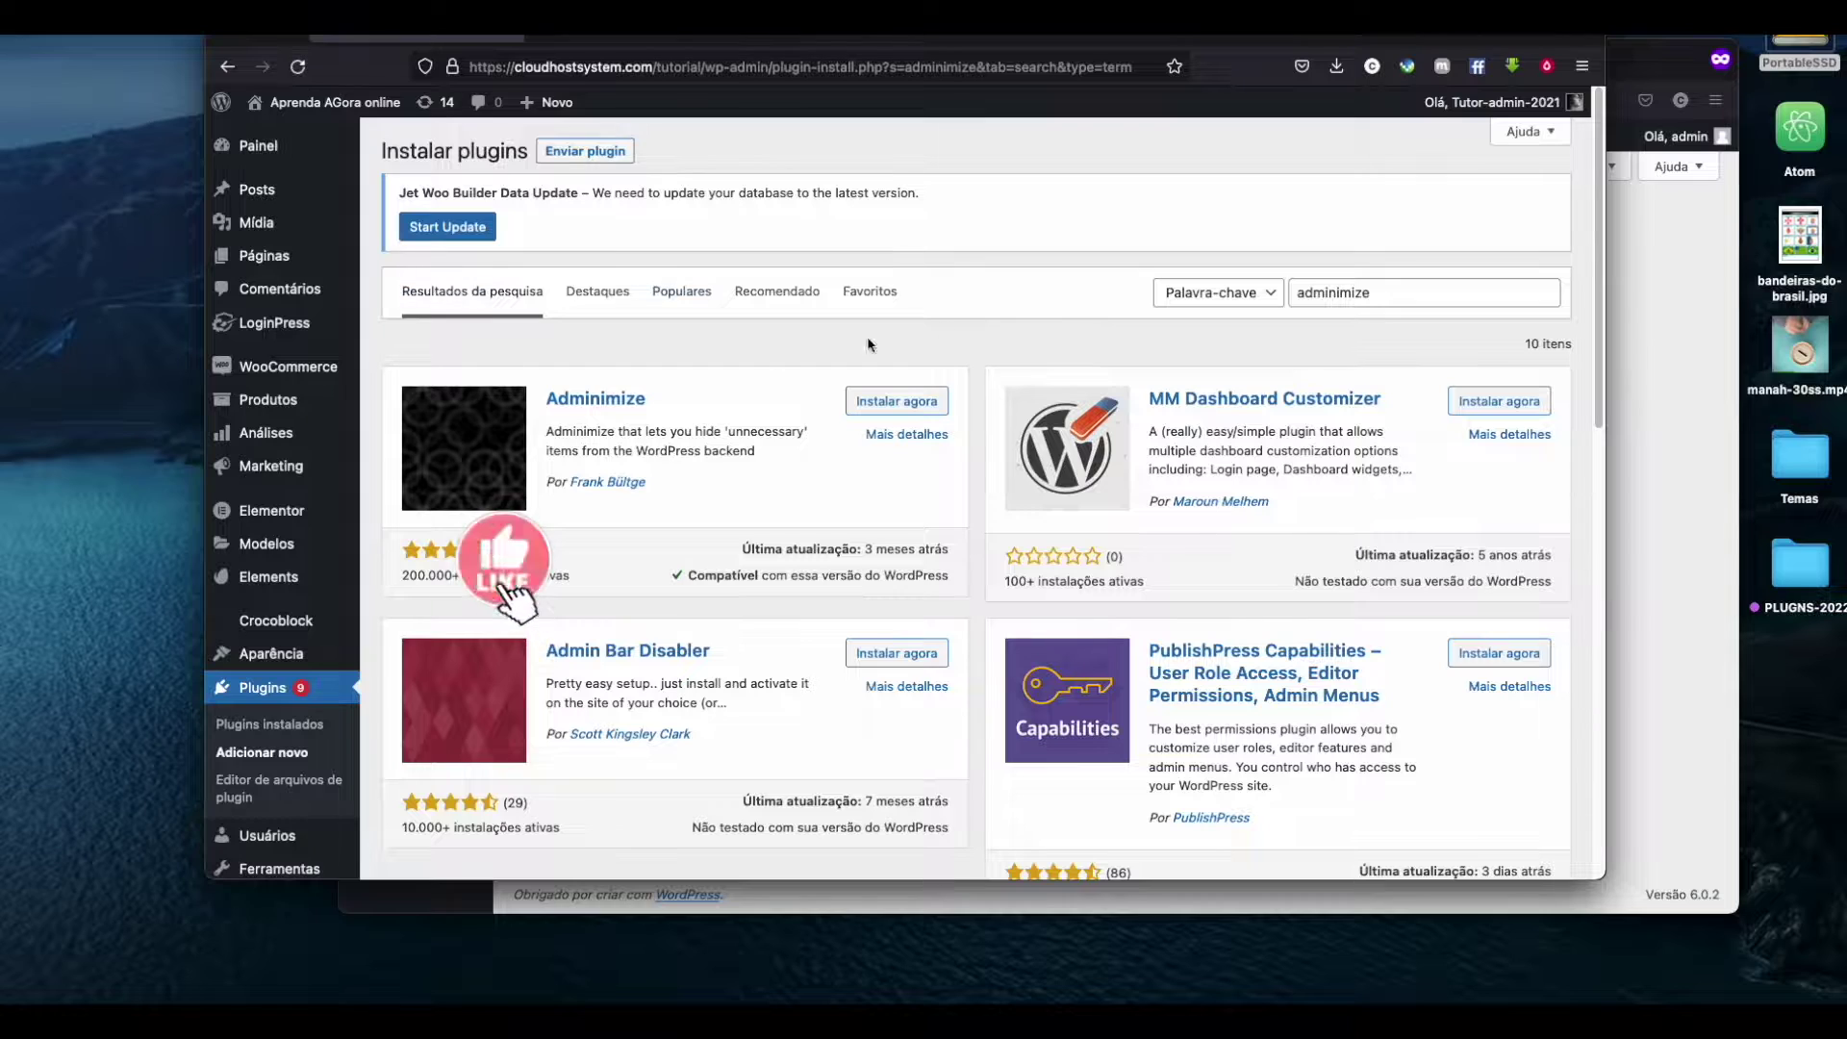
Install and activate the Adminimize plugin from the search results.
click(1315, 288)
double_click(1315, 291)
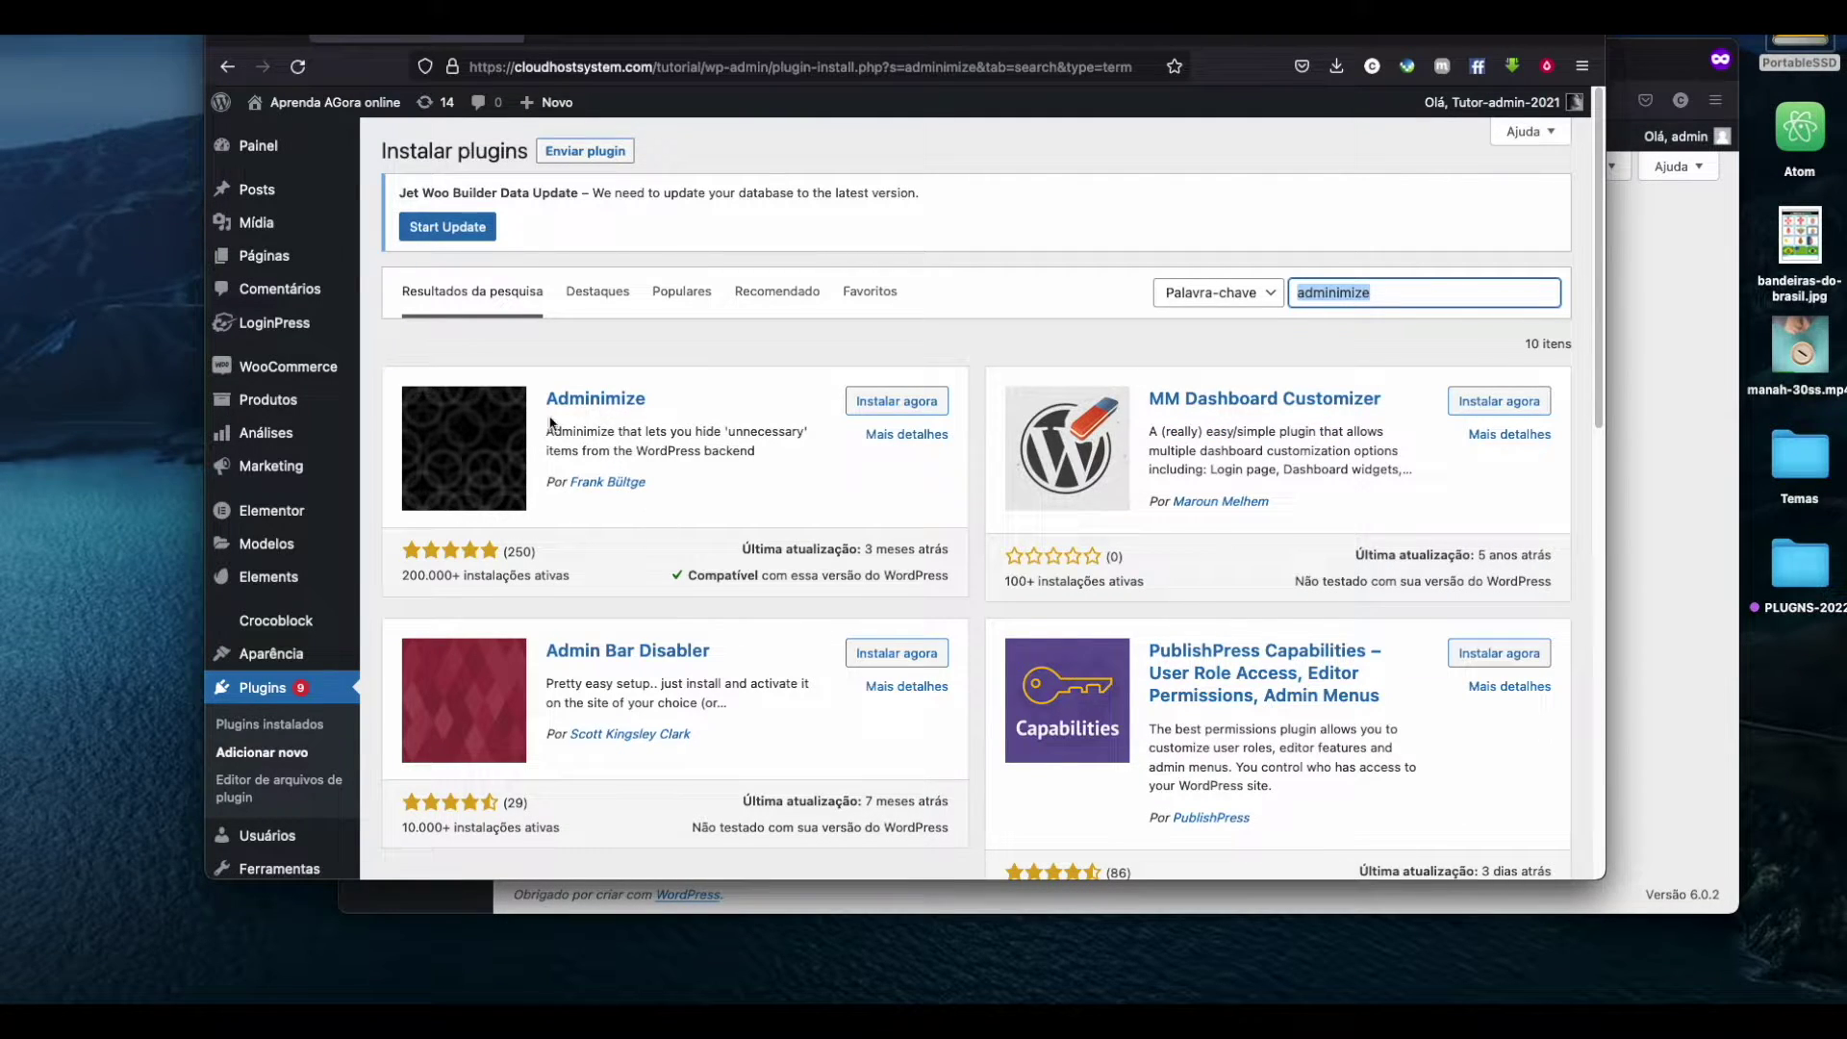
click(914, 401)
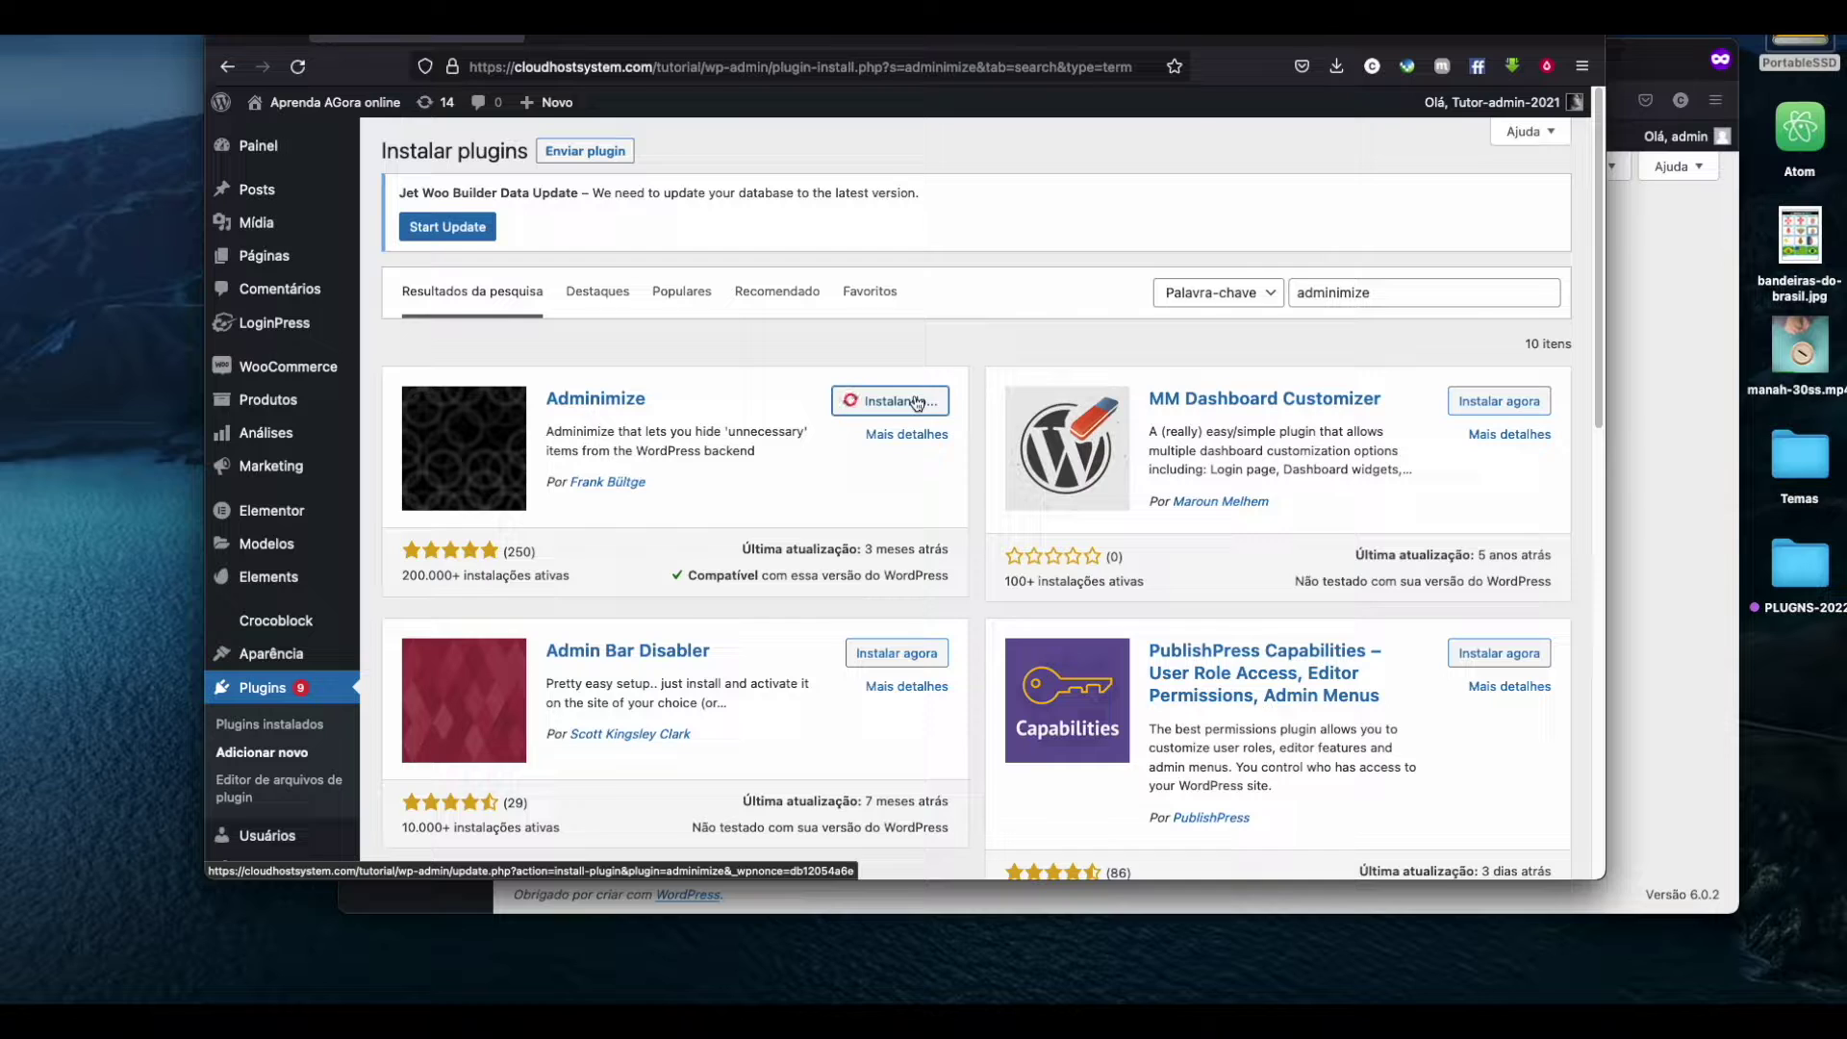
click(920, 401)
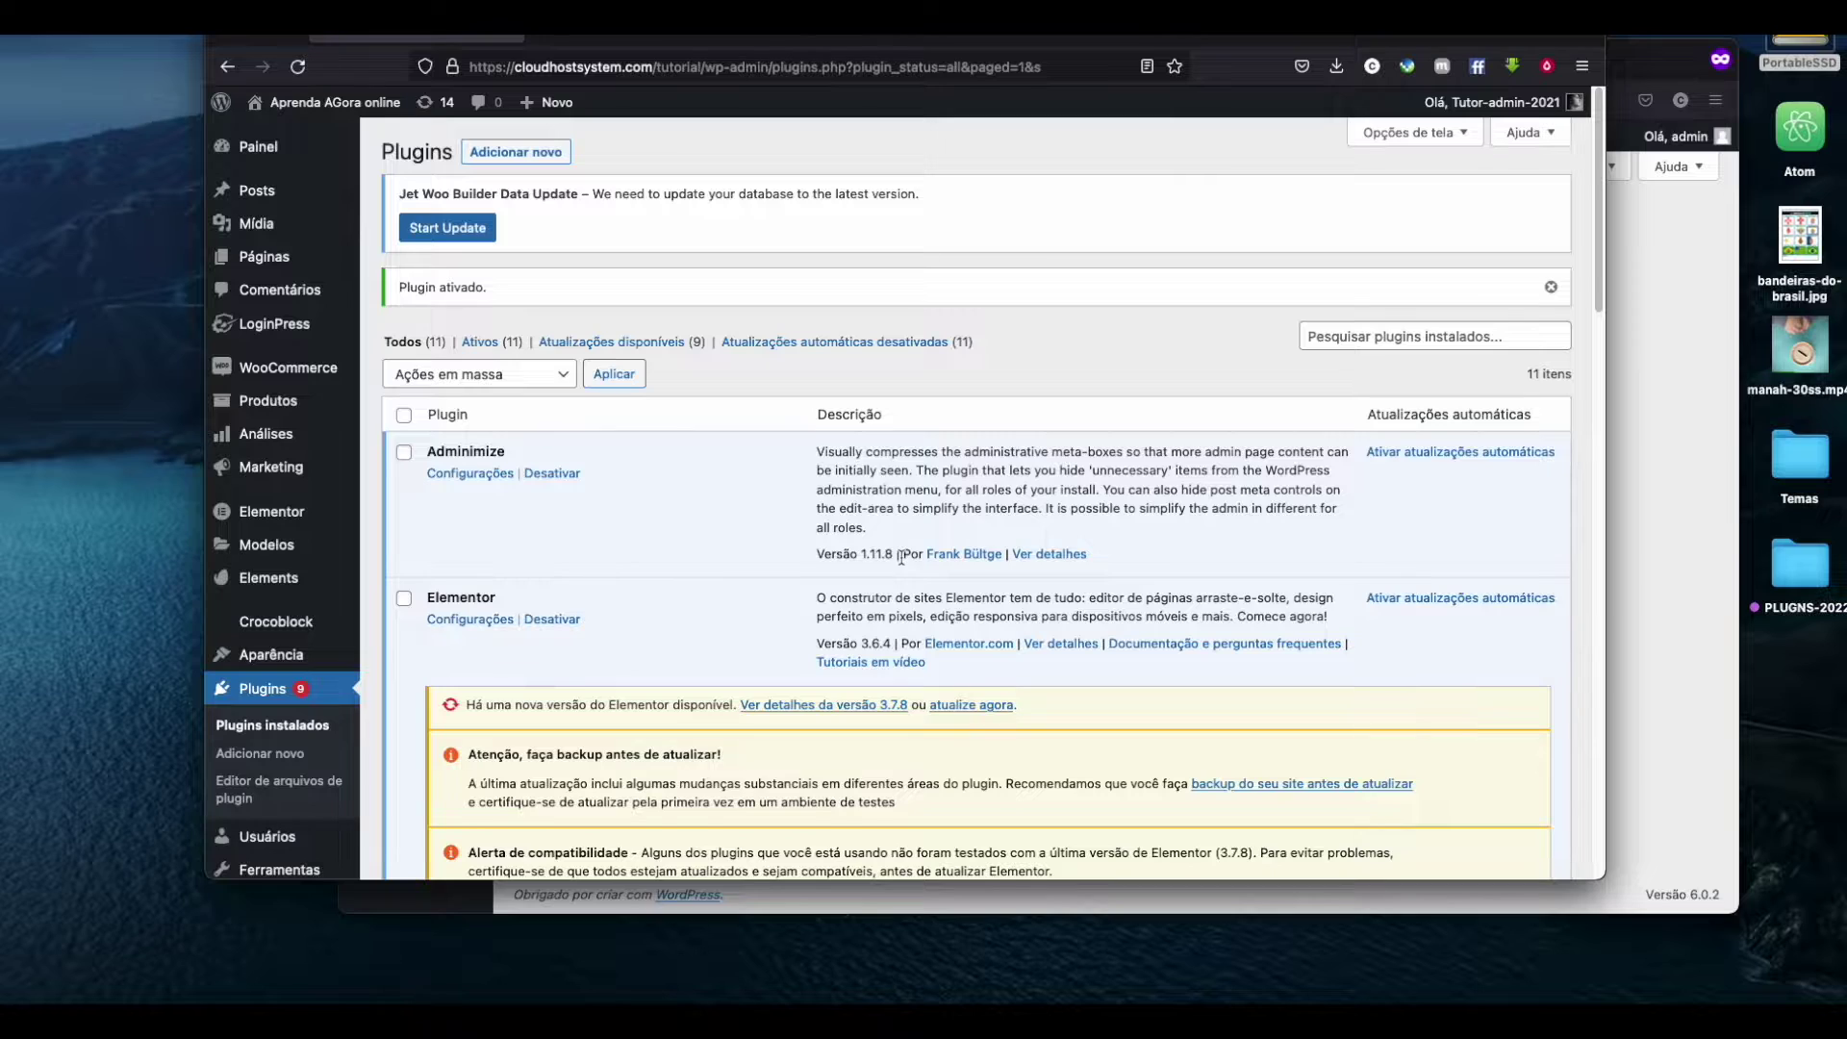
drag(901, 556, 1004, 555)
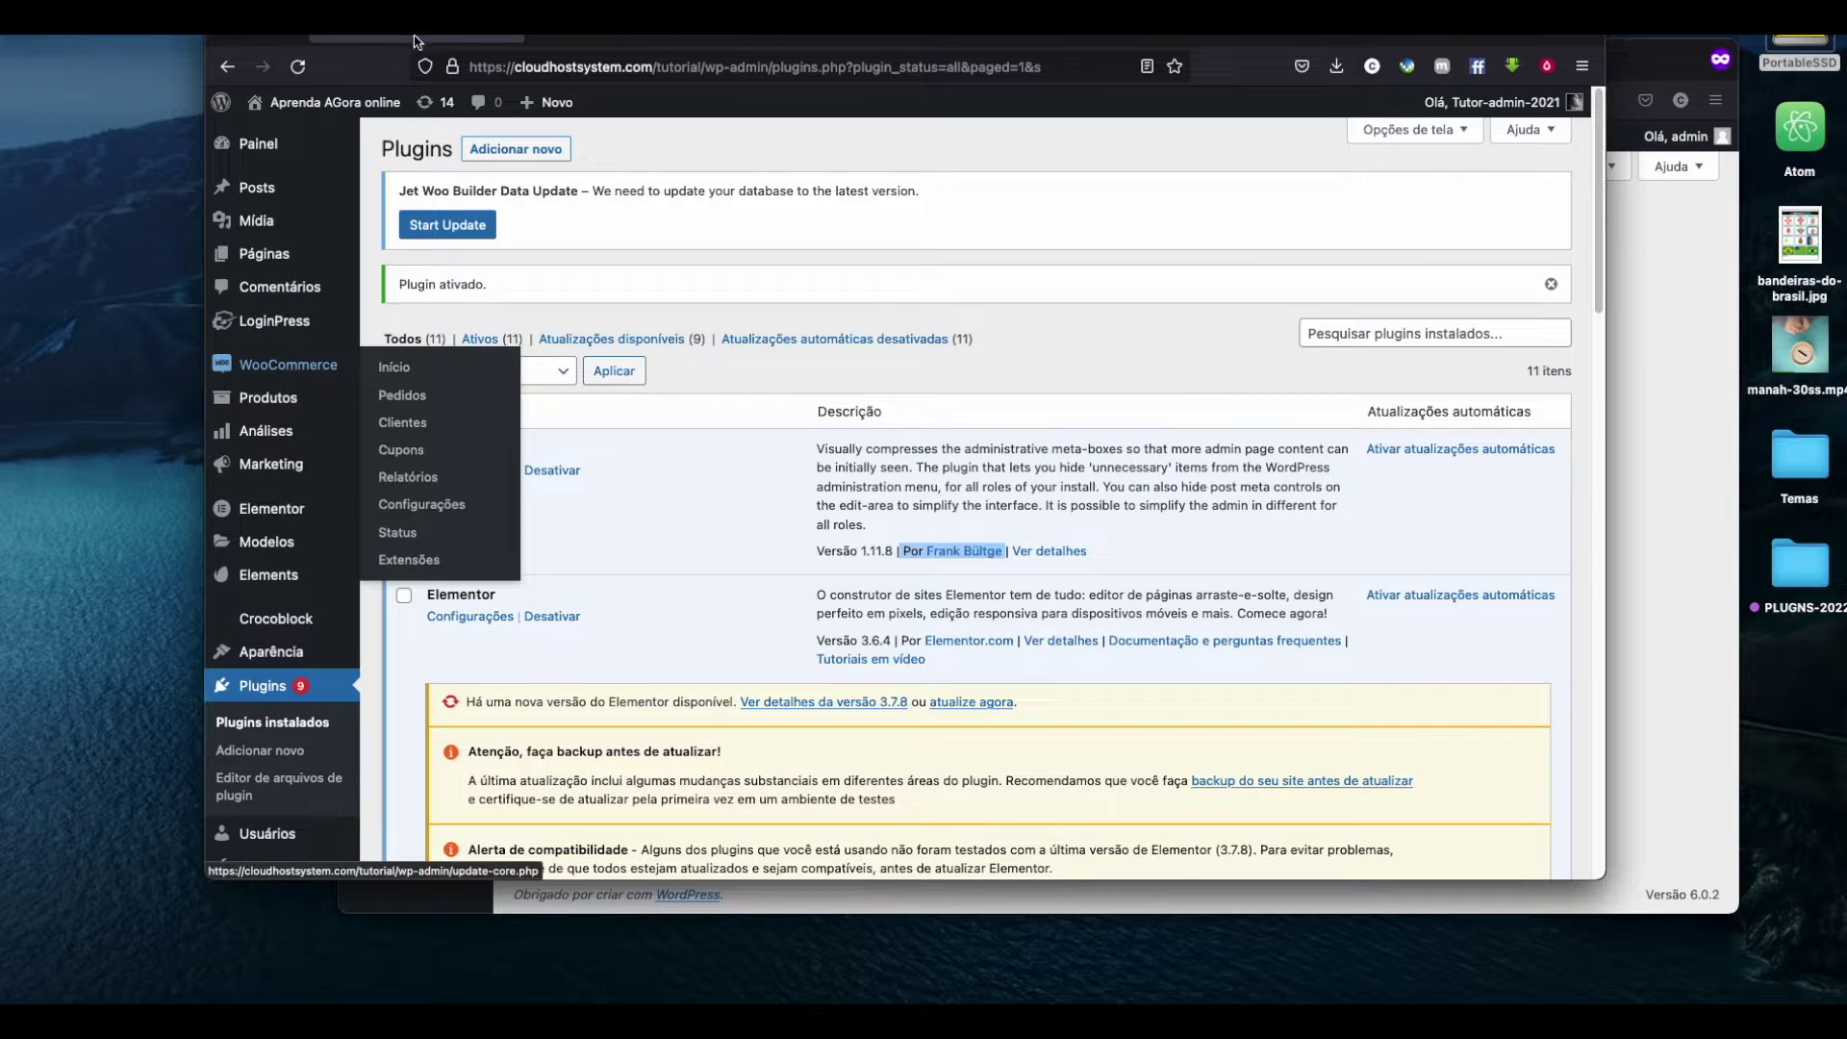
Resize and move the two browser windows so the plugin list and the admin user's dashboard sit side by side.
drag(413, 40, 276, 37)
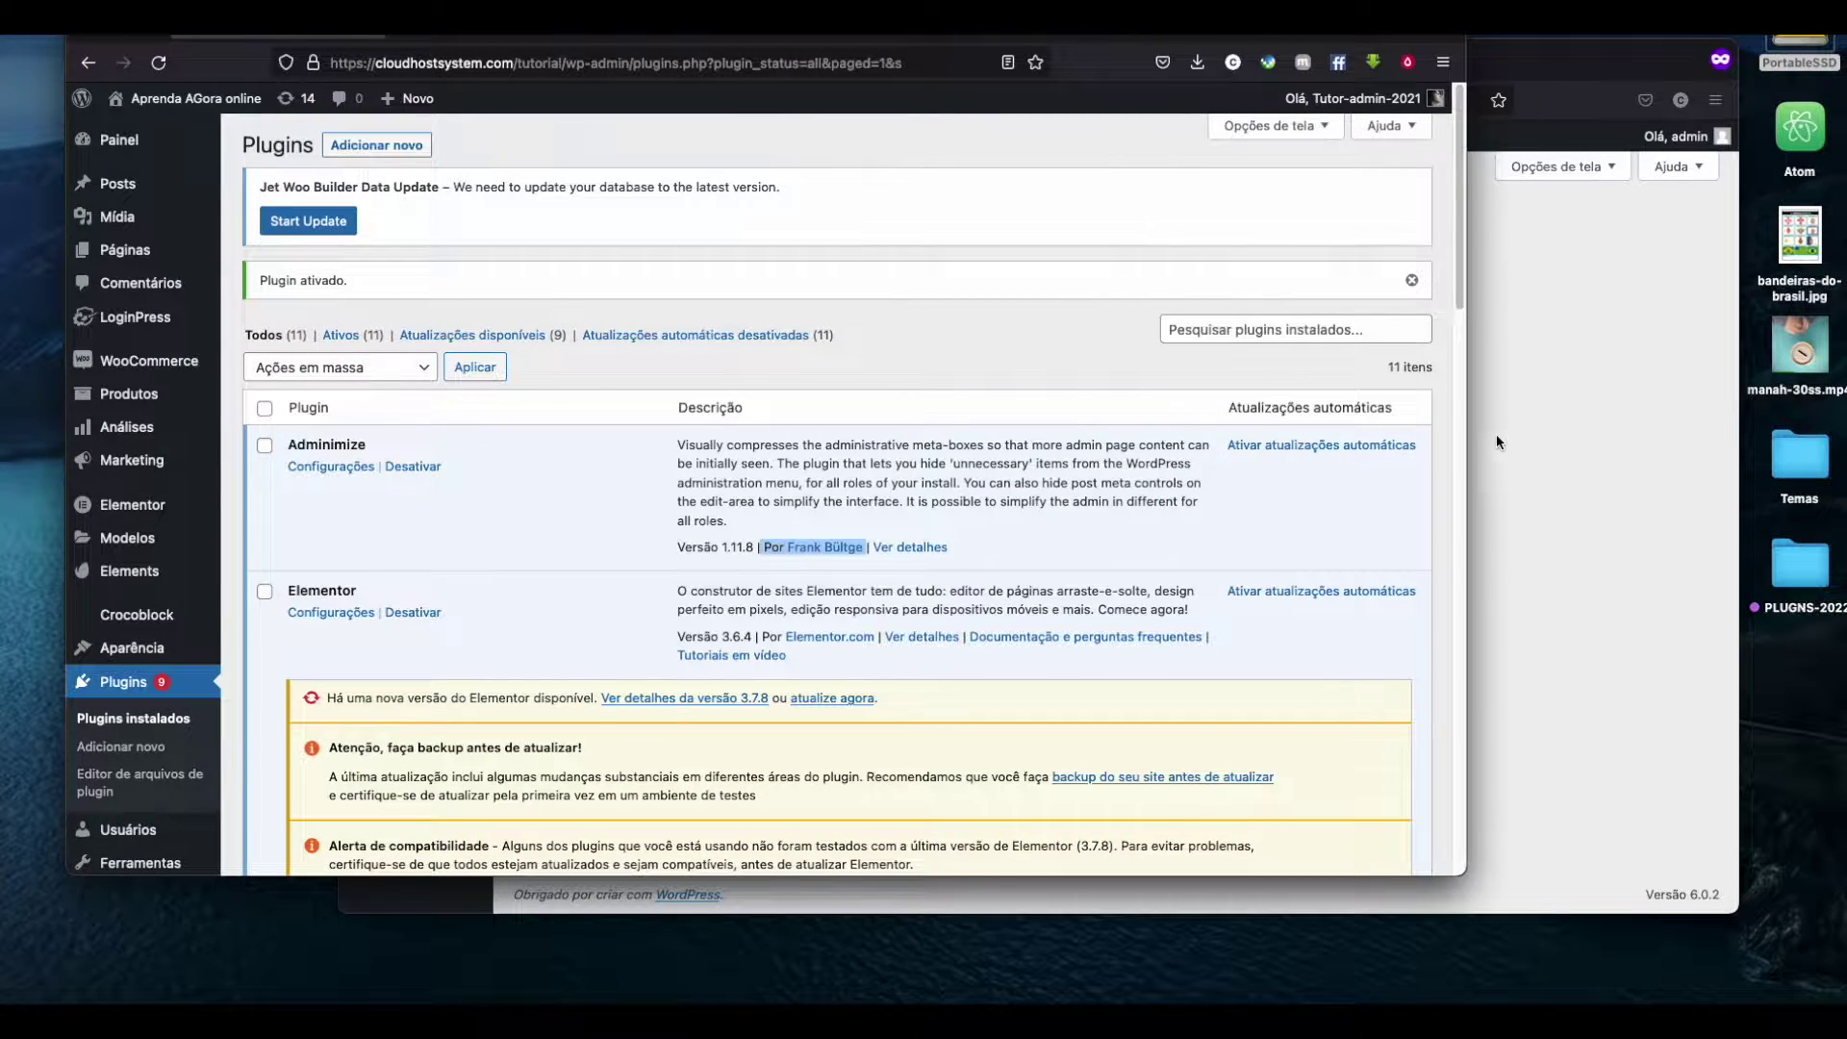
drag(1469, 448, 908, 448)
click(1406, 448)
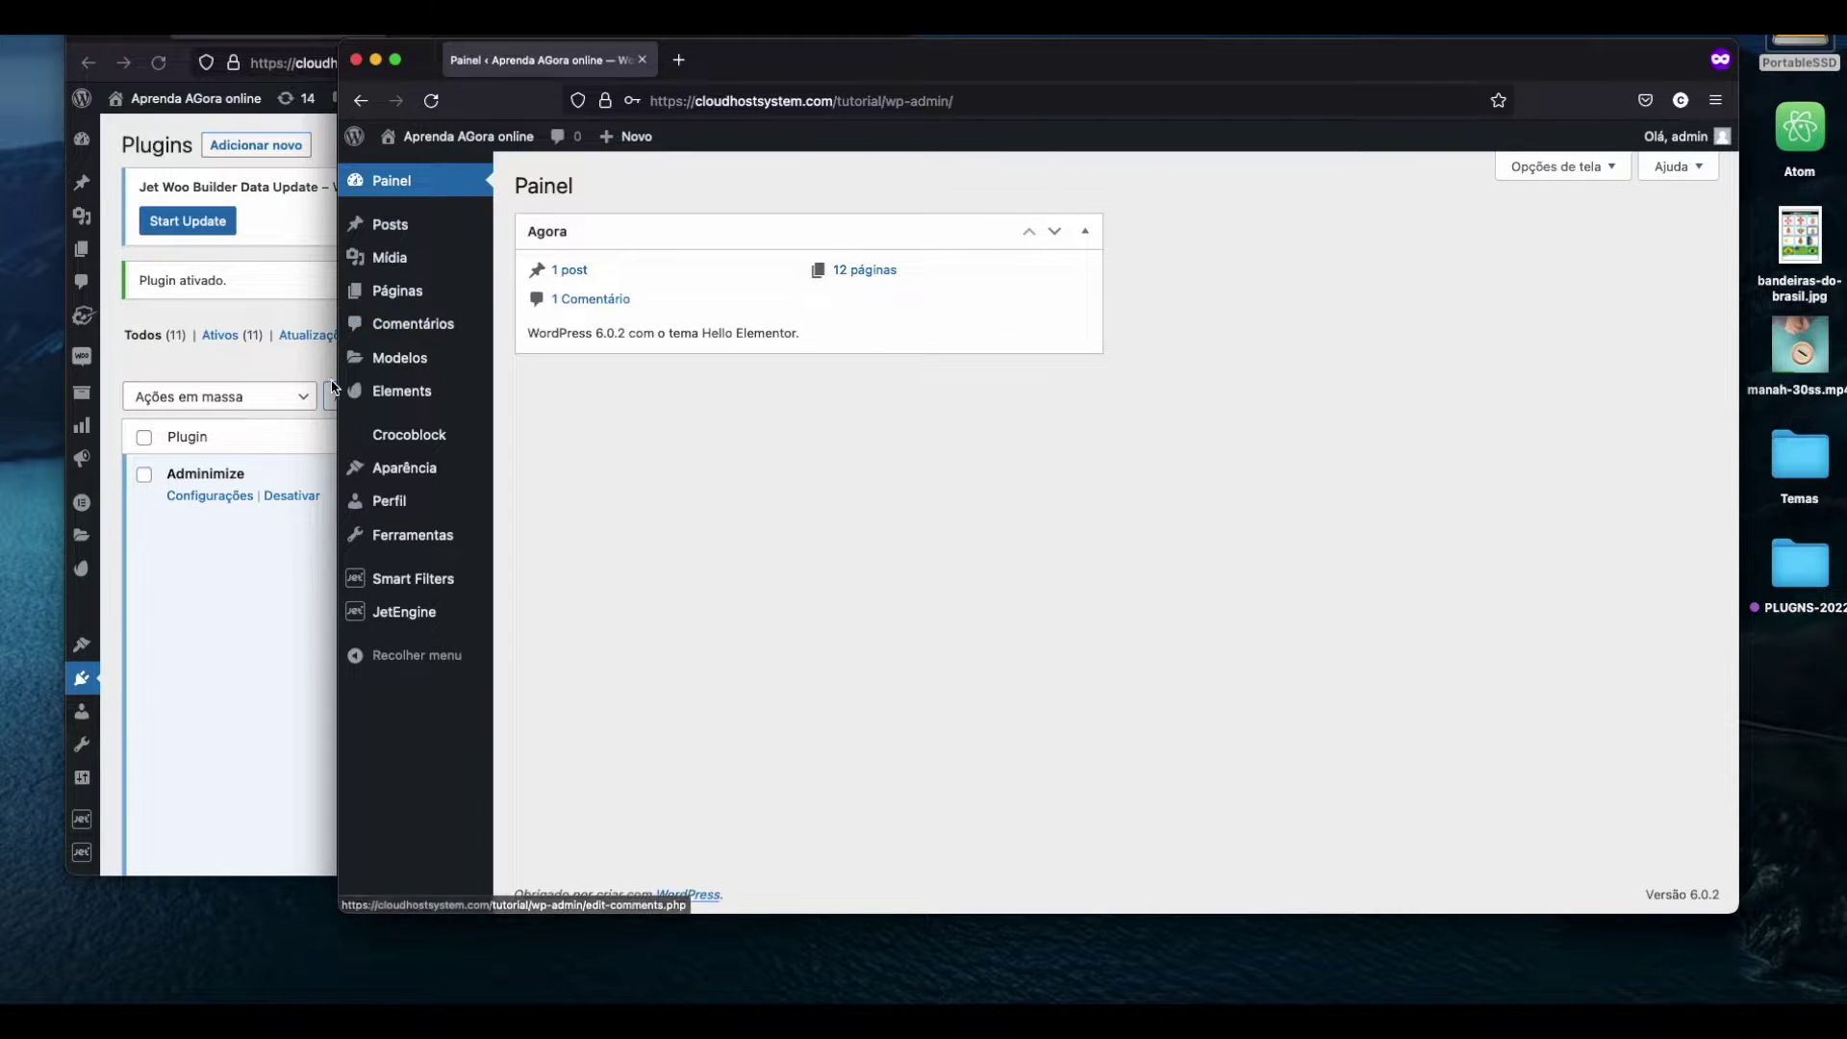
drag(336, 384, 899, 384)
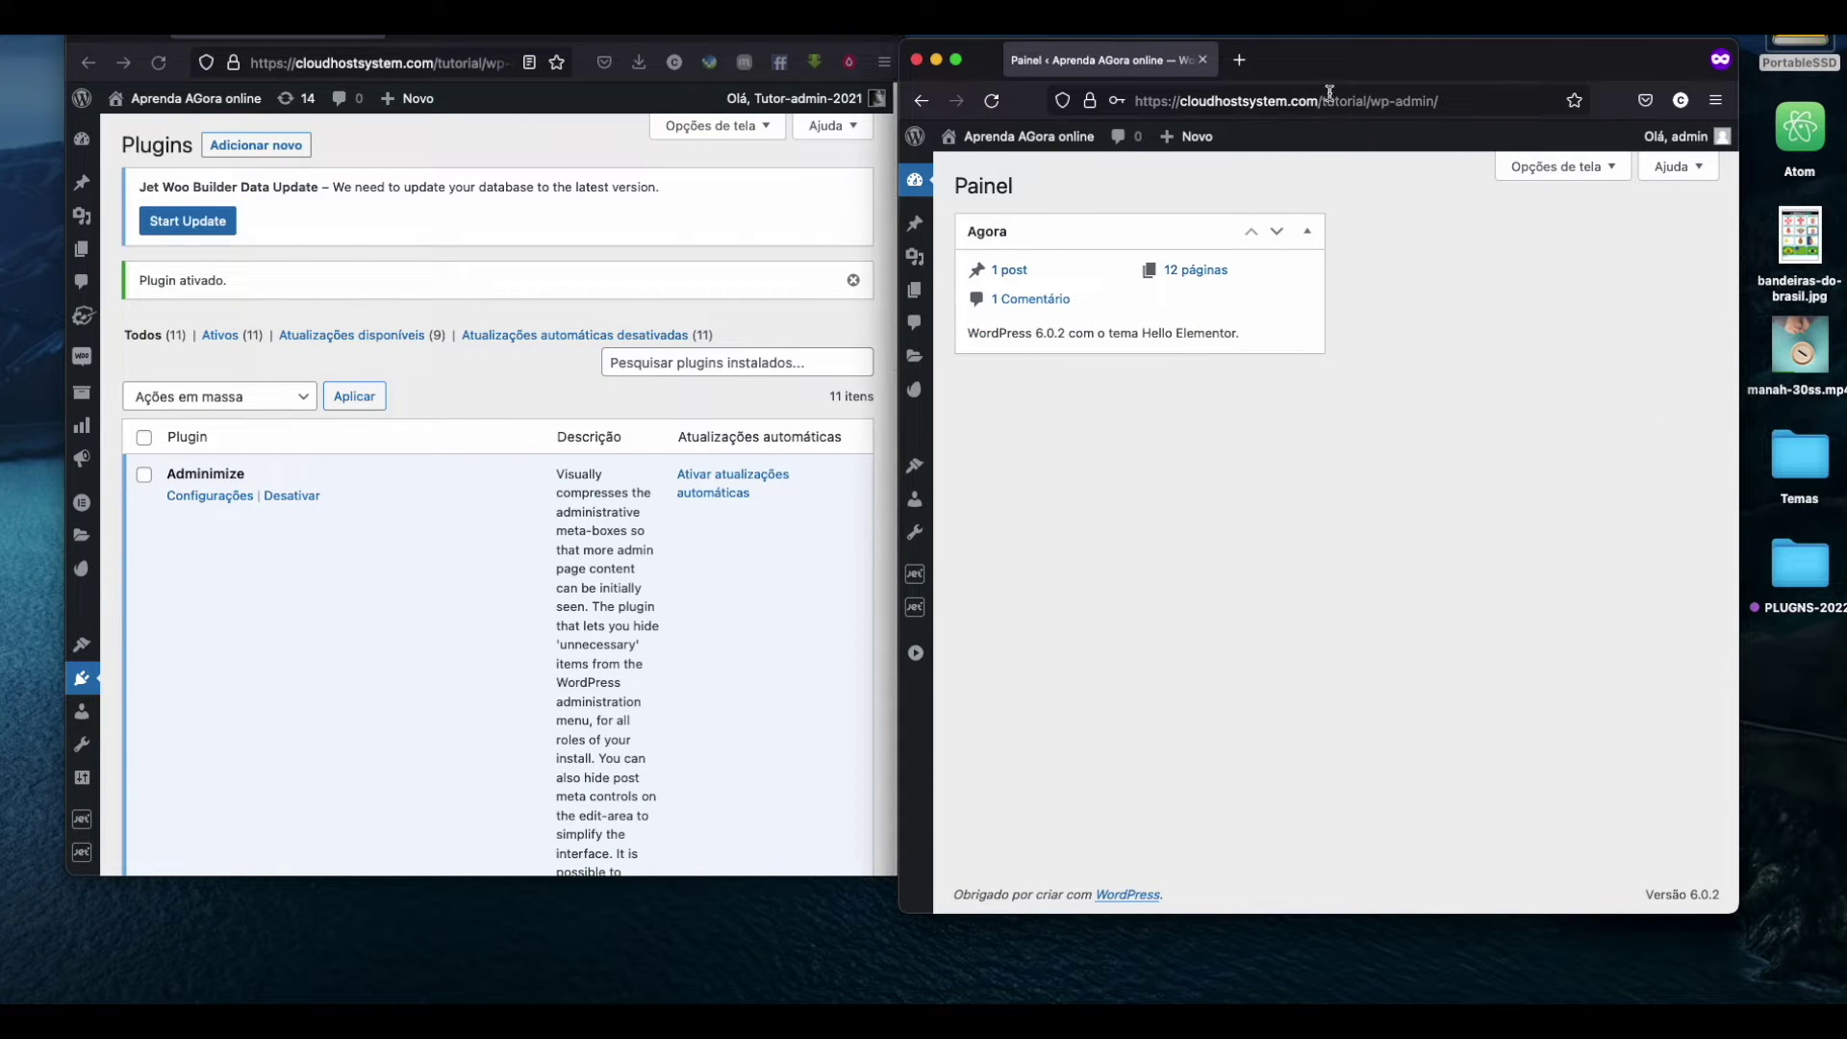
drag(1338, 66, 1347, 21)
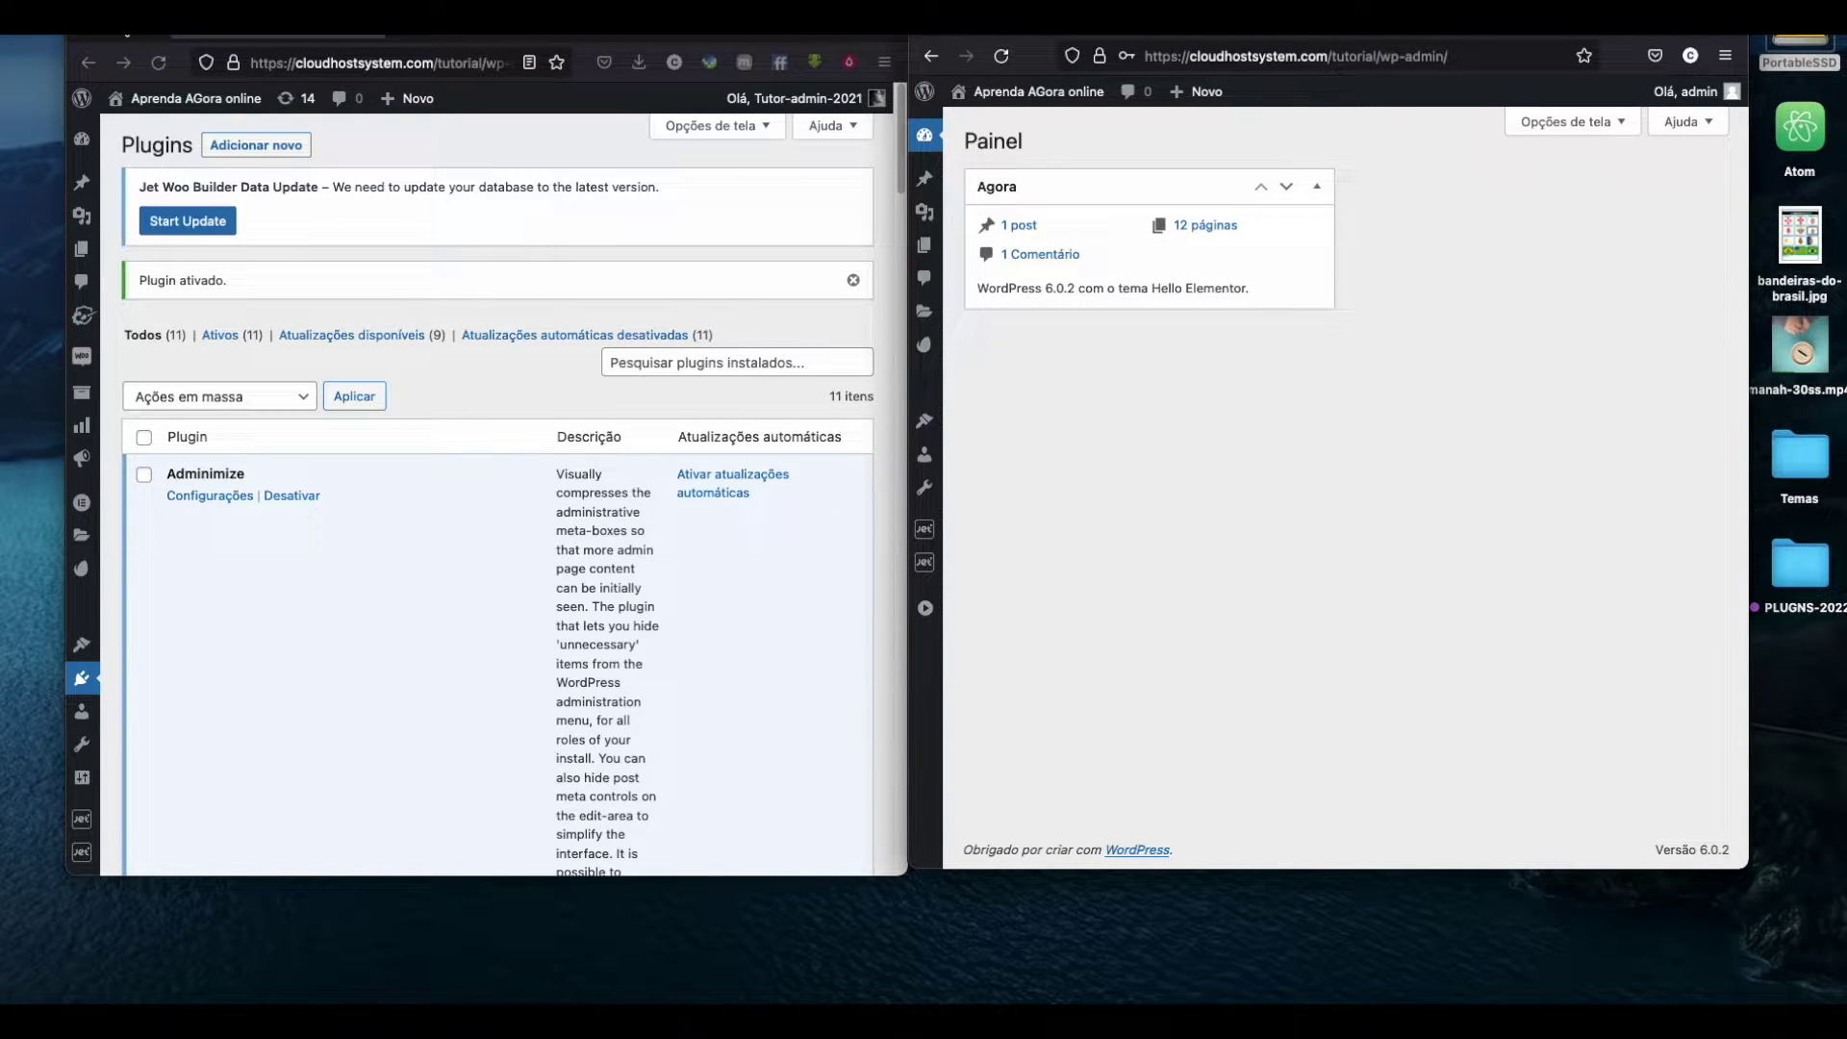
Show both the site administrator's plugin window and the admin user's dashboard window in full screen.
click(126, 34)
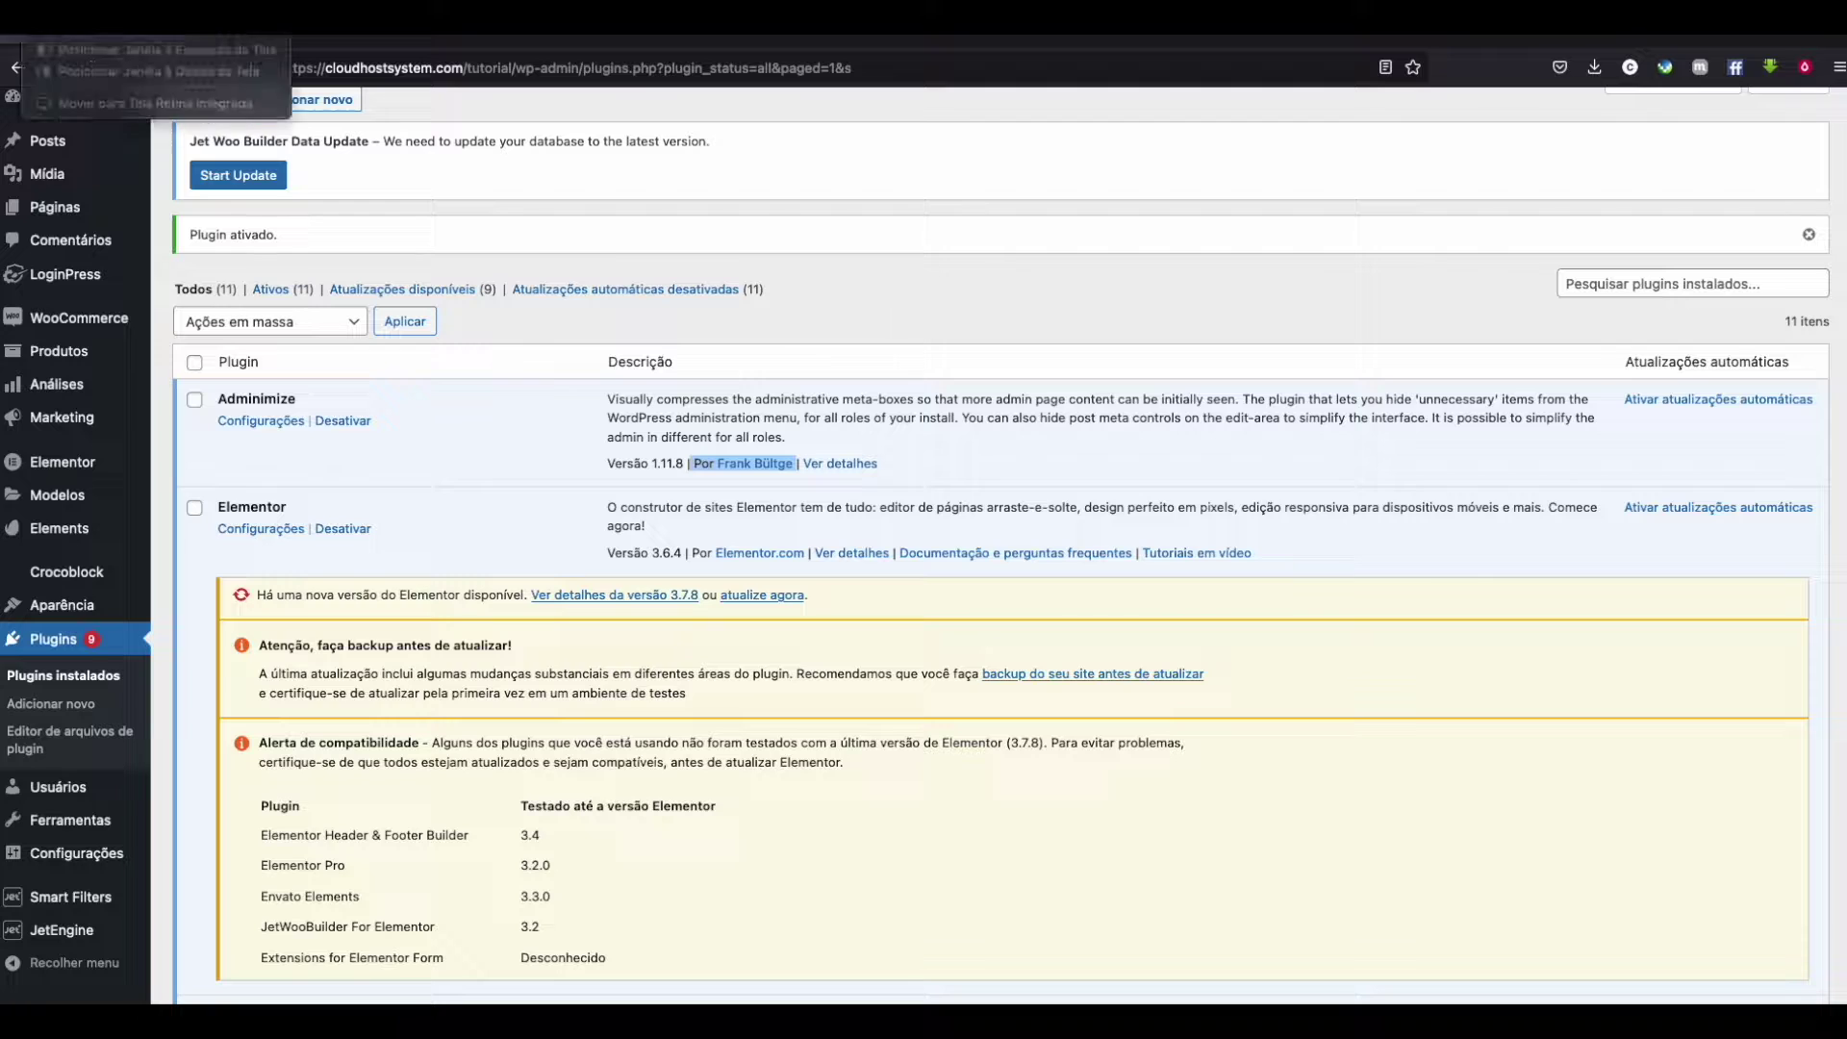
click(57, 44)
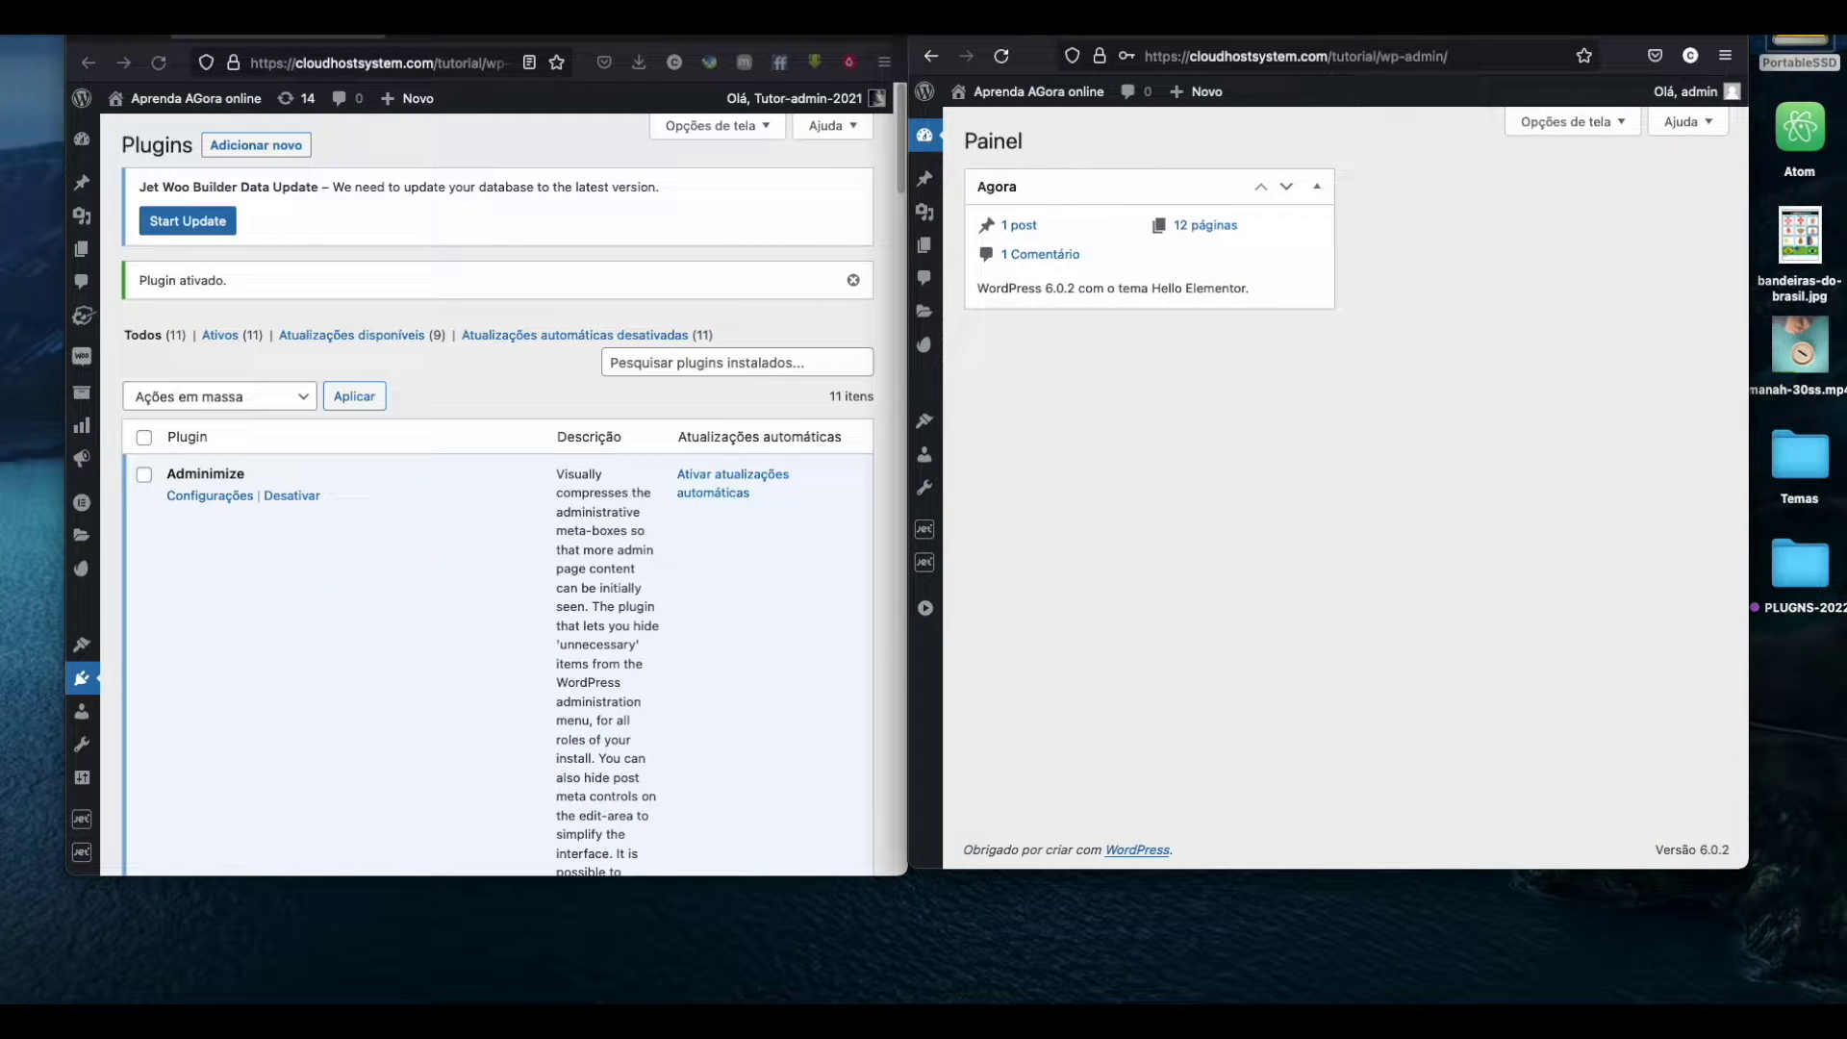
key(ctrl+super+f)
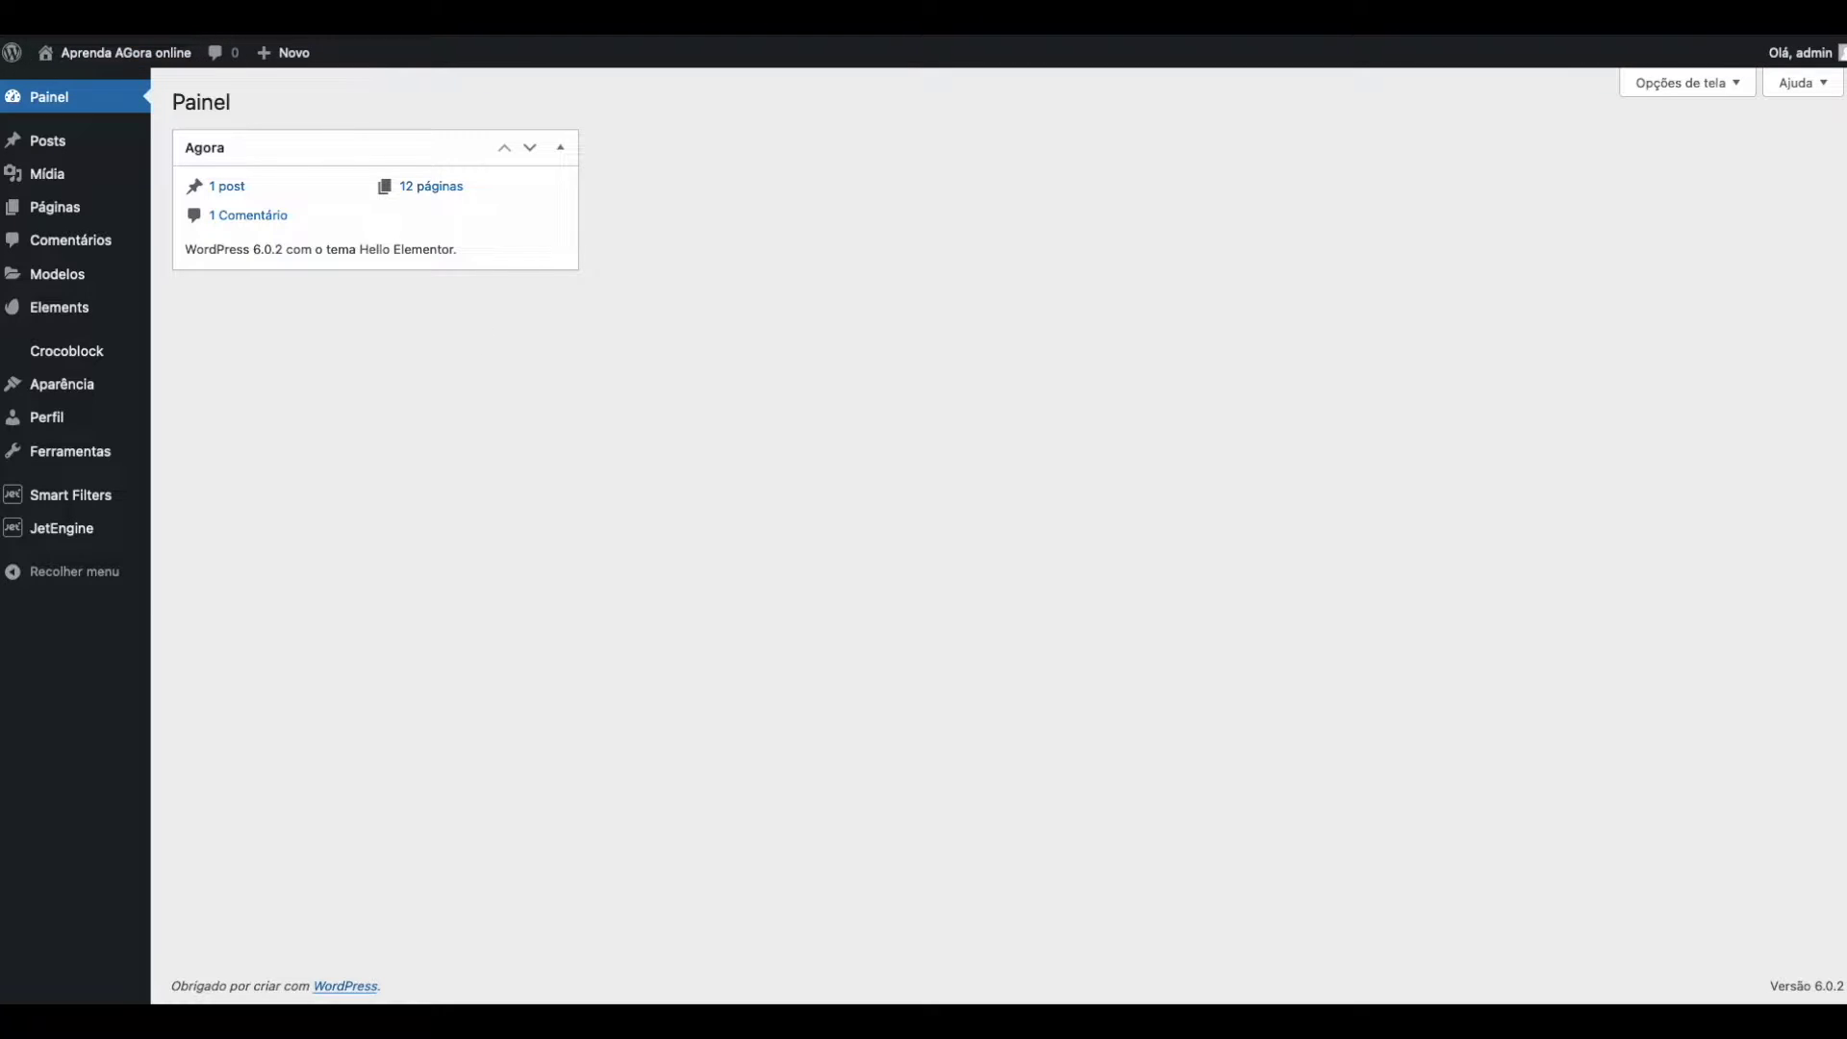
mouse_move(933, 43)
key(ctrl+super+f)
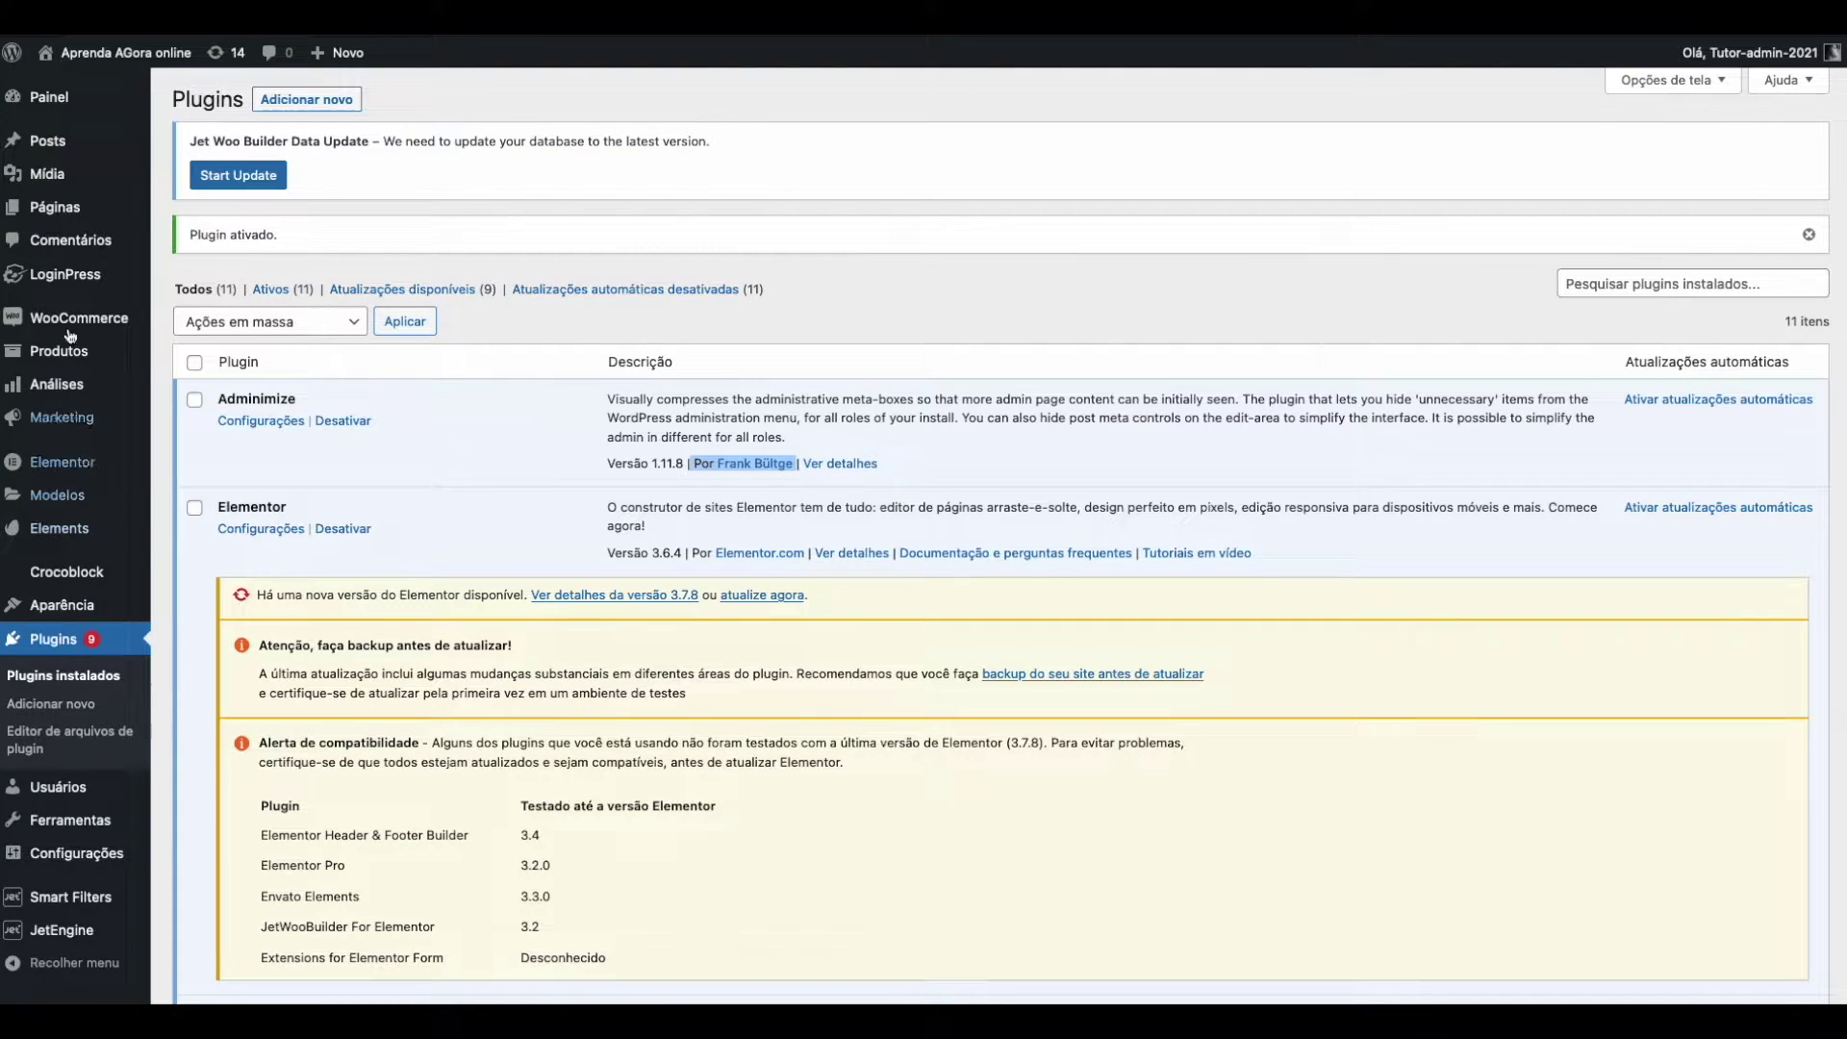
Look over the site administrator's full menu and open the Adminimize settings page.
mouse_move(144, 222)
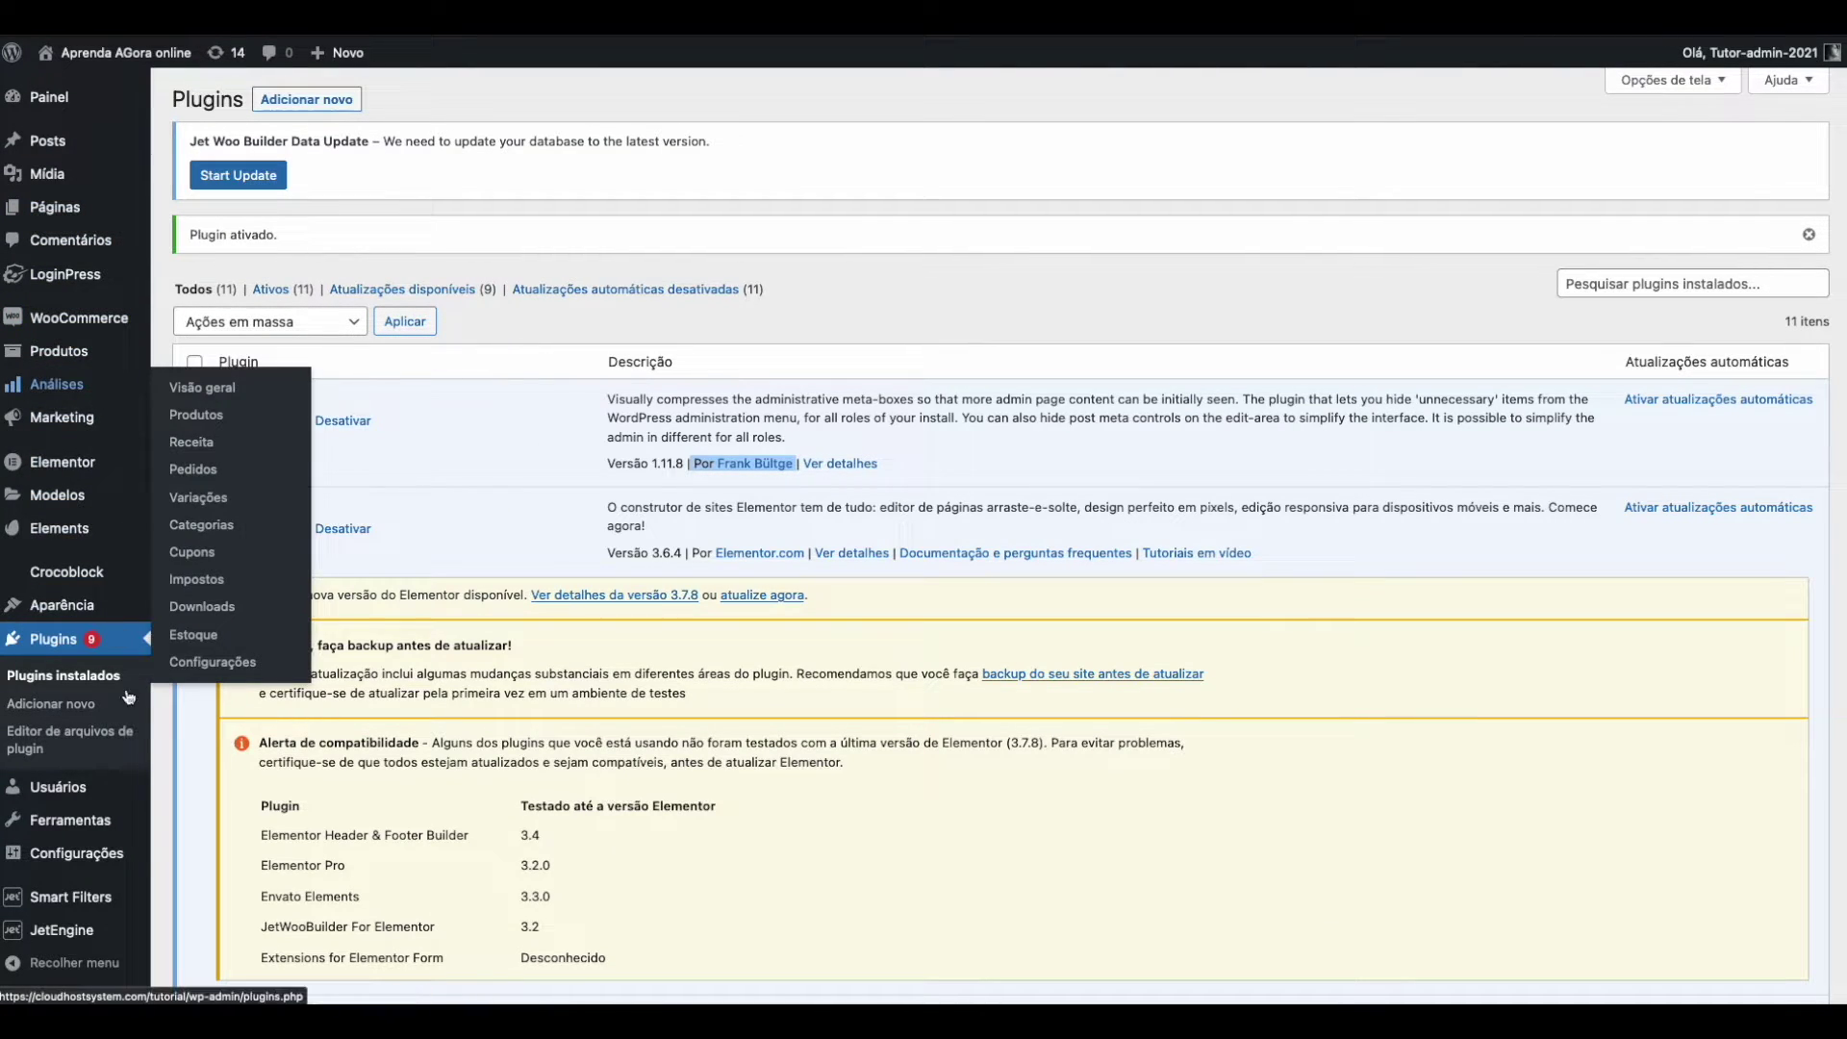
scroll(122, 741, down, 1)
mouse_move(100, 604)
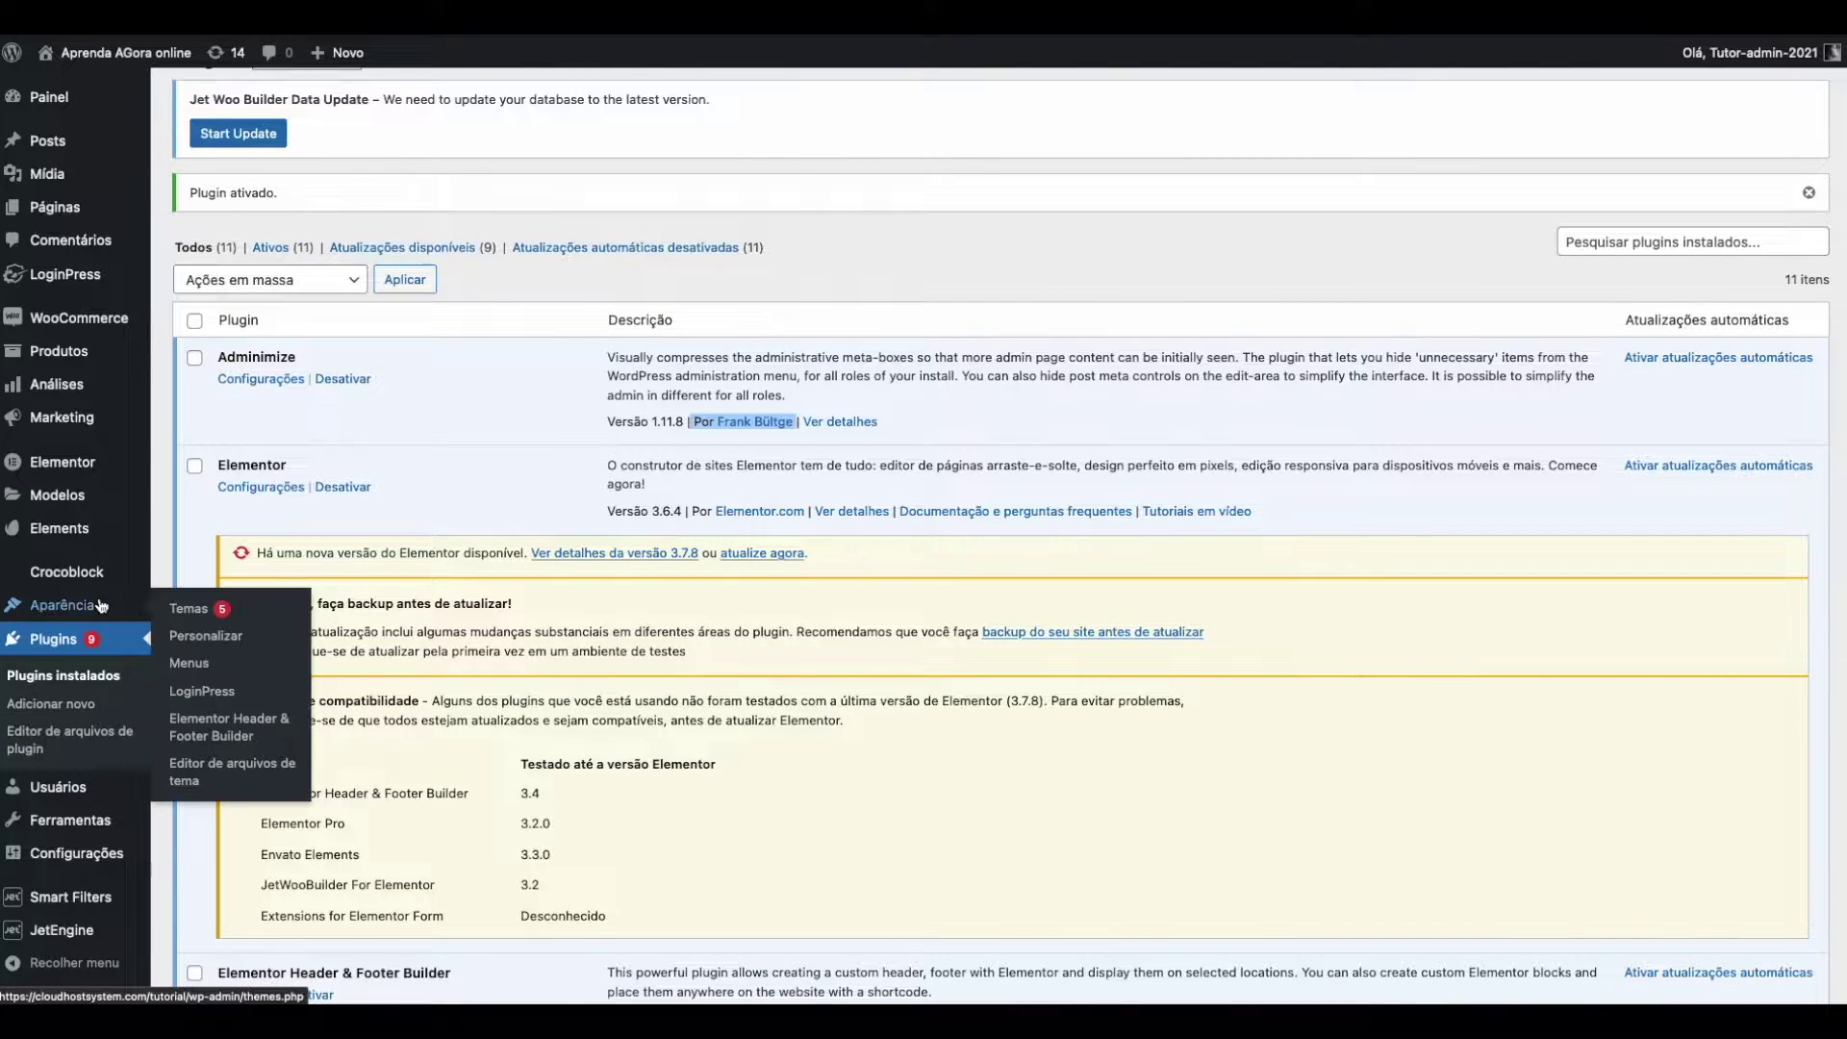
scroll(58, 837, down, 2)
mouse_move(83, 861)
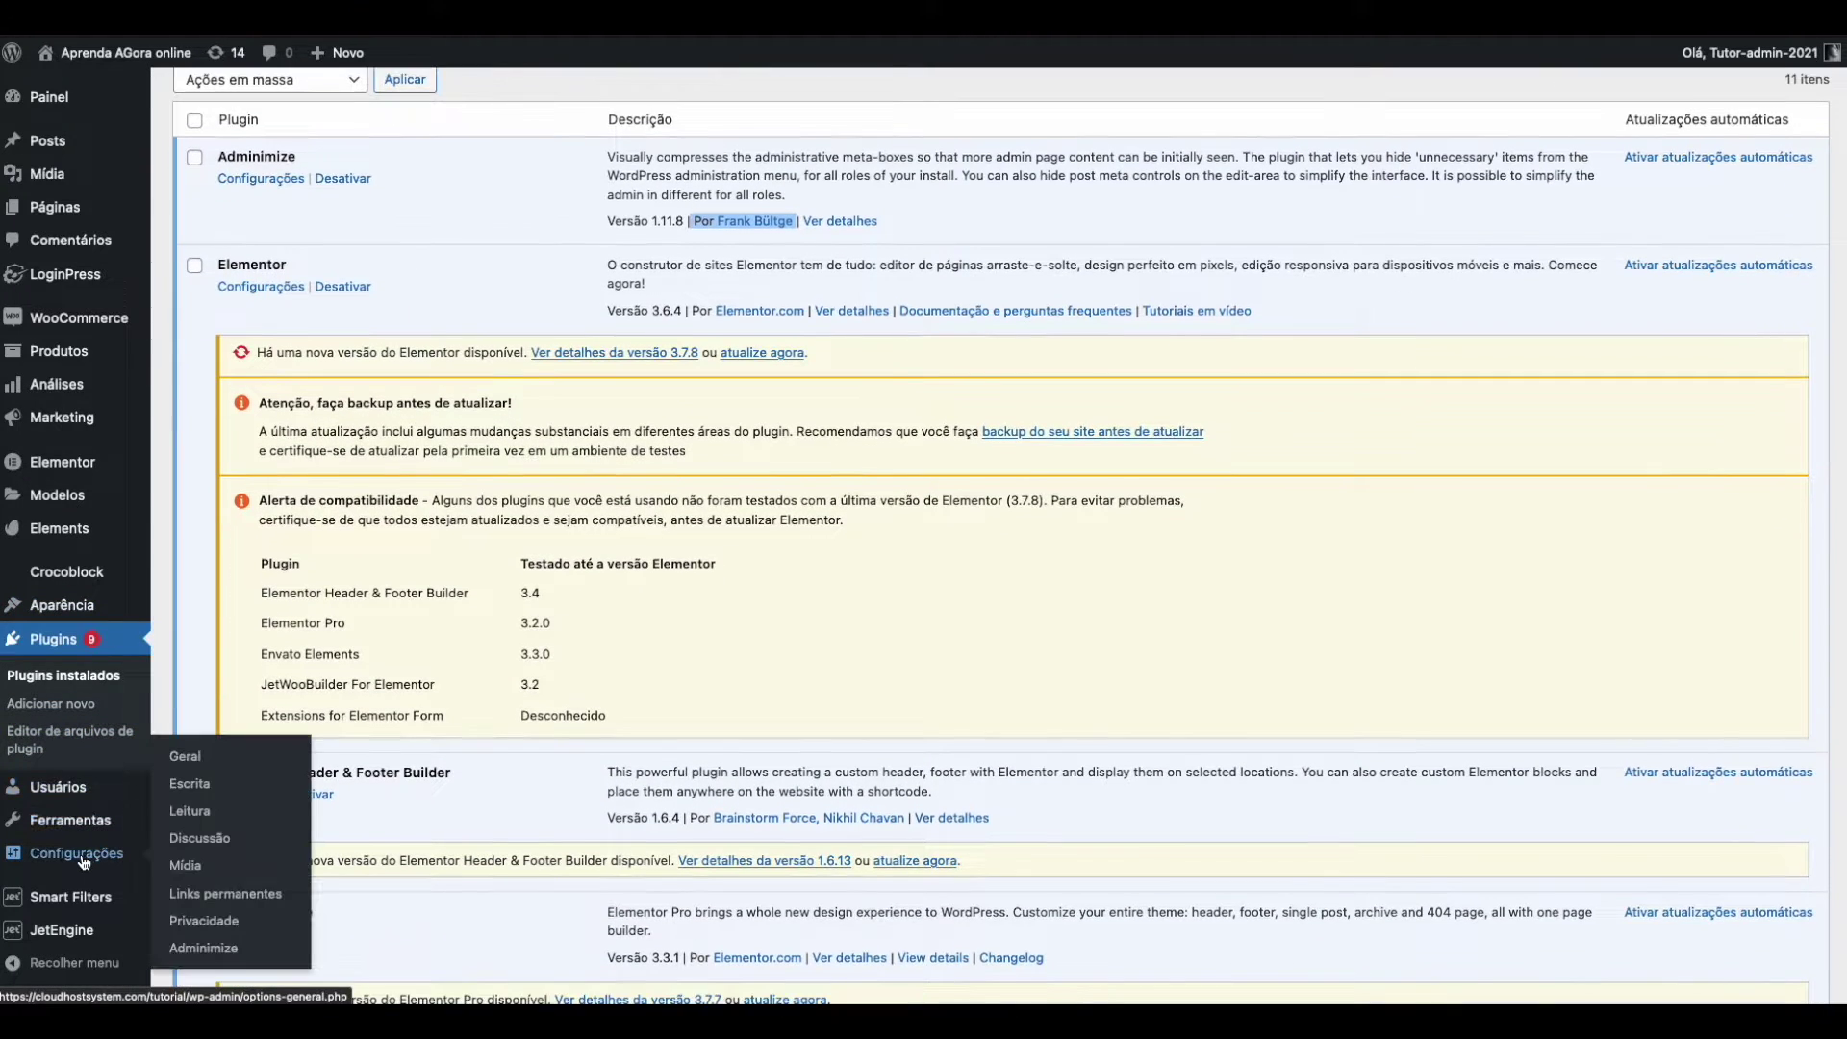
mouse_move(102, 829)
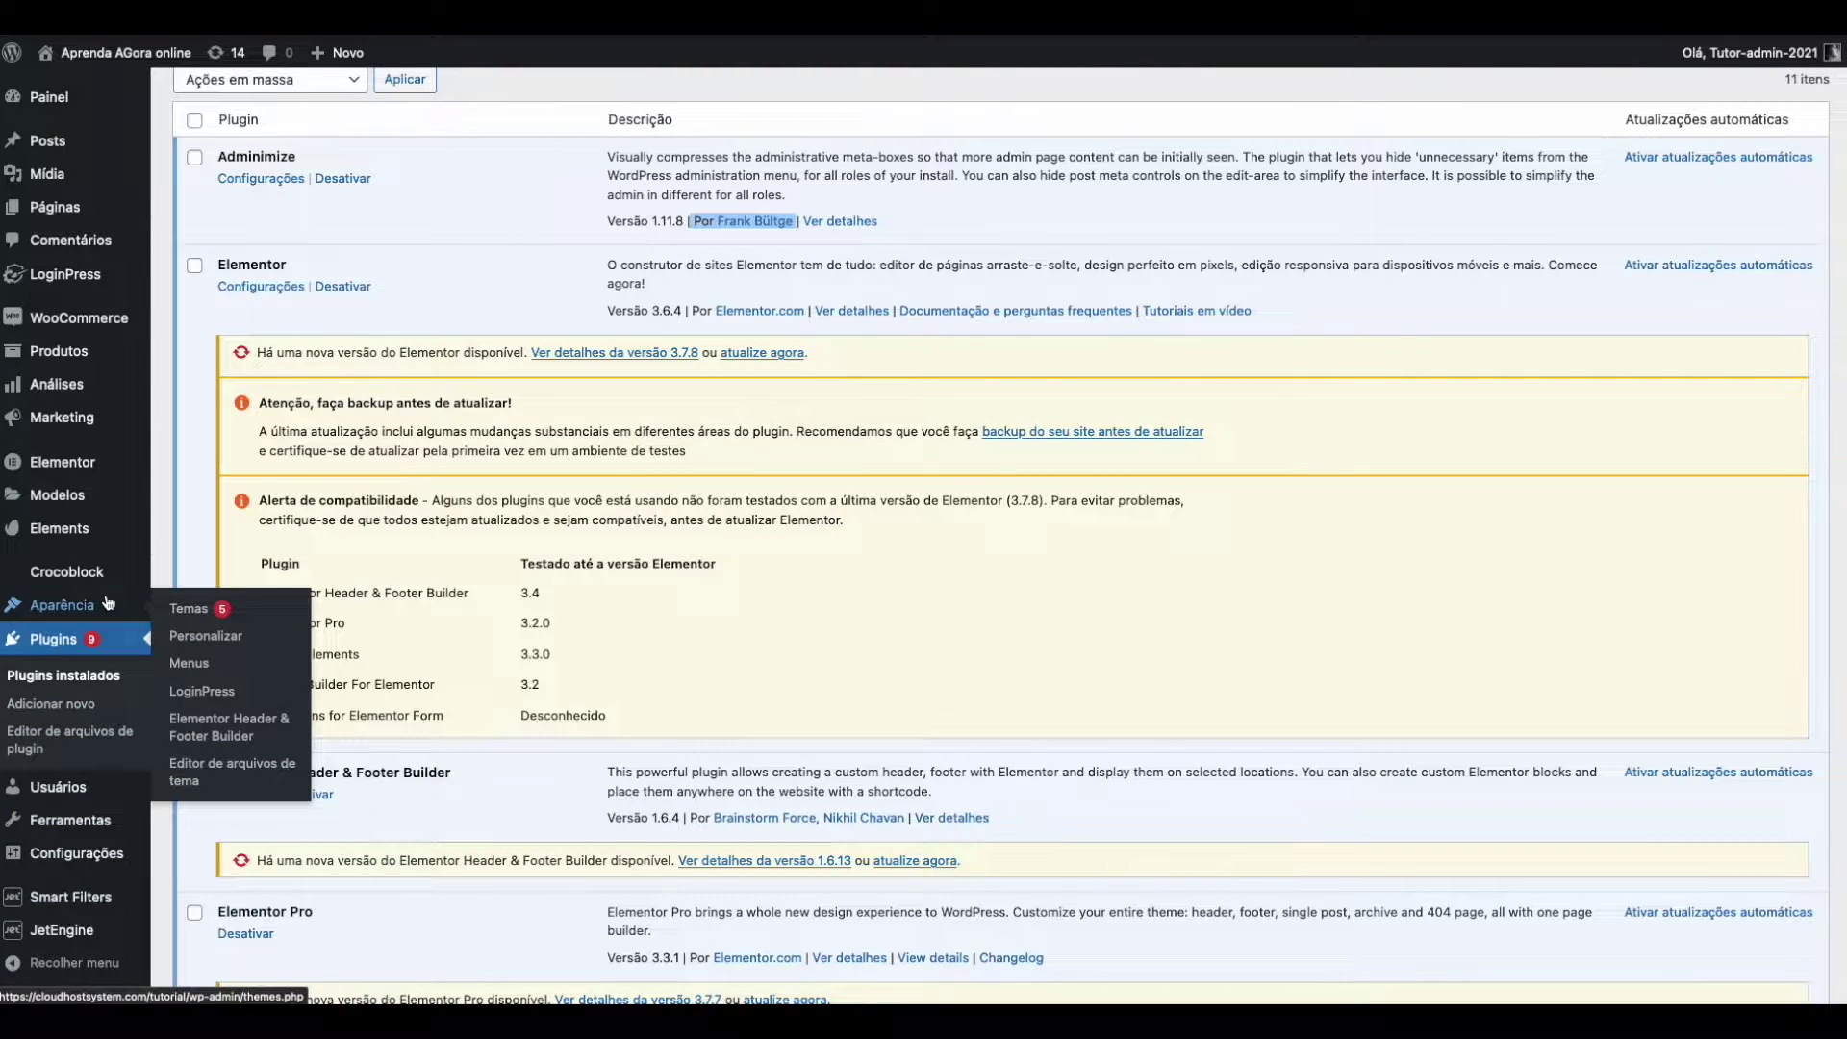
scroll(108, 603, up, 1)
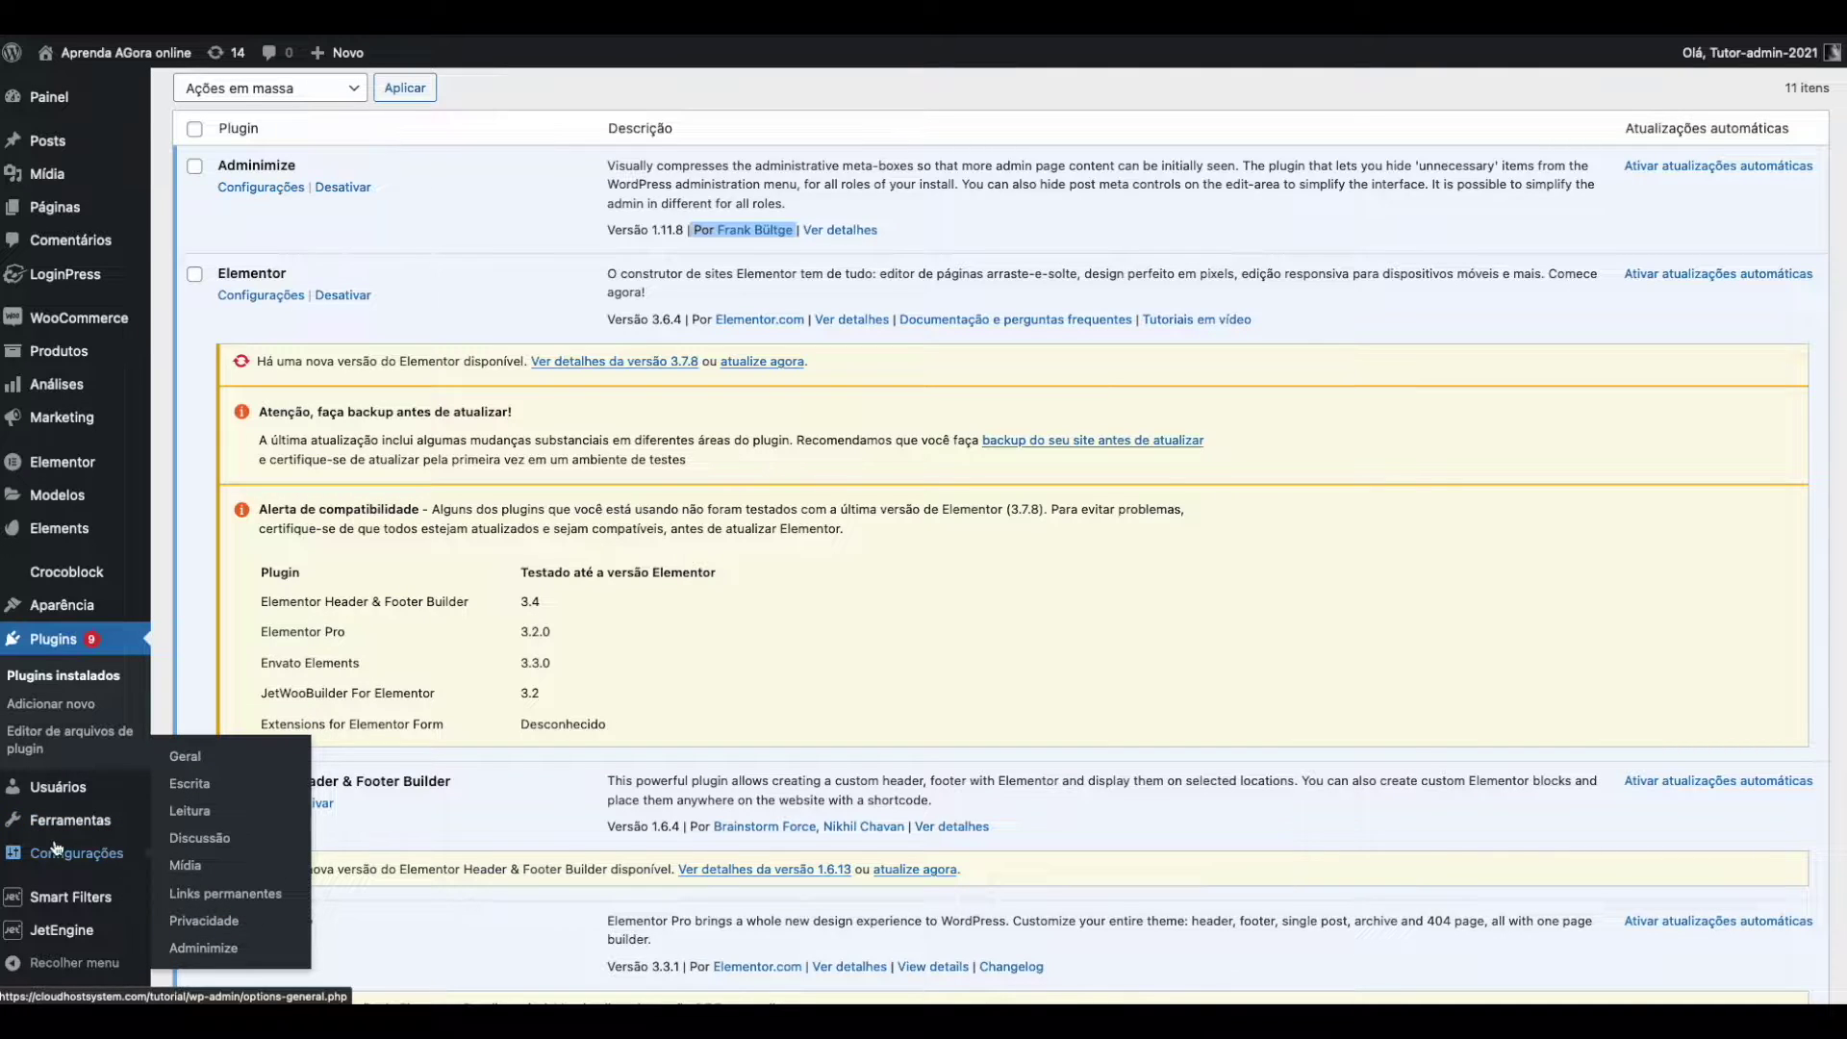
click(231, 953)
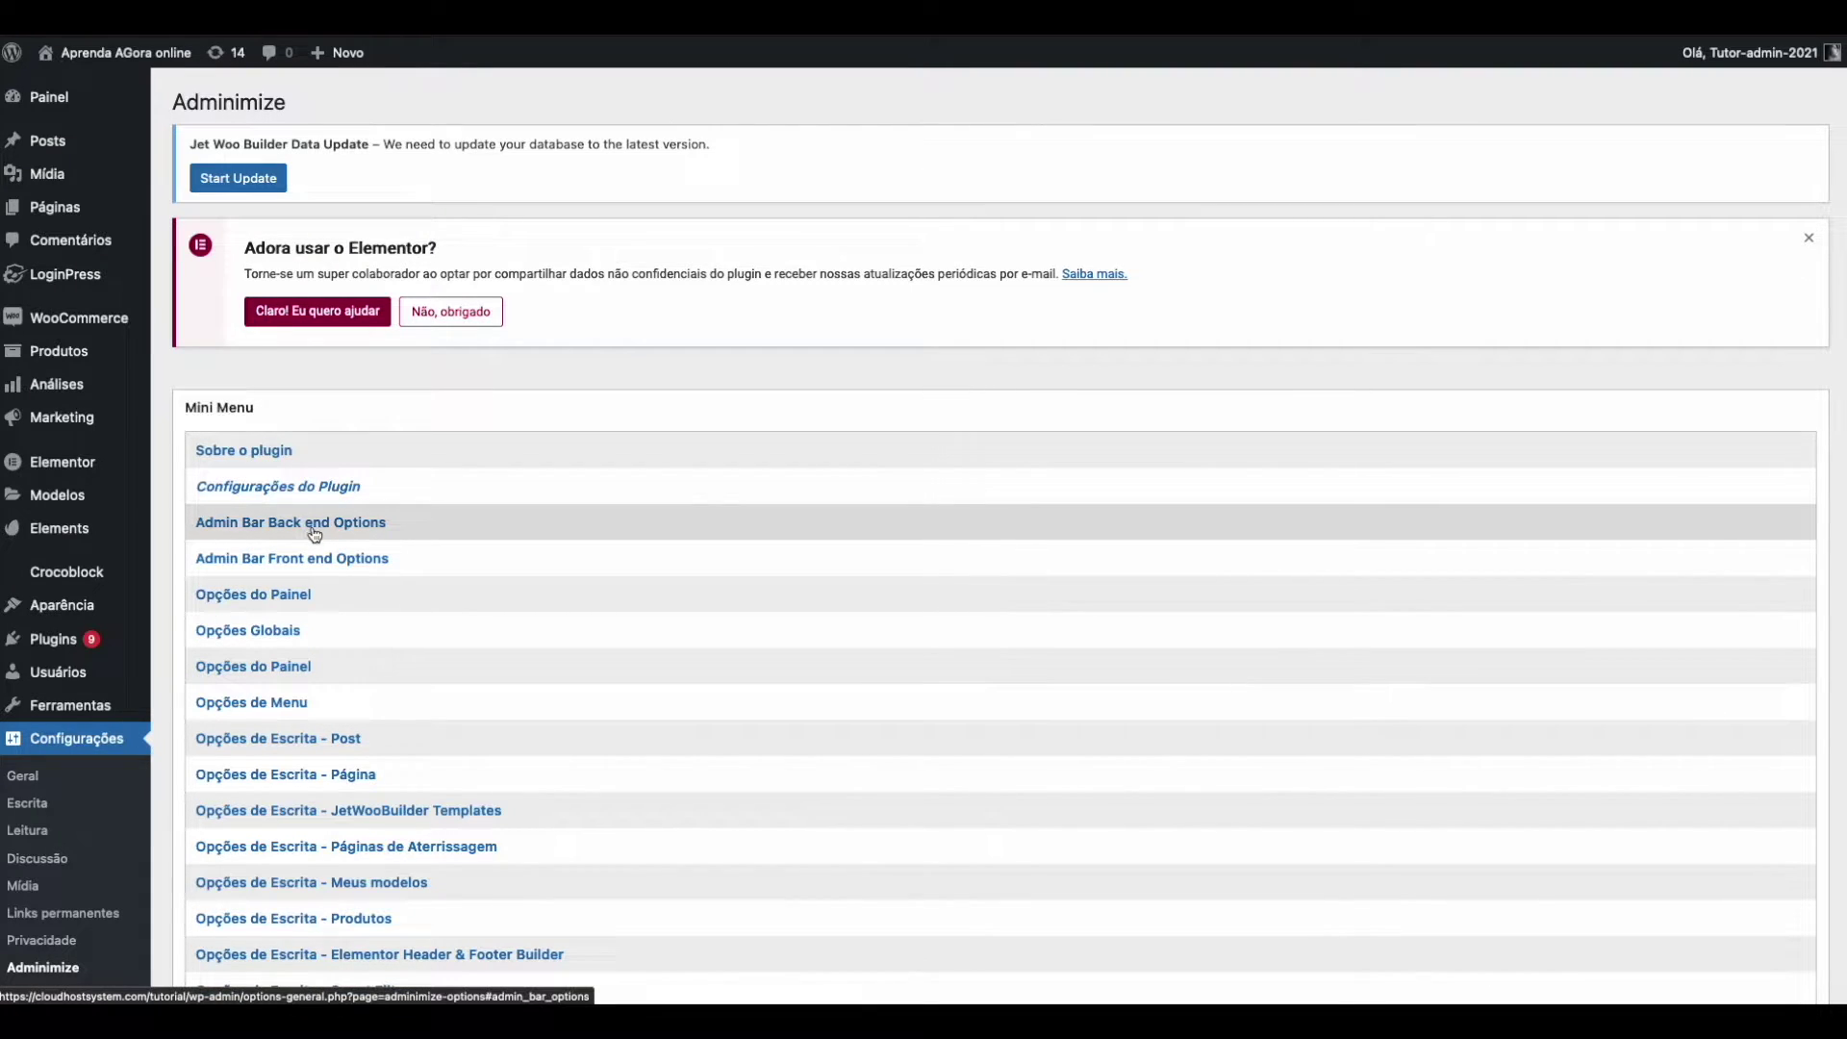
Go to the Admin Bar Back end Options section of Adminimize and review the items that can be disabled per user role.
click(423, 527)
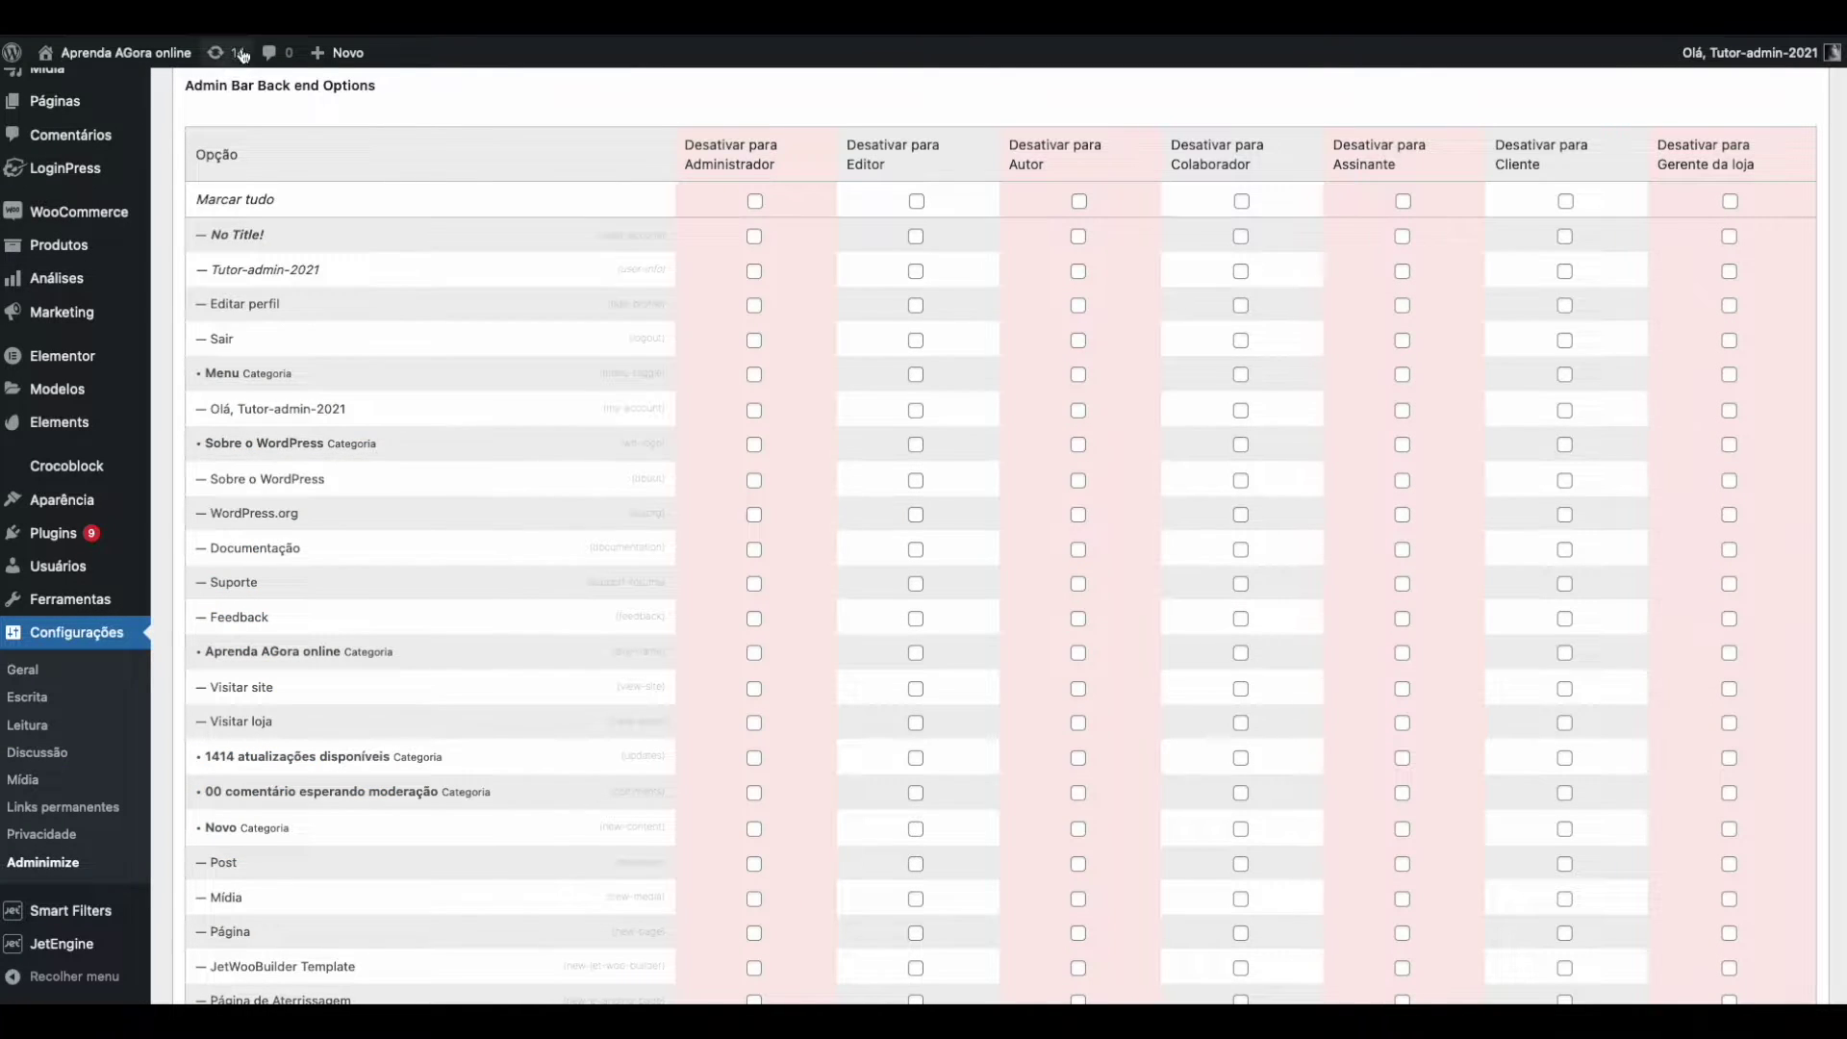
scroll(442, 270, up, 1)
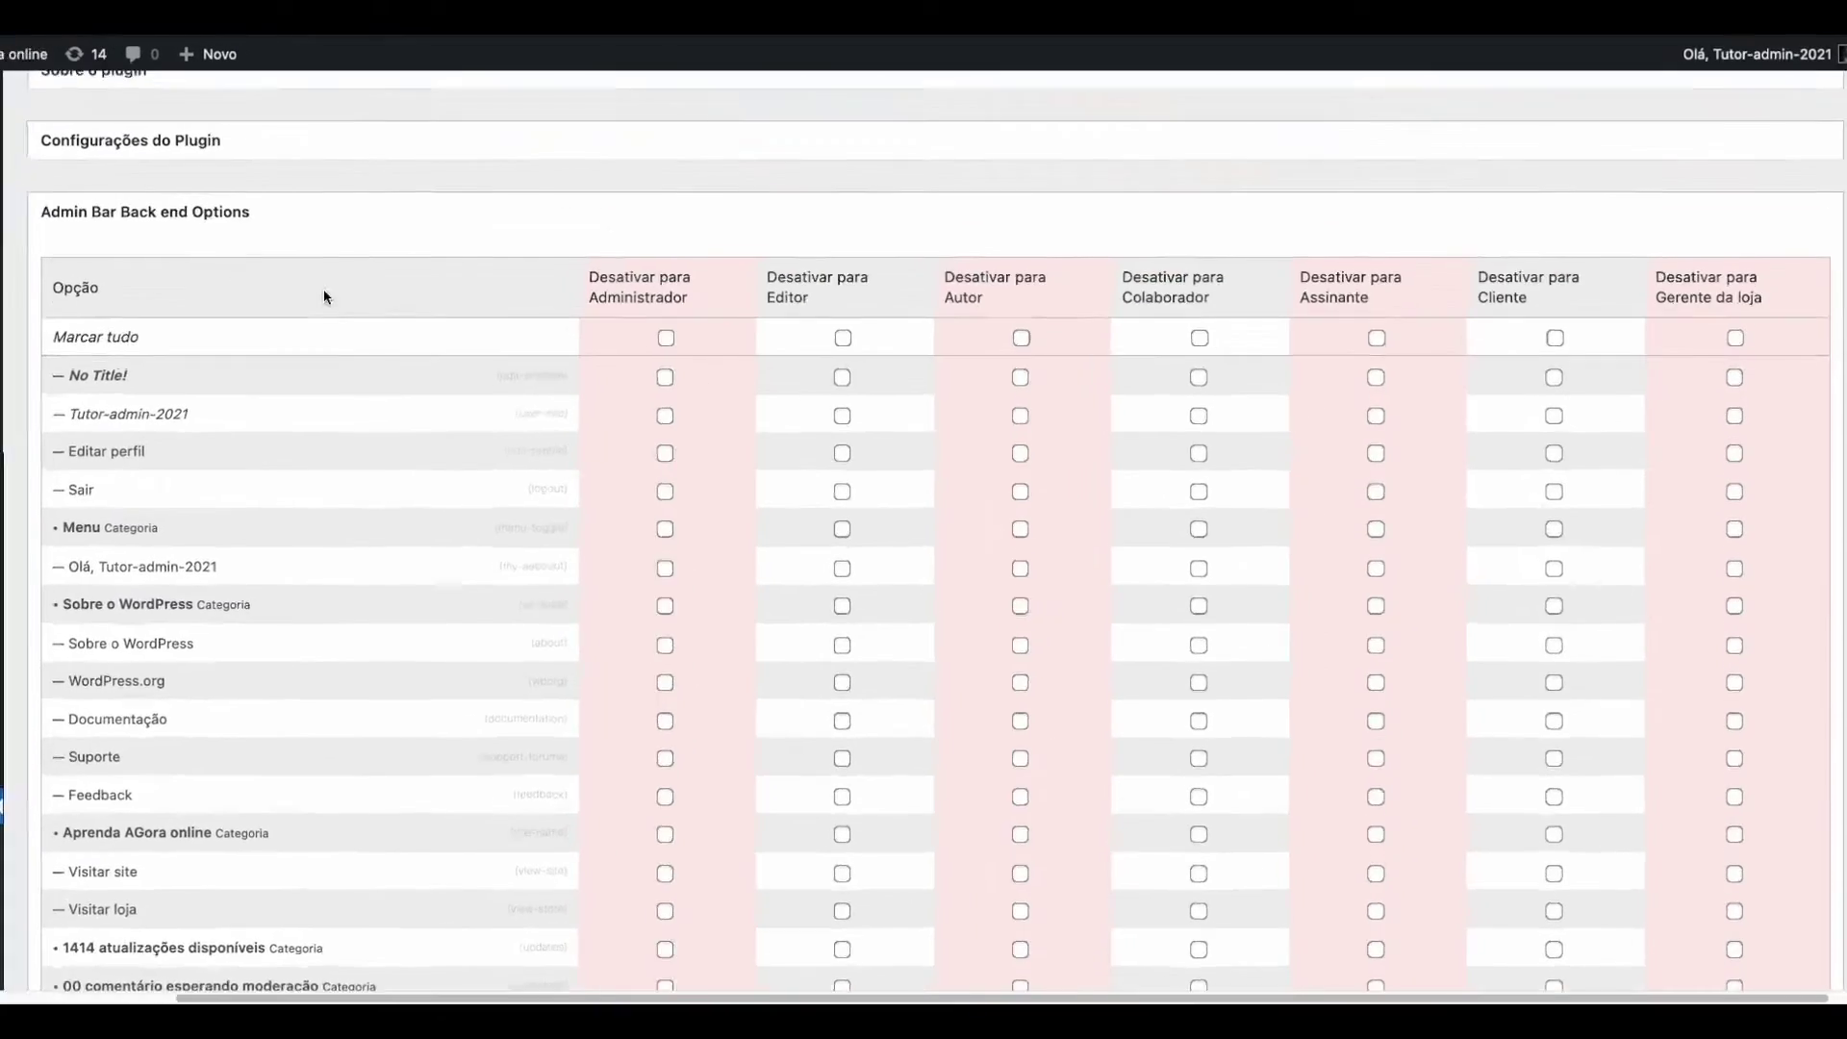
scroll(323, 288, up, 1)
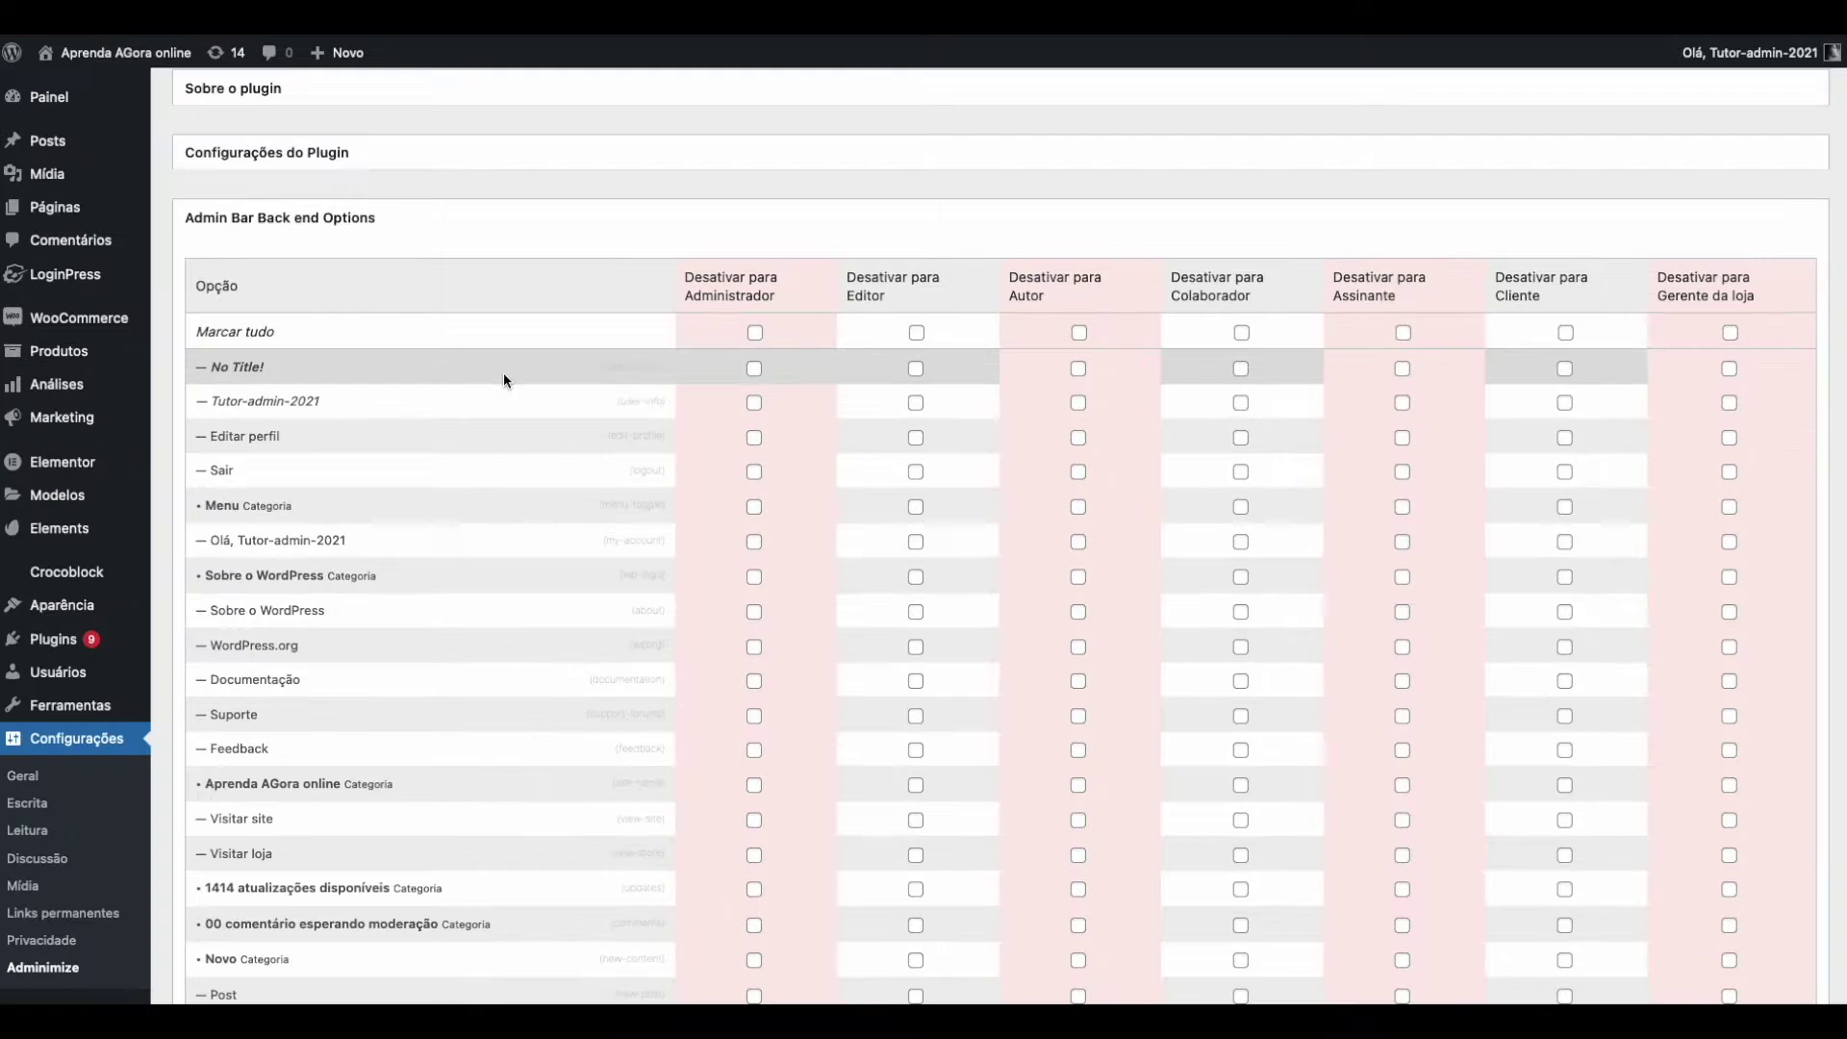
Disable Sobre o WordPress, WordPress.org, Documentação, Suporte and Feedback for the Autor role in the back-end admin bar and update the options.
scroll(602, 504, down, 2)
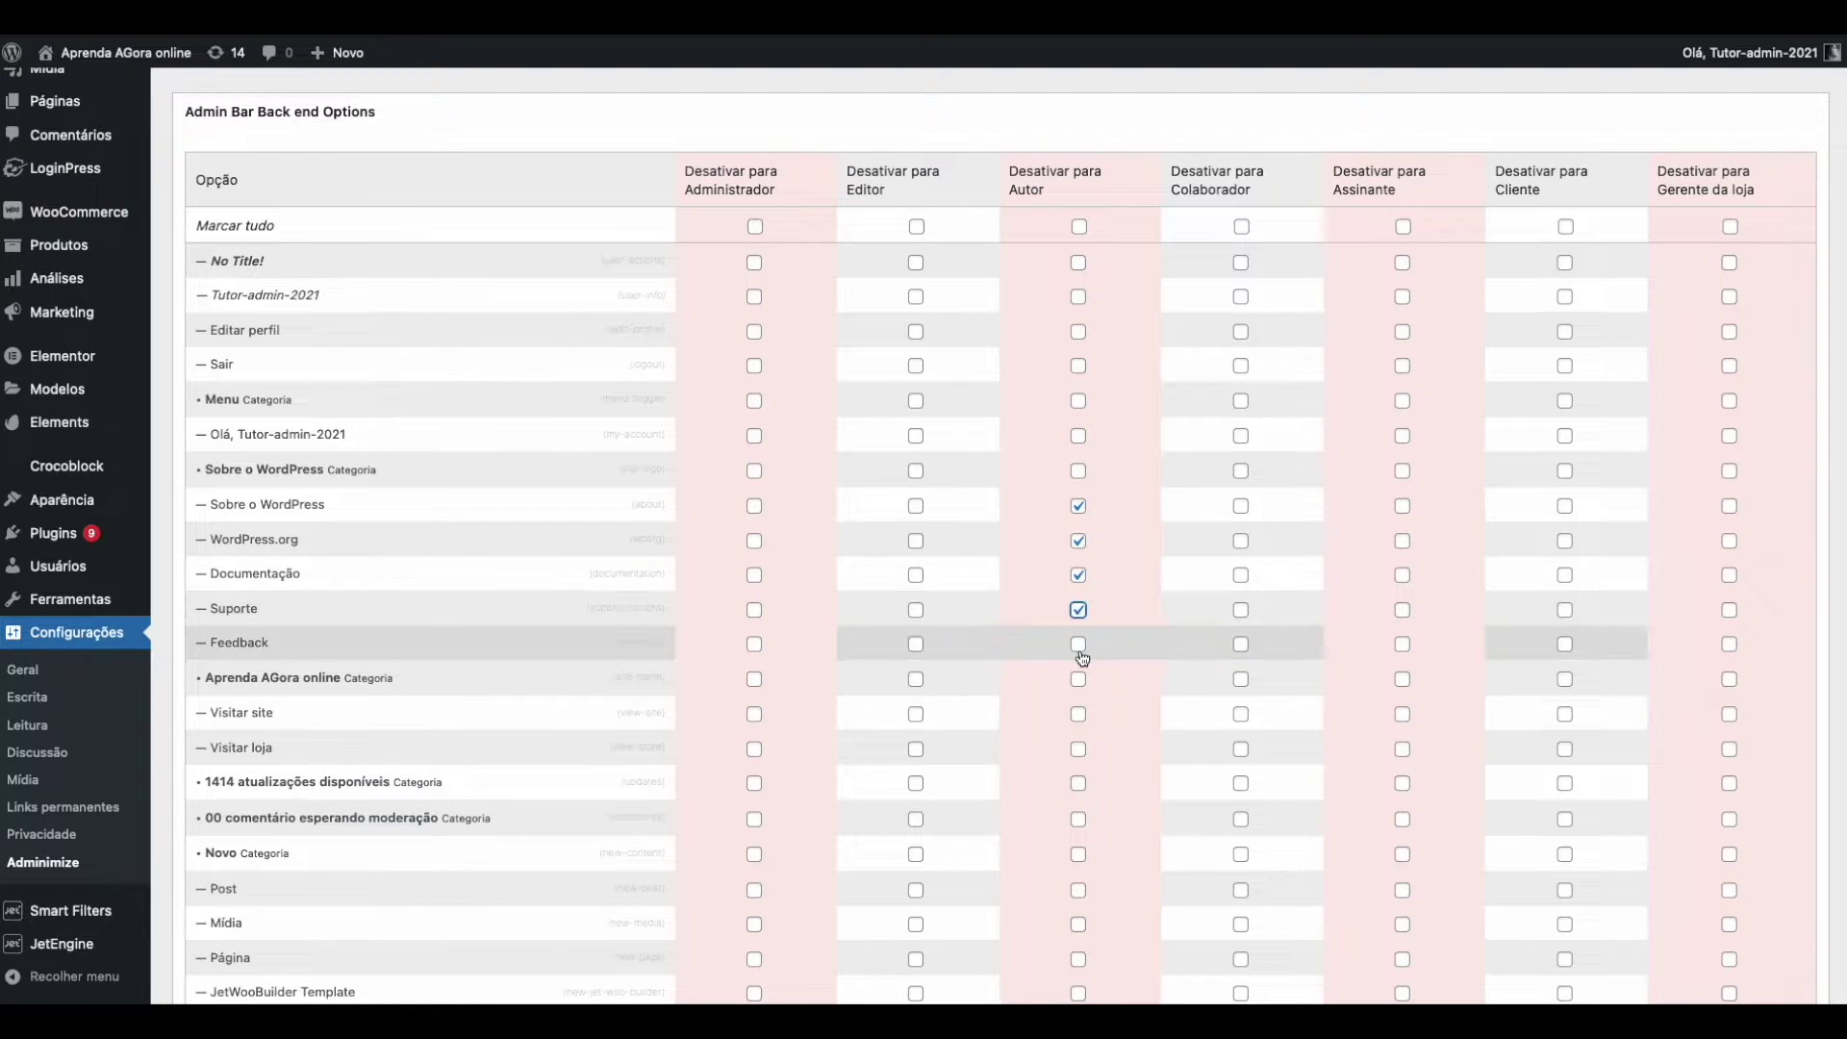
scroll(879, 674, down, 5)
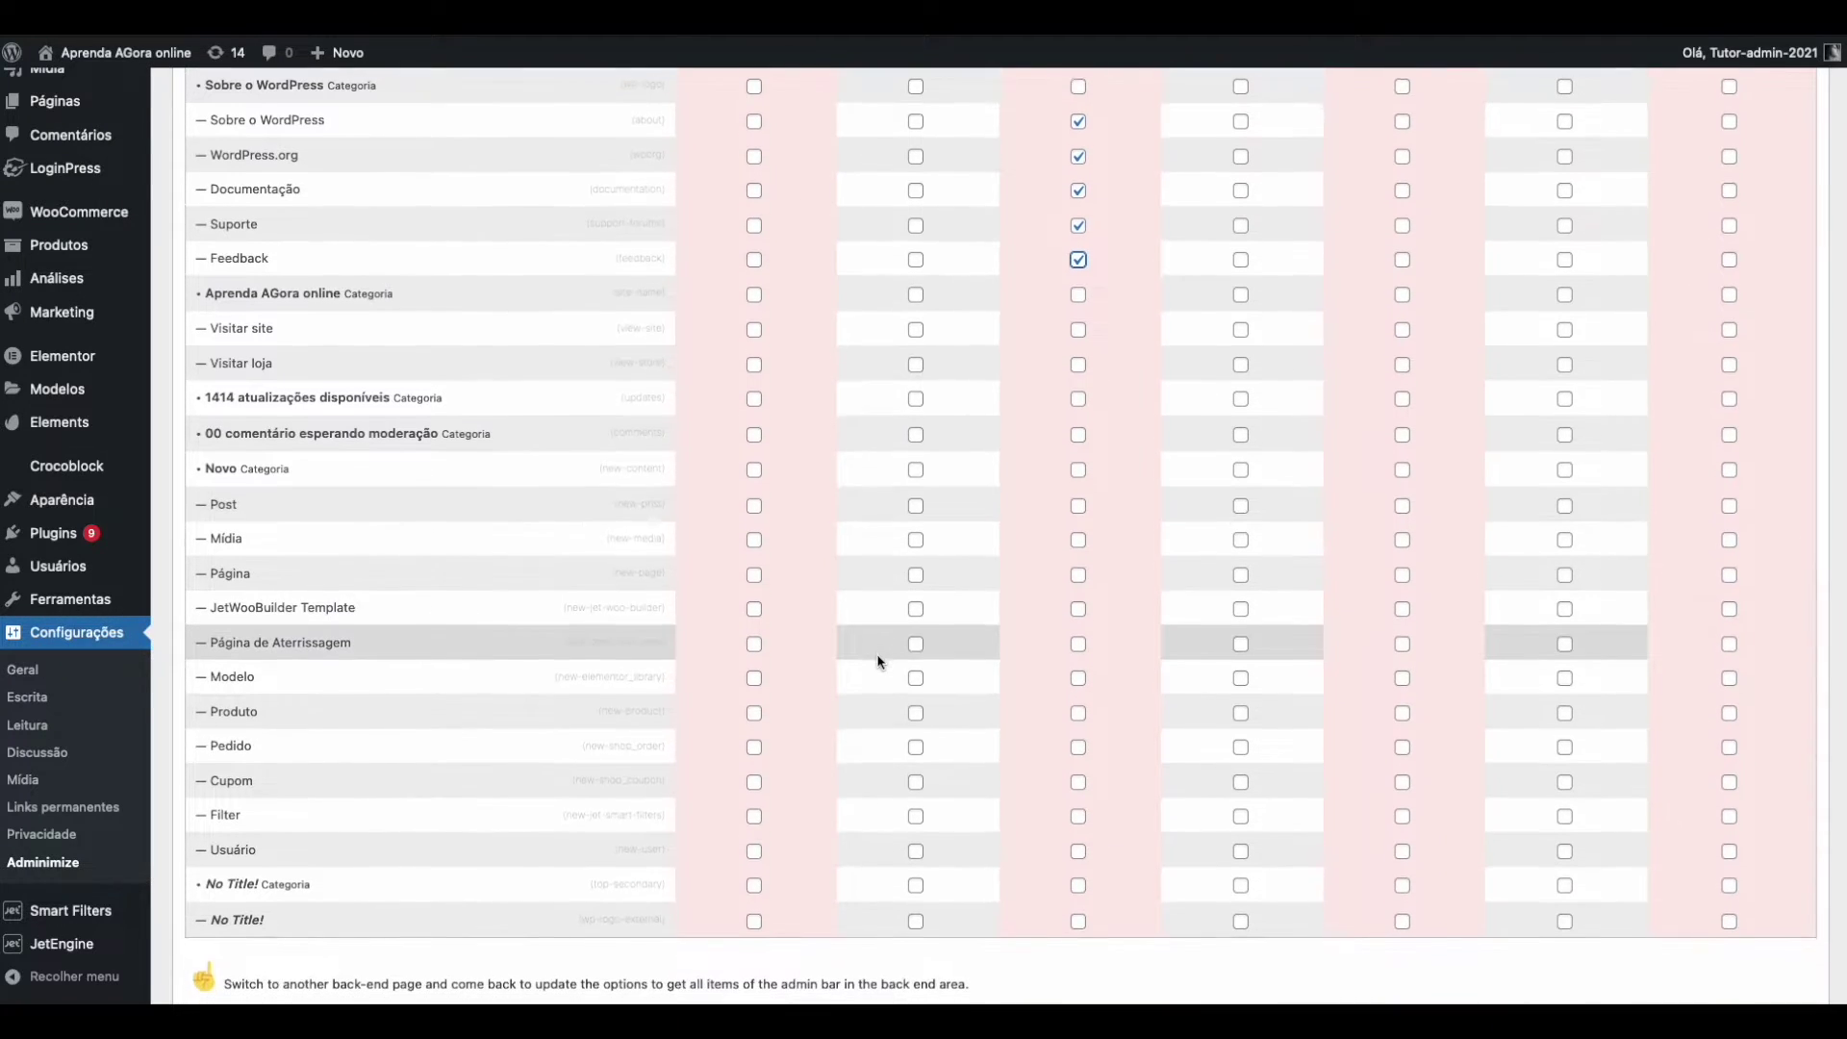
scroll(878, 662, down, 1)
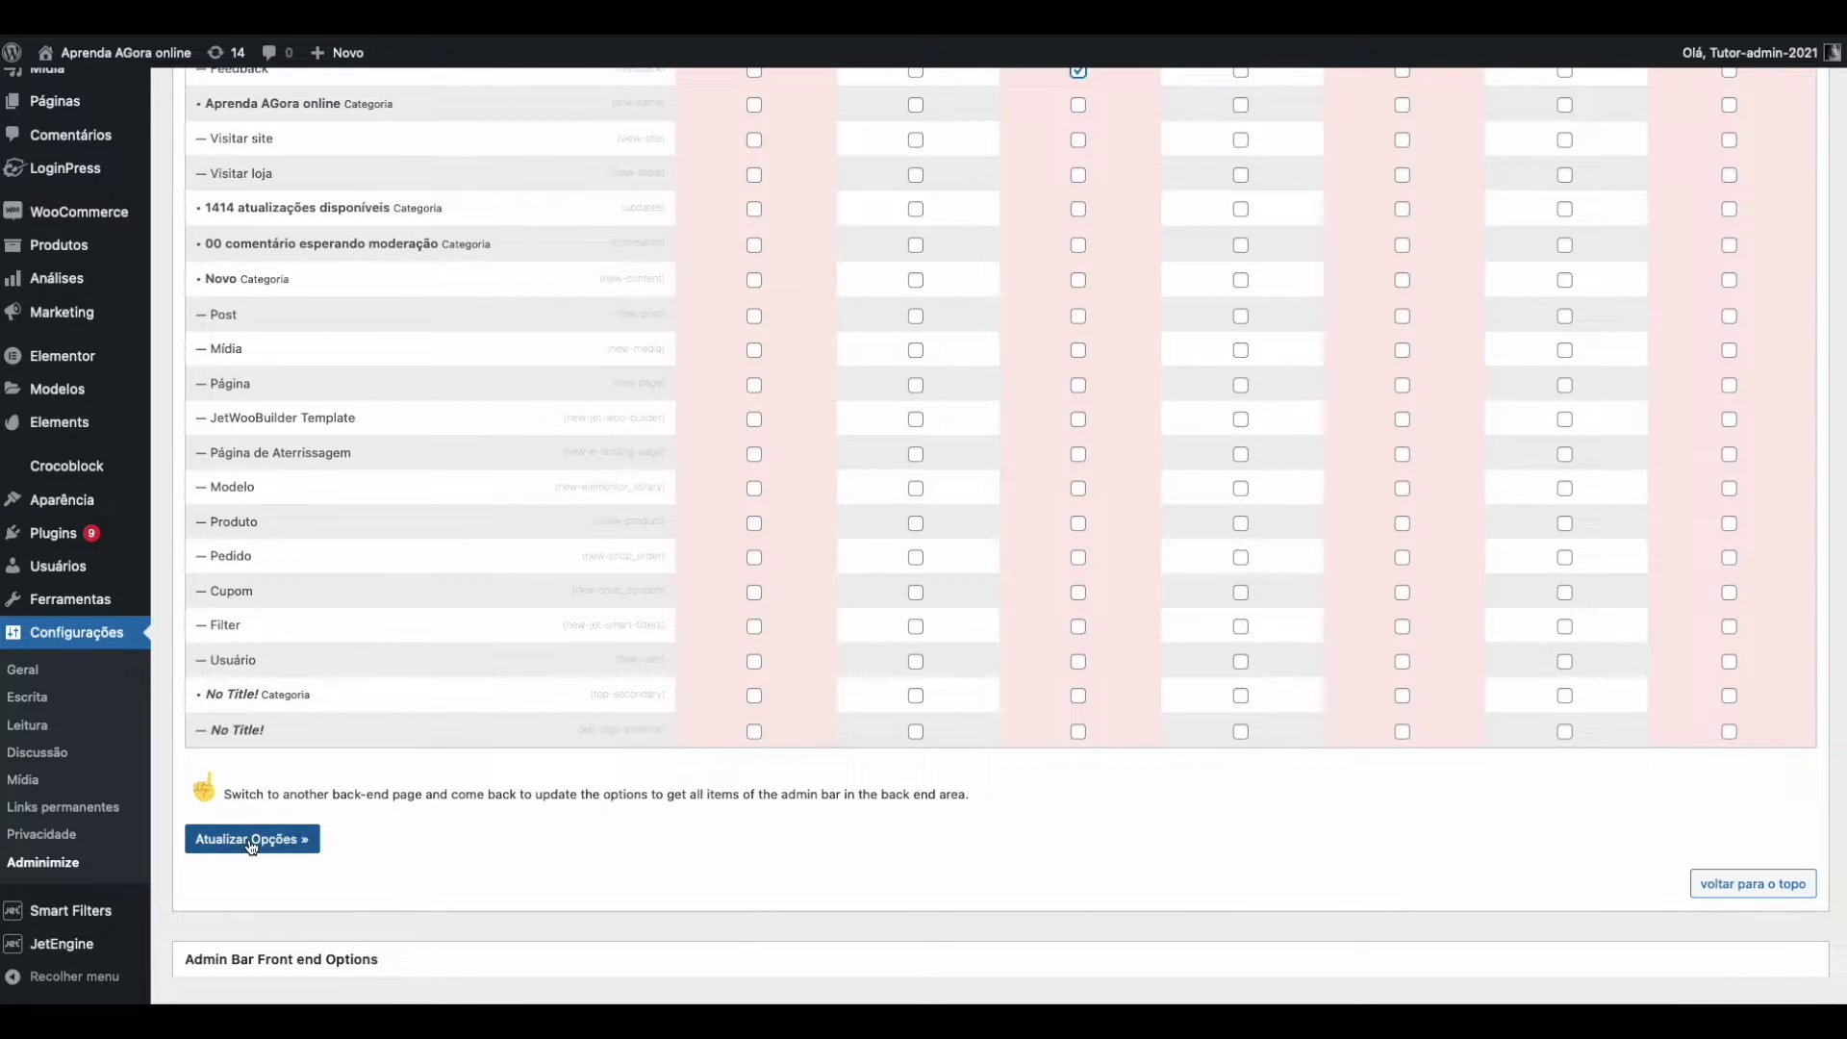
click(252, 840)
Switch to Firefox, show the admin user's dashboard in full screen and check the WordPress logo item in its toolbar.
mouse_move(878, 981)
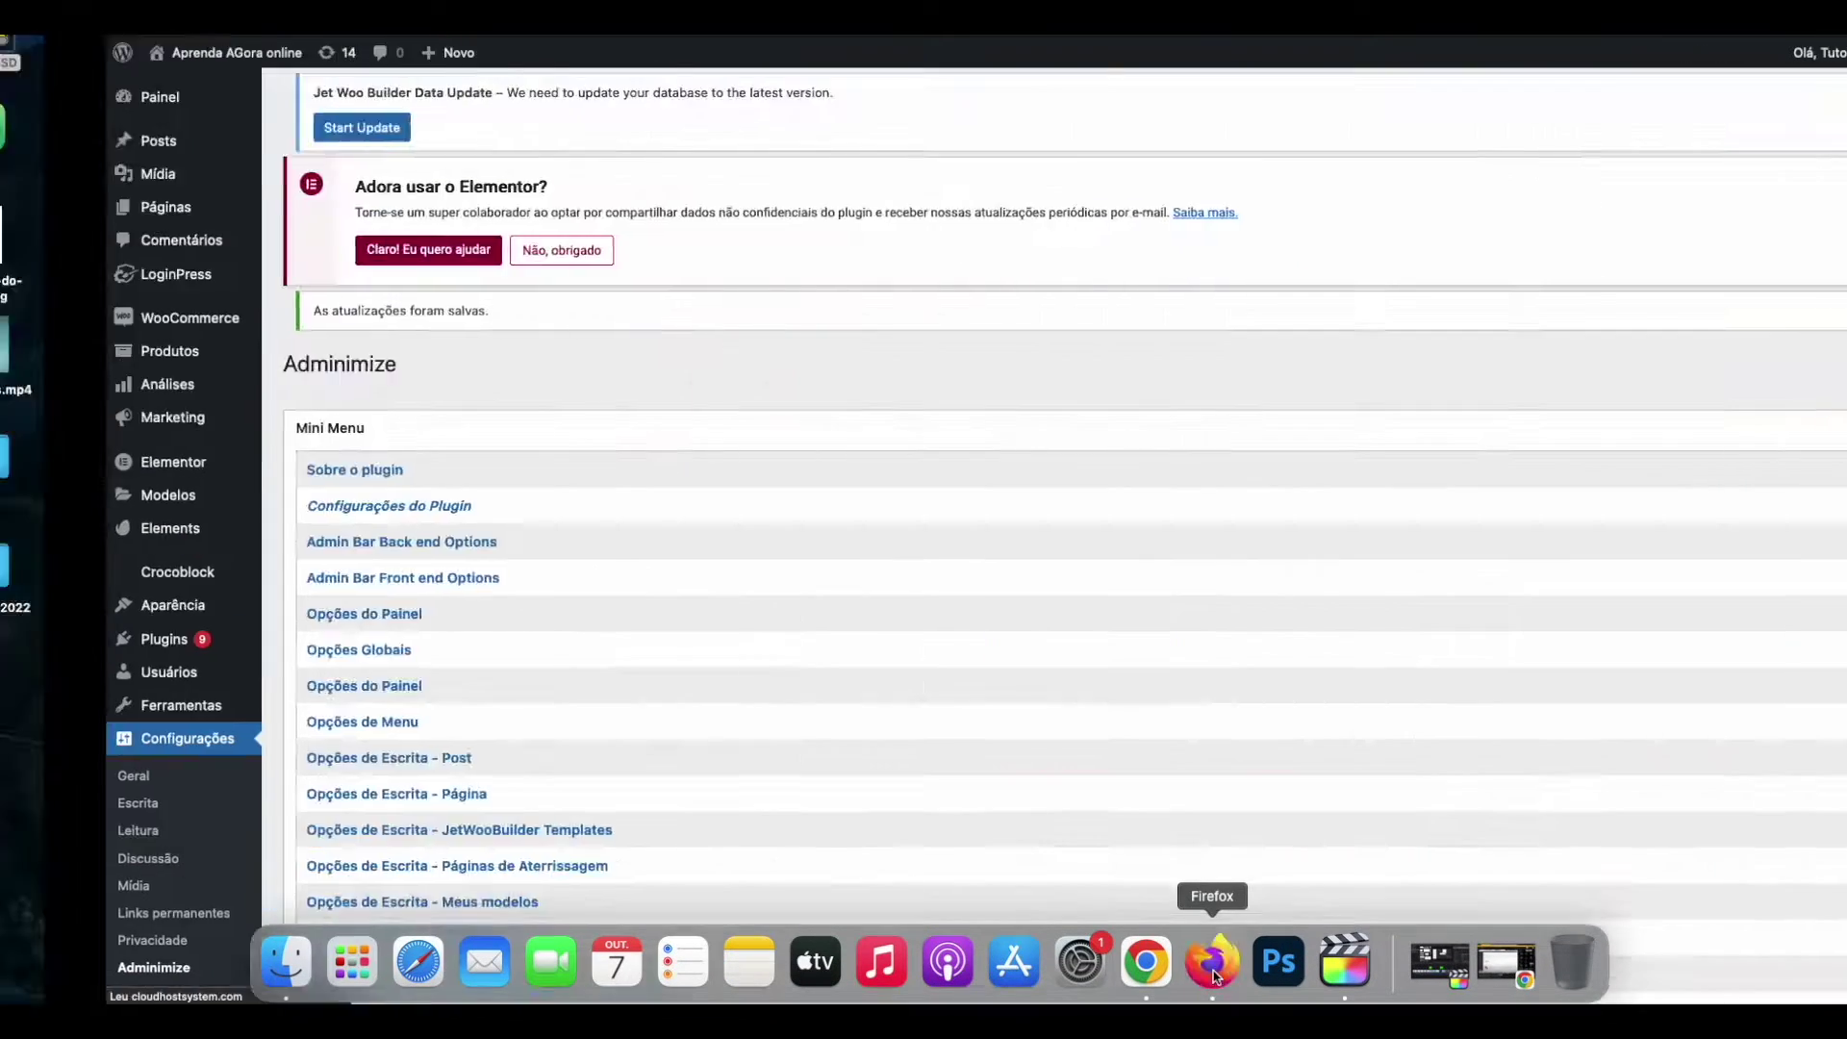
click(1210, 967)
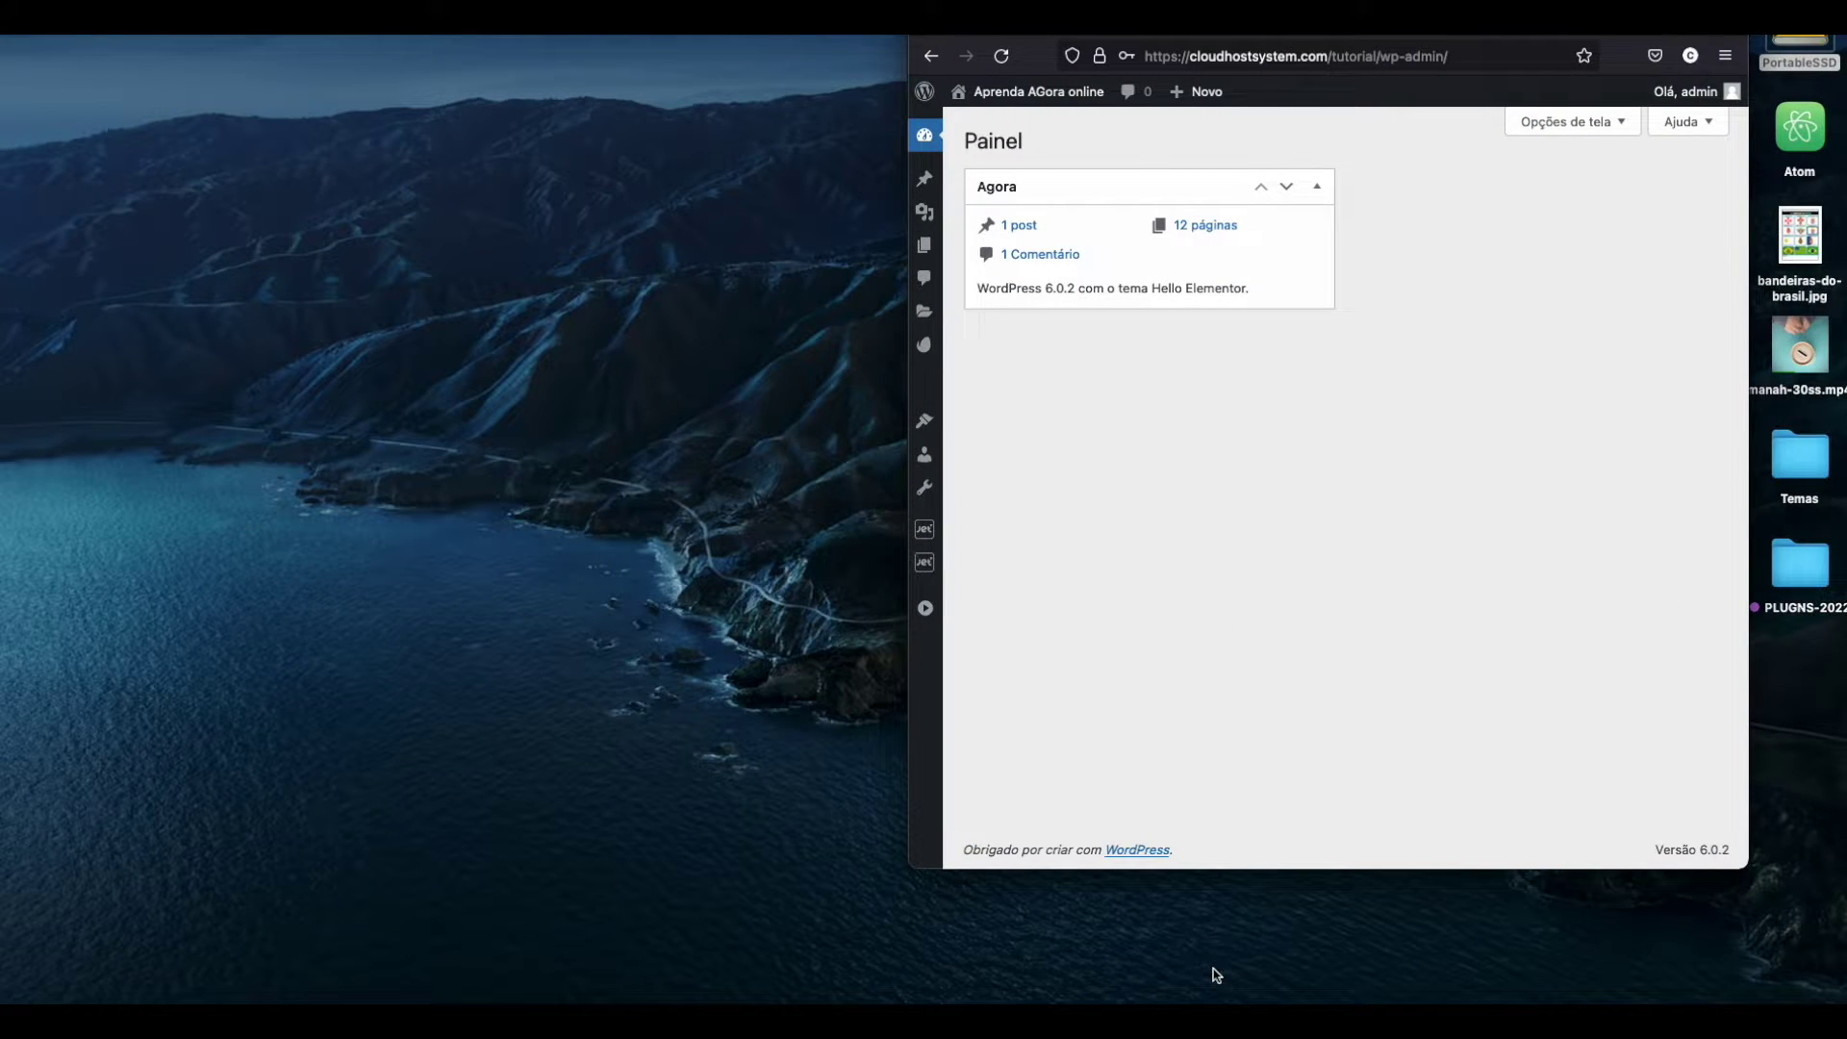
click(967, 33)
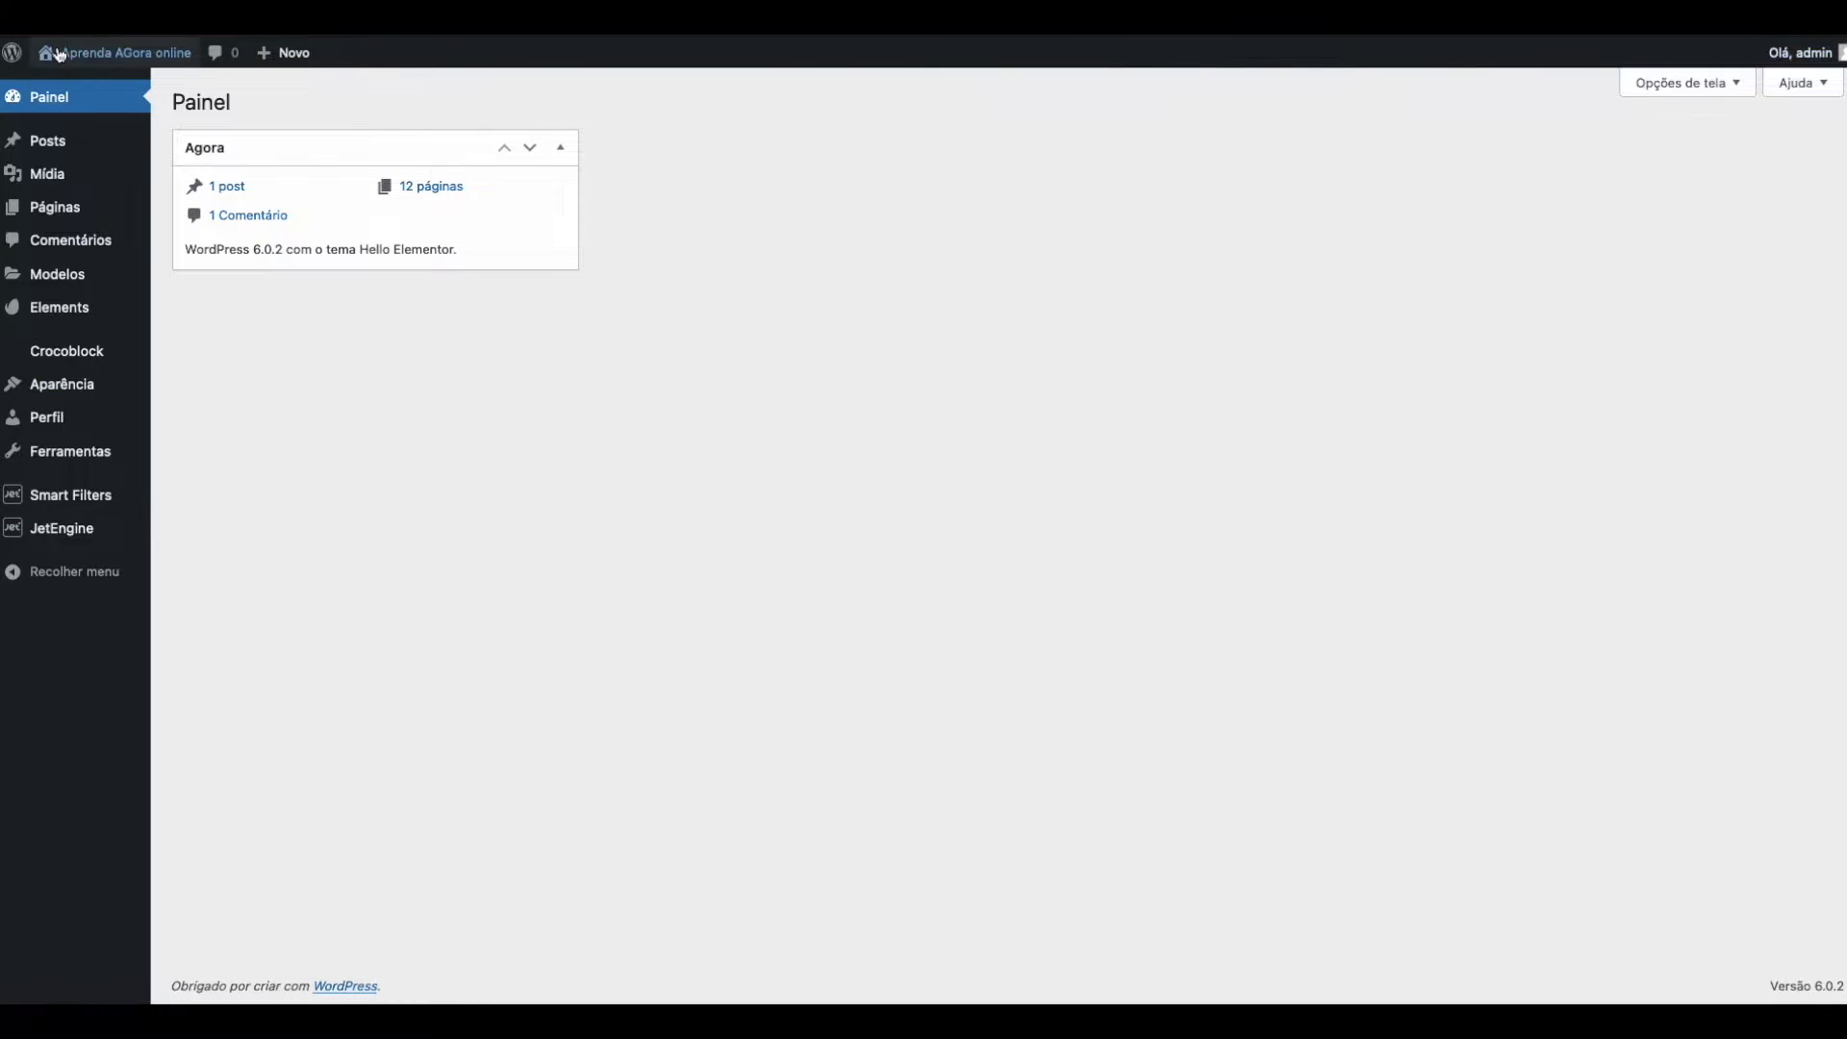
mouse_move(10, 53)
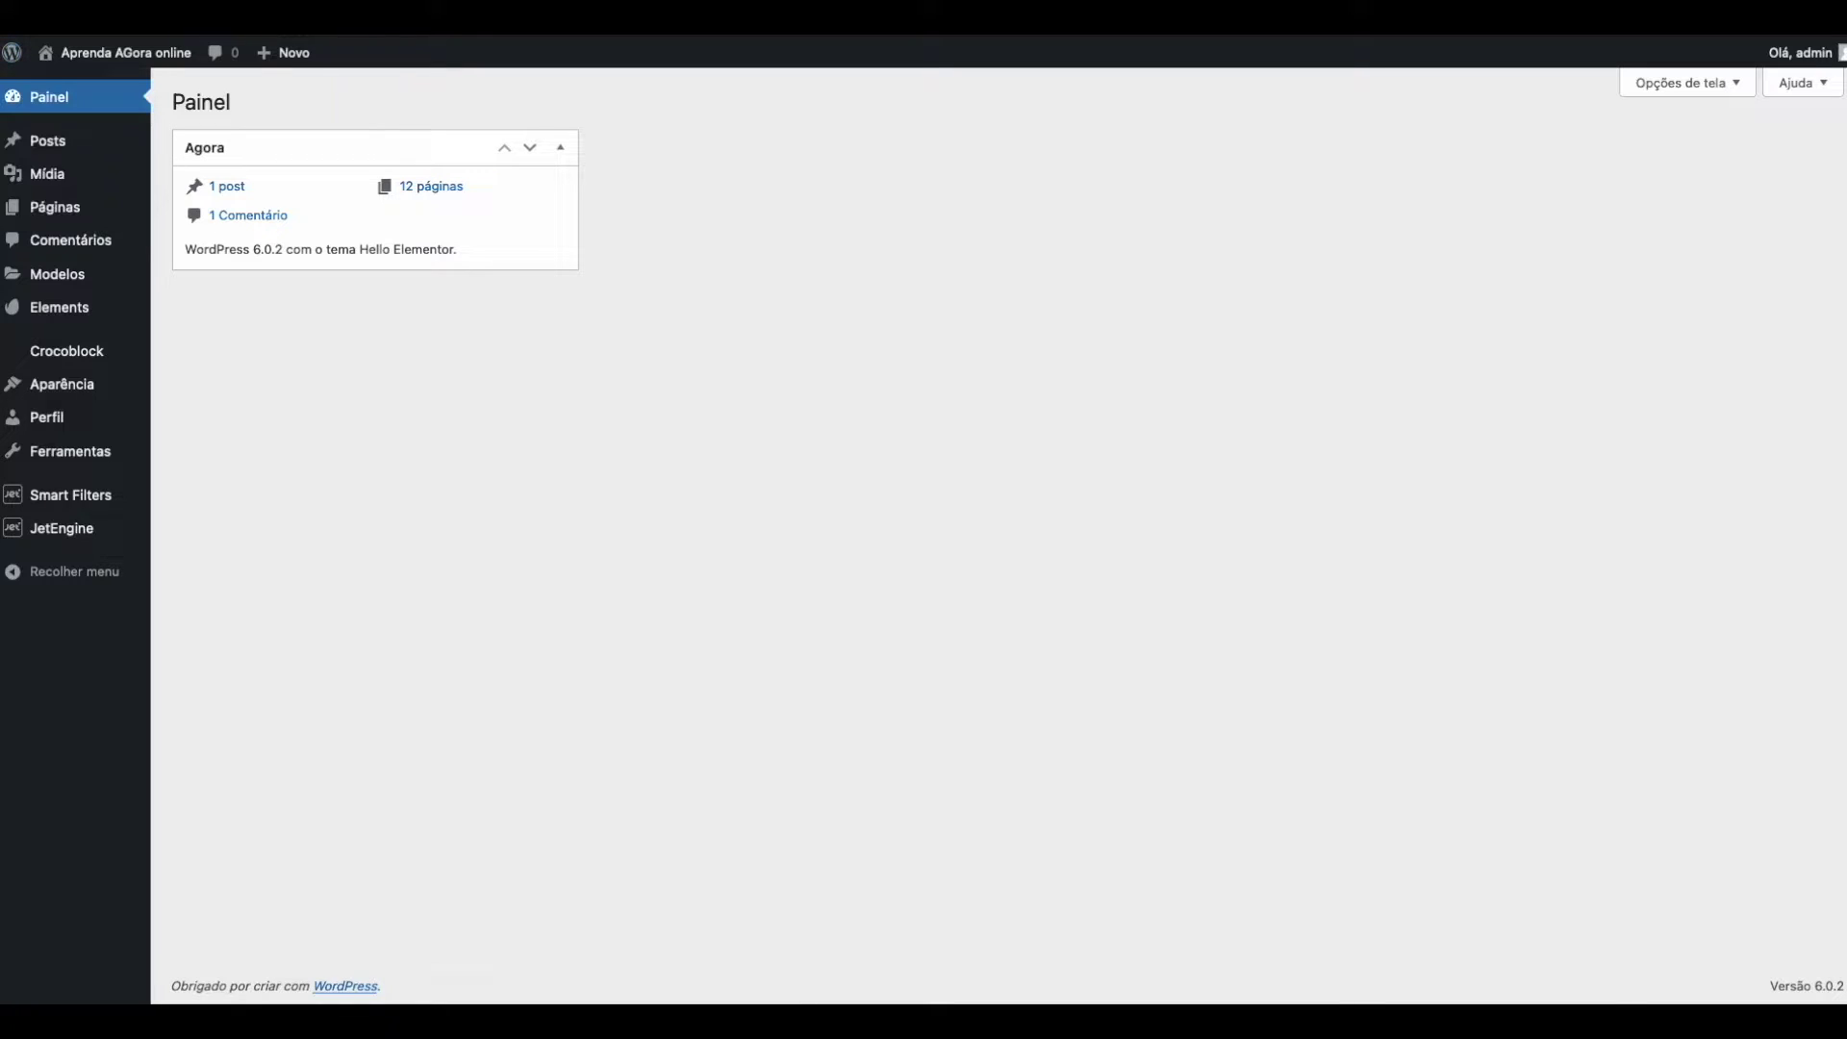
Return to the site administrator's Adminimize page and review the Admin Bar Back end Options set for the Autor and Editor roles.
mouse_move(1212, 982)
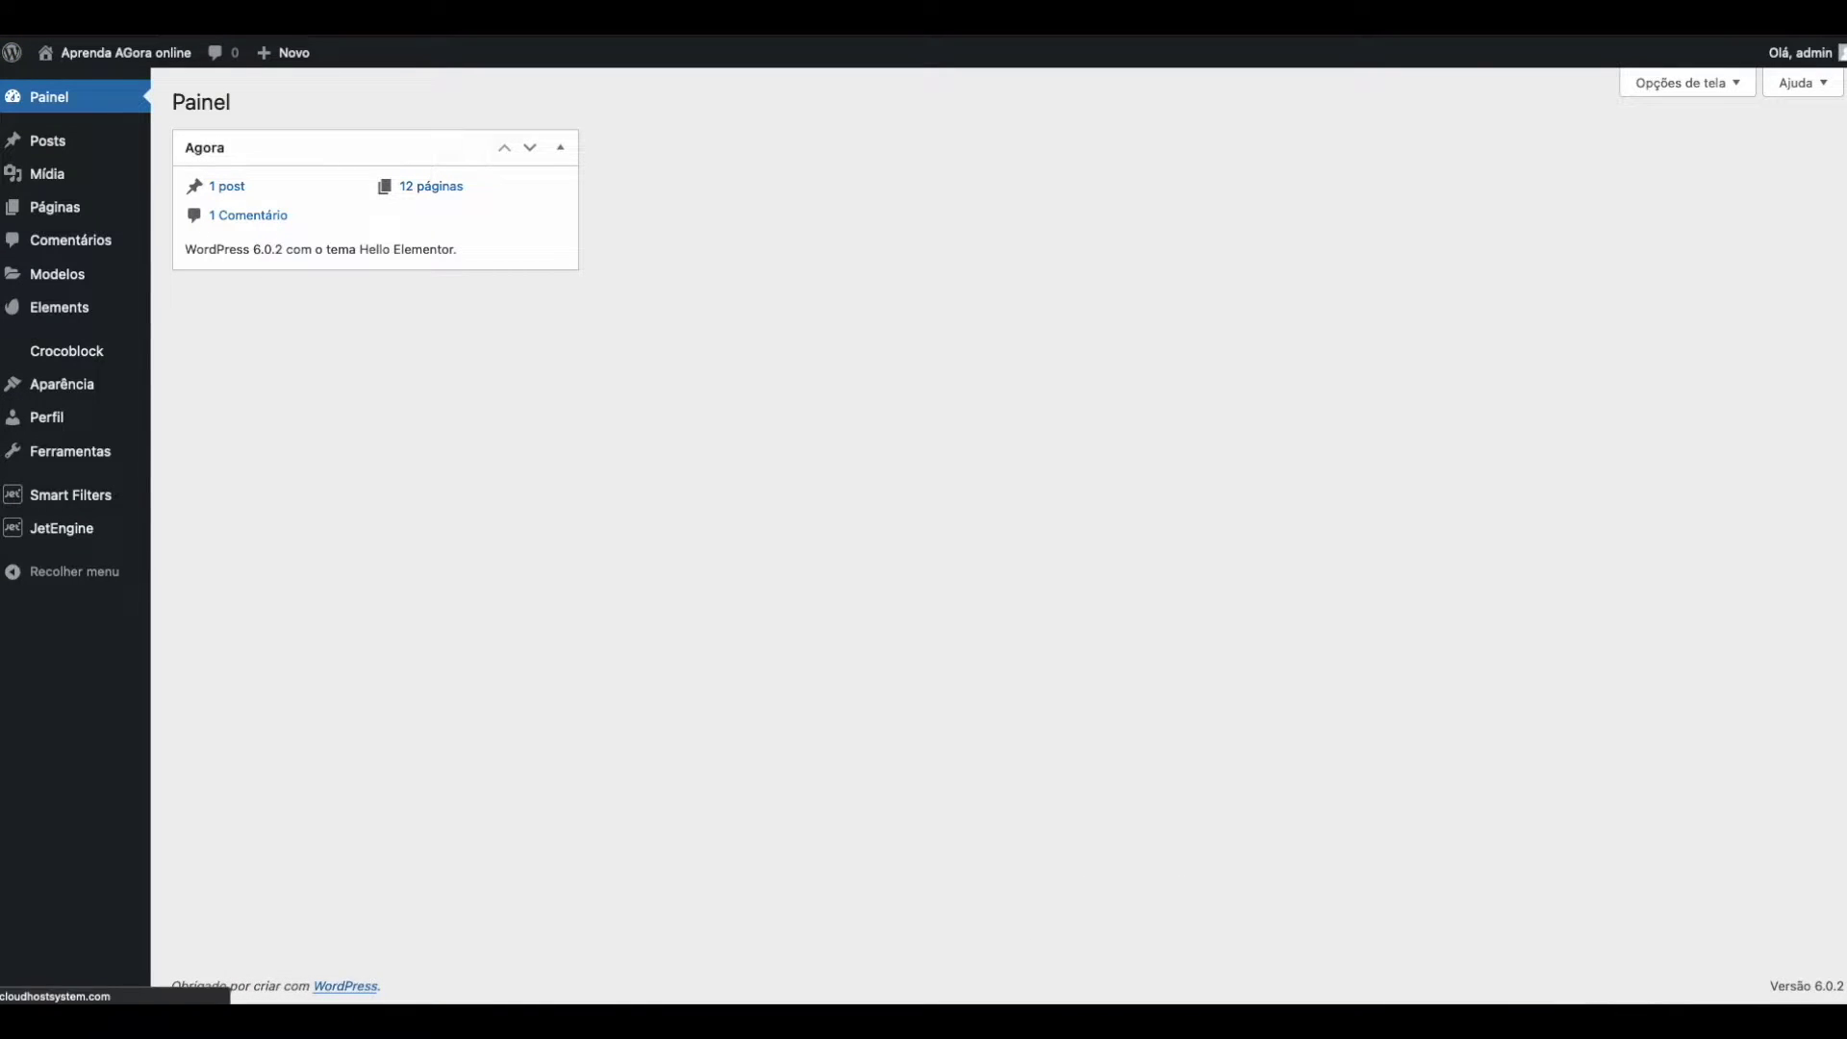
click(1214, 964)
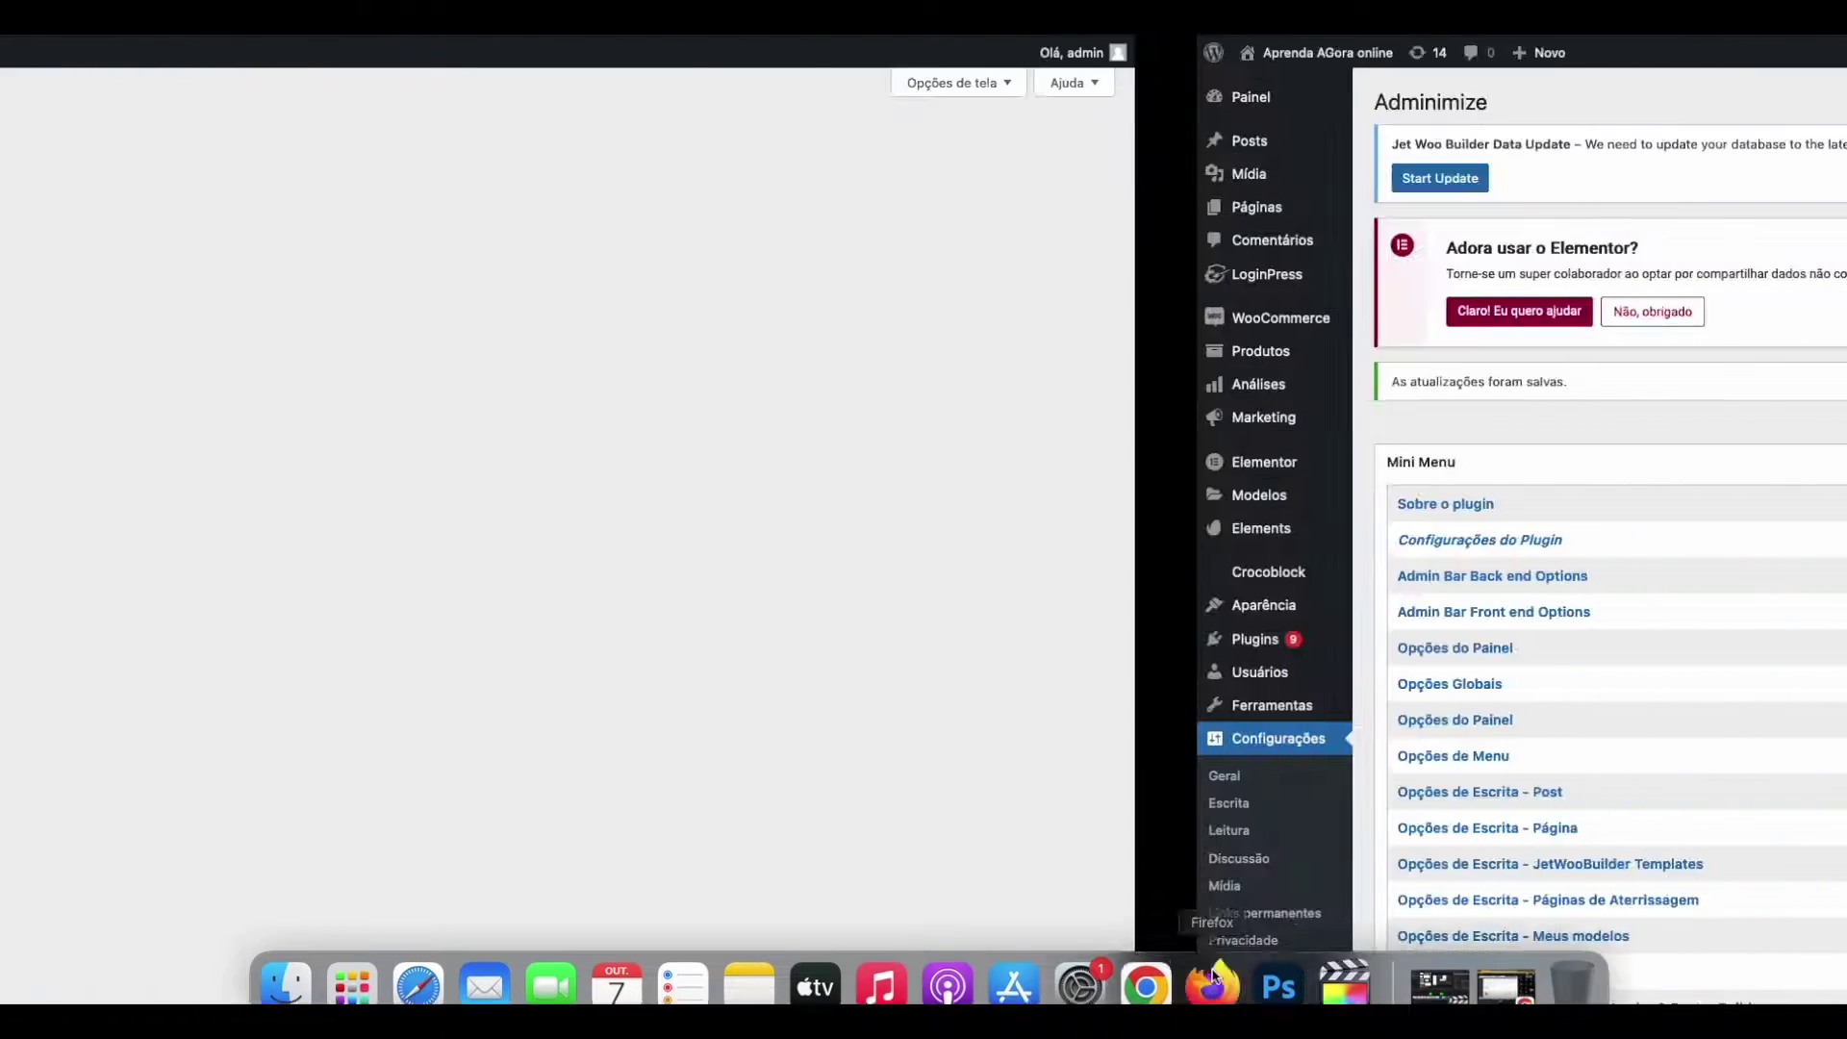
scroll(512, 508, down, 3)
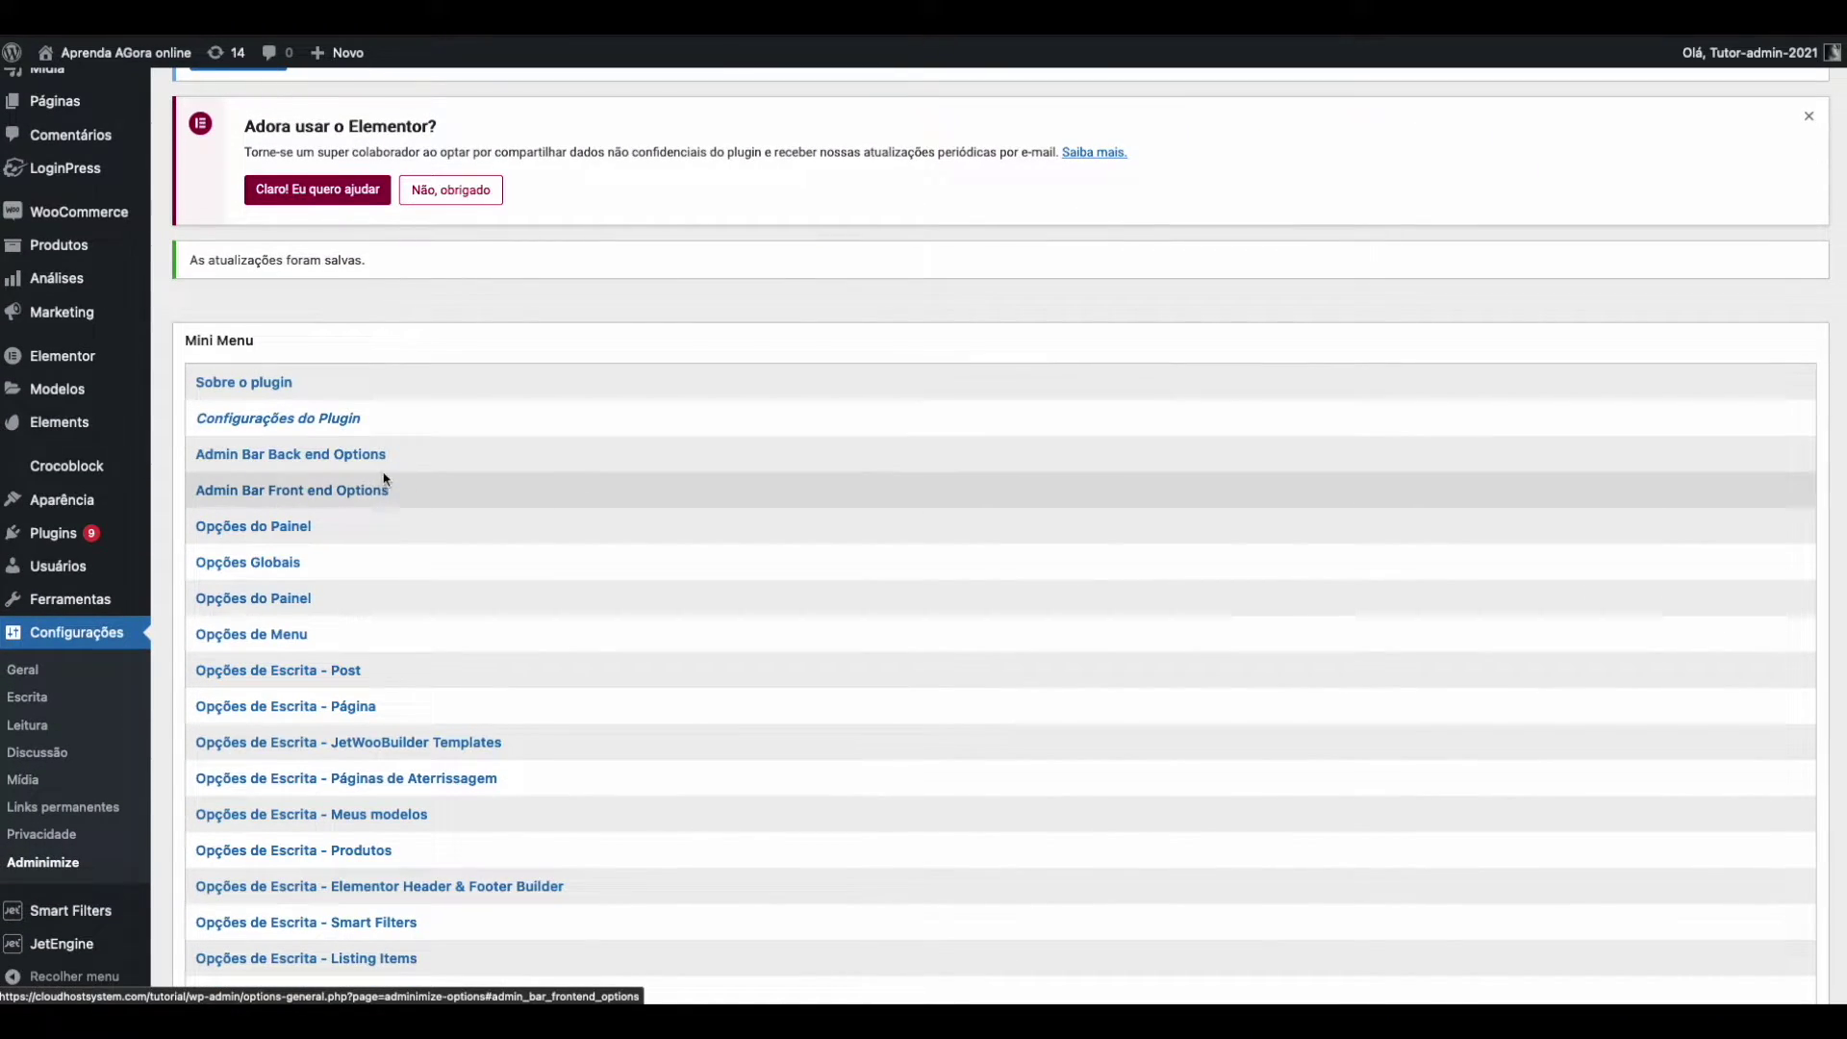
click(409, 454)
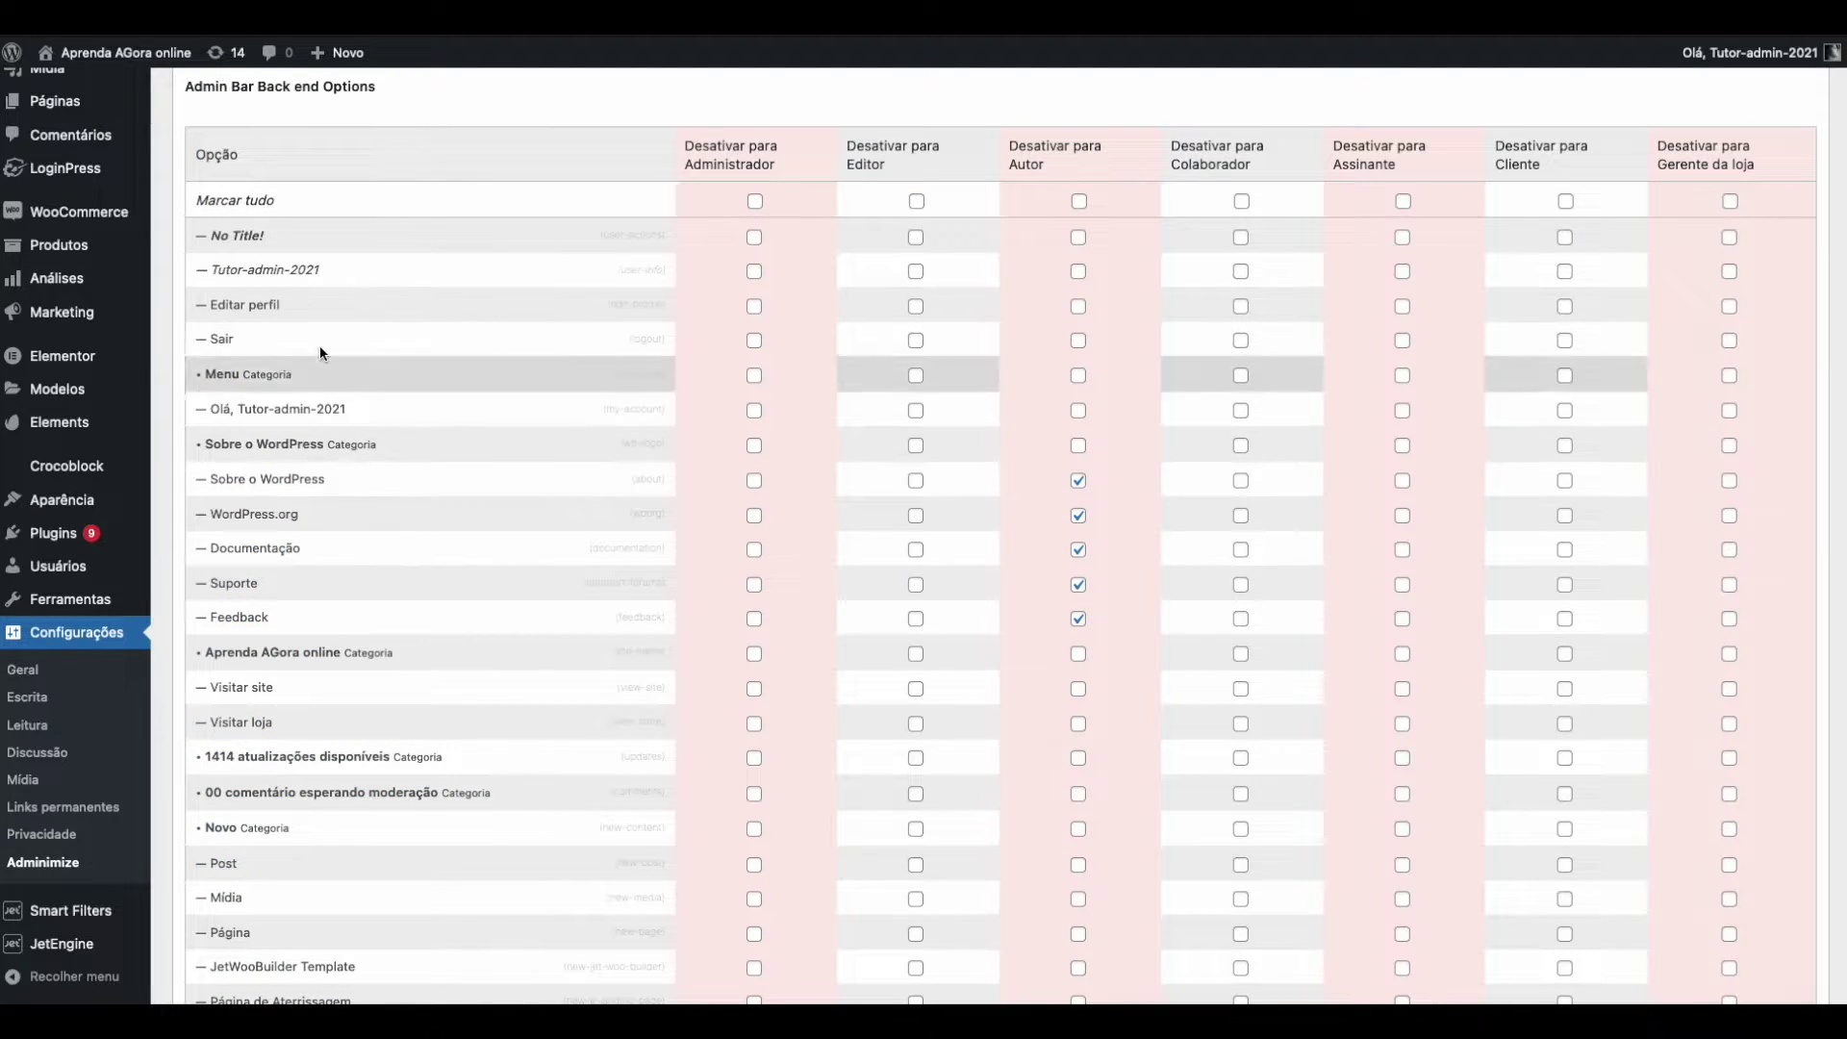
scroll(338, 375, down, 1)
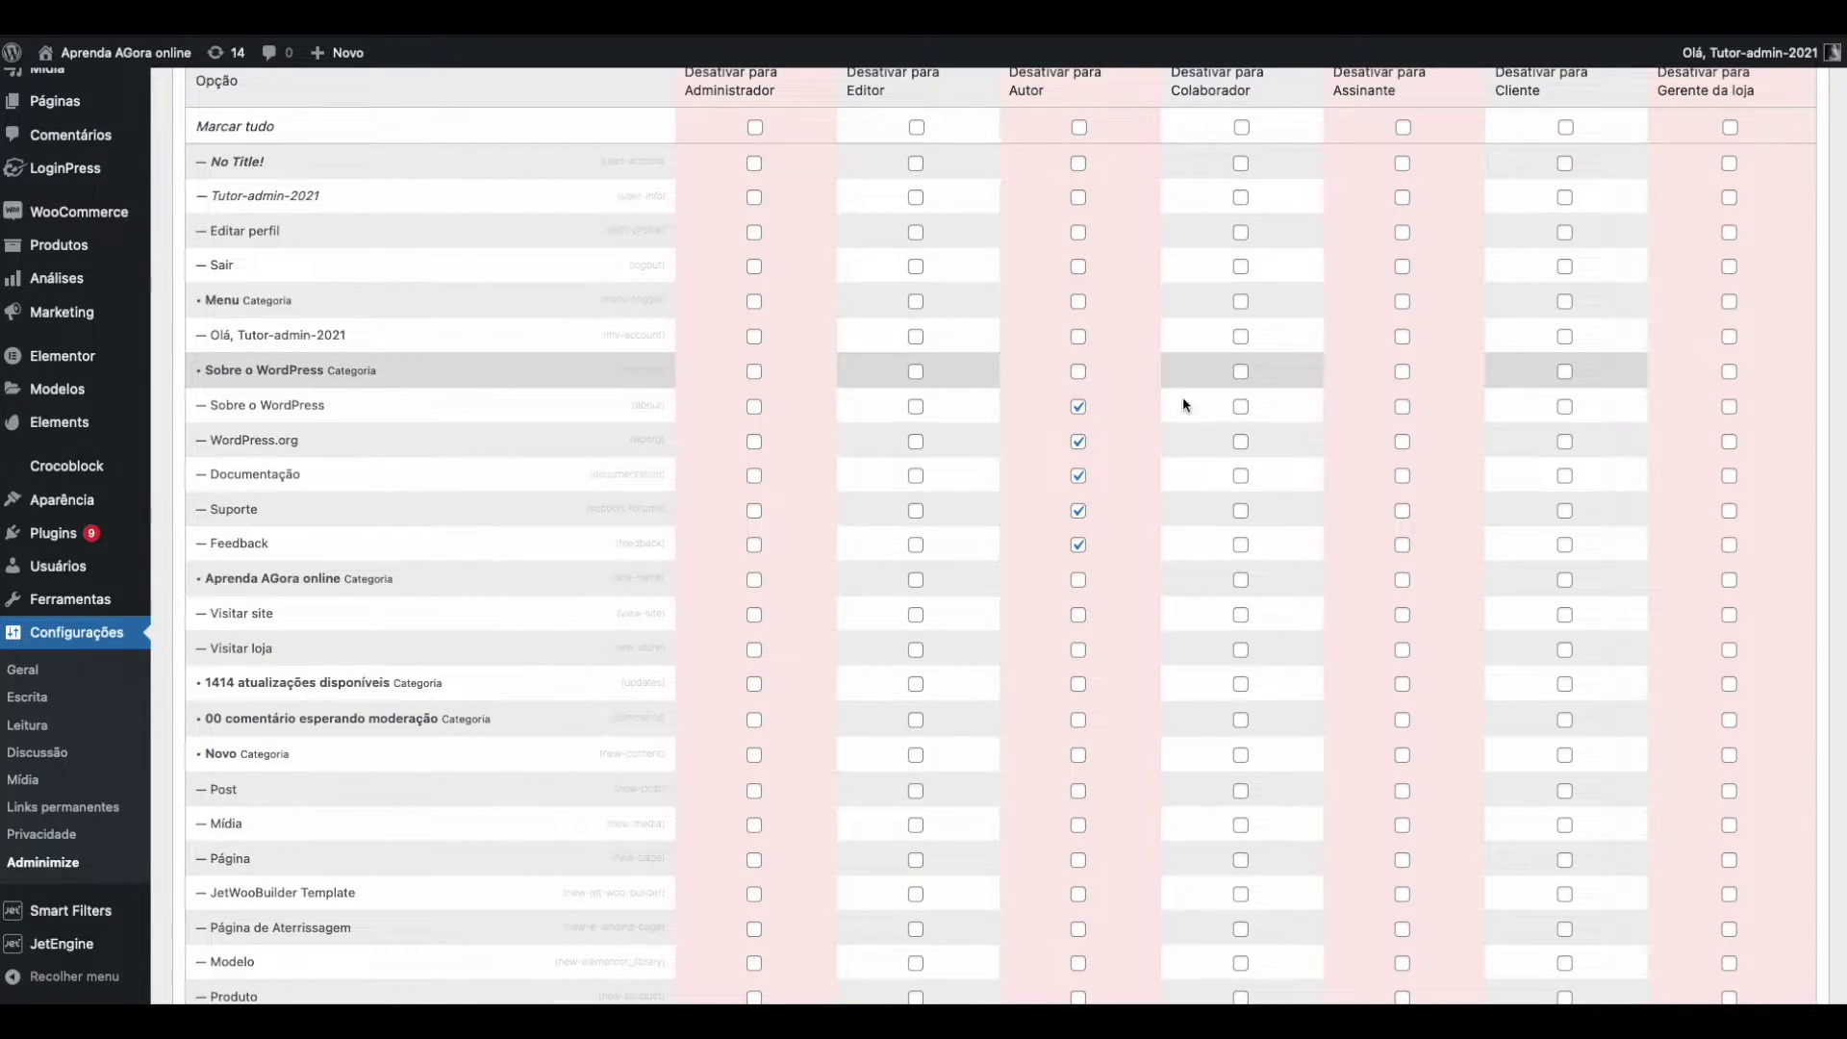
scroll(1159, 411, up, 1)
scroll(1159, 412, up, 1)
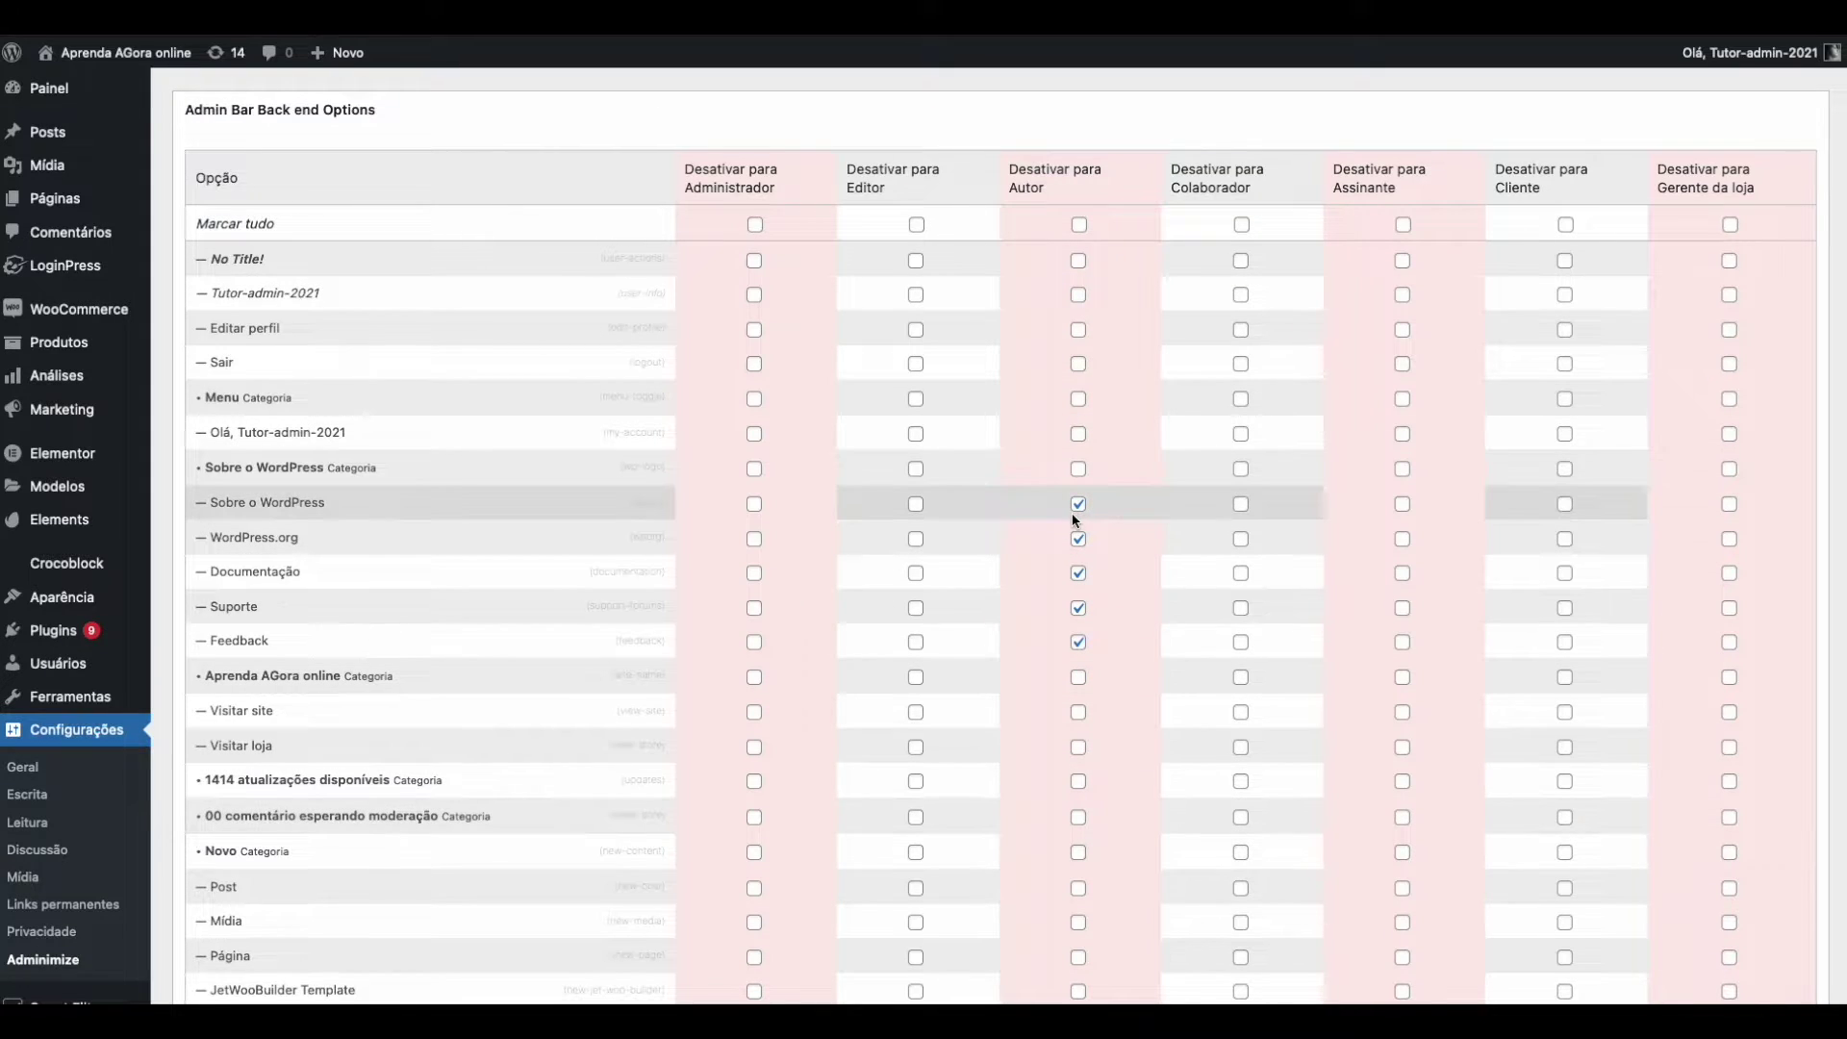
scroll(1019, 414, up, 1)
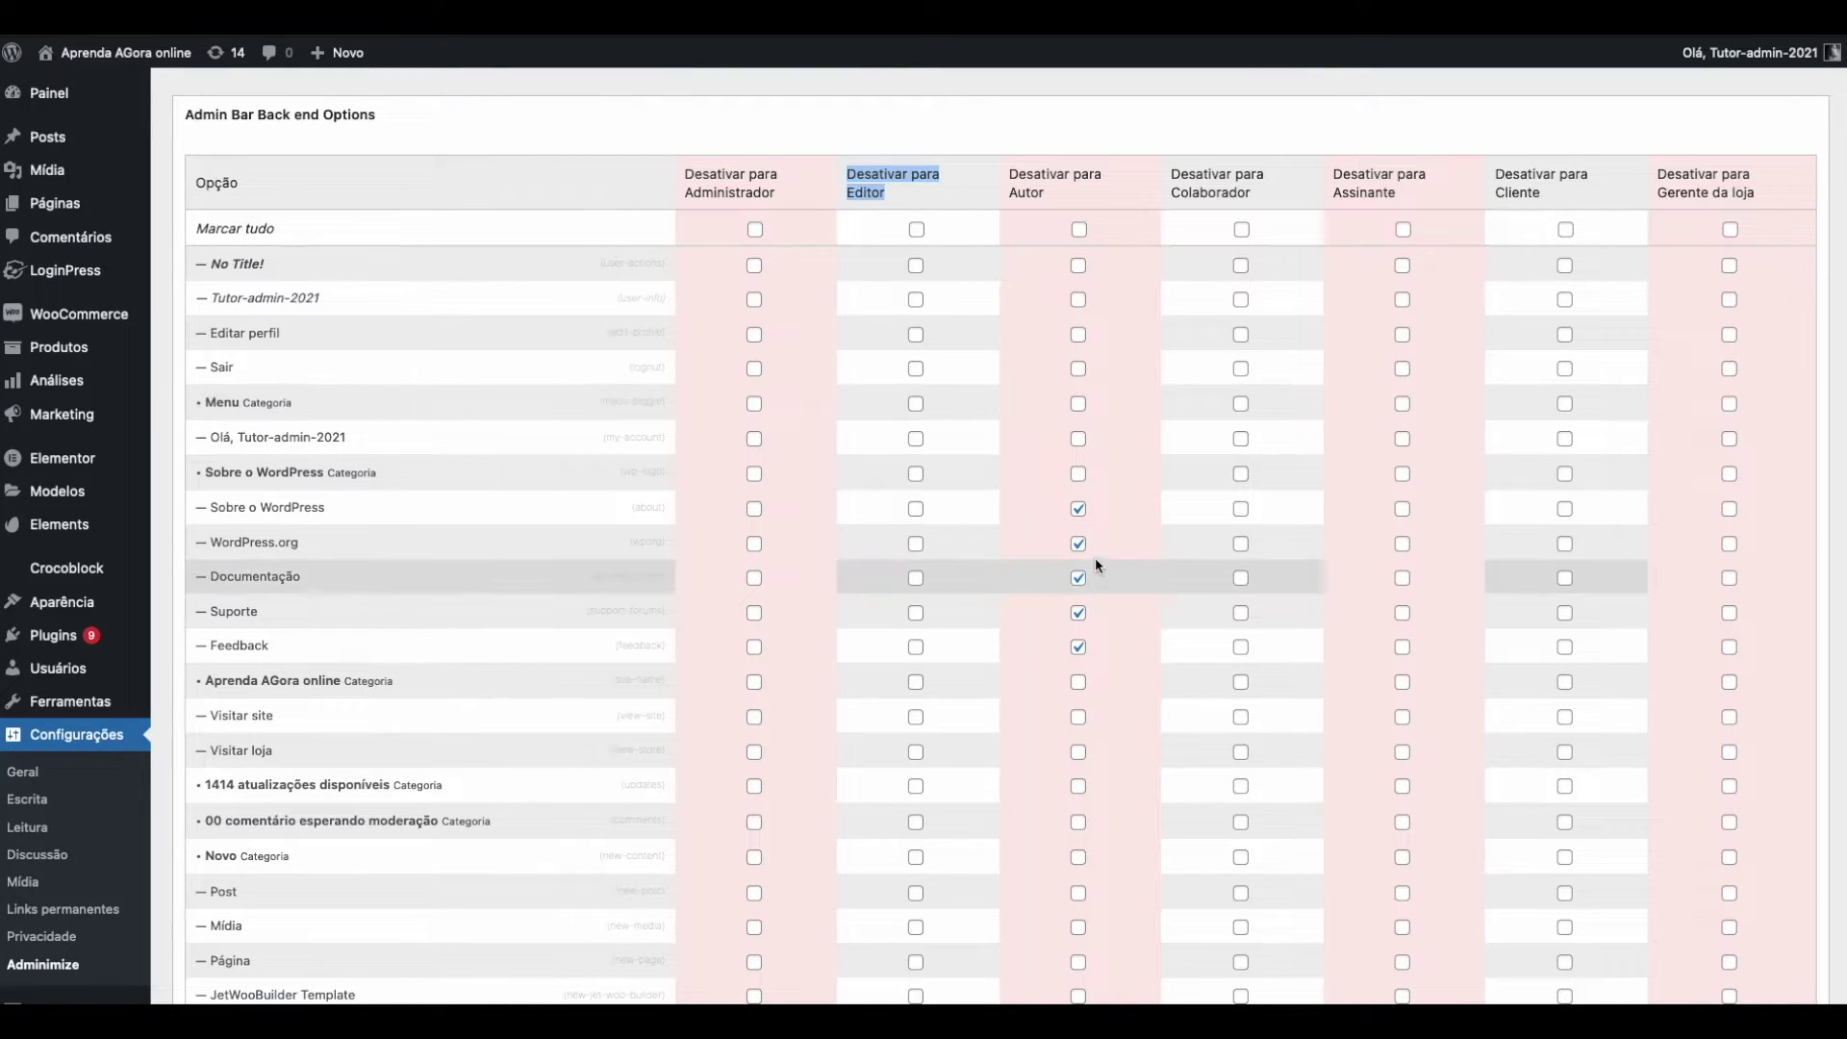
Disable Sobre o WordPress, WordPress.org, Documentação, Suporte and Feedback for the Editor role and update the options.
click(916, 509)
click(915, 543)
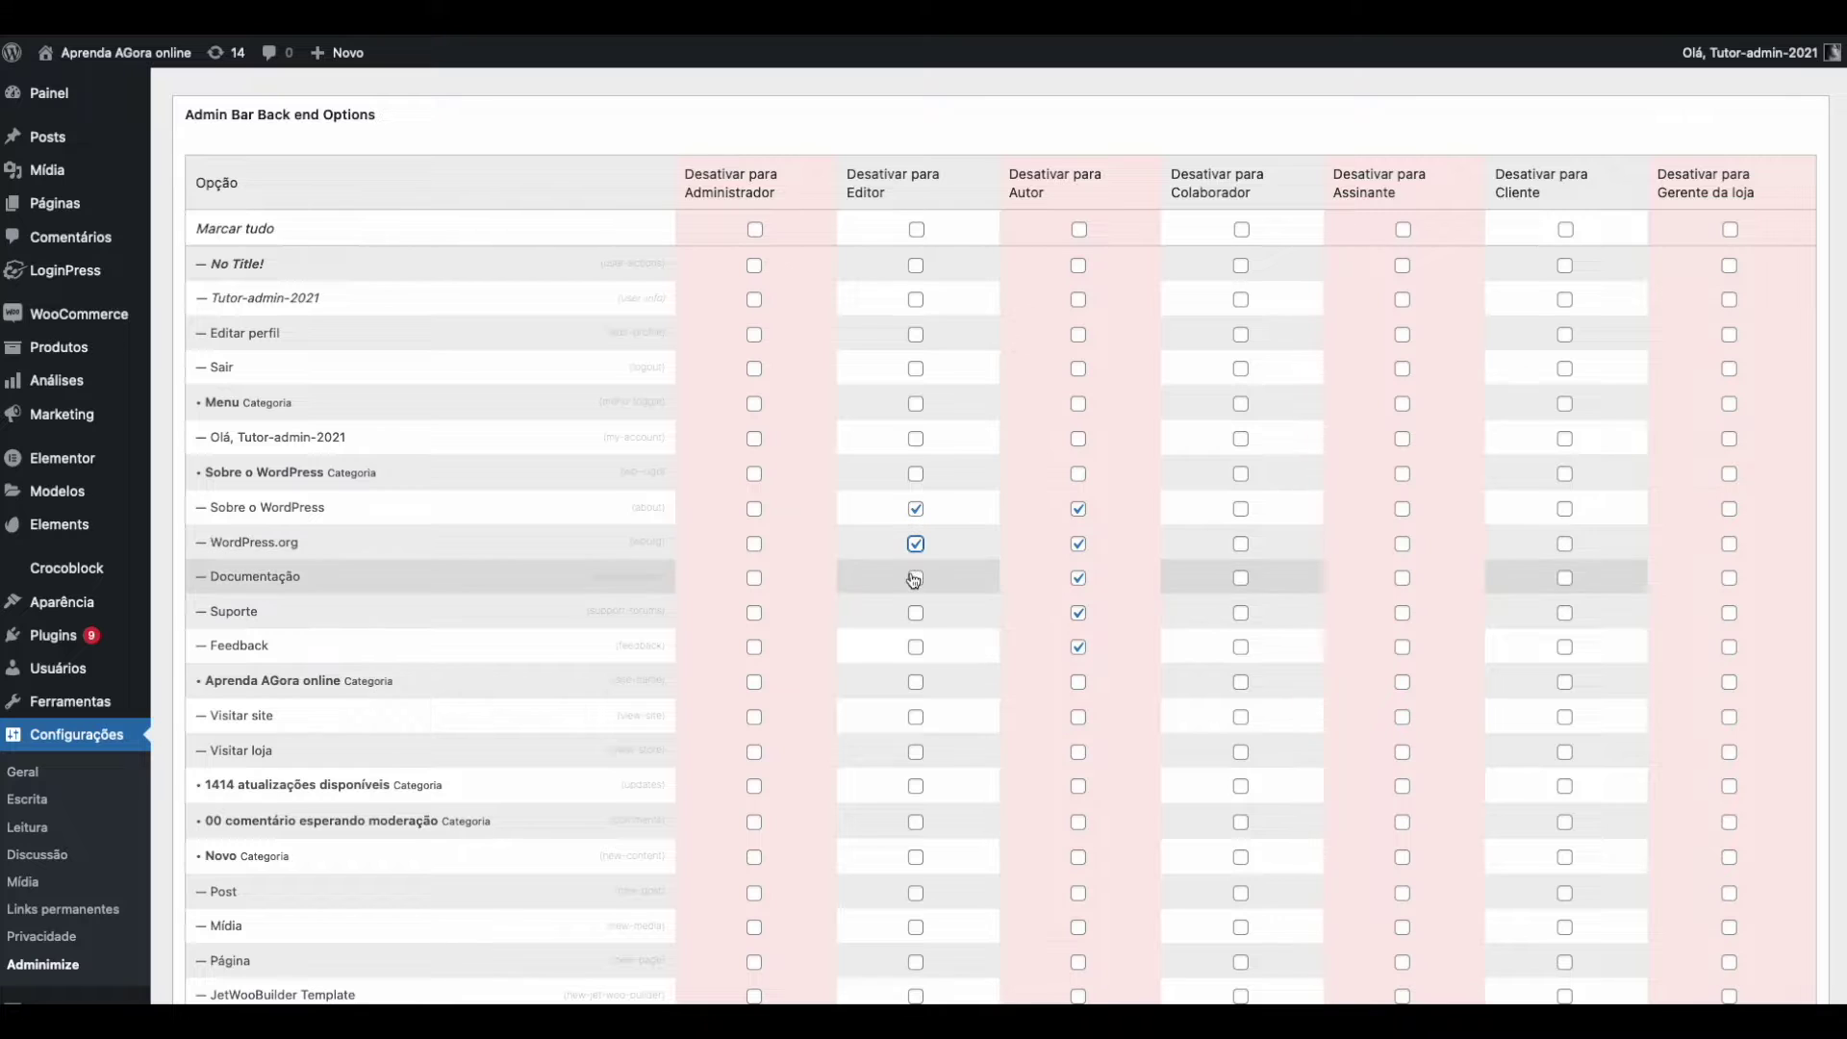
click(915, 578)
click(915, 613)
click(916, 646)
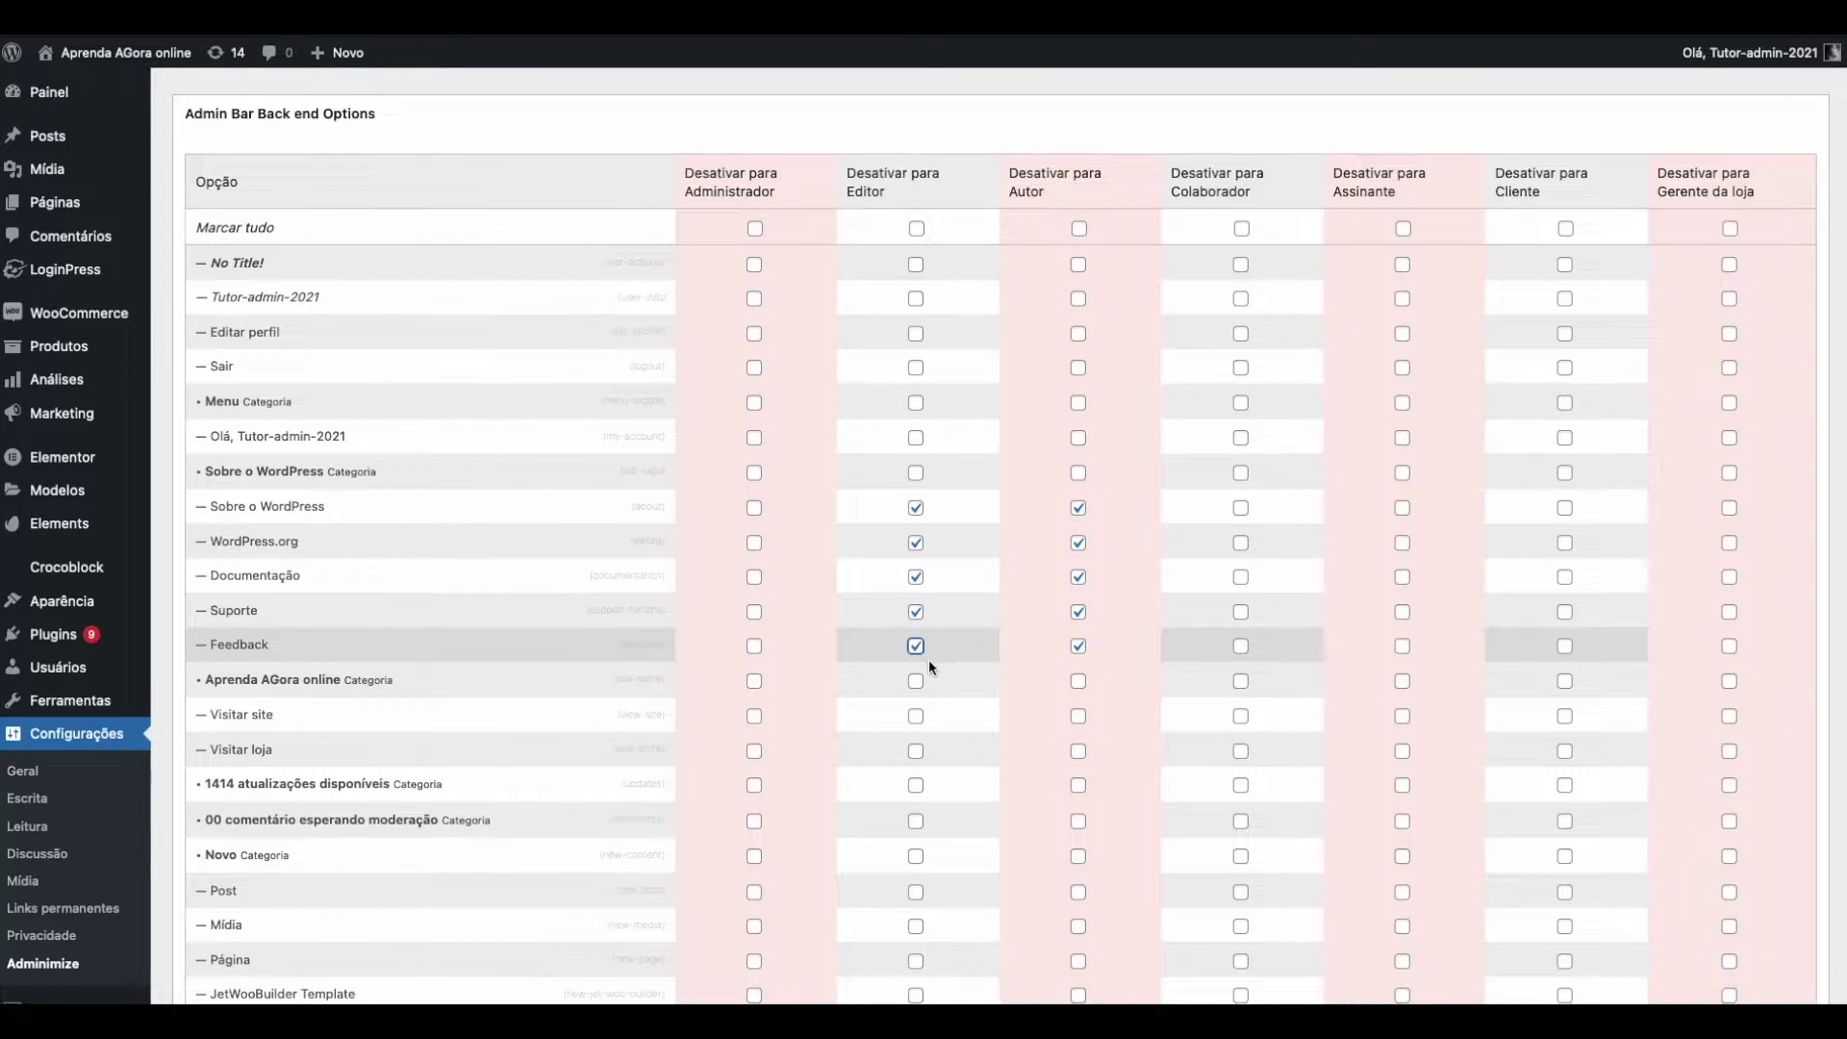
scroll(770, 644, down, 10)
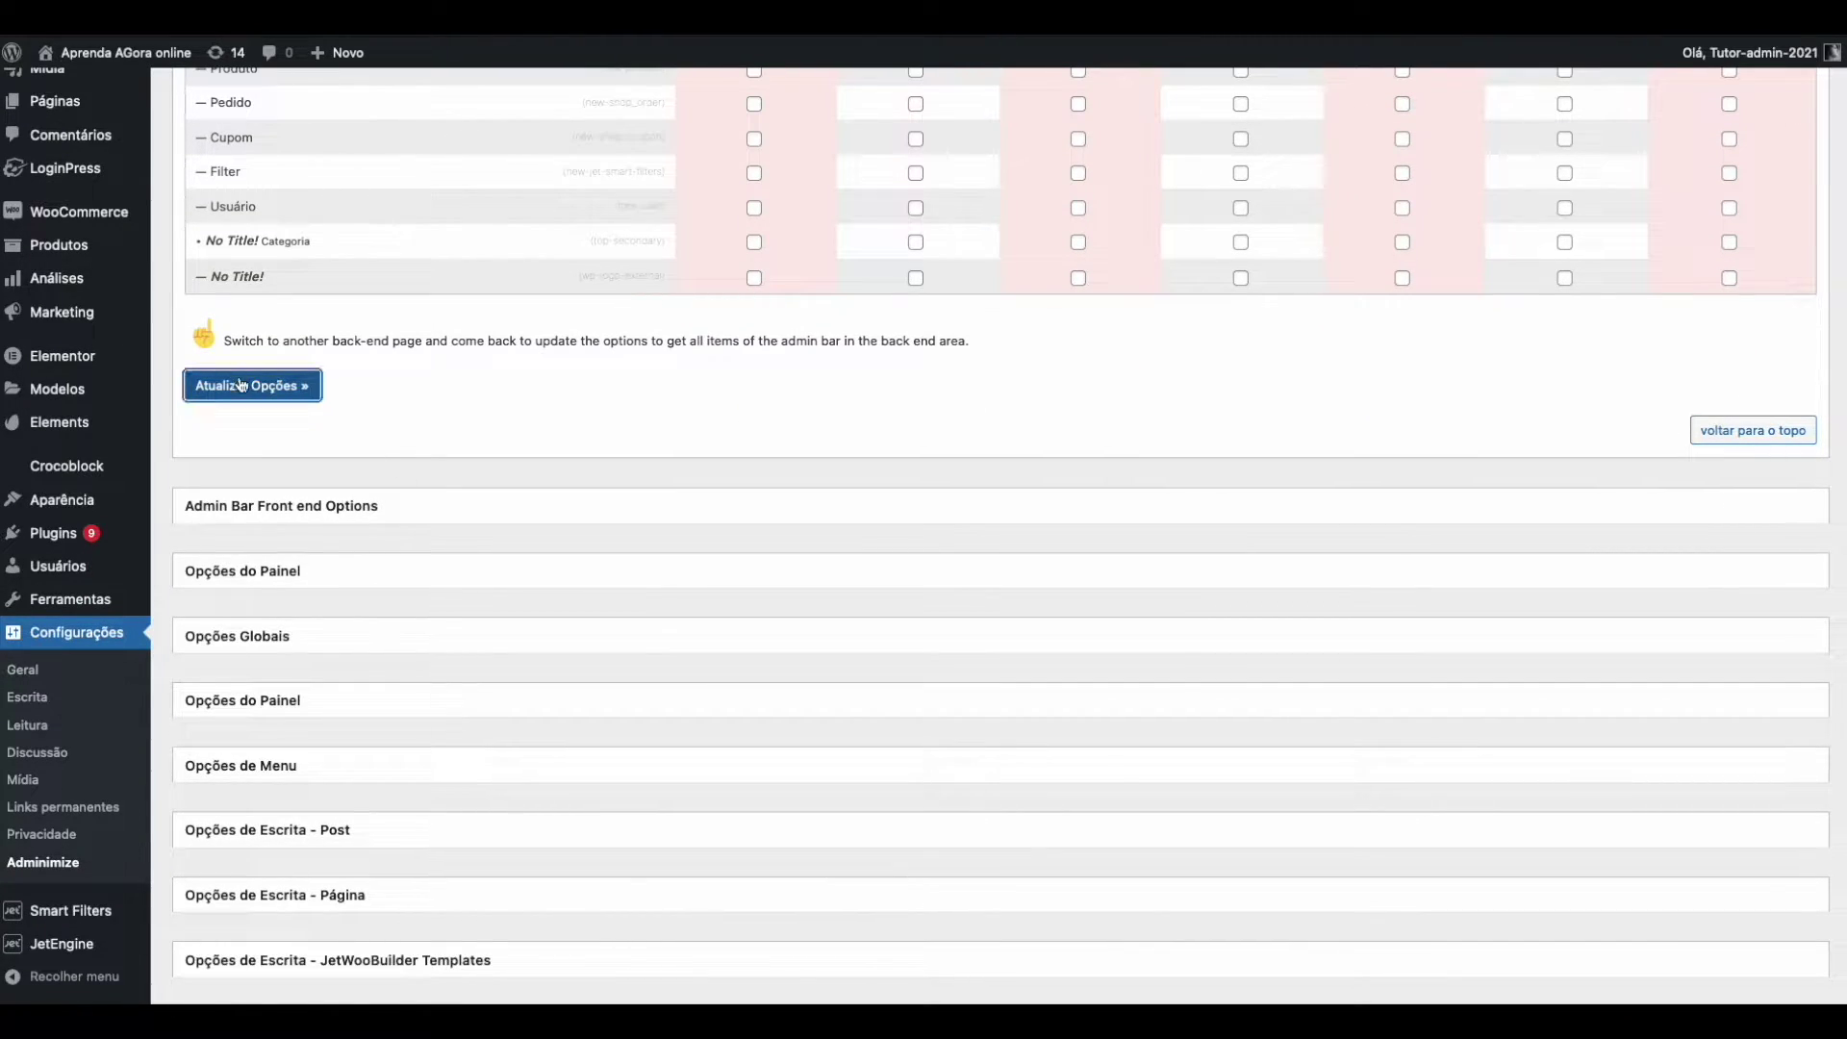
click(241, 384)
Expand the Admin Bar Front end Options, Opções Globais, Opções do Painel and Opções de Menu sections of Adminimize.
scroll(764, 366, up, 15)
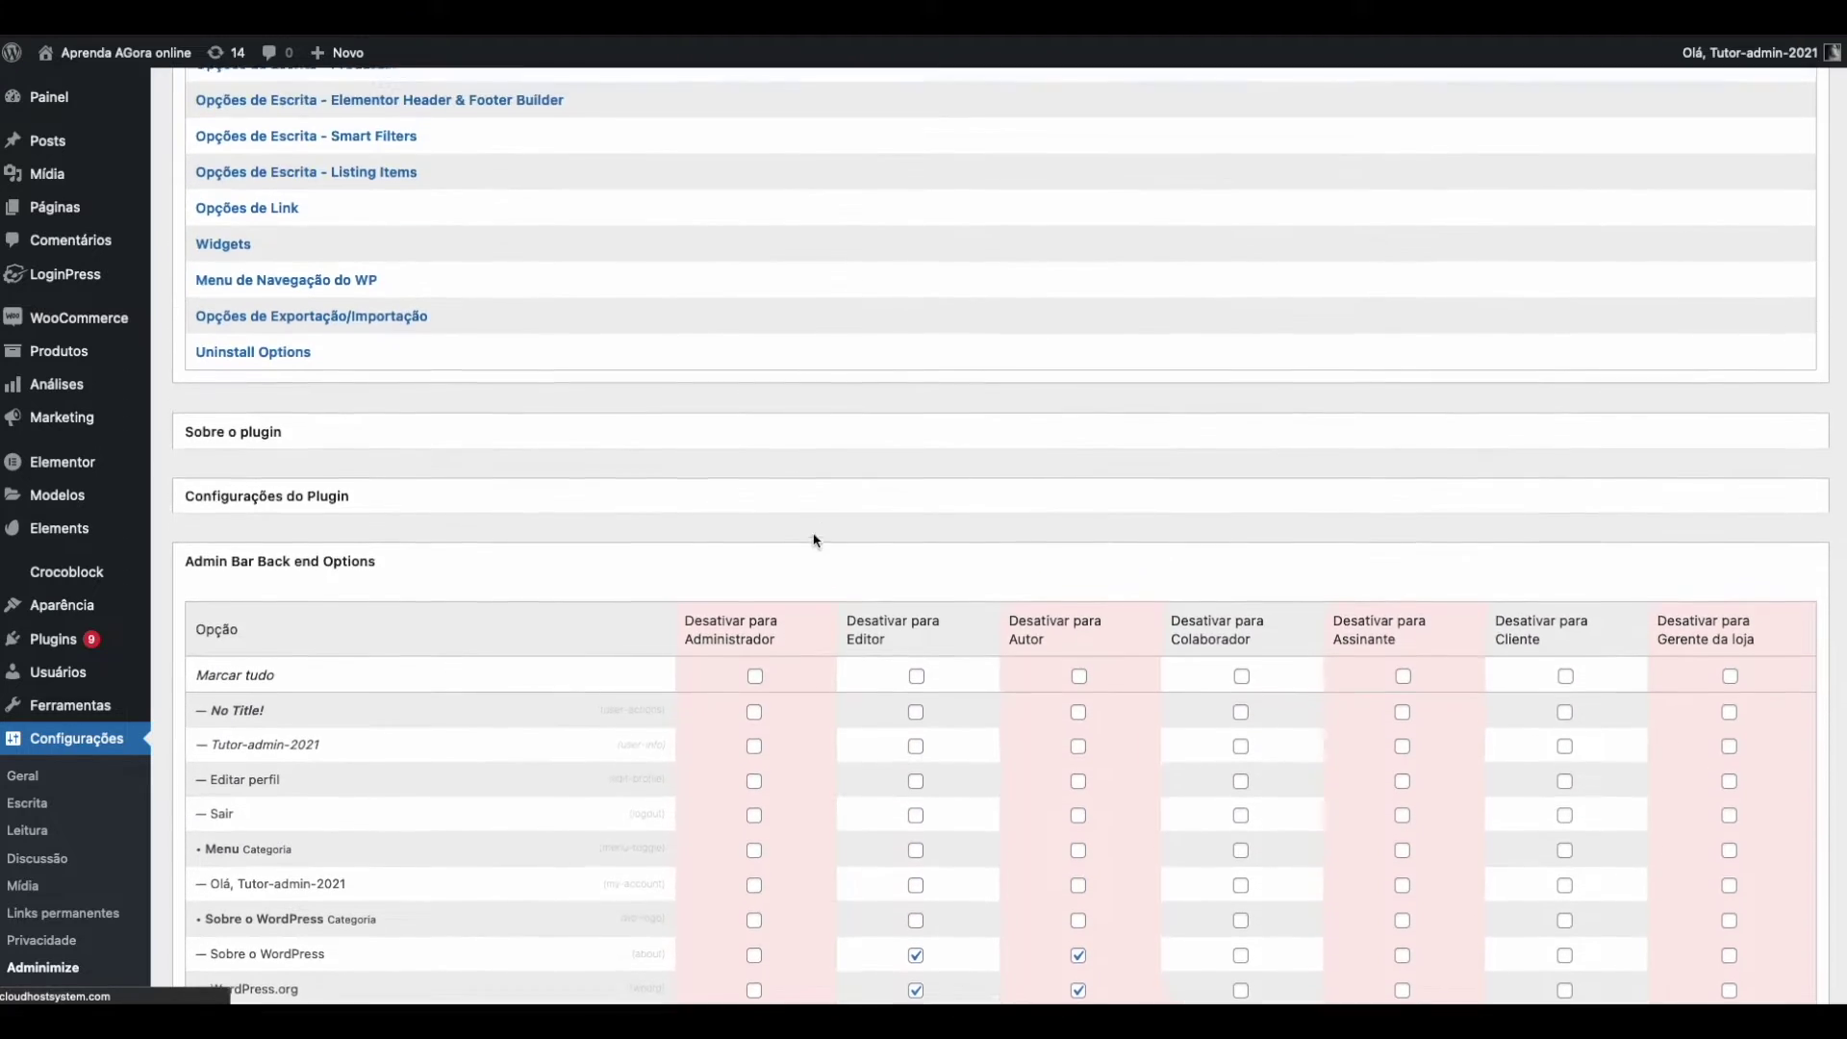
scroll(833, 516, down, 3)
scroll(660, 417, up, 3)
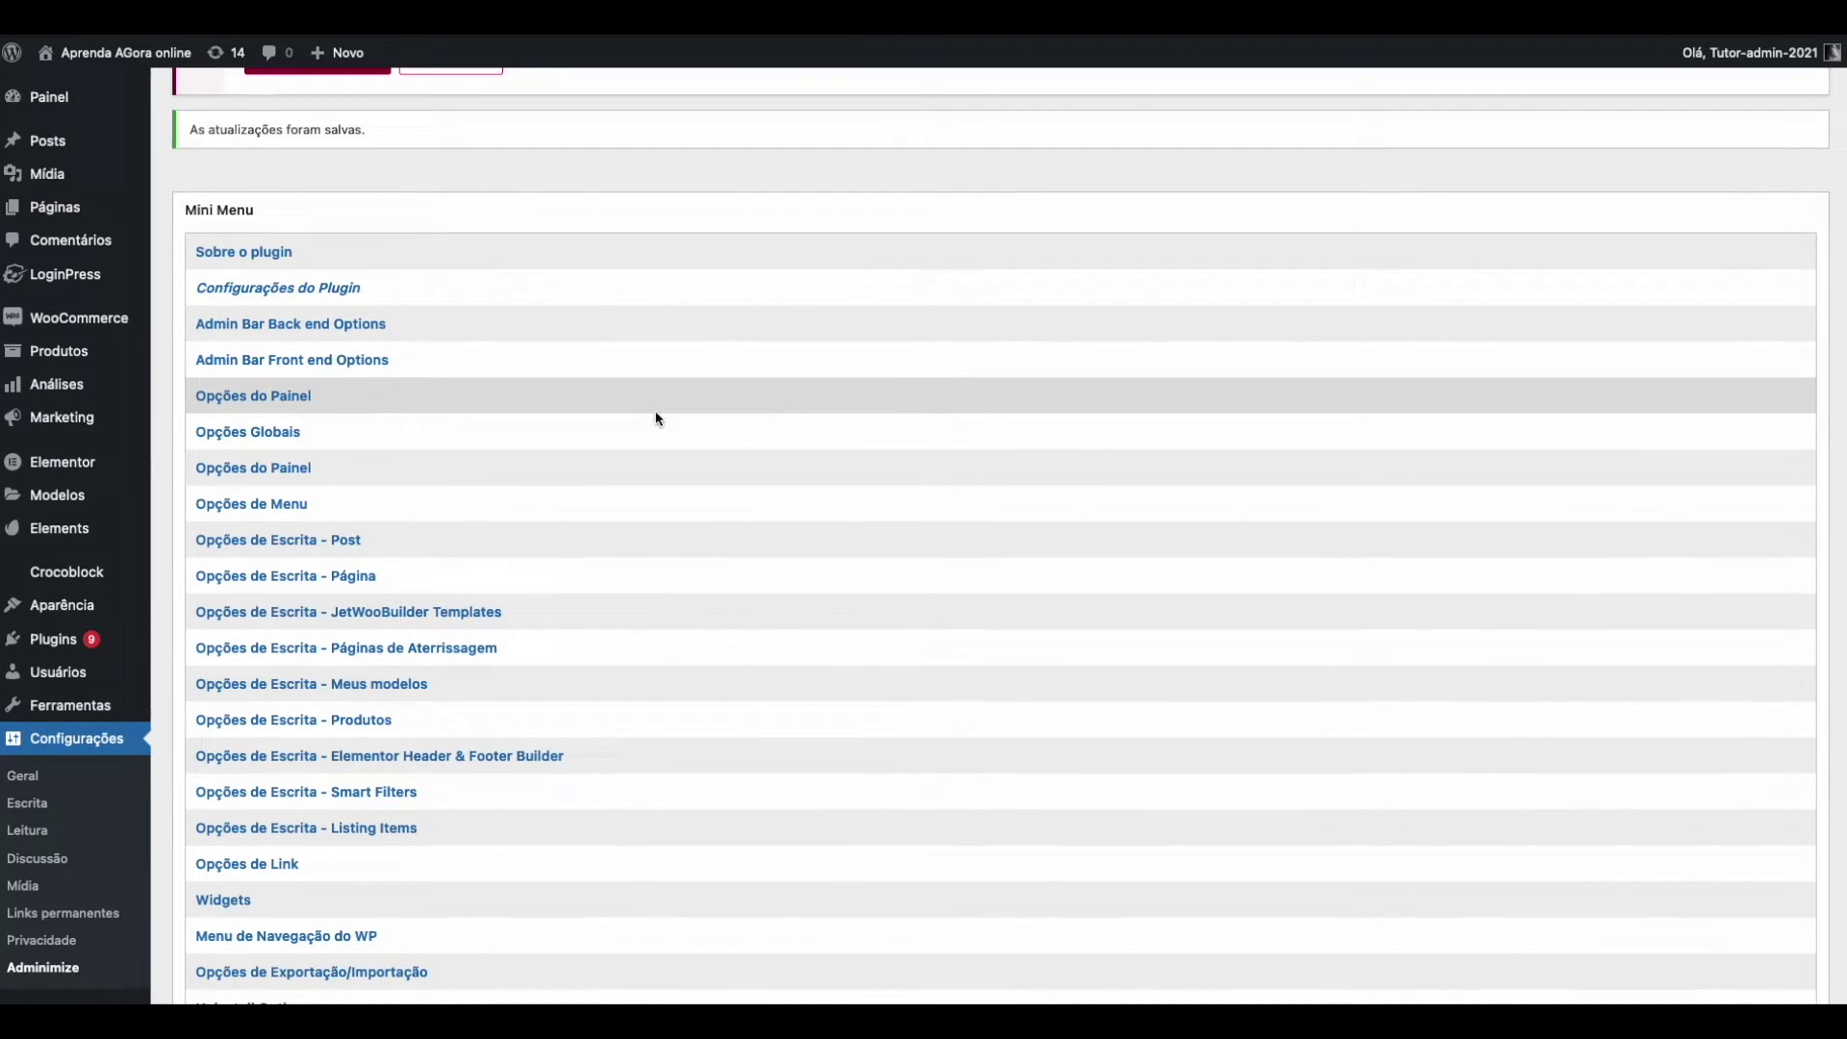
click(412, 359)
click(384, 500)
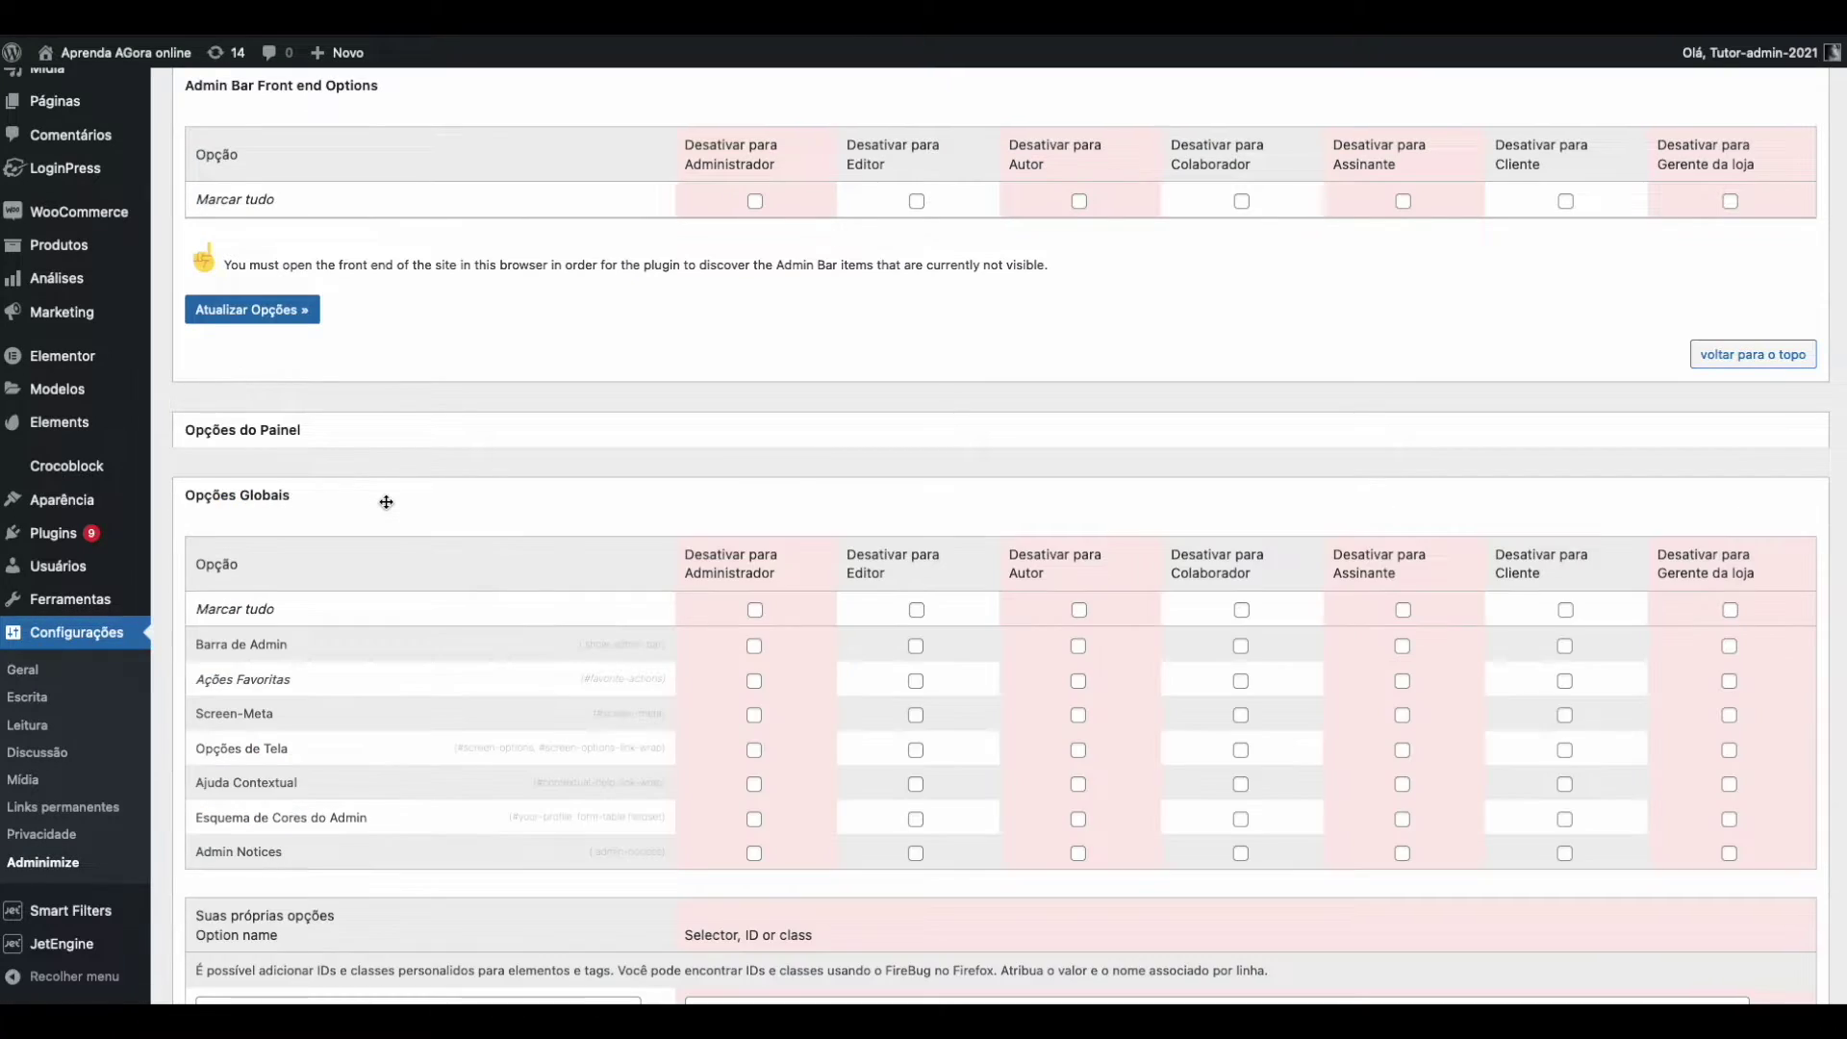
scroll(482, 507, down, 7)
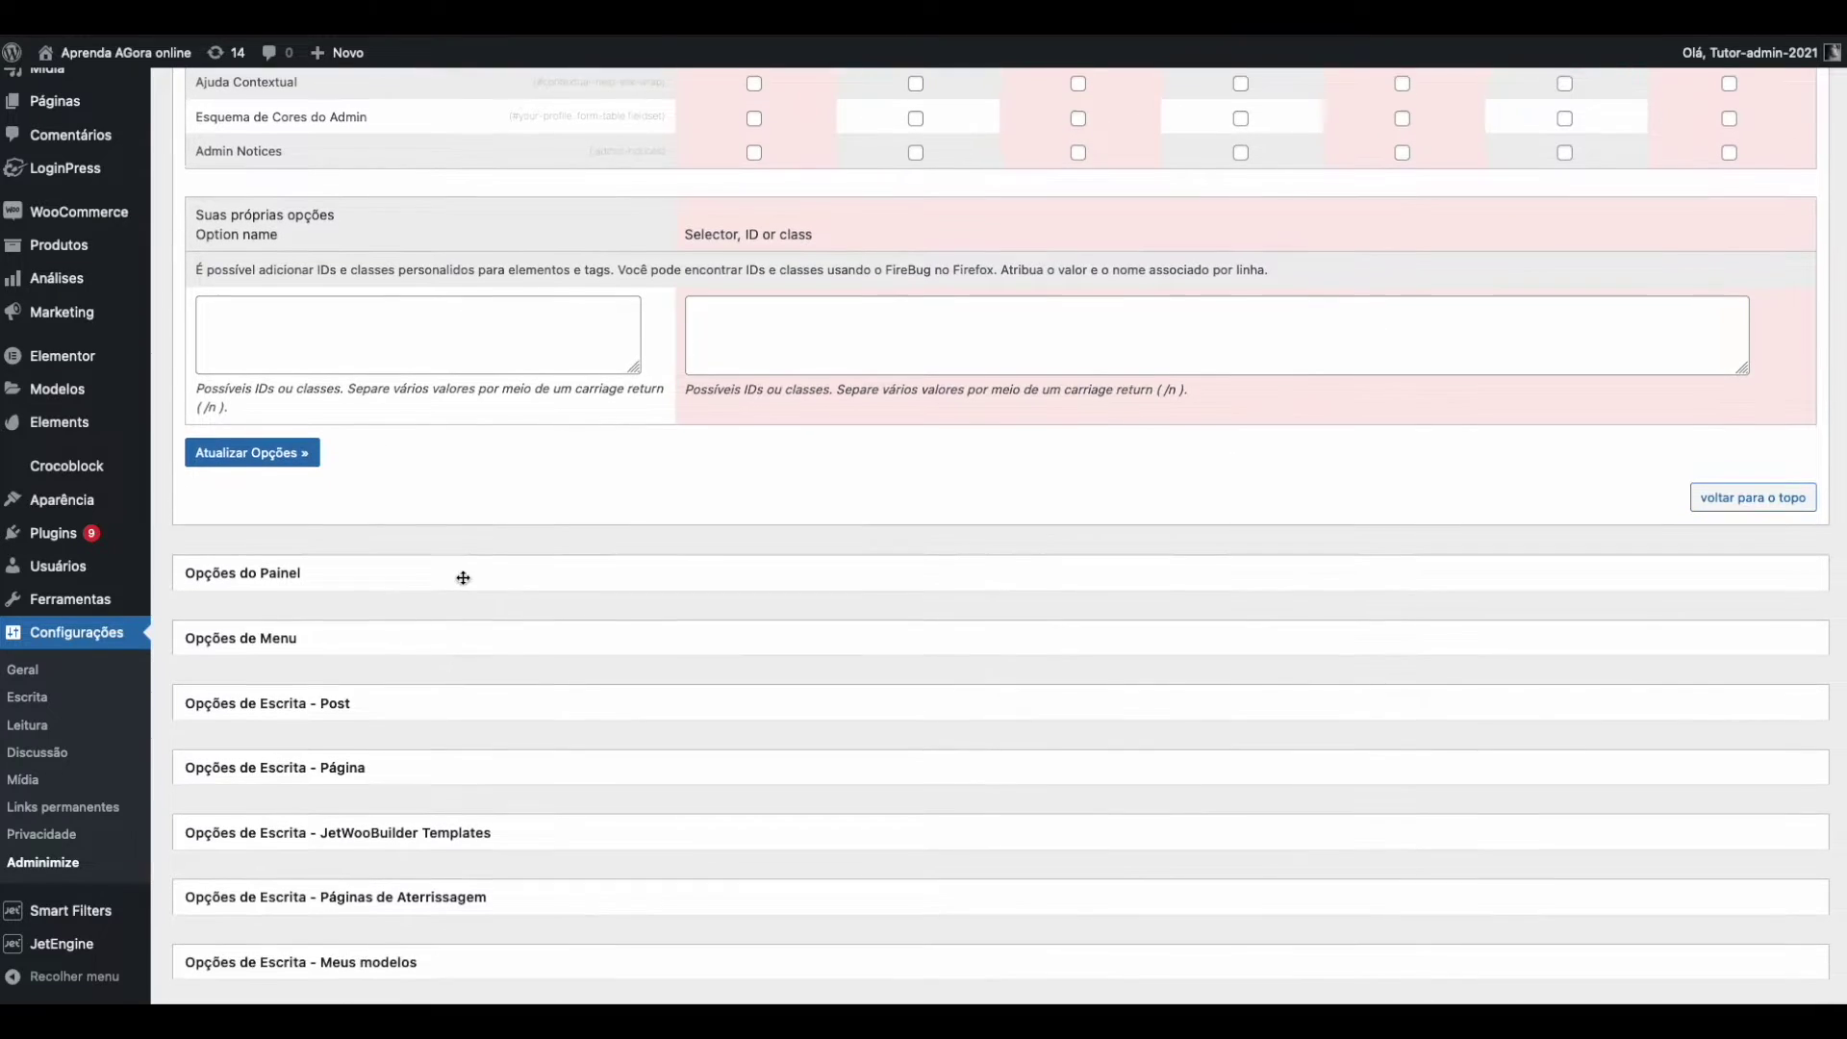
click(415, 568)
scroll(511, 561, down, 3)
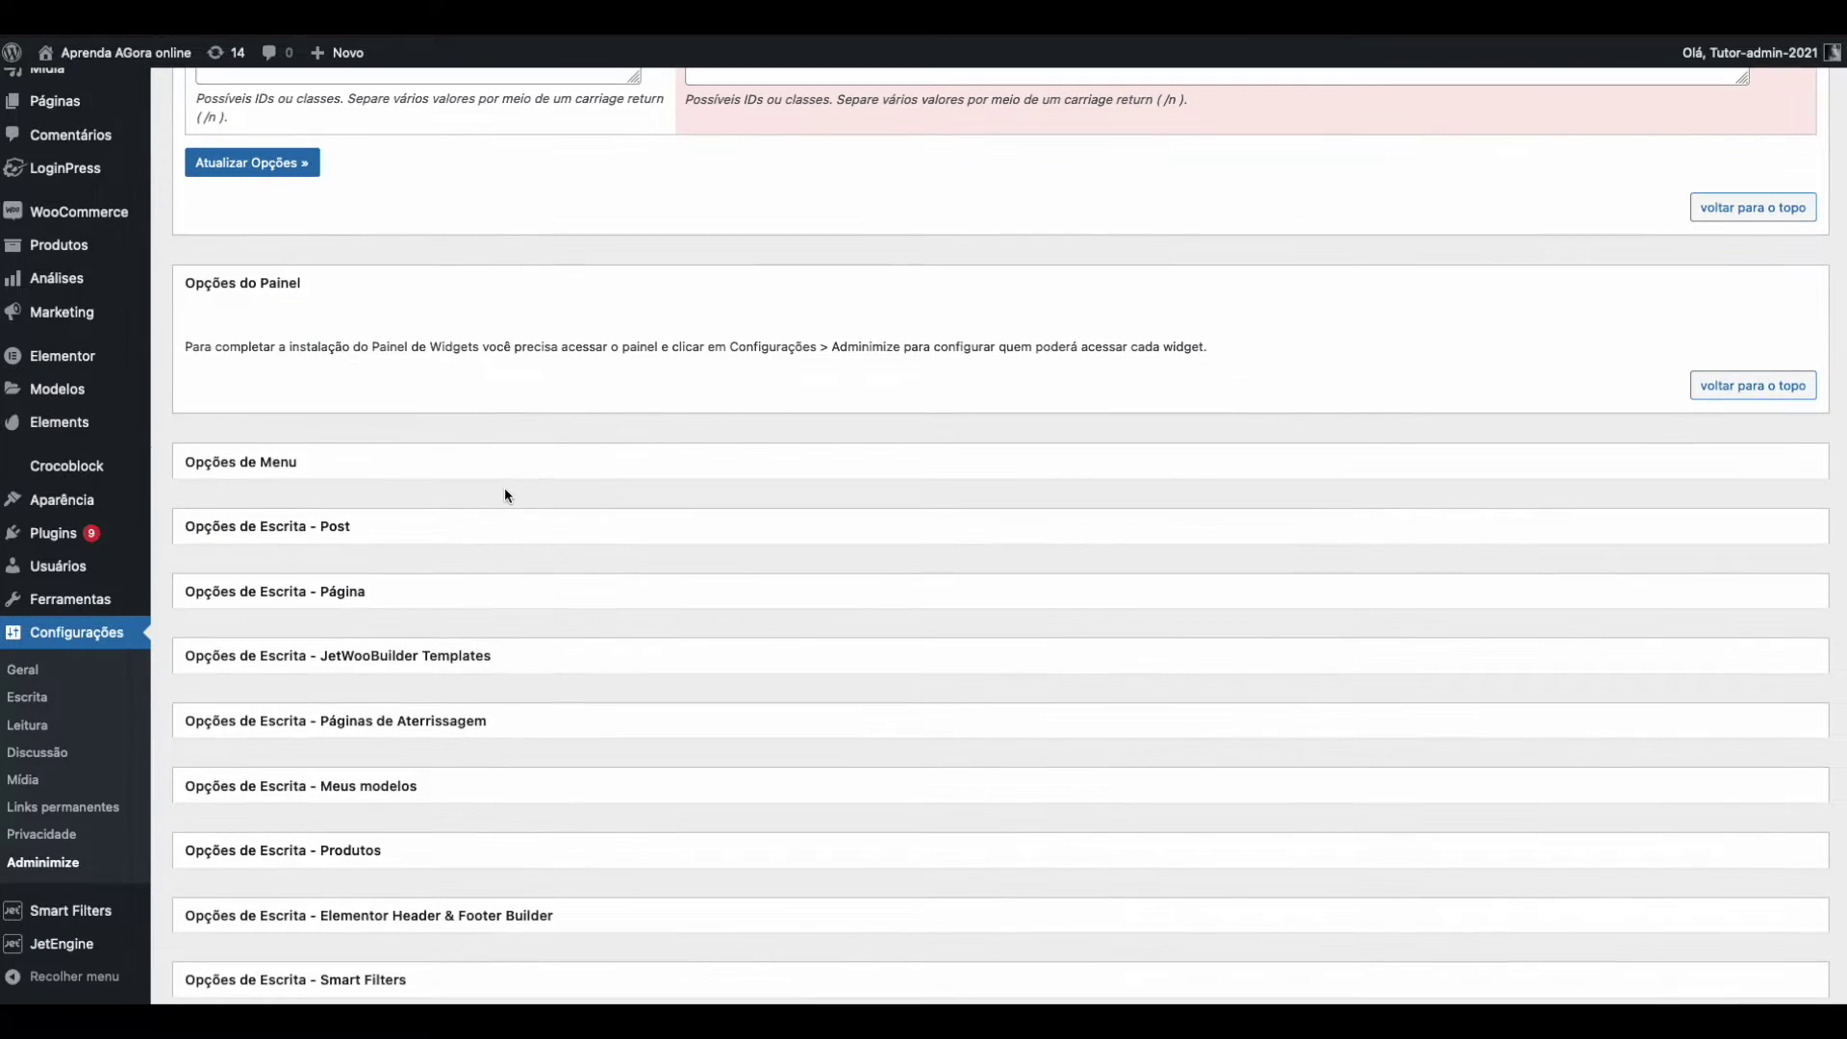
click(495, 454)
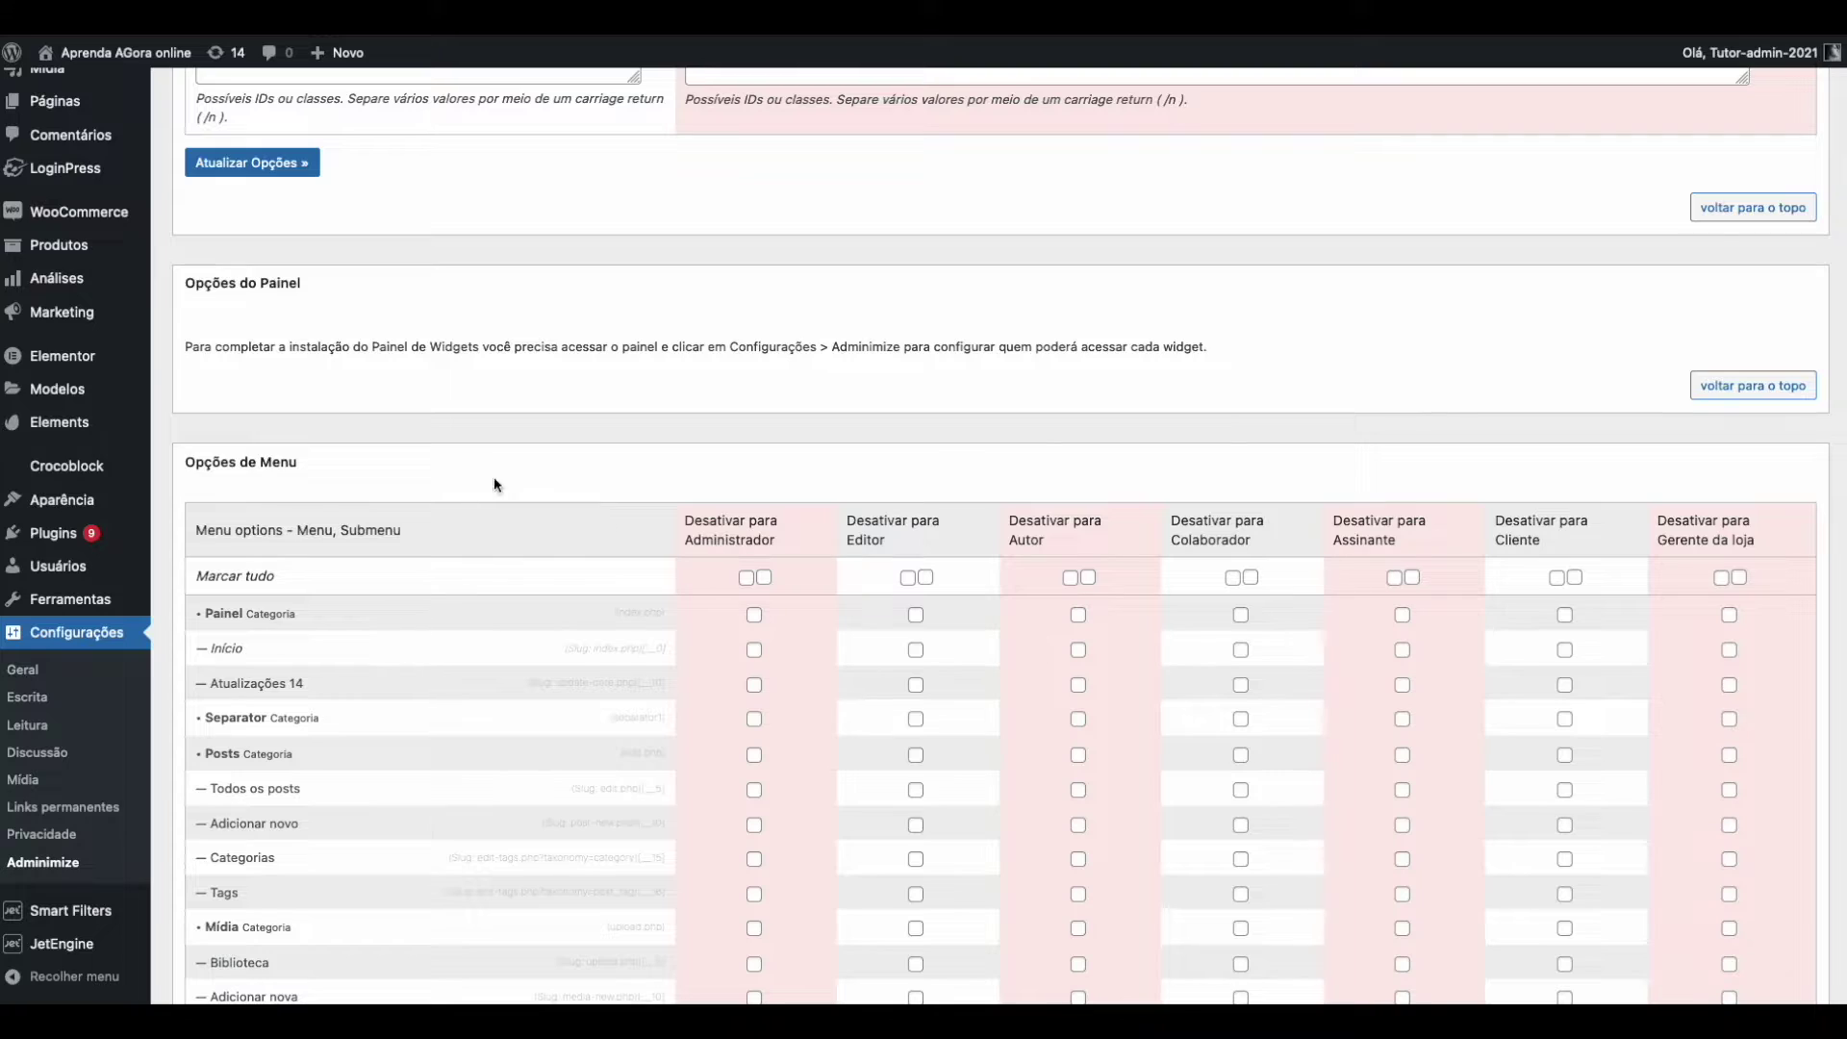
Look through the menu and submenu items that Opções de Menu can disable per role, and return to the Mini Menu.
scroll(509, 486, down, 4)
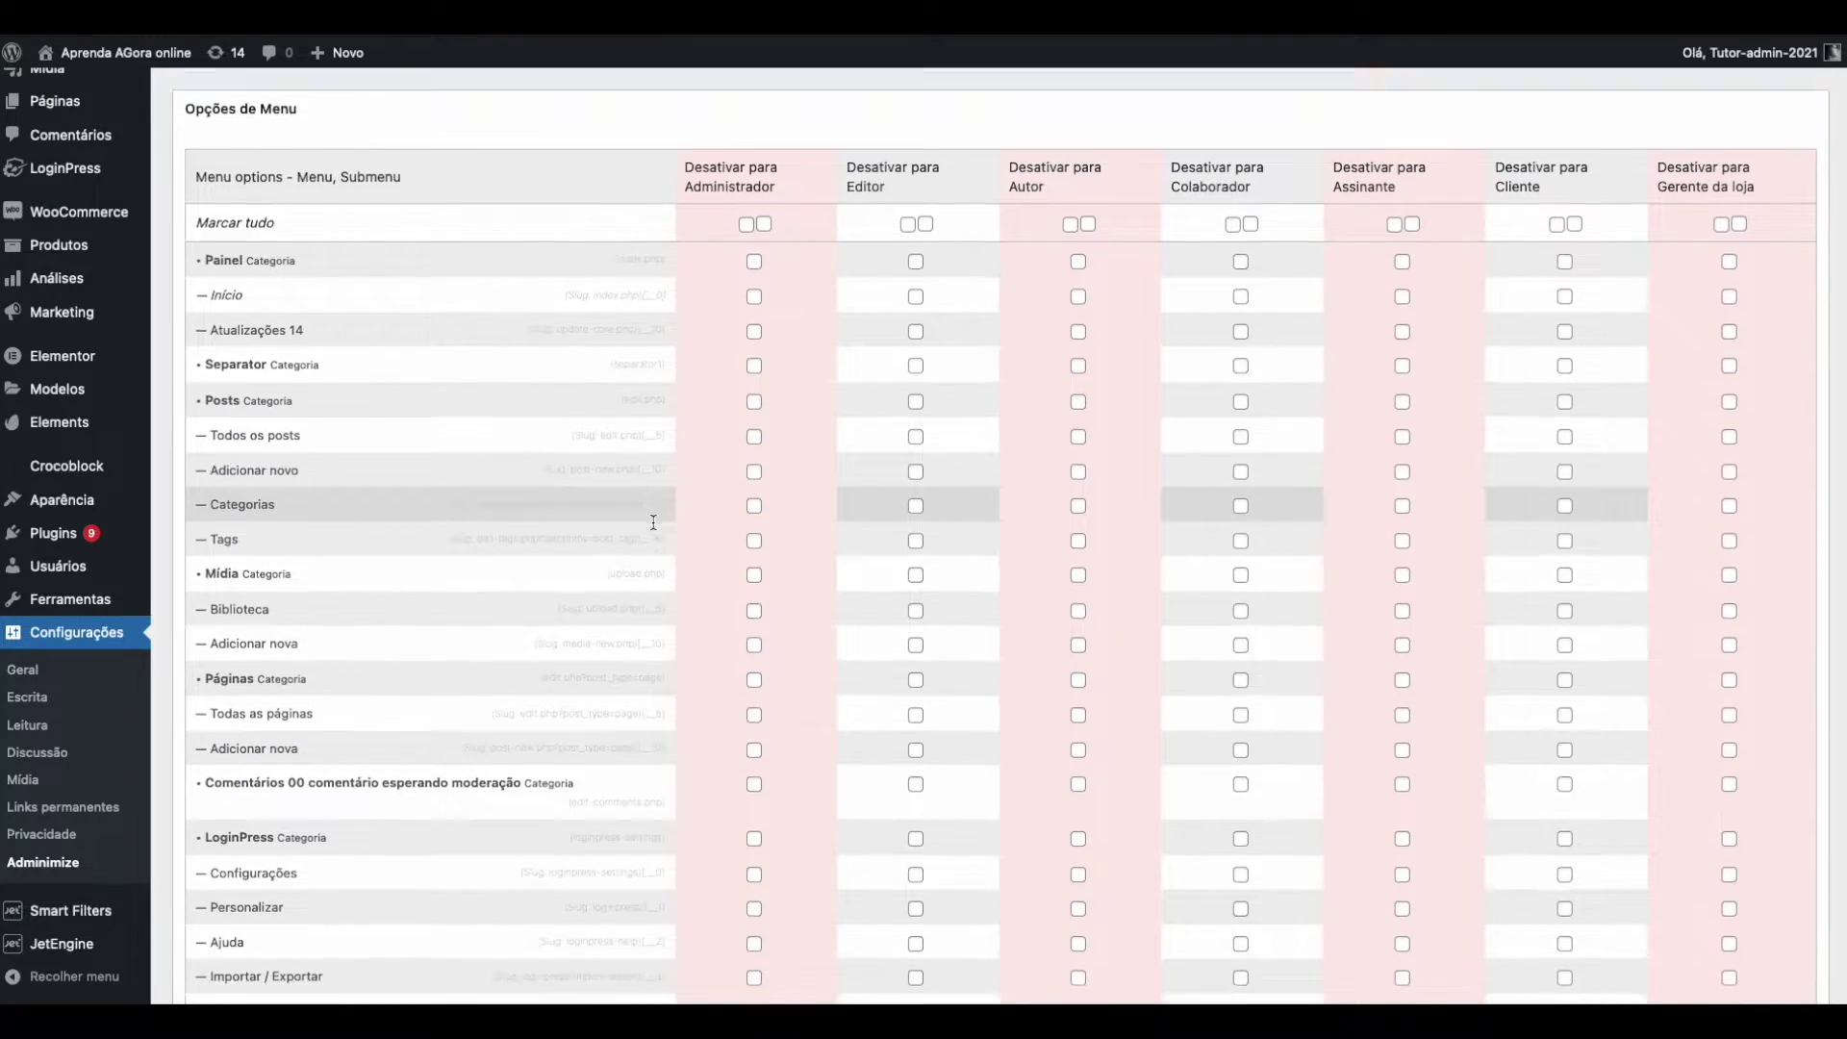
scroll(653, 522, down, 20)
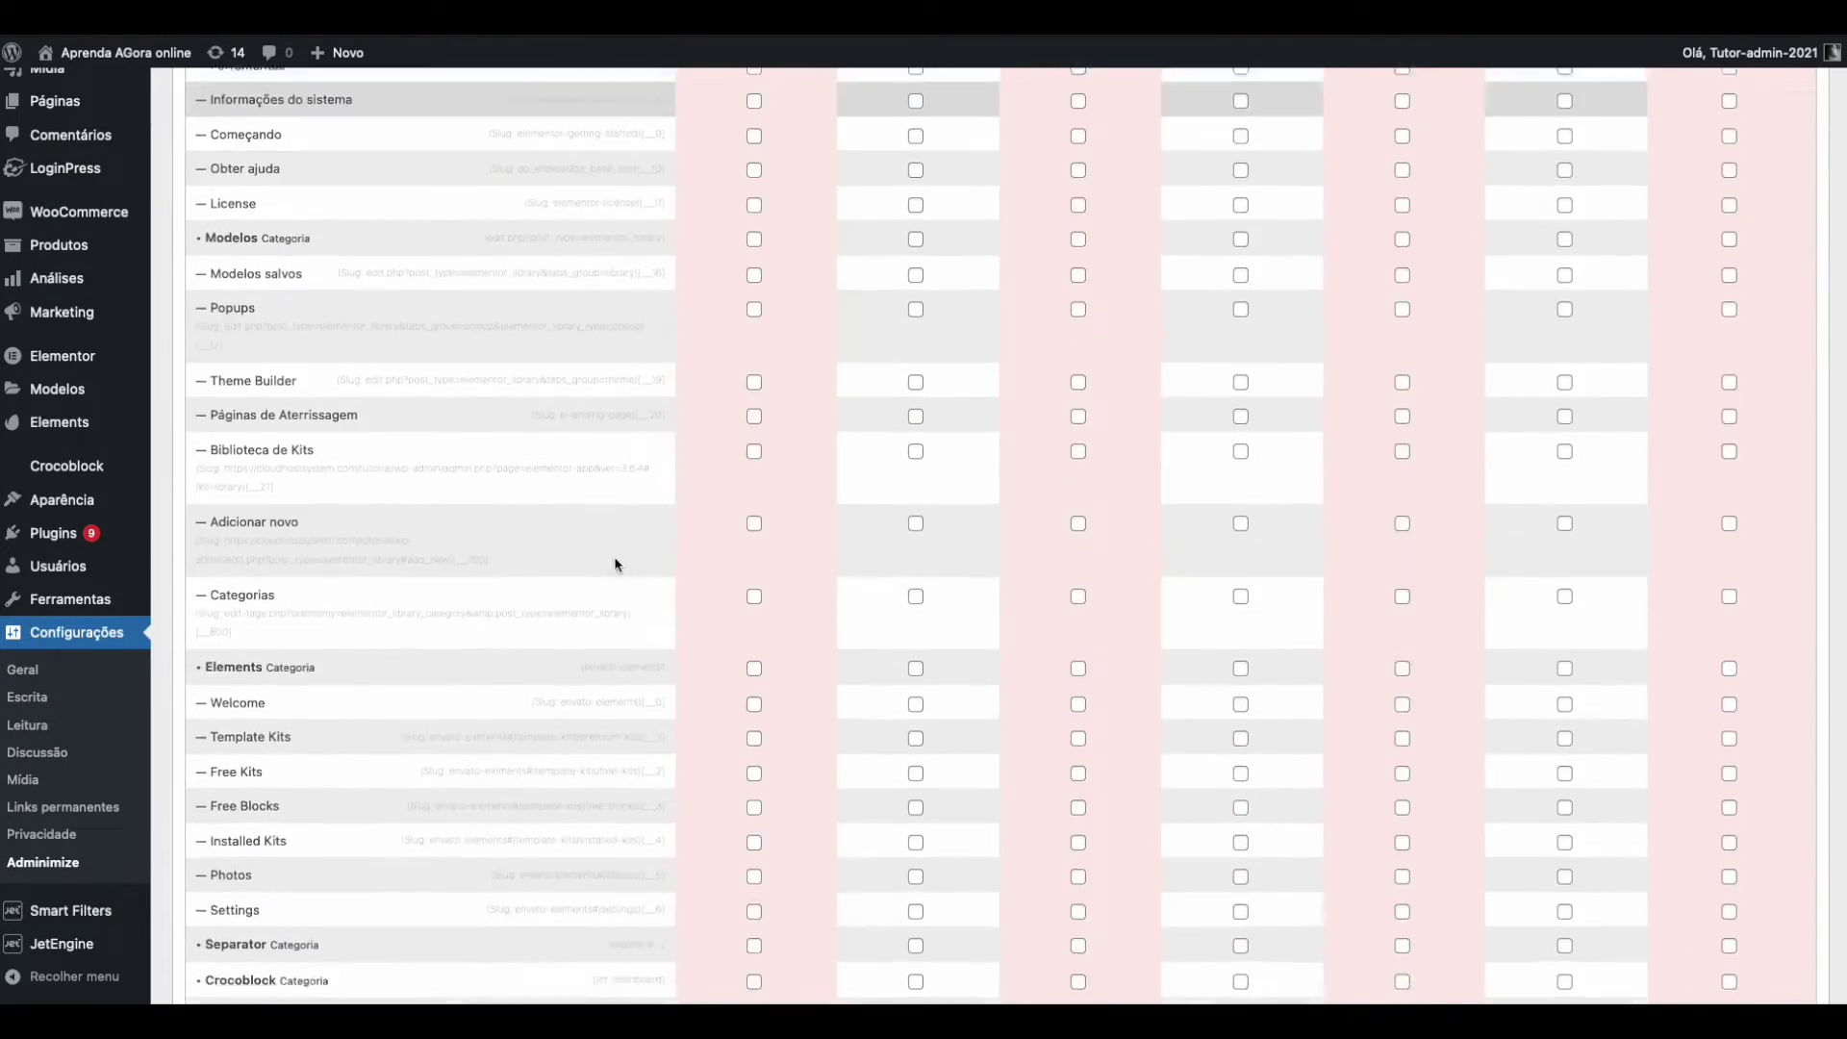
scroll(616, 565, down, 20)
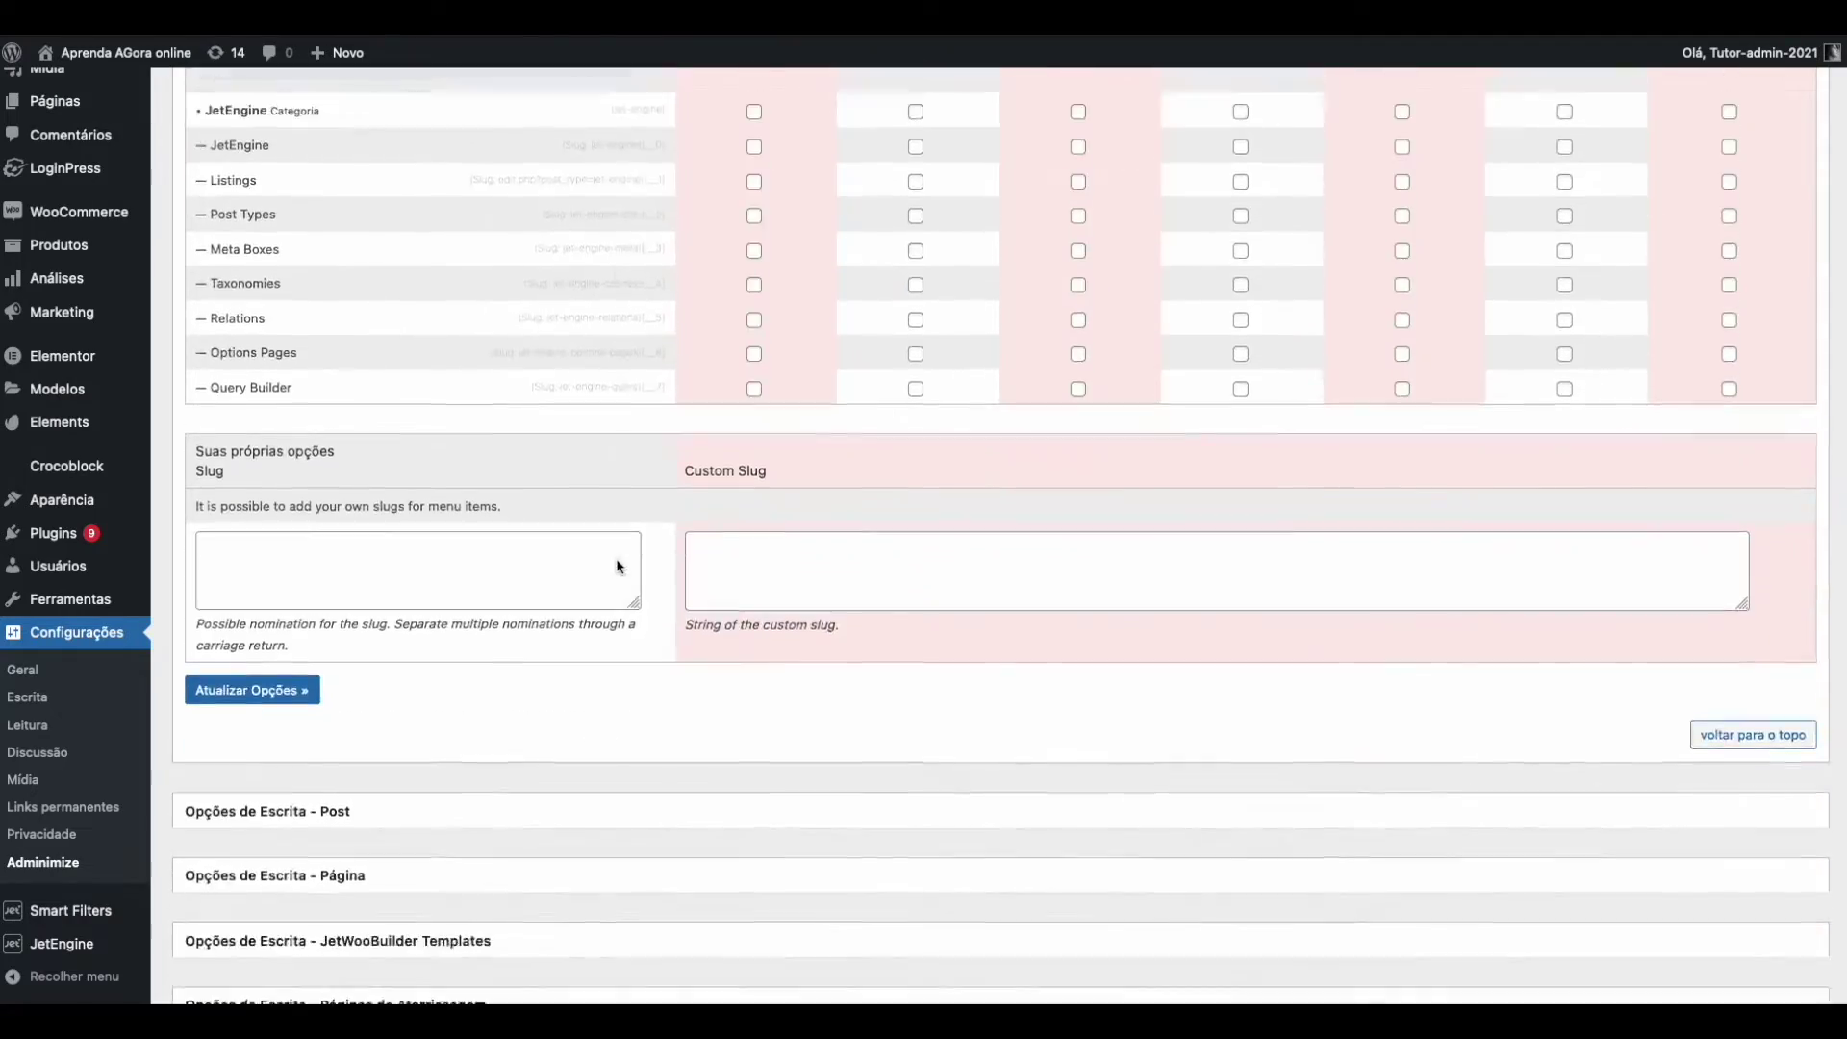
scroll(616, 567, down, 3)
scroll(688, 586, up, 20)
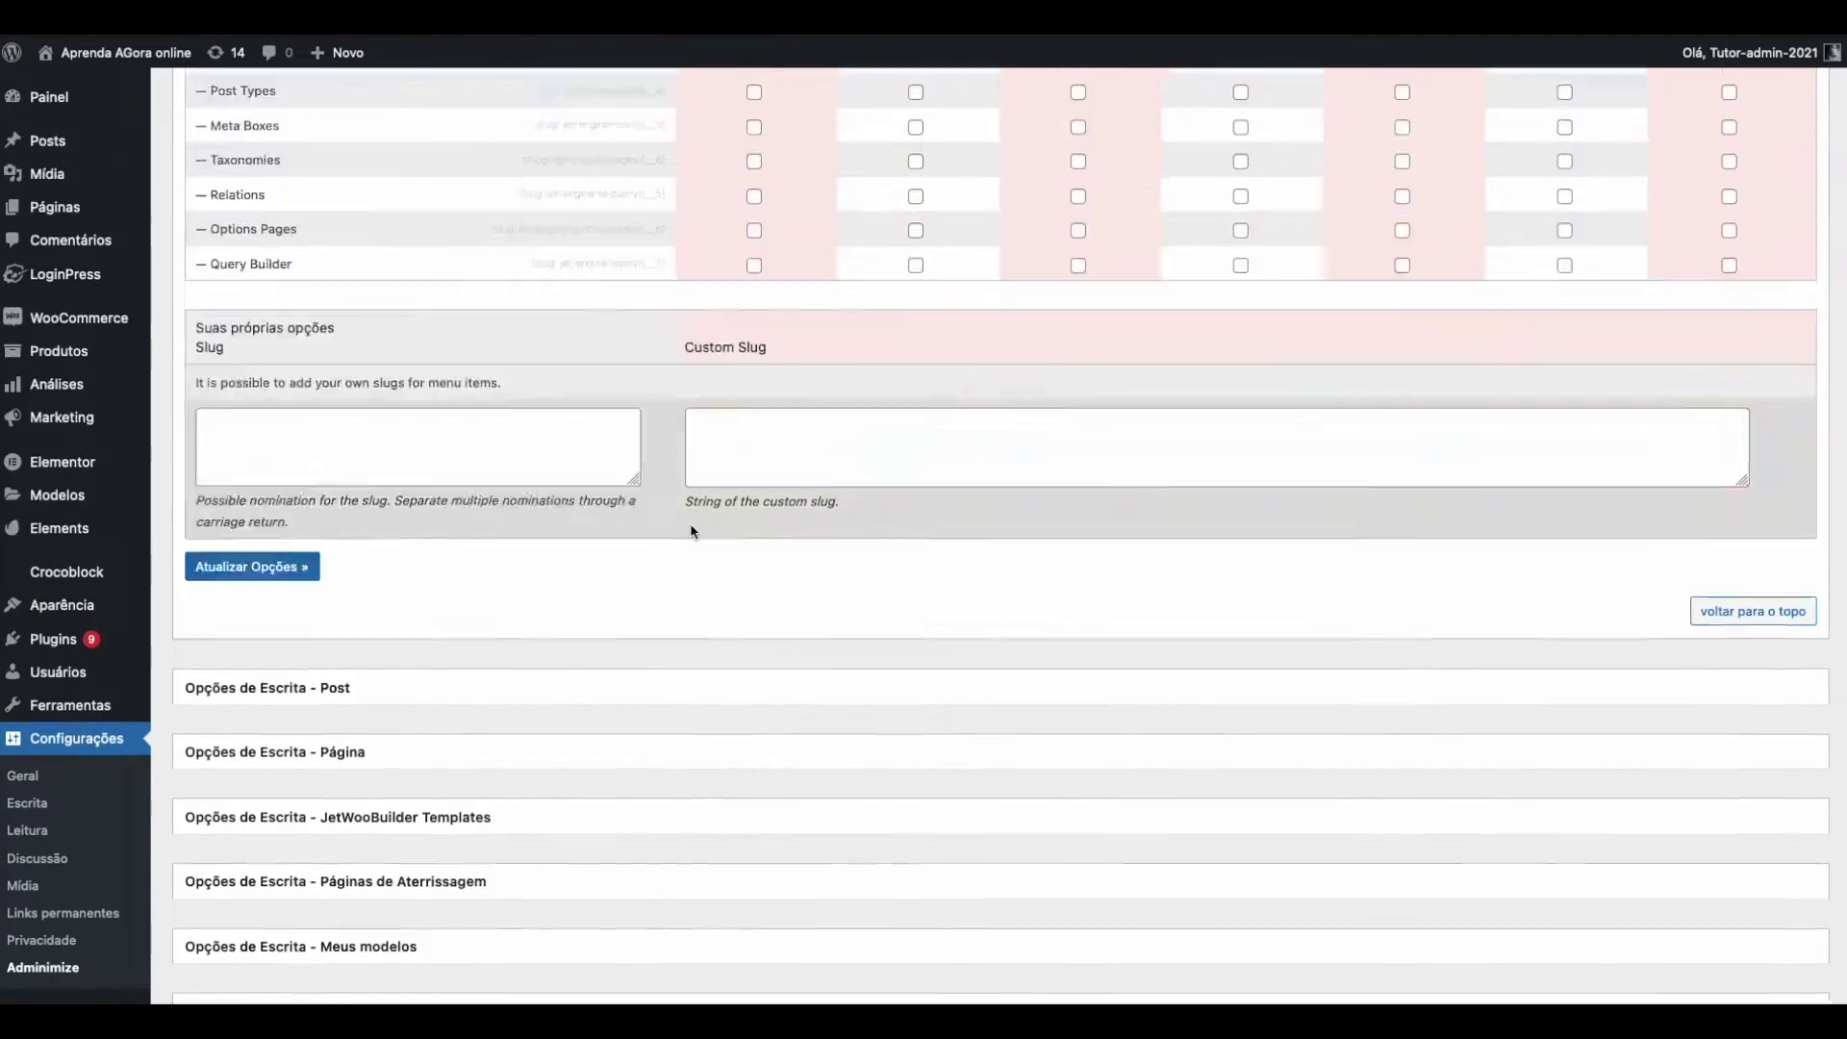
scroll(653, 516, up, 5)
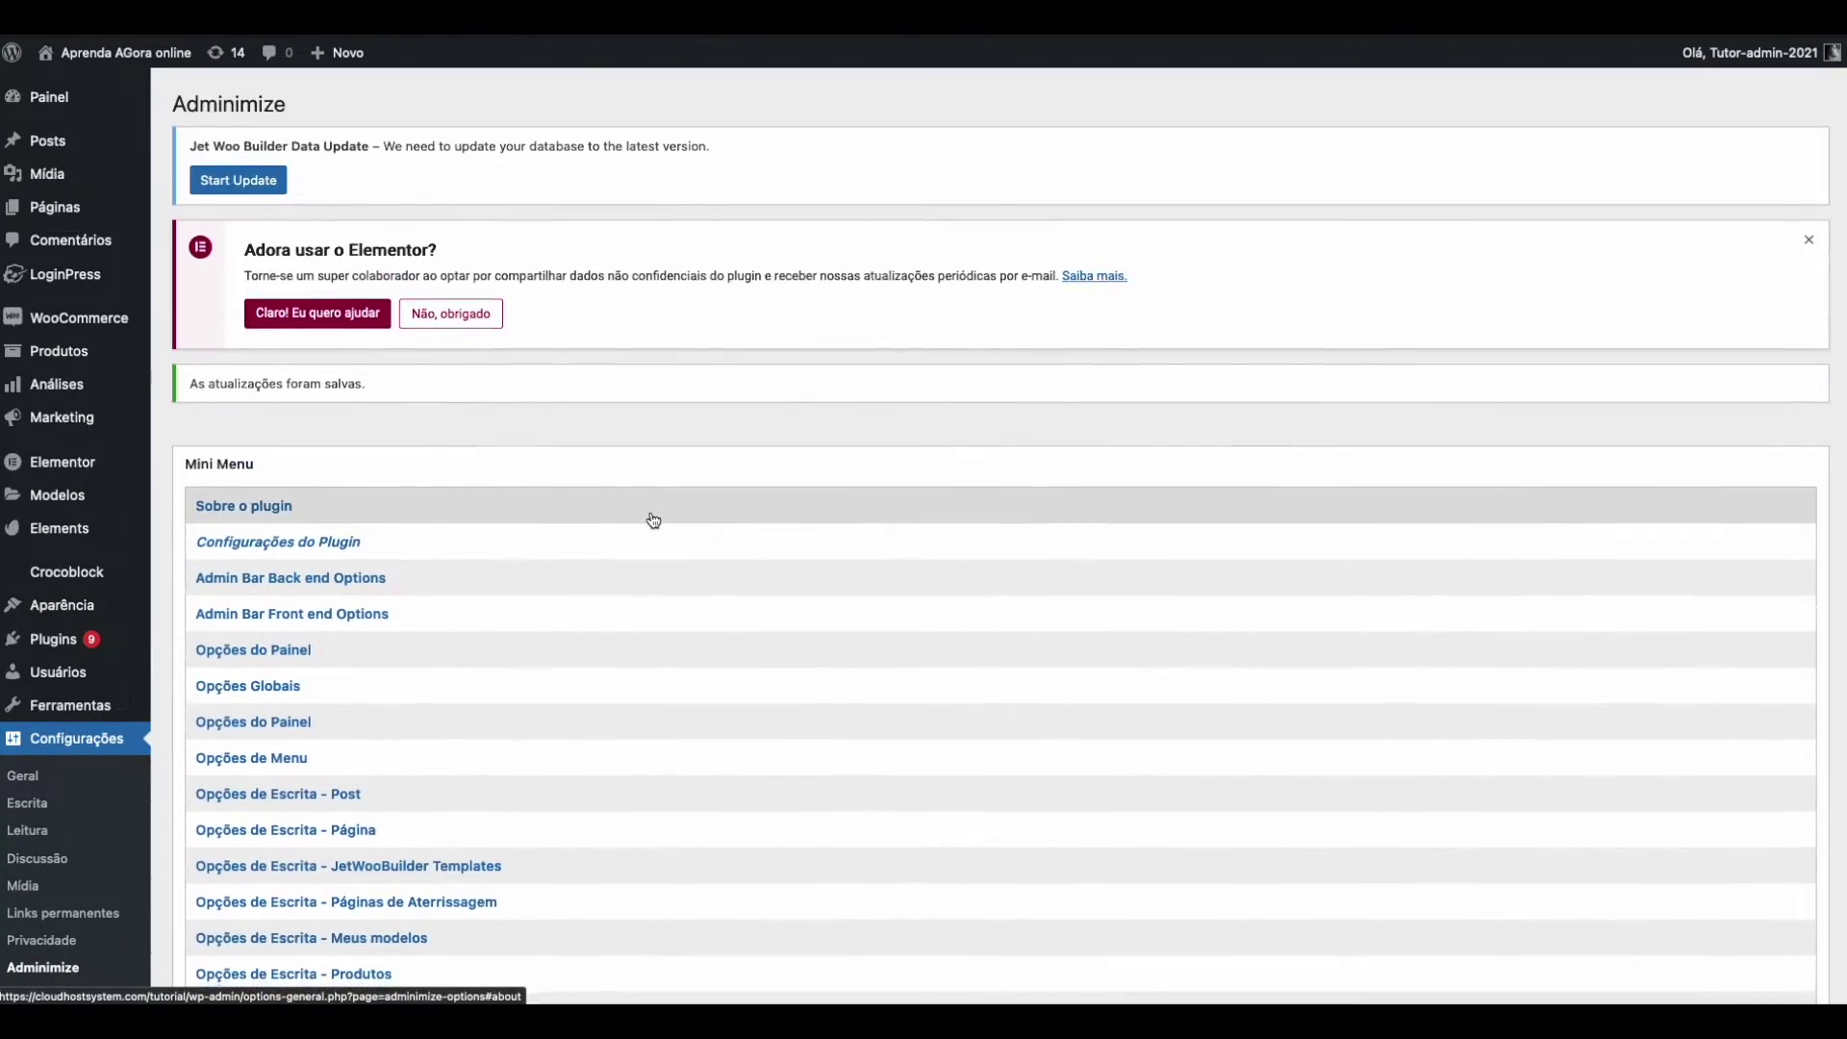
Compare the items listed under Admin Bar Back end Options with those in Opções Globais and Opções de Menu.
click(504, 589)
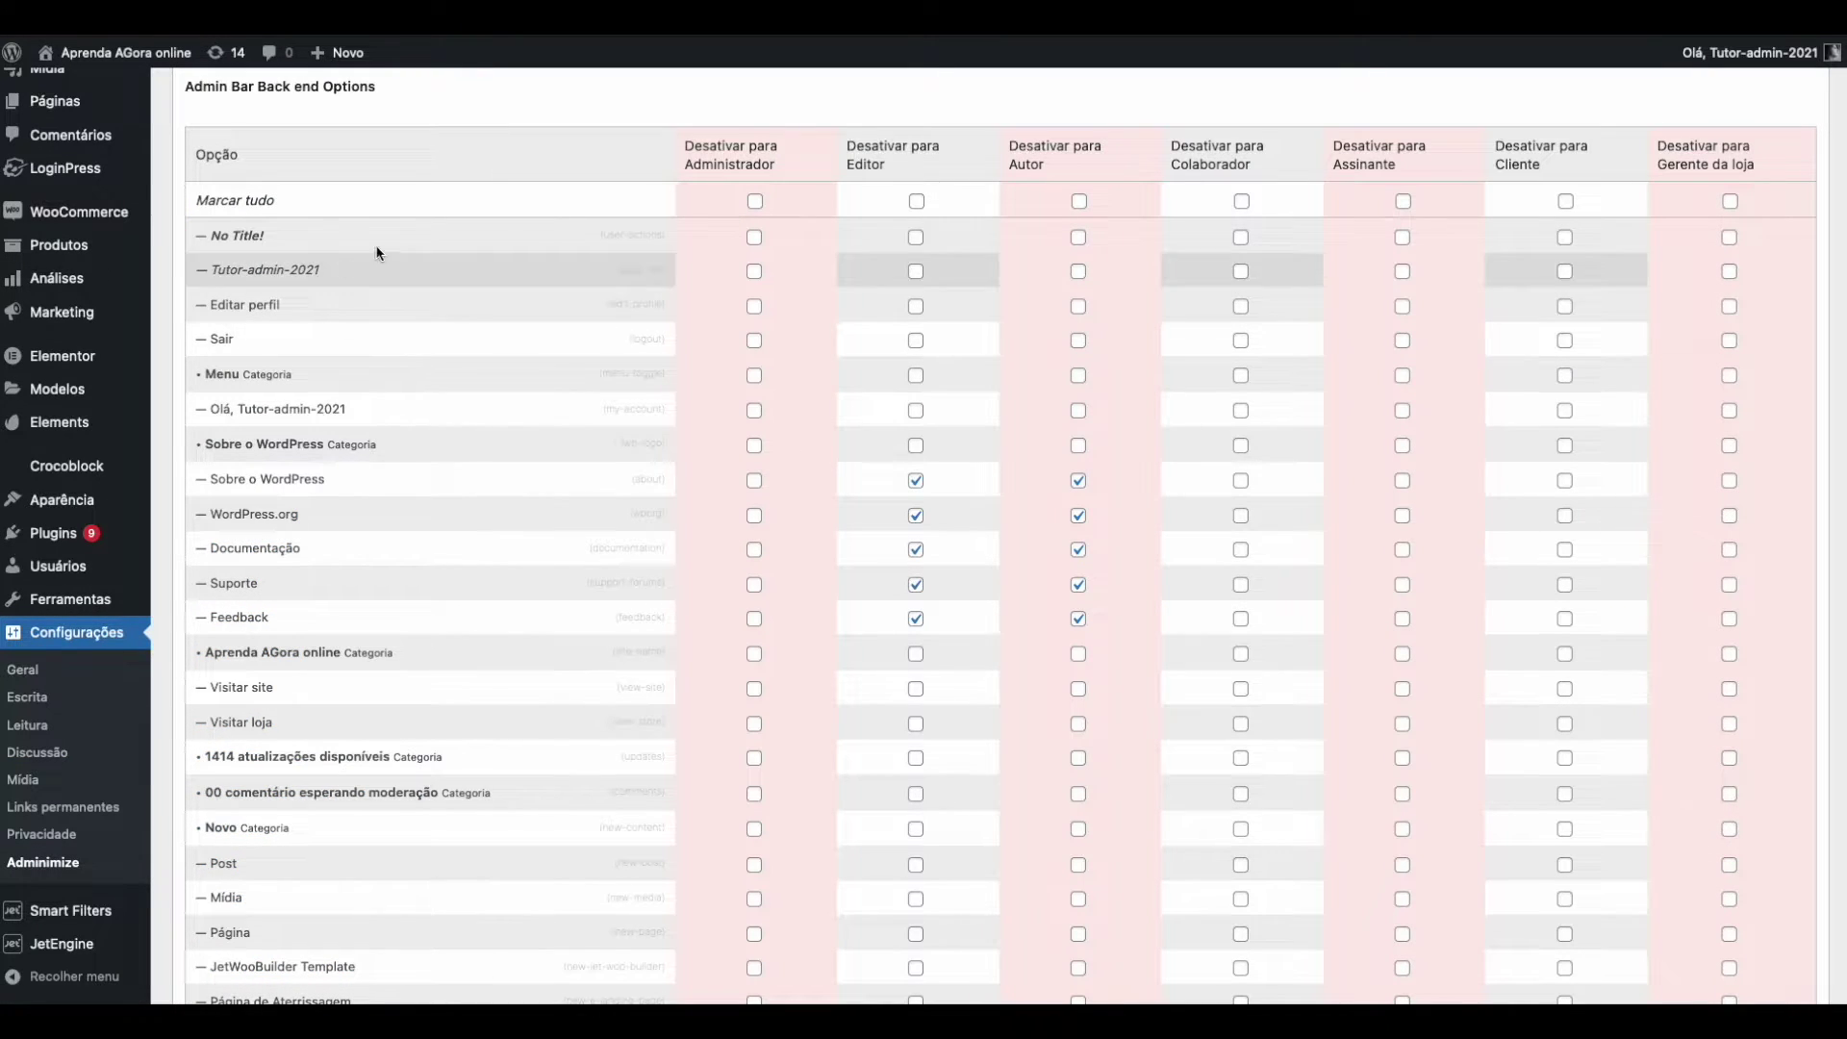
scroll(413, 255, up, 1)
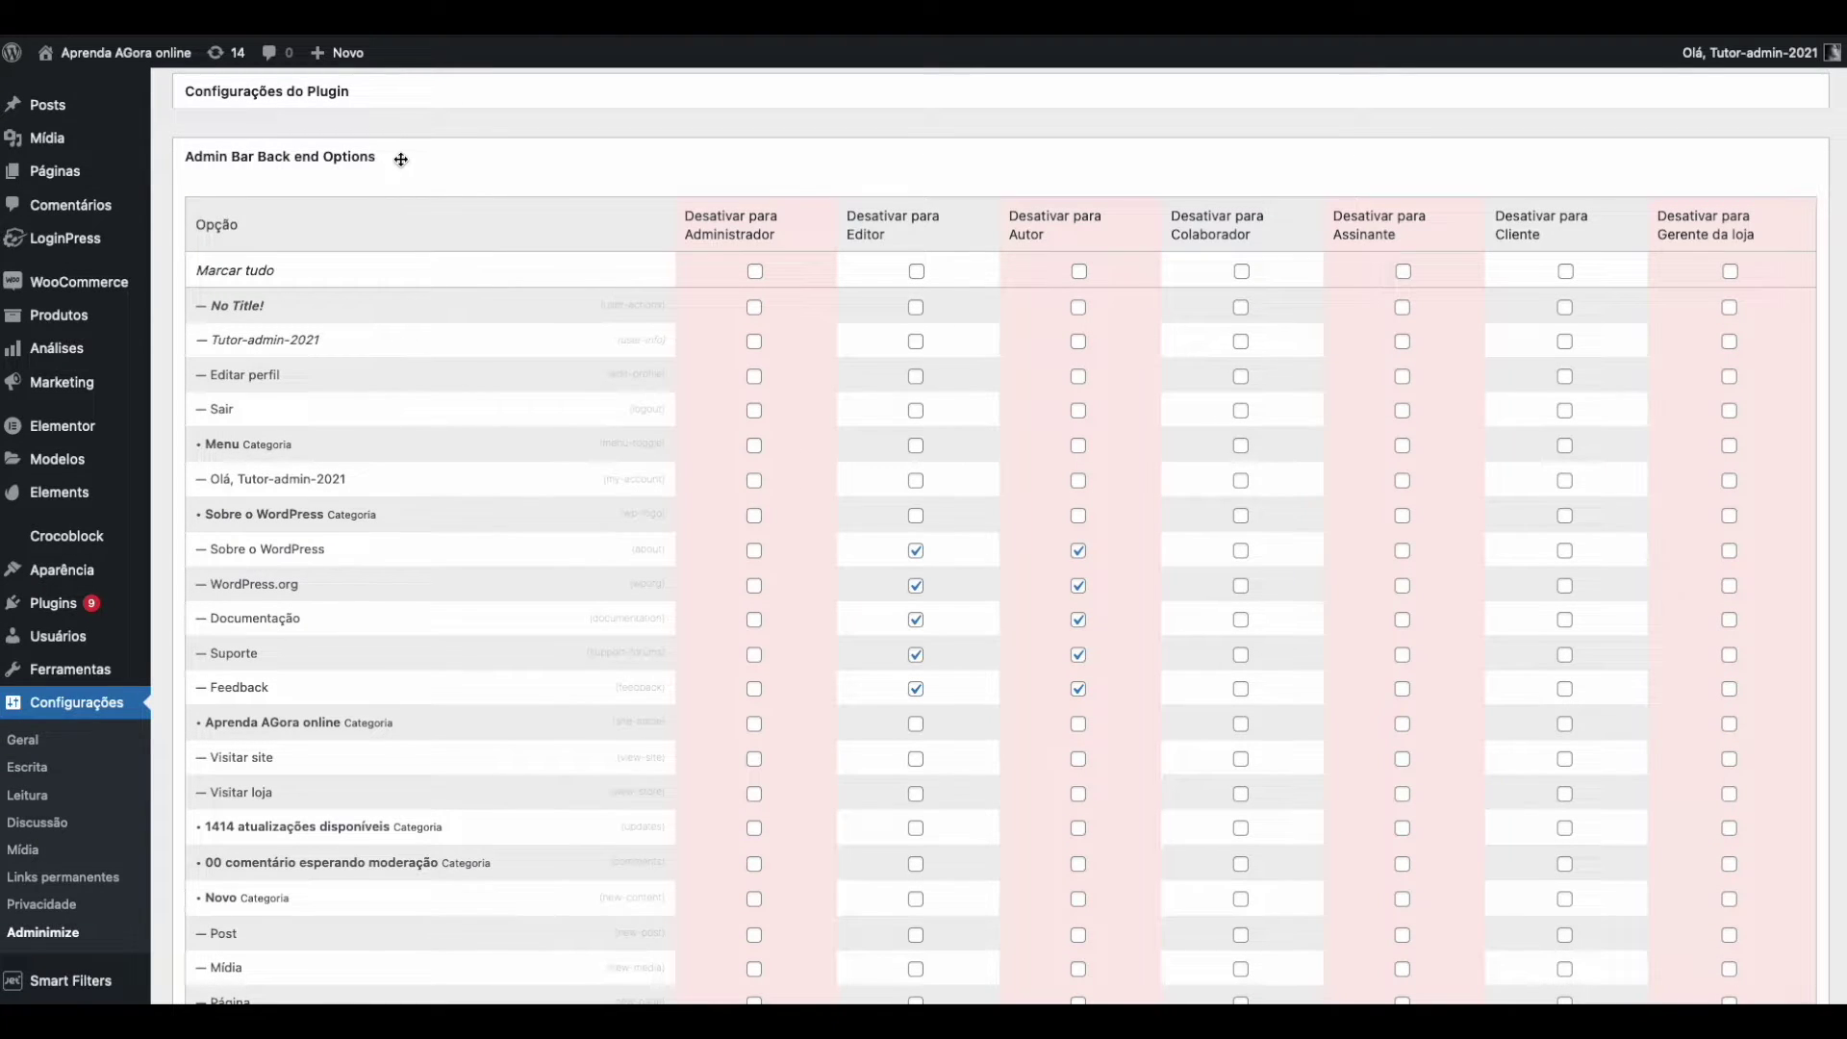
scroll(948, 507, down, 15)
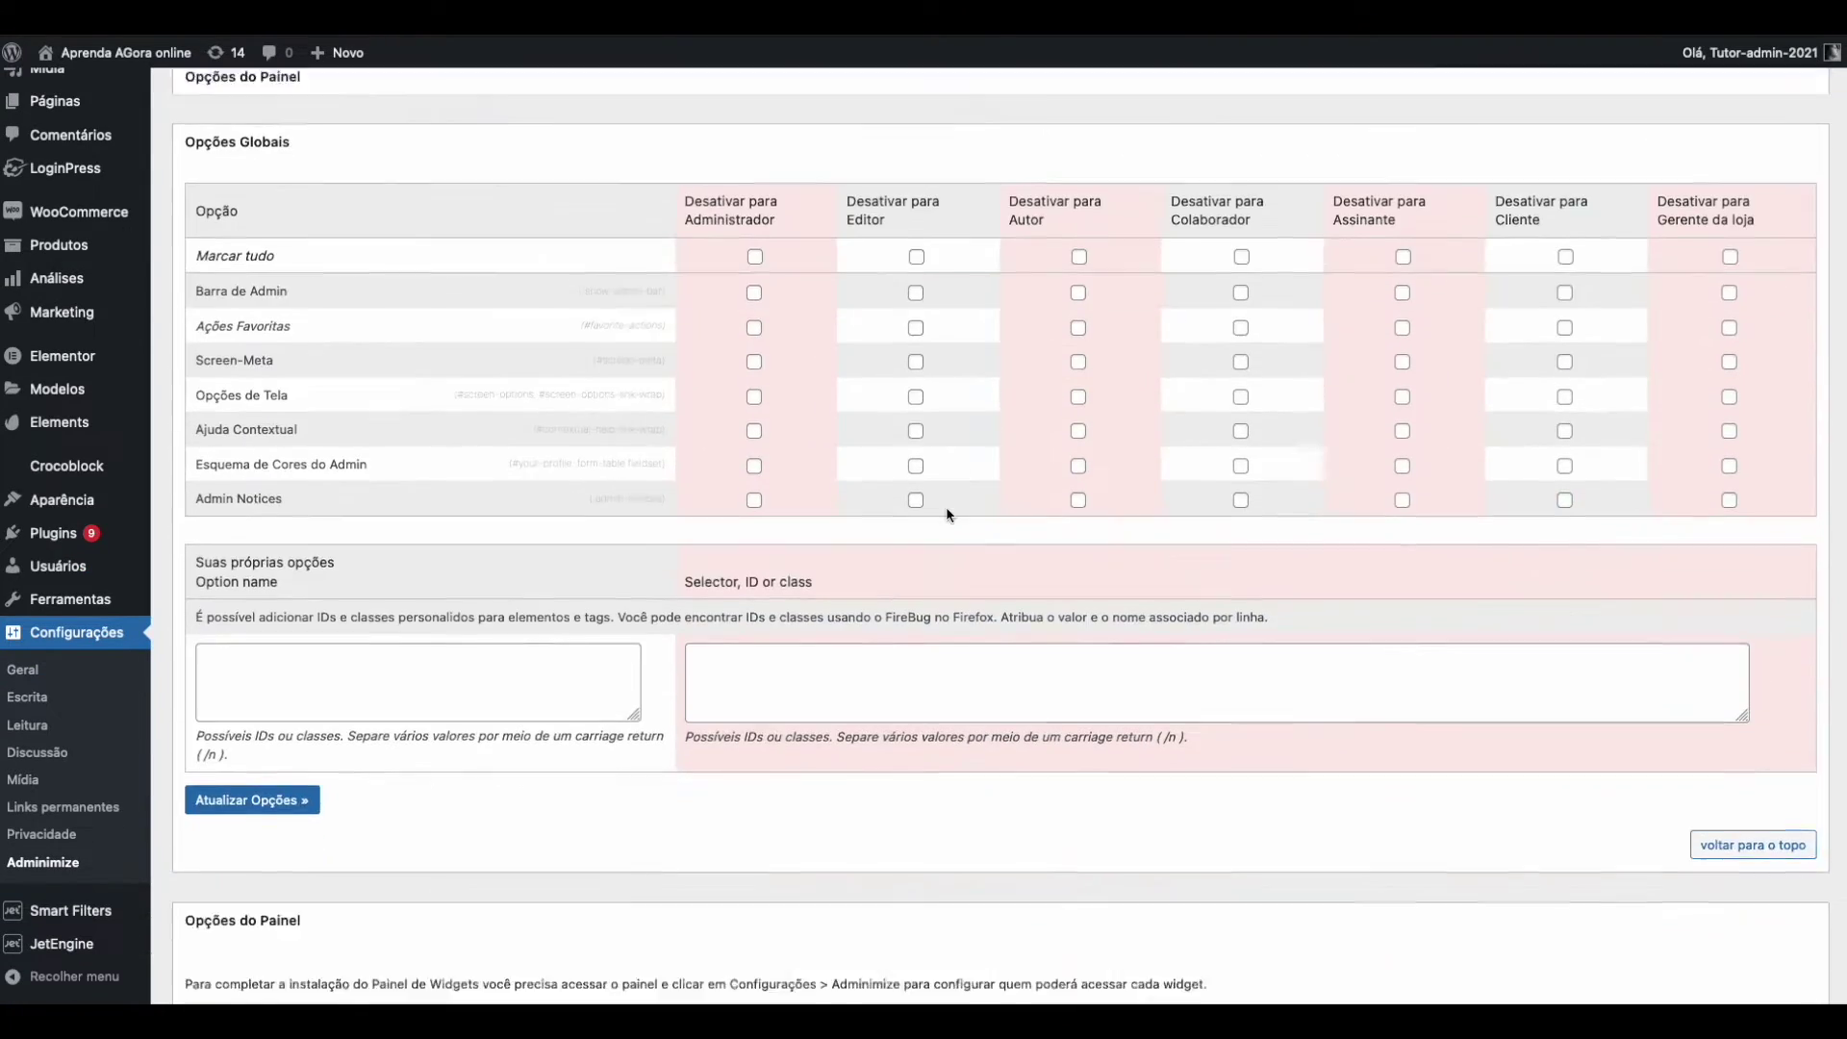
scroll(810, 560, down, 10)
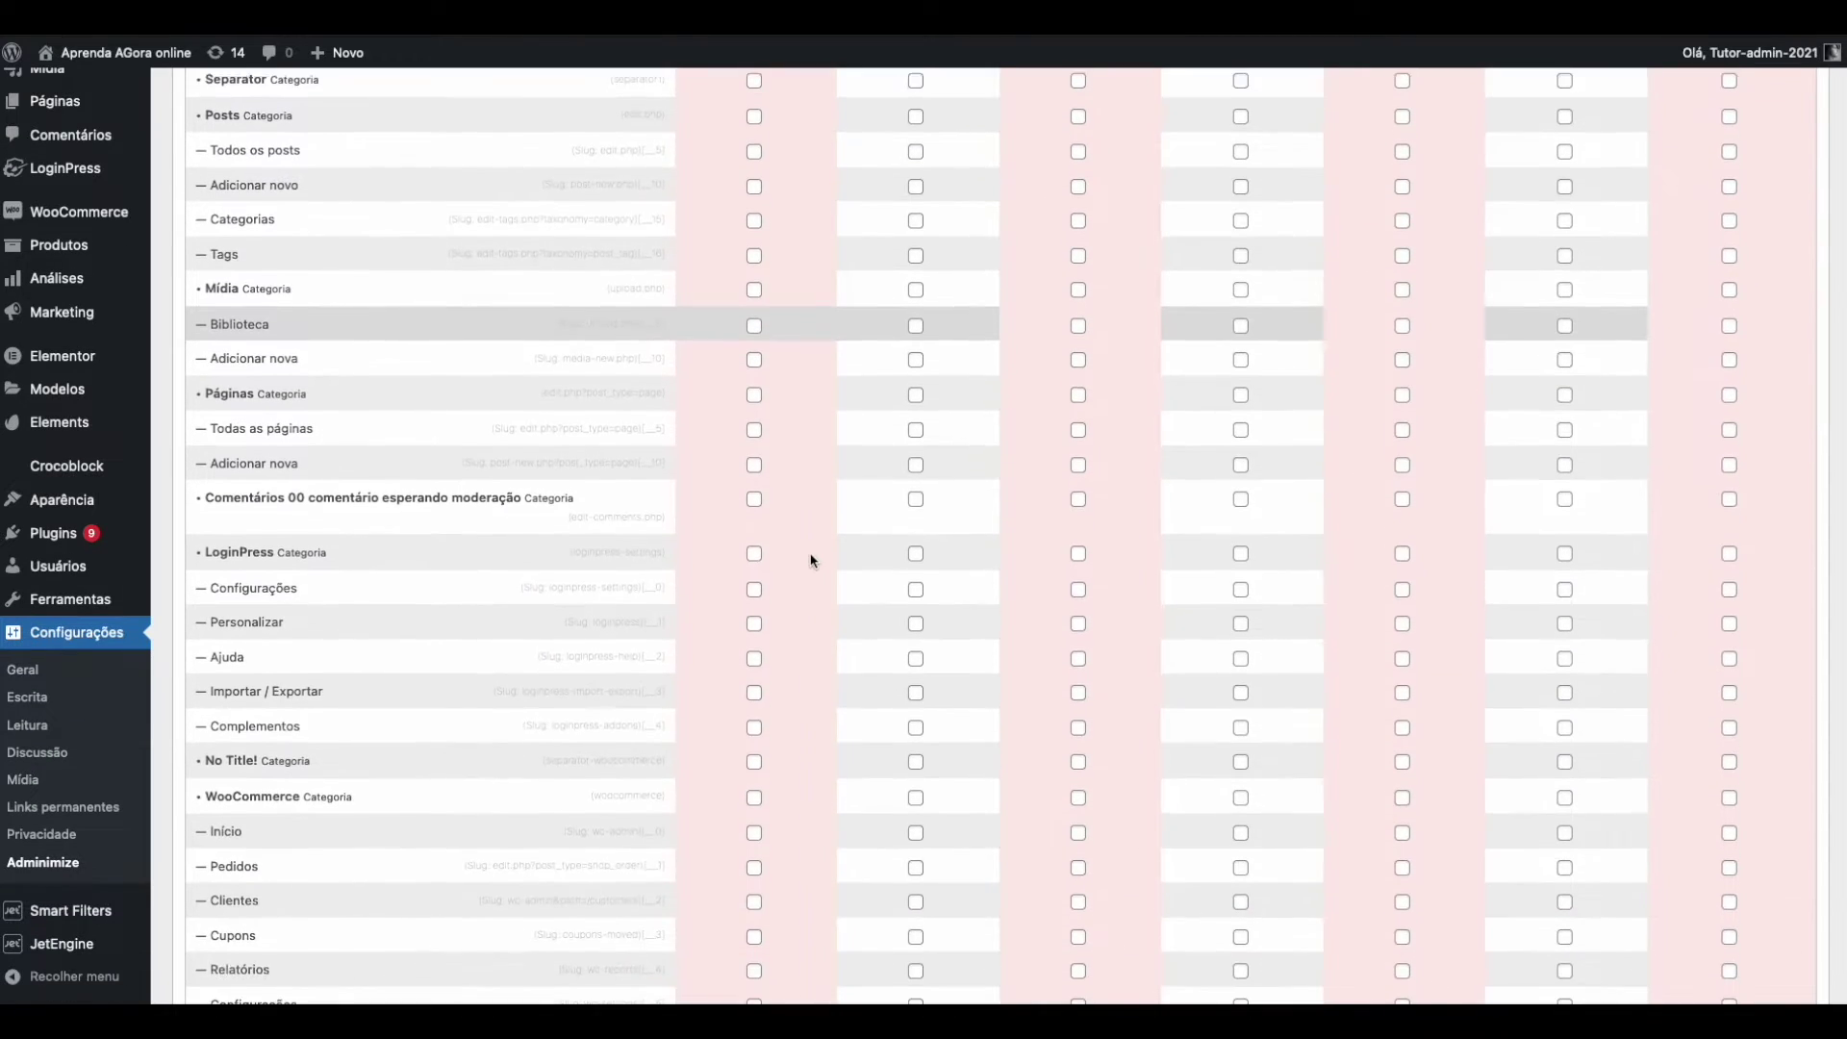
scroll(810, 560, up, 2)
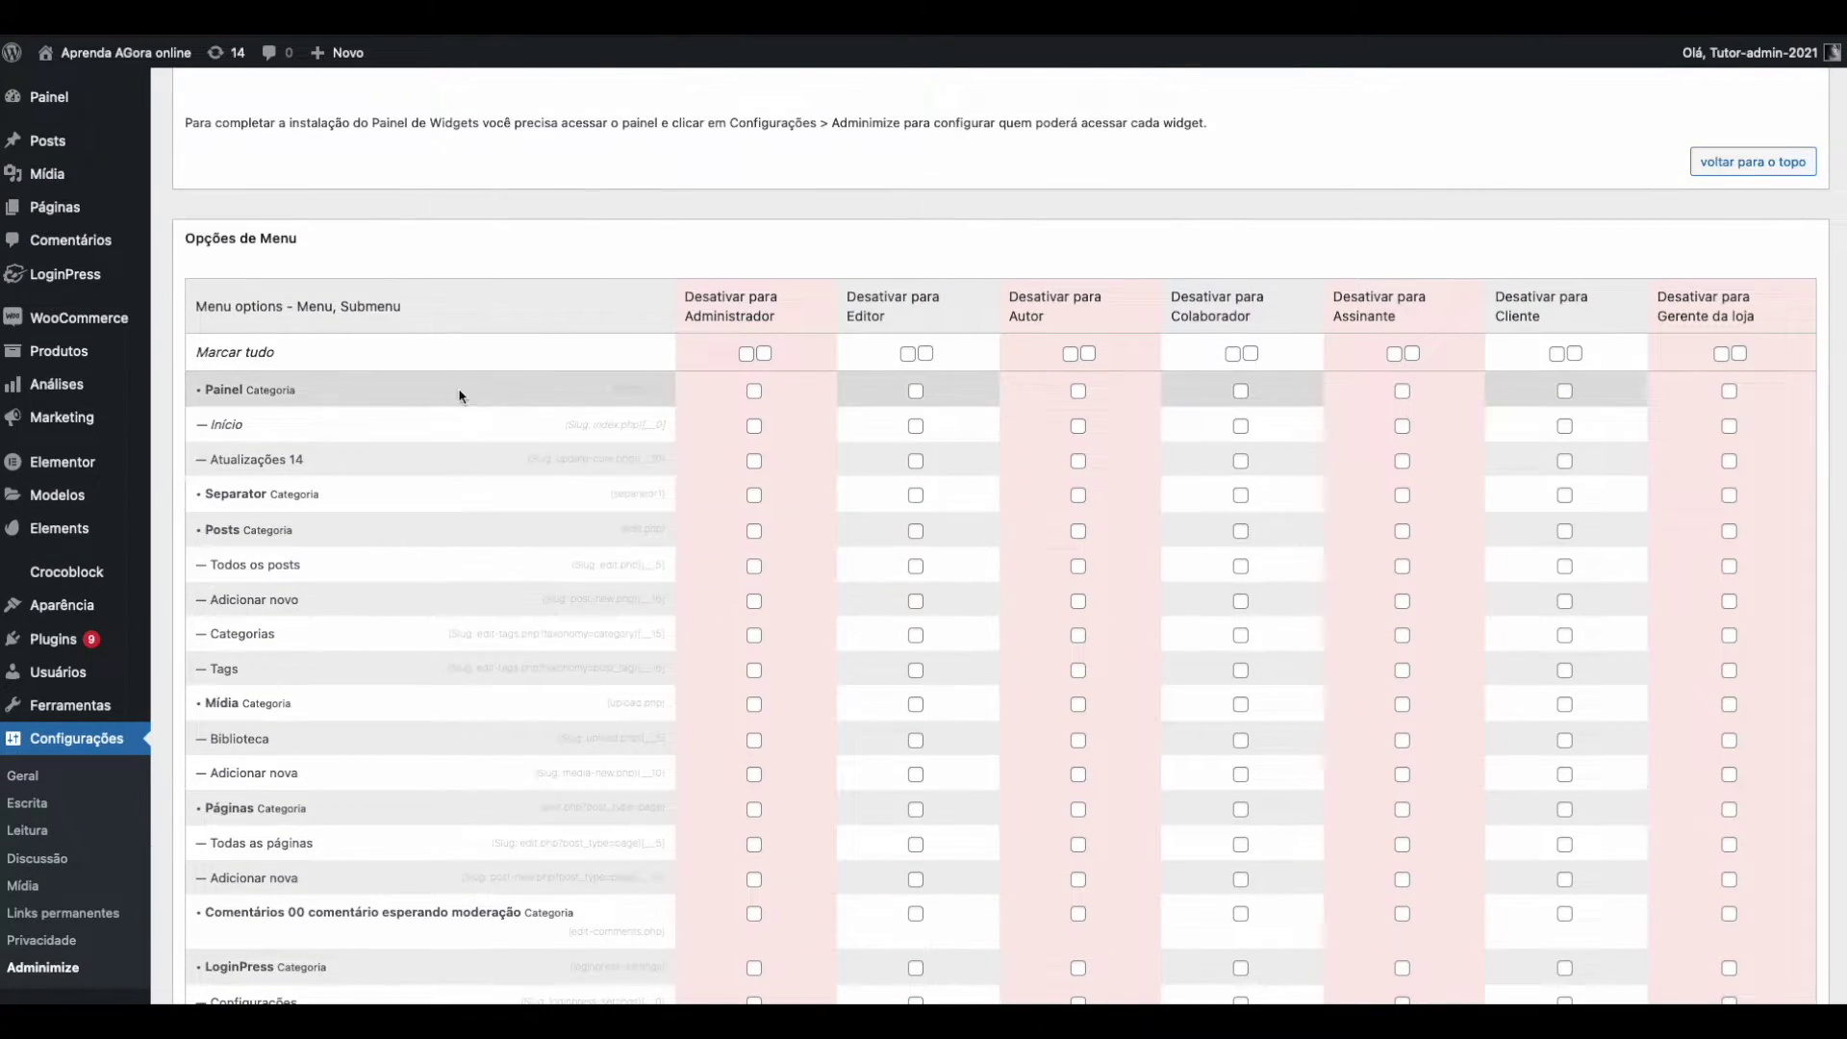
scroll(470, 371, up, 12)
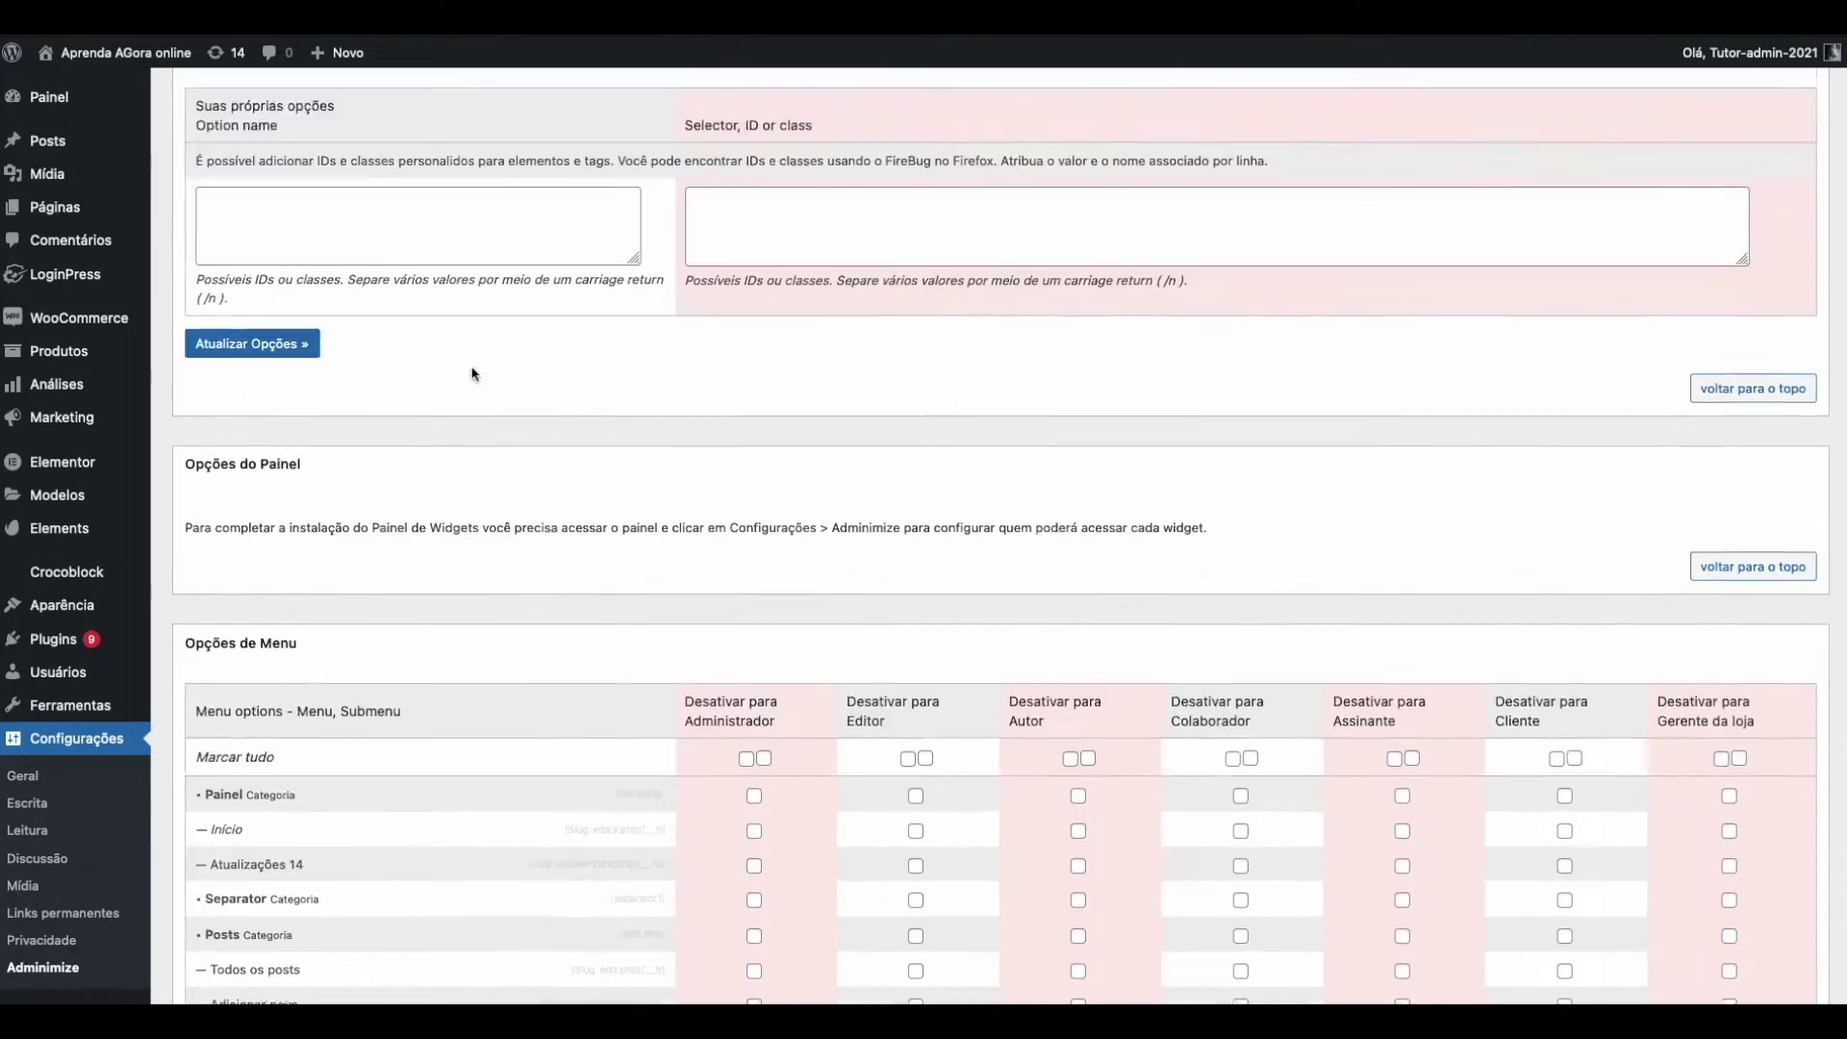
scroll(633, 489, up, 5)
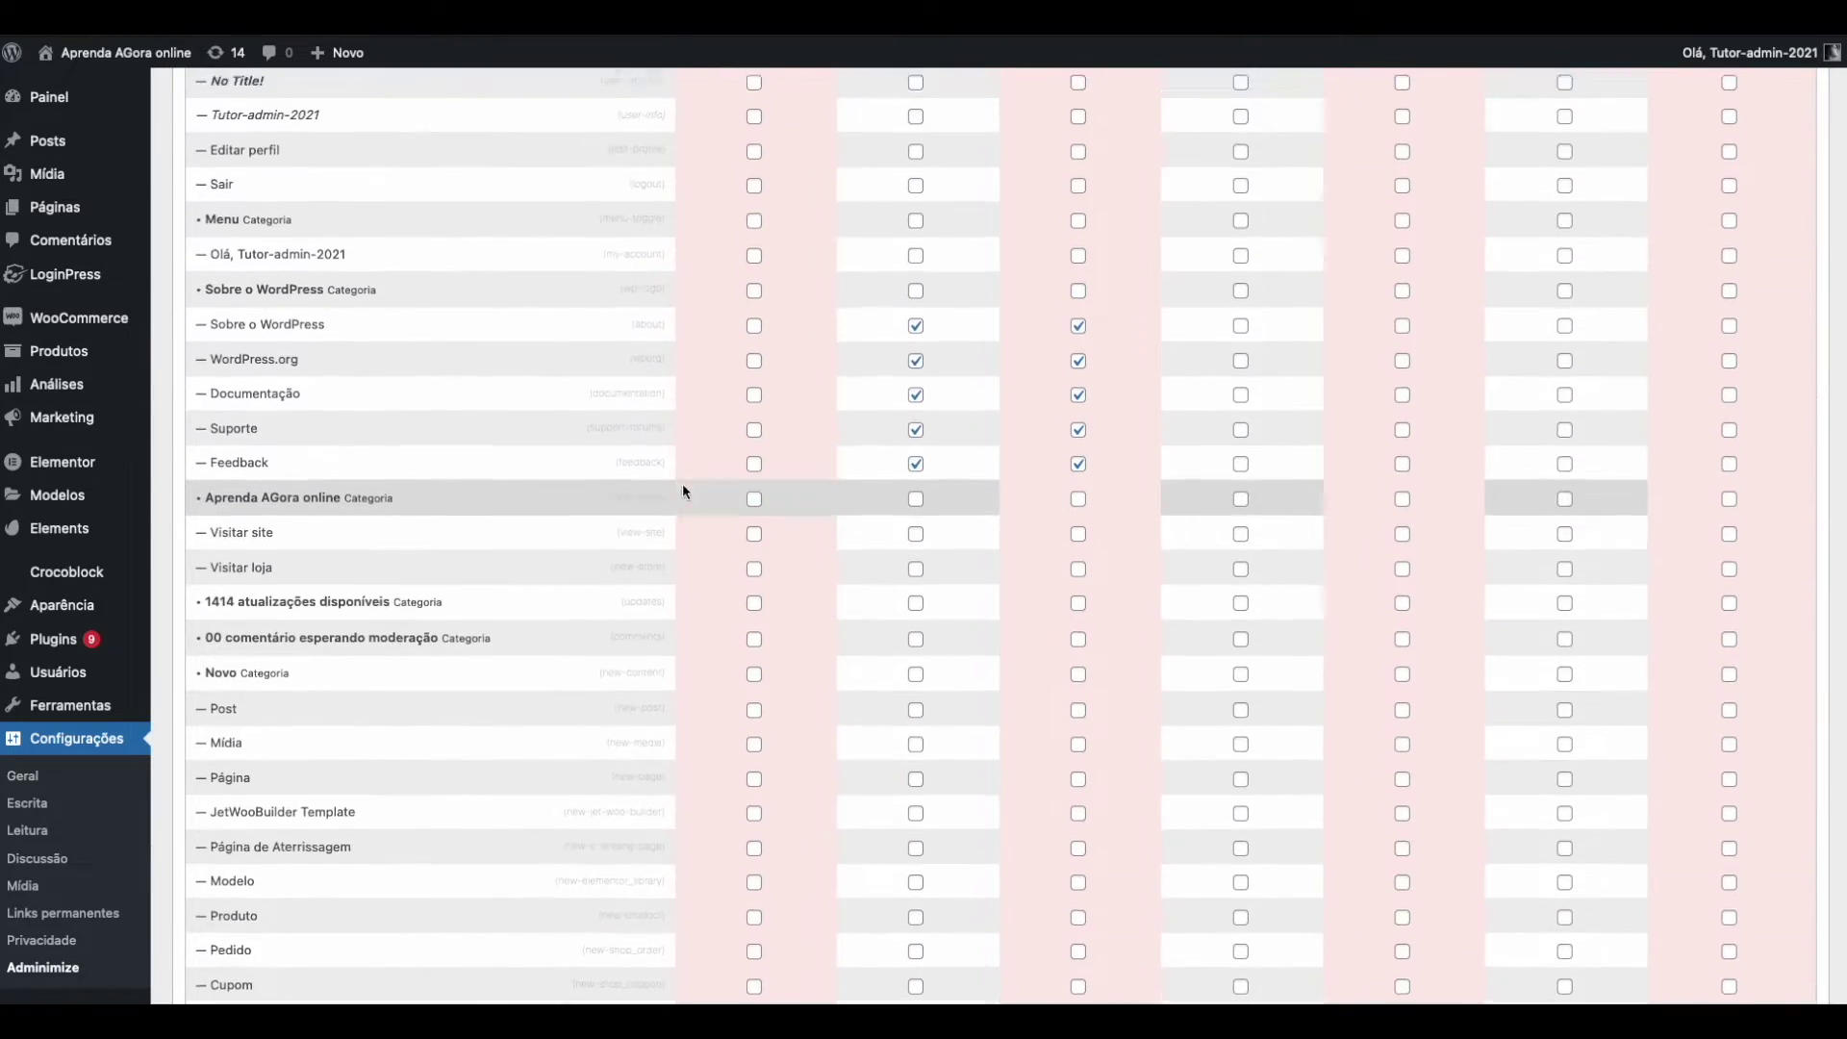
Update the Admin Bar Back end Options and check the Editor account's Painel in Firefox.
scroll(725, 684, down, 7)
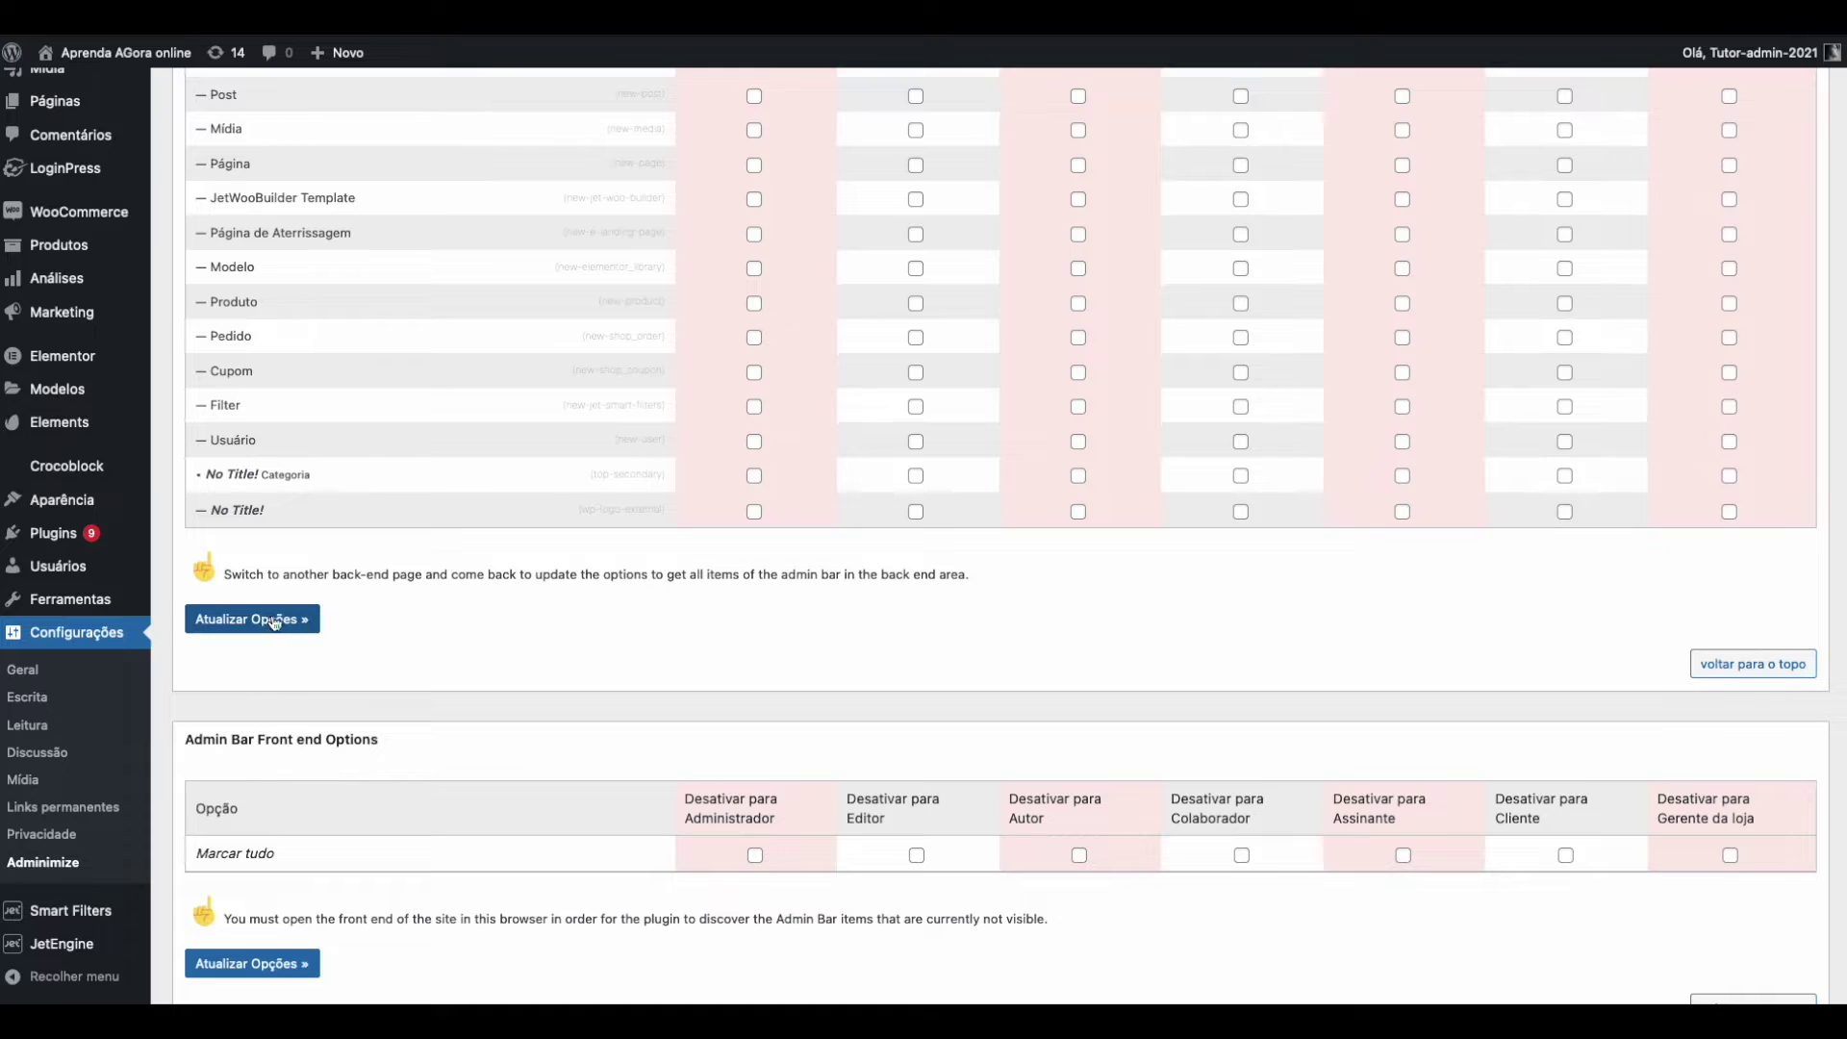
click(274, 621)
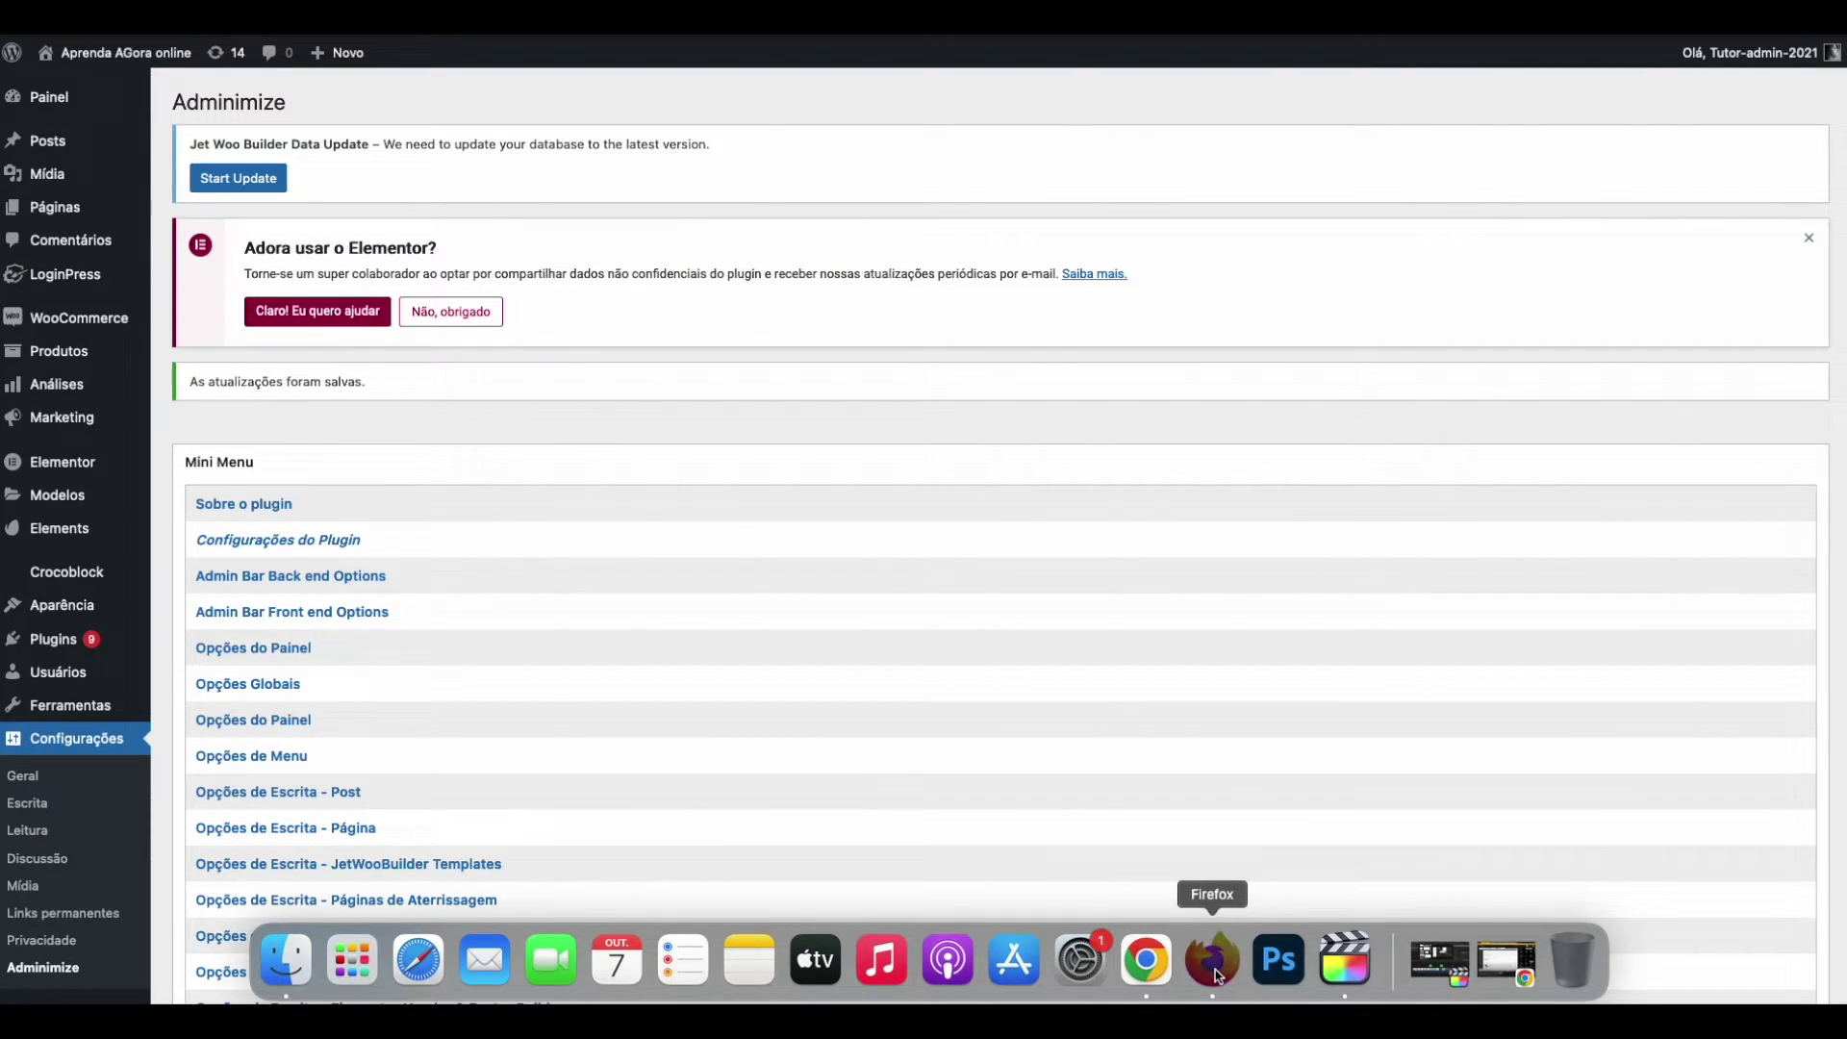
click(1214, 962)
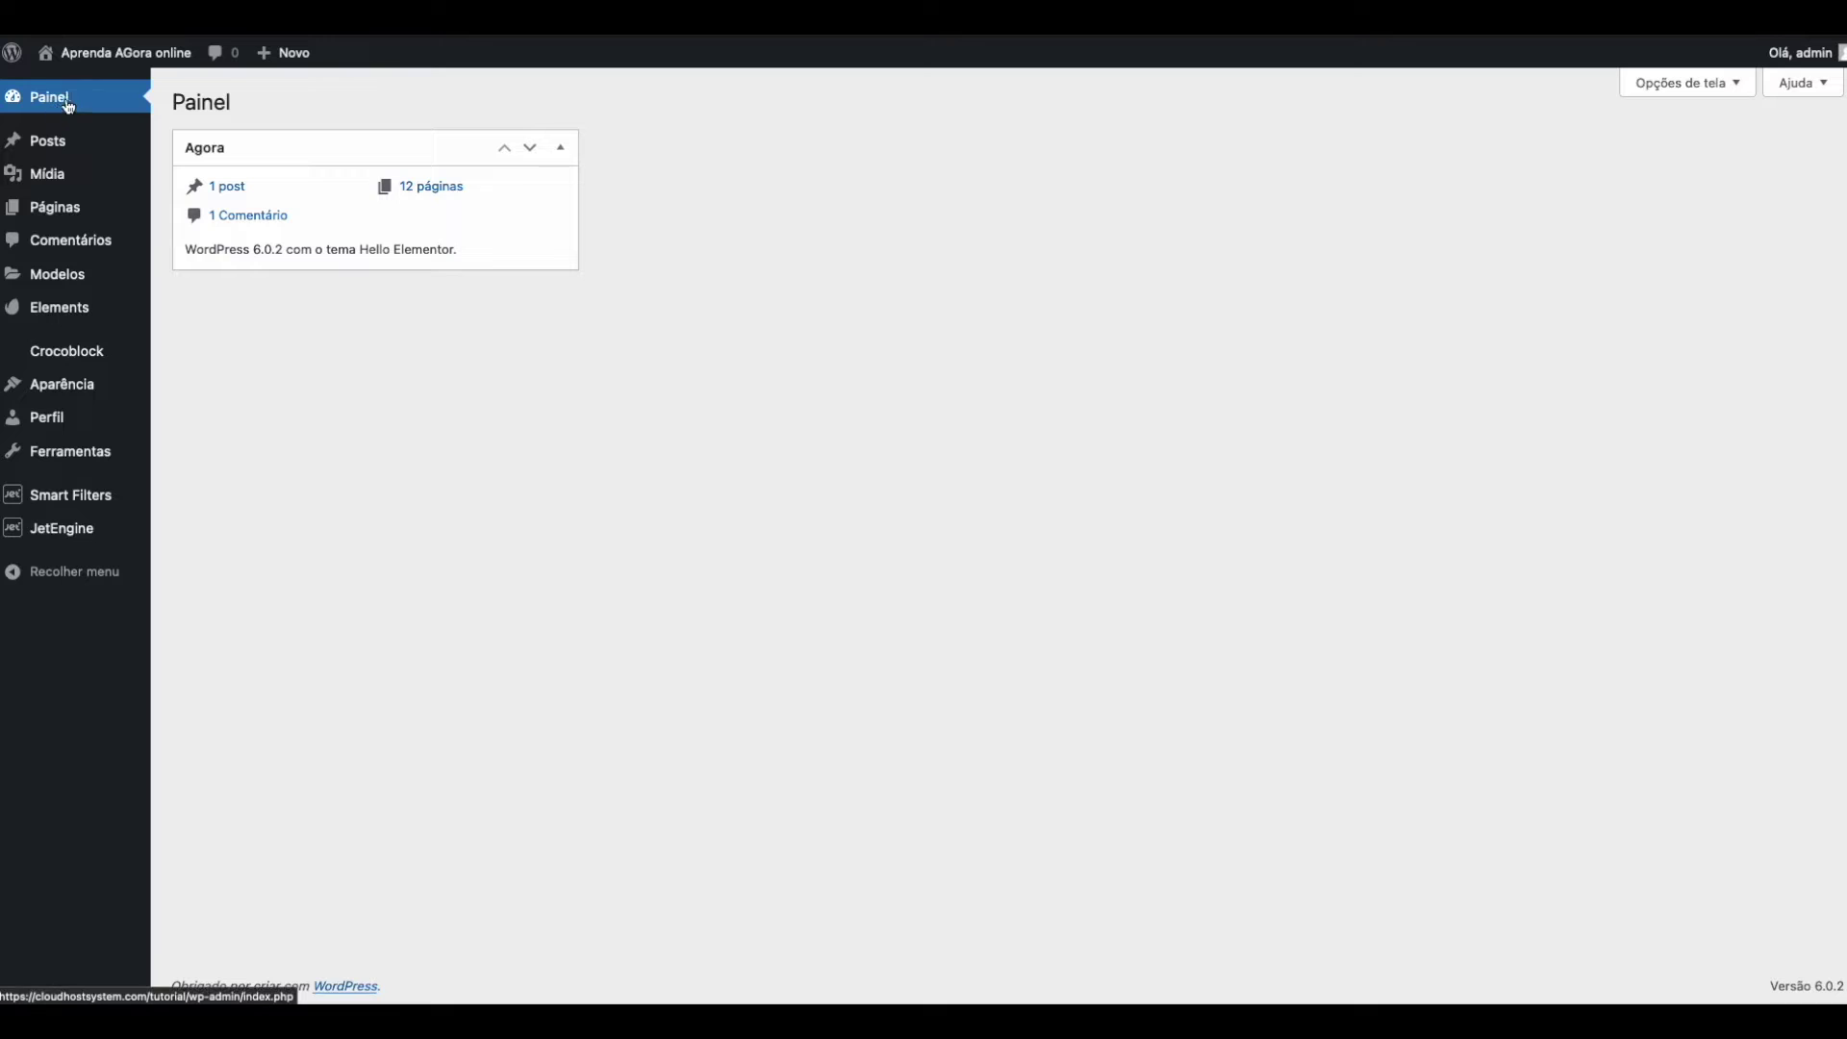
mouse_move(949, 1000)
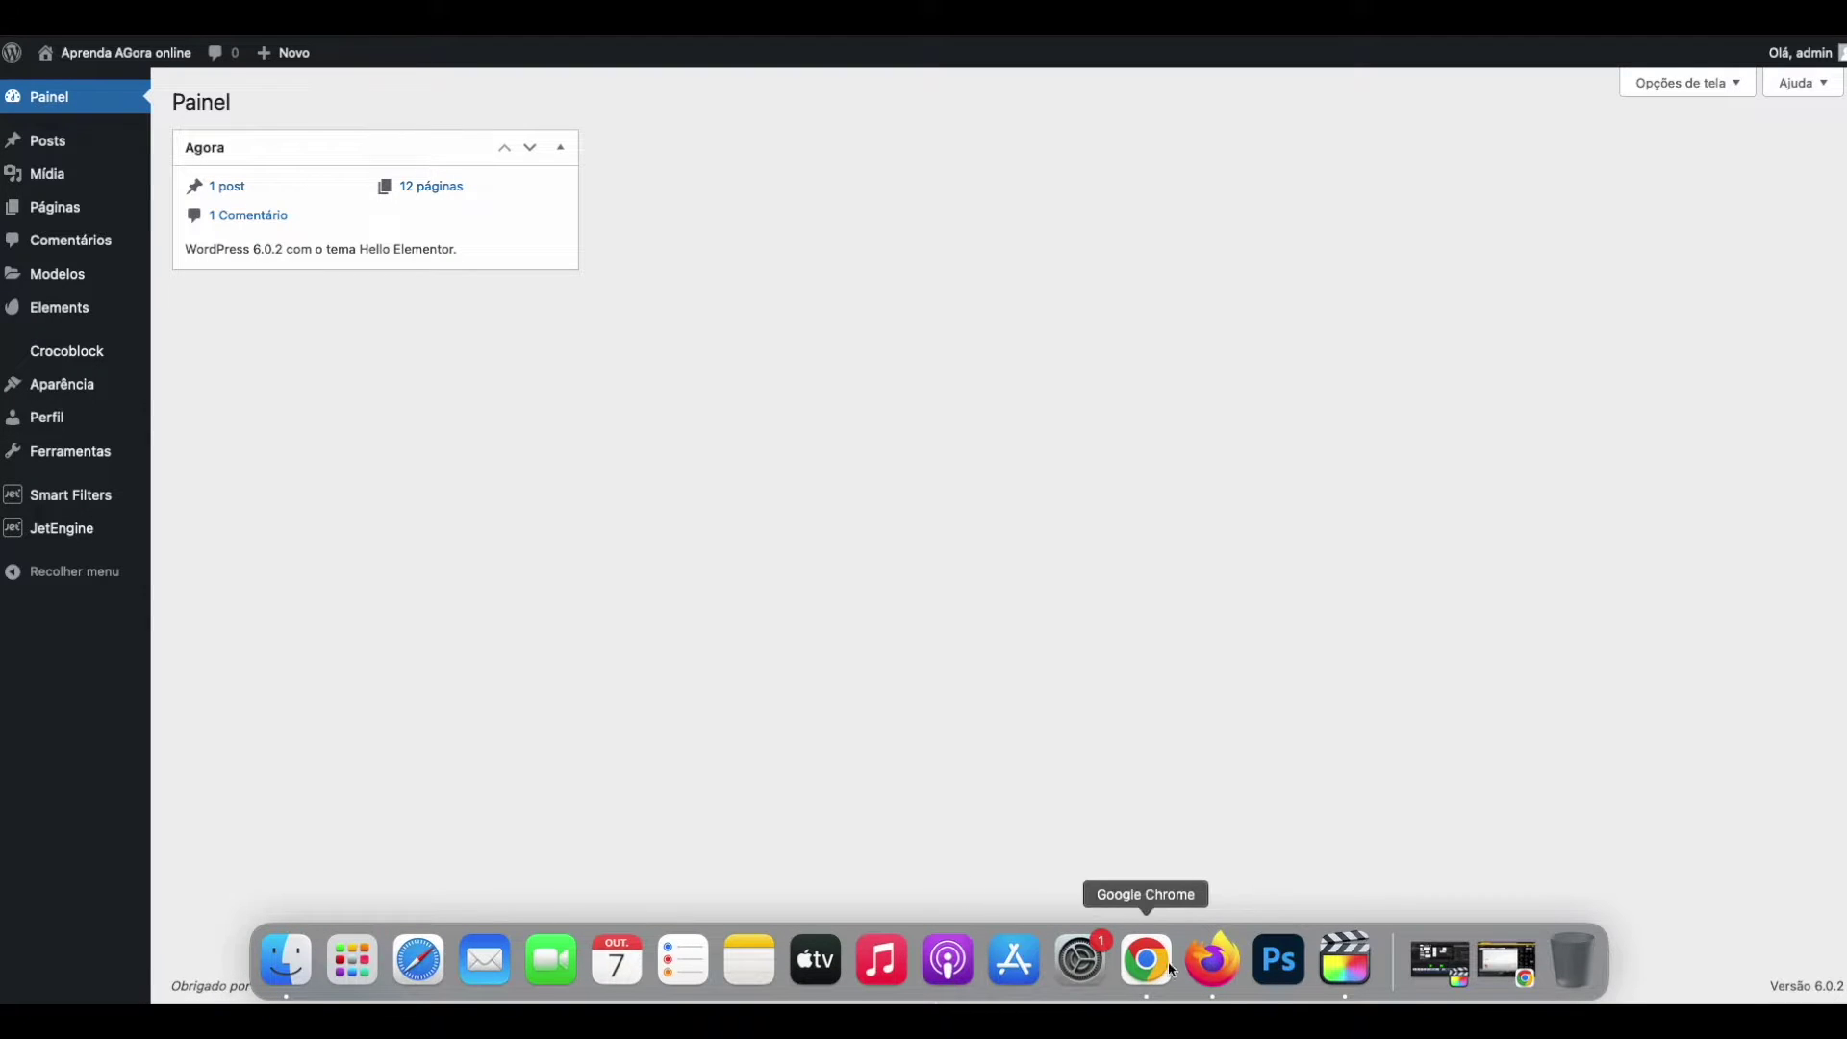
click(1215, 970)
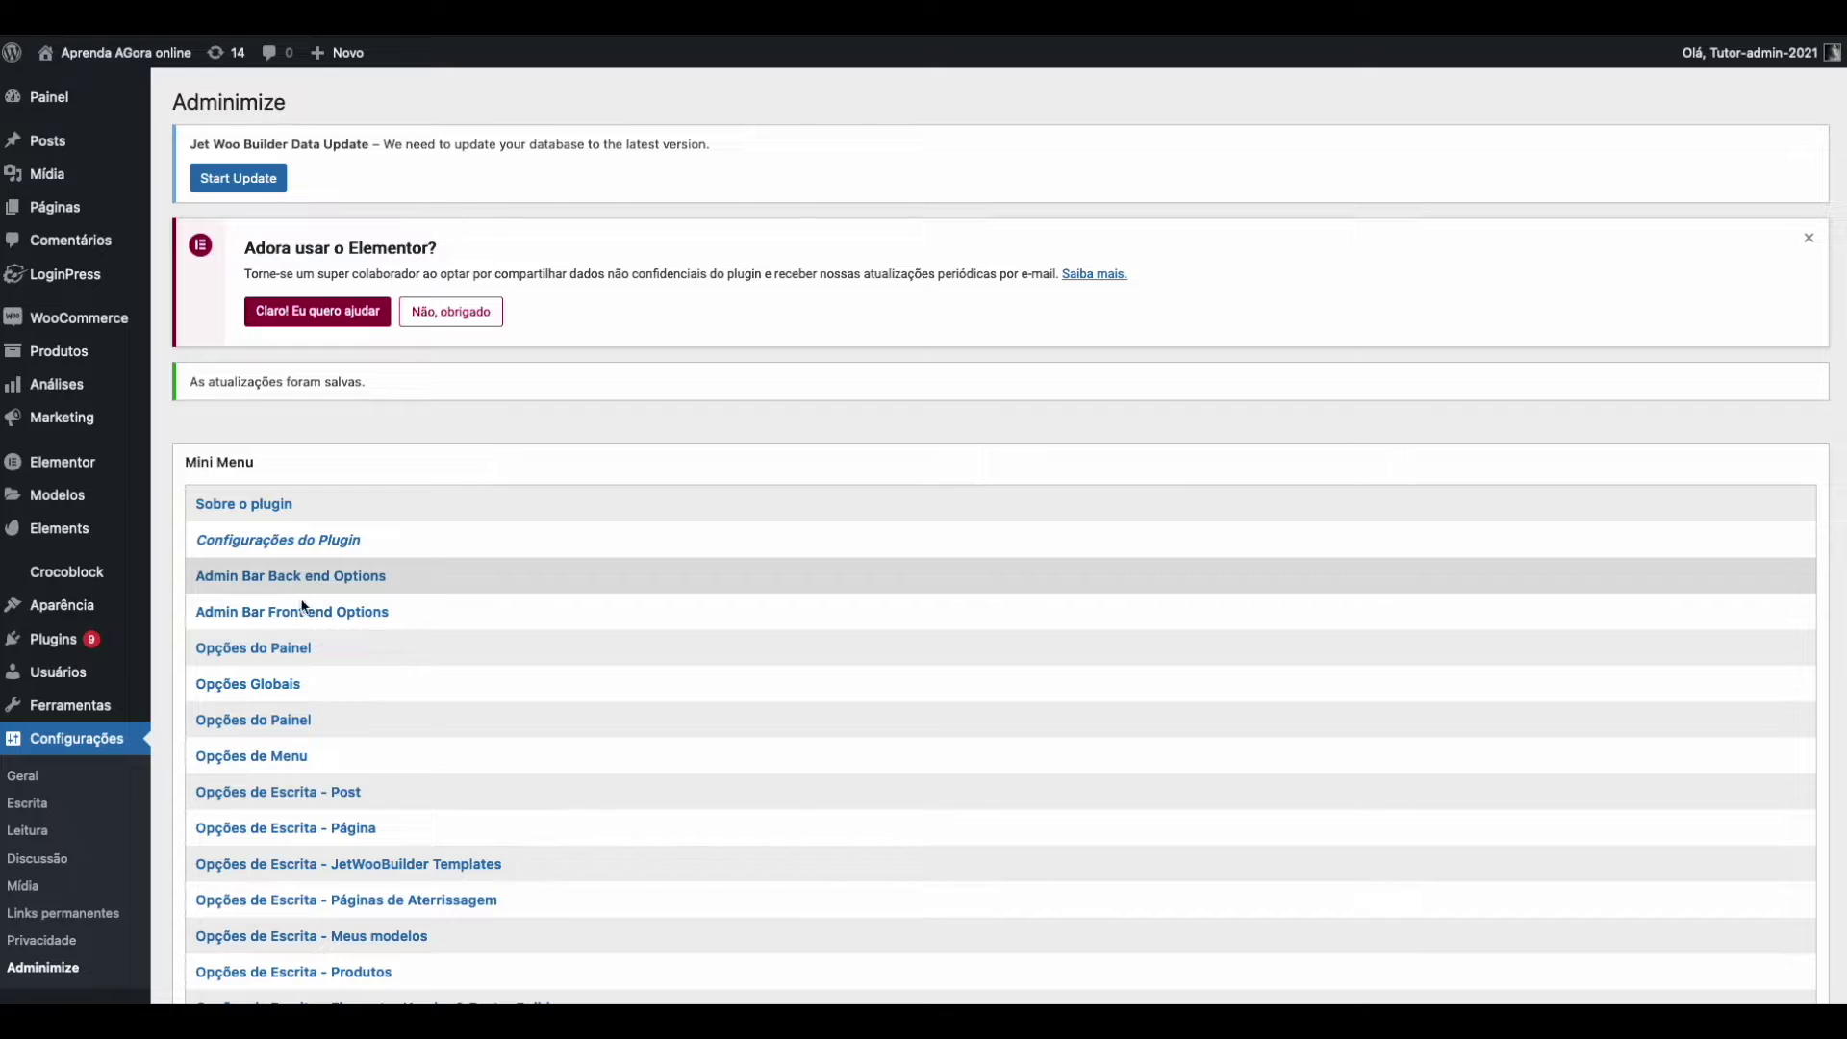
Disable the Painel category for the Editor role in Opções de Menu and update the options.
click(404, 620)
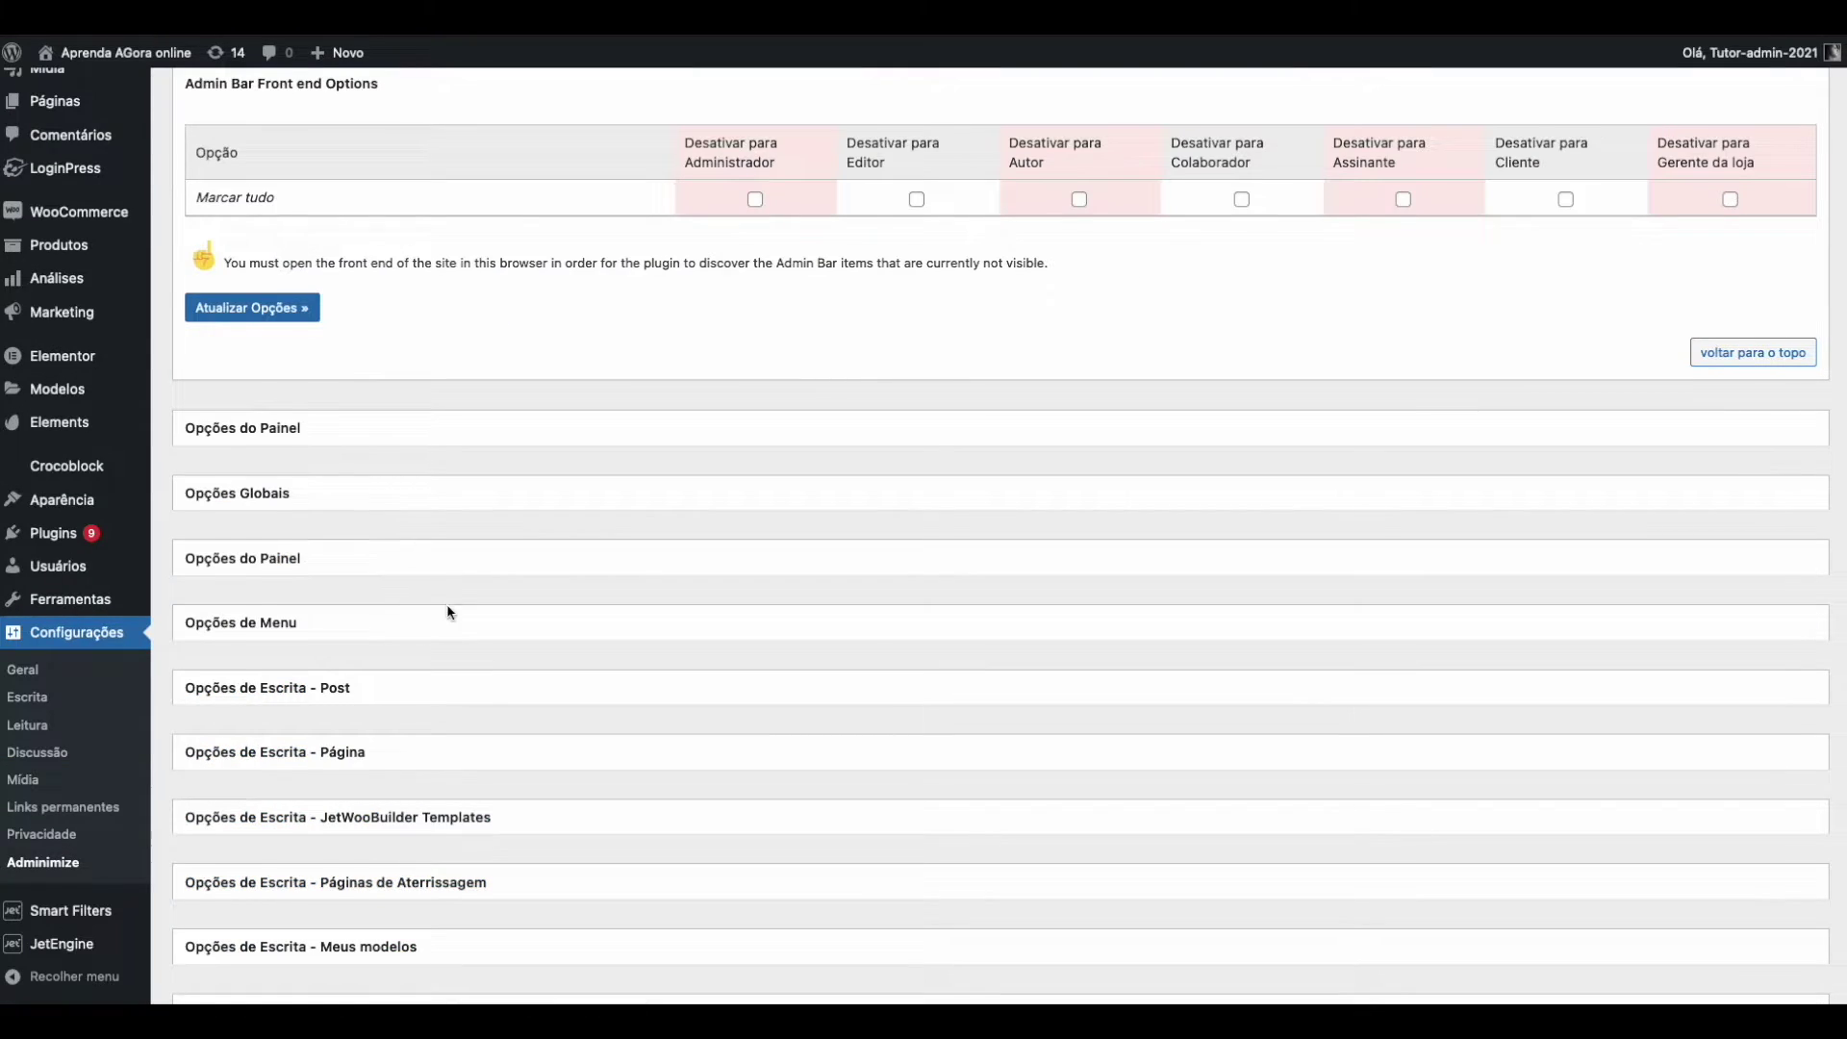
scroll(446, 610, down, 1)
scroll(433, 536, down, 1)
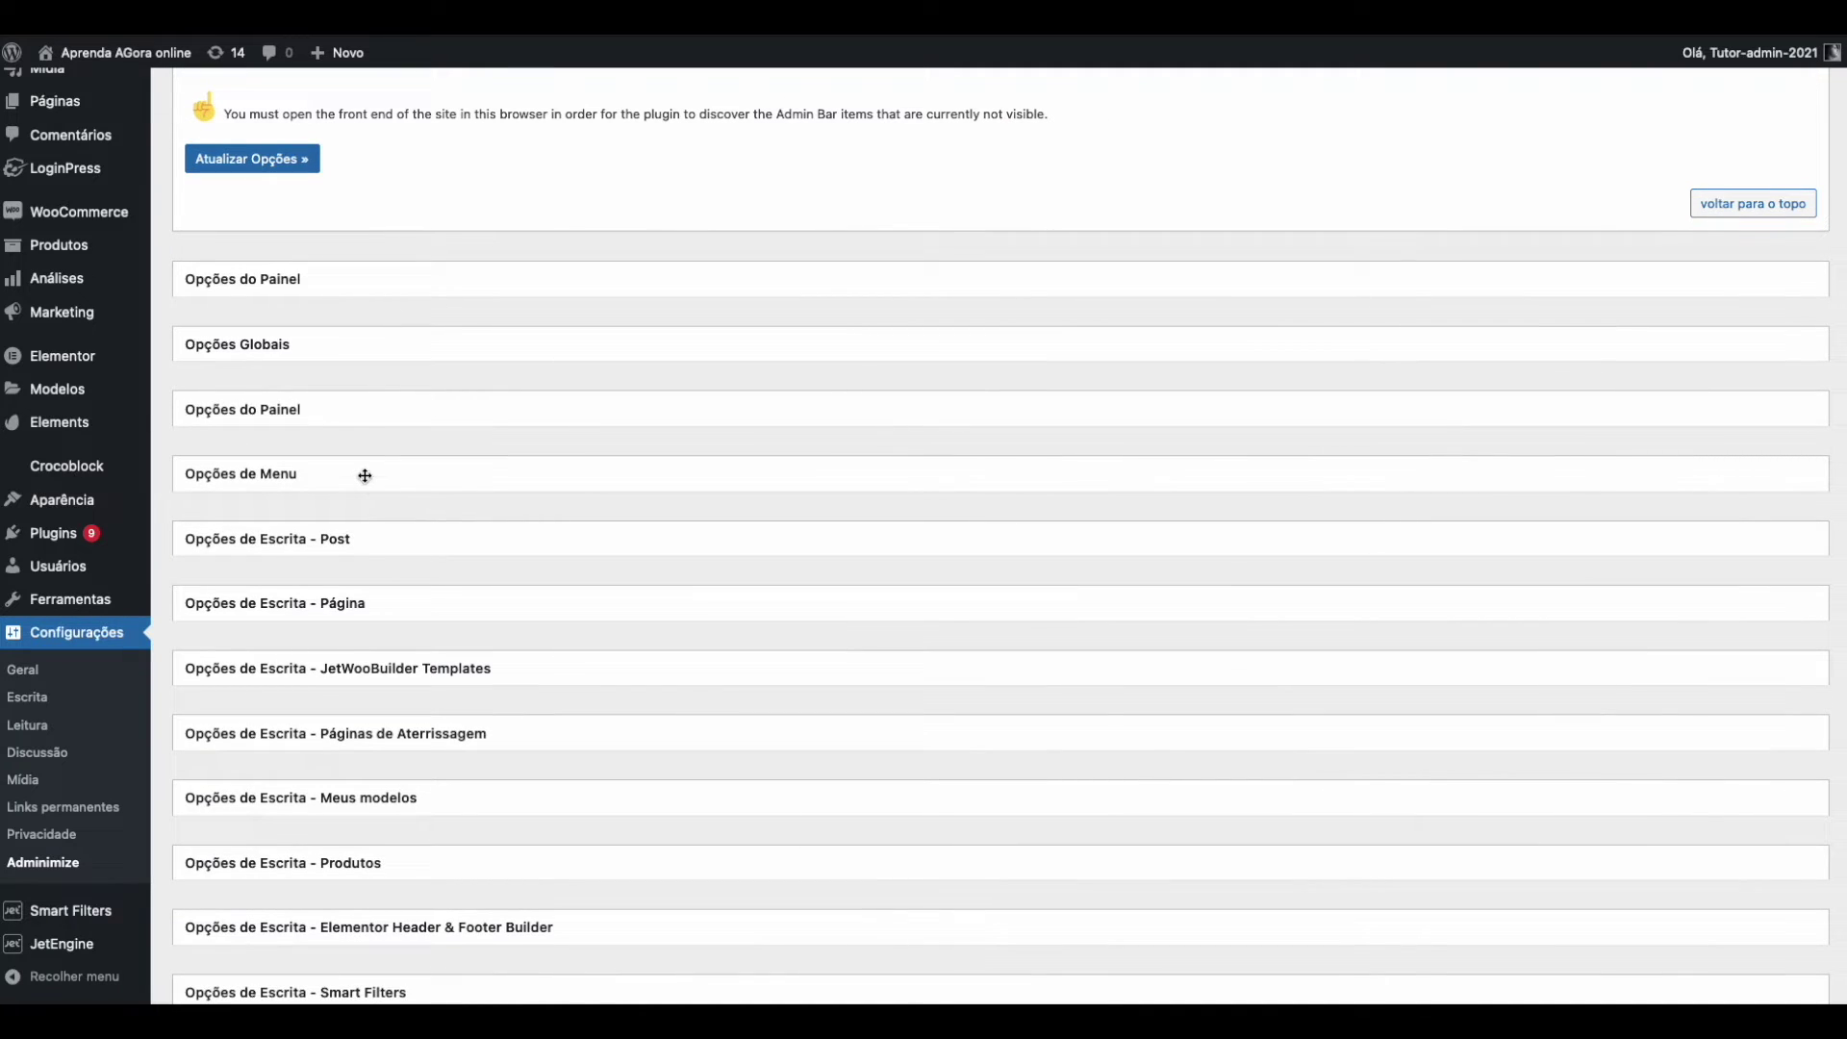
click(365, 475)
scroll(610, 571, down, 3)
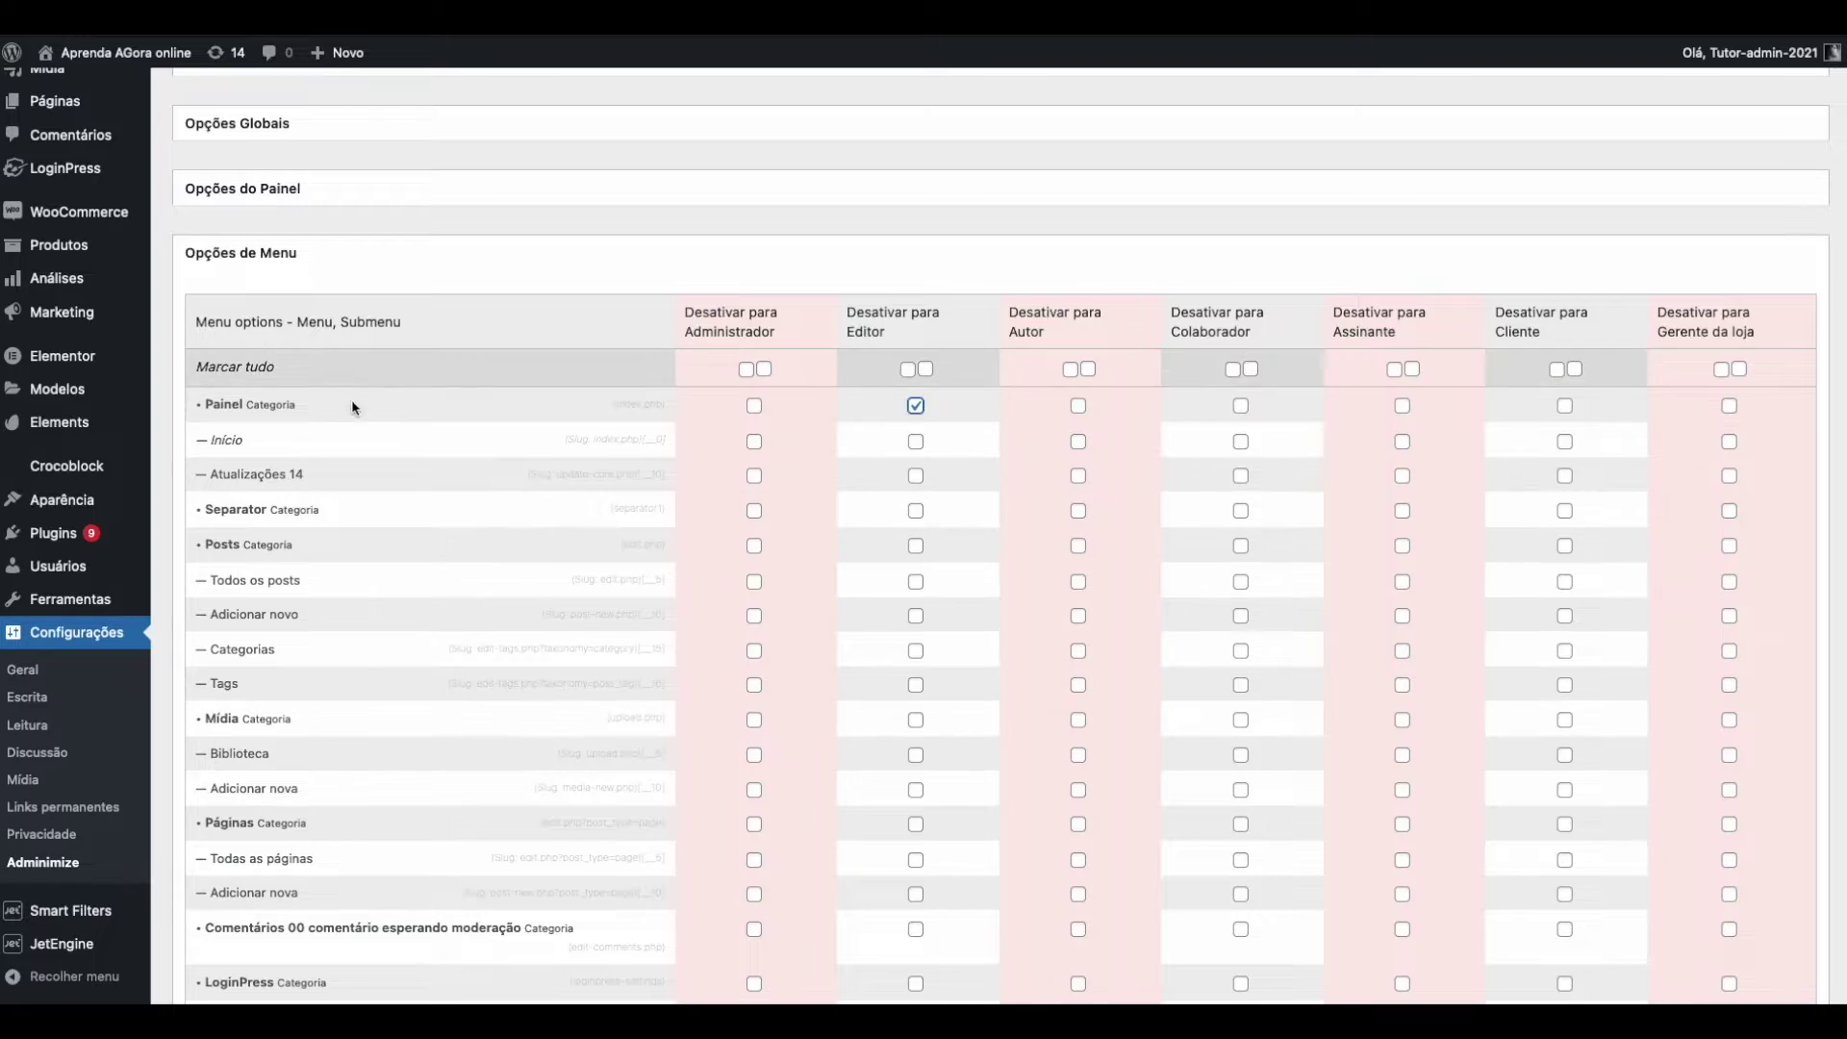
scroll(508, 814, down, 3)
scroll(508, 814, down, 20)
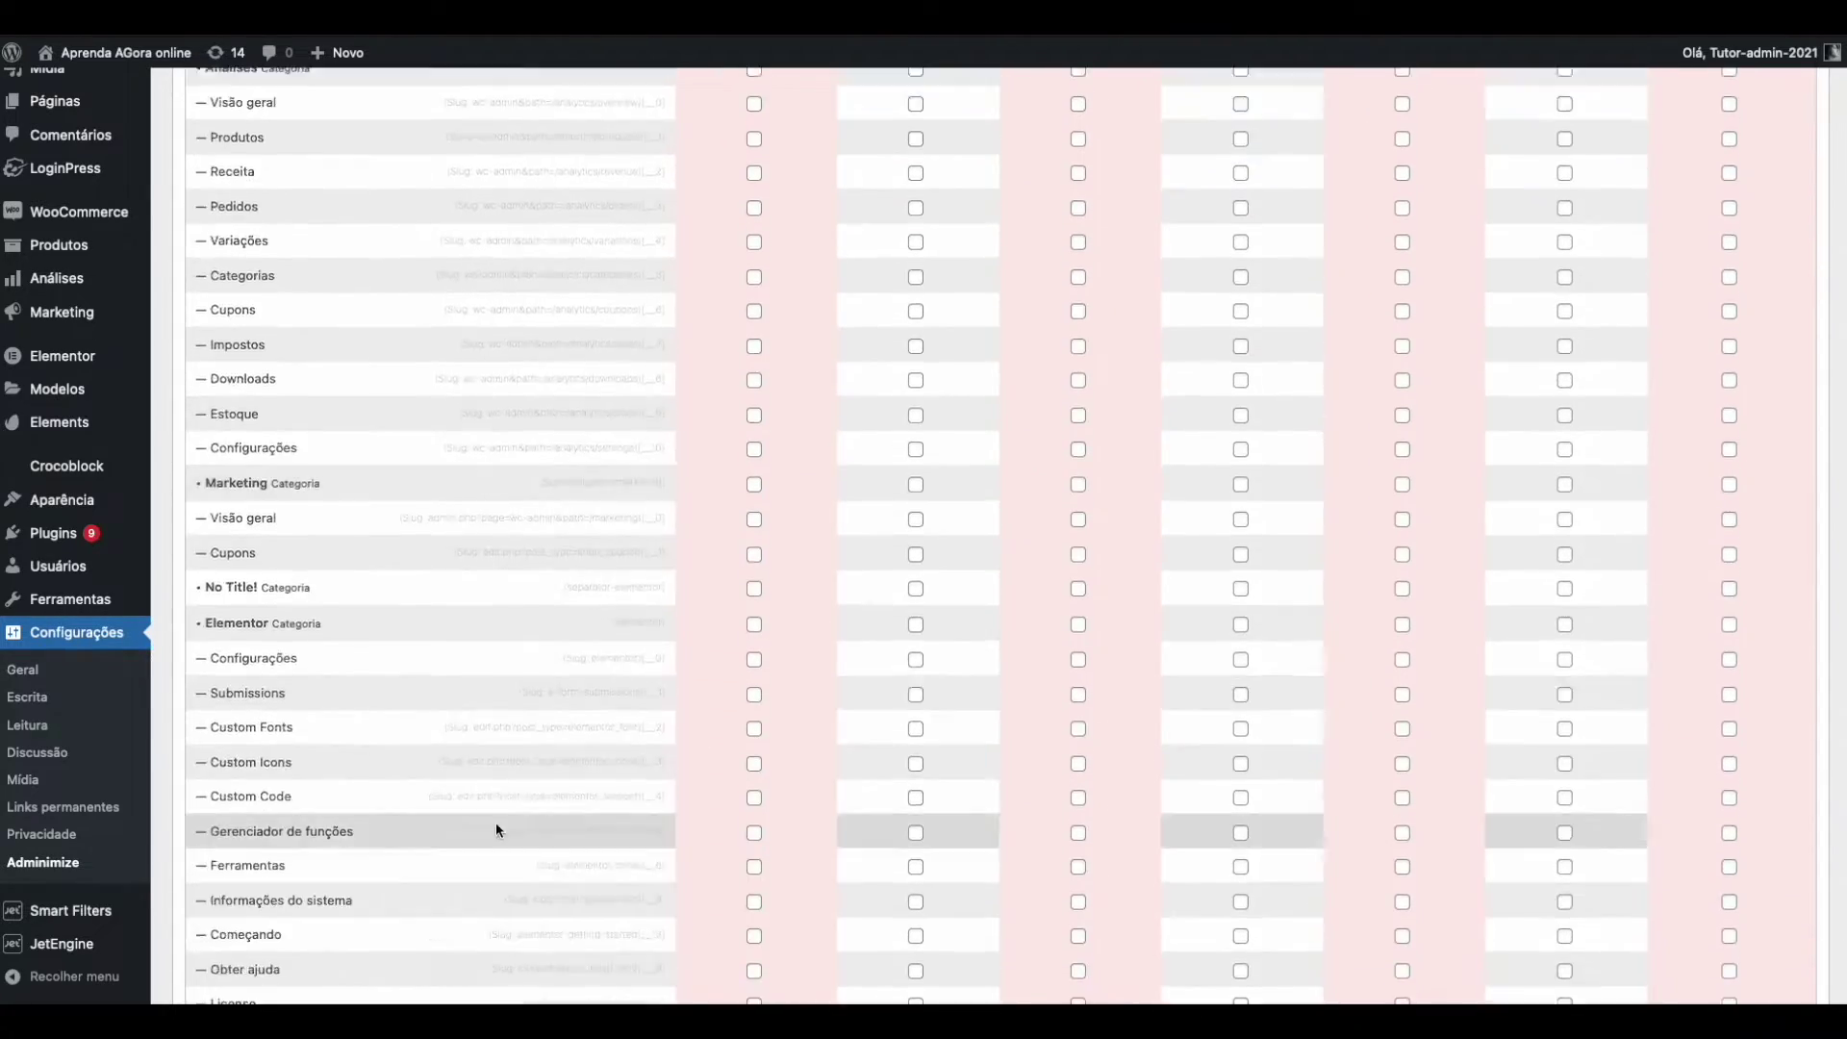
scroll(469, 818, down, 20)
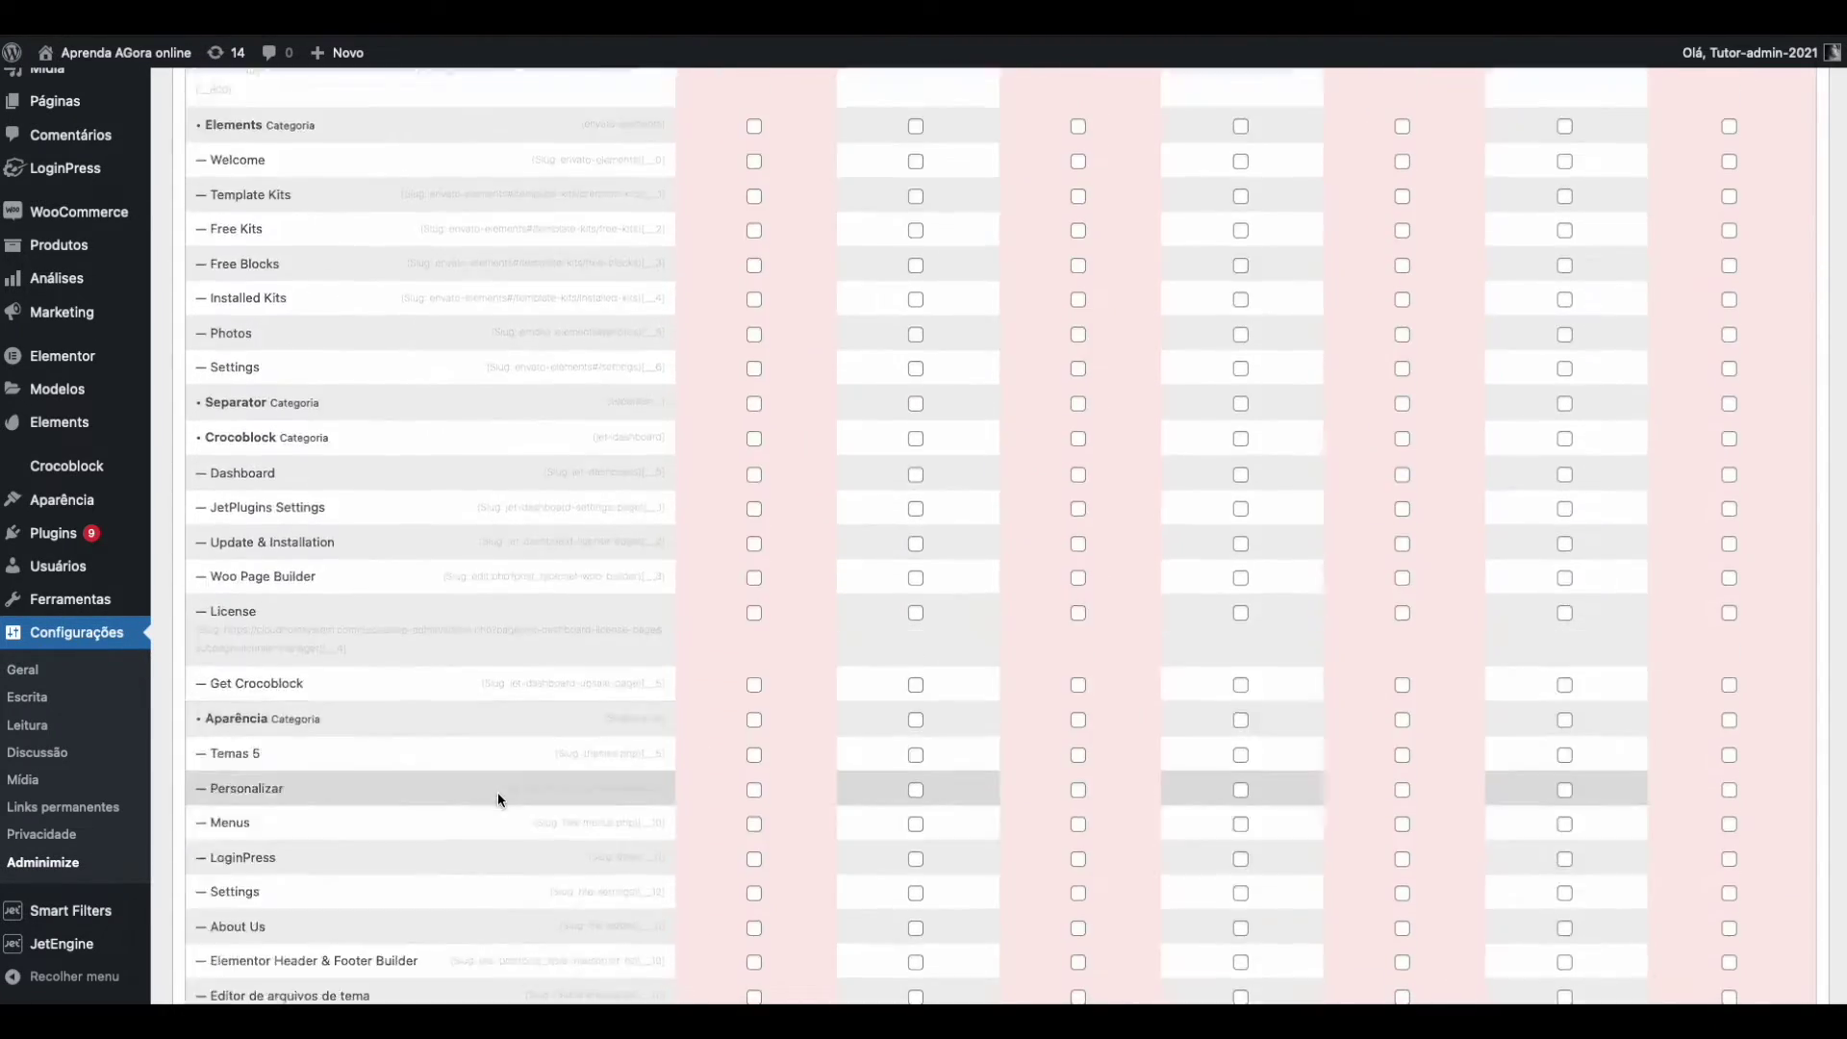
scroll(491, 731, down, 8)
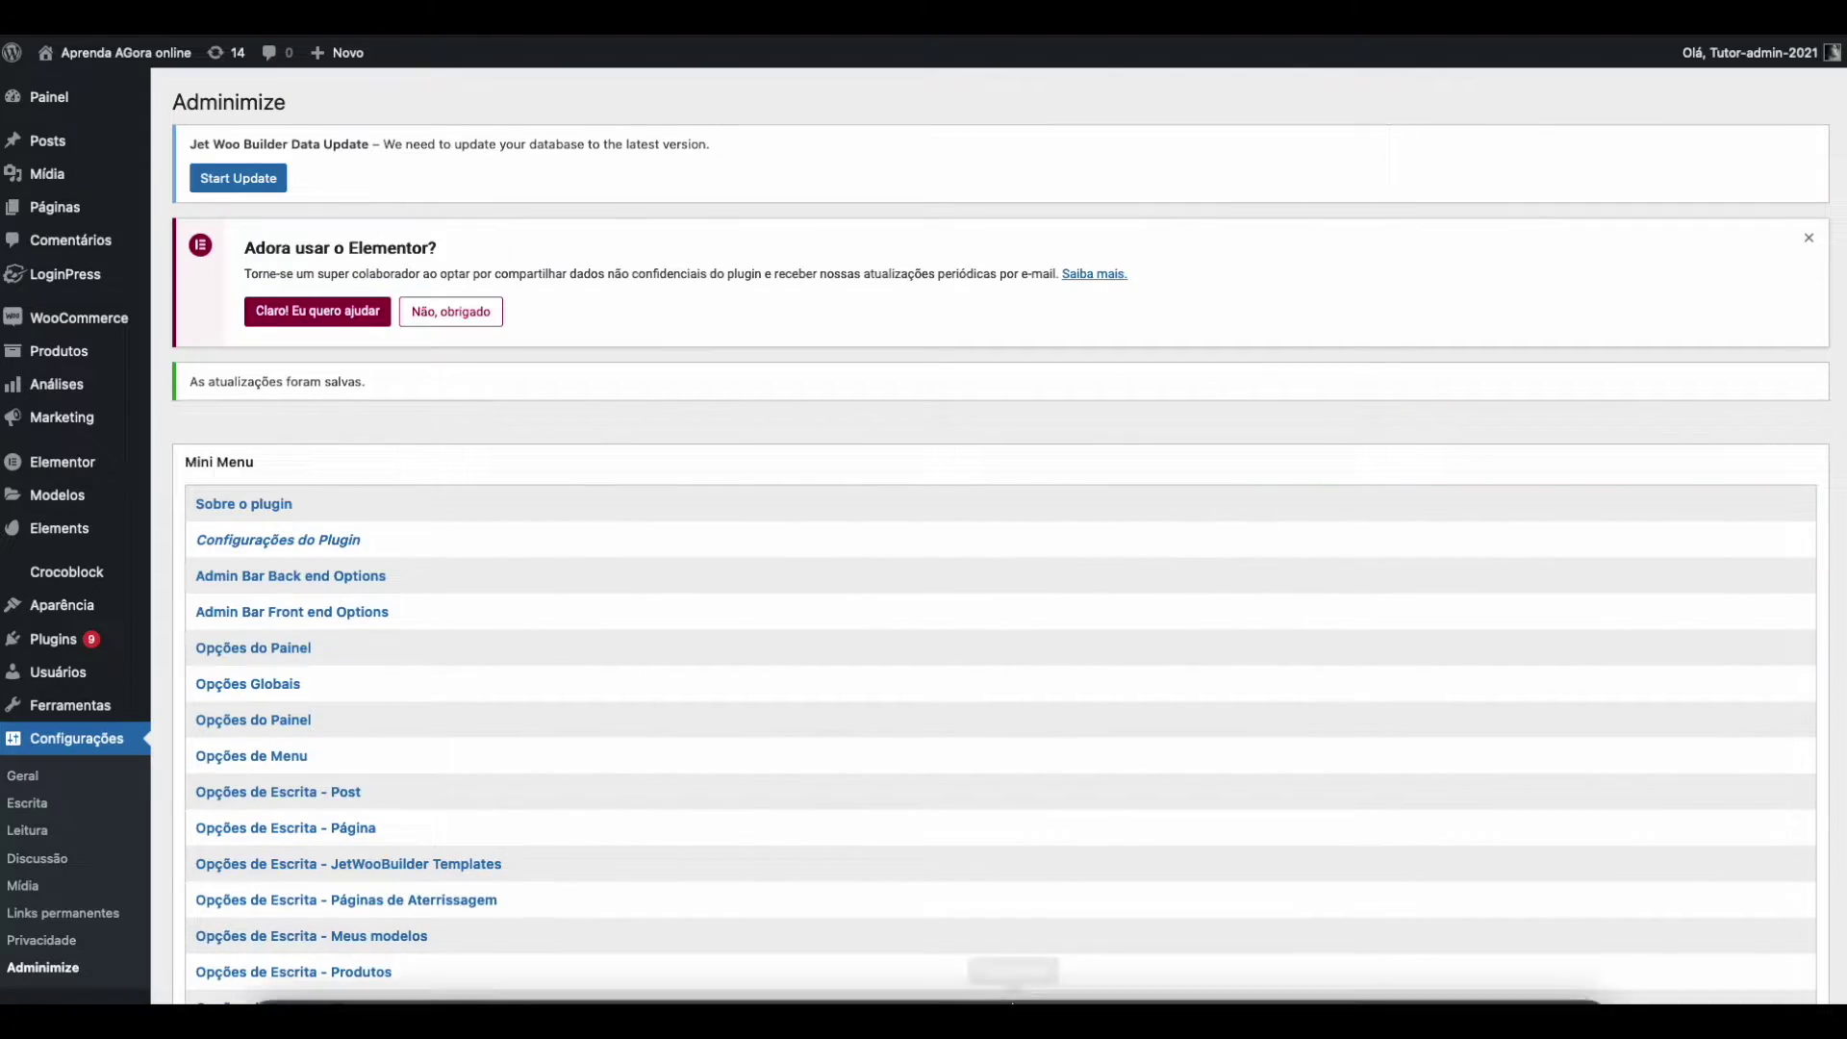
Check the Editor account's admin menu in Firefox for the Painel item and return to Adminimize in Chrome.
mouse_move(1145, 962)
click(1213, 962)
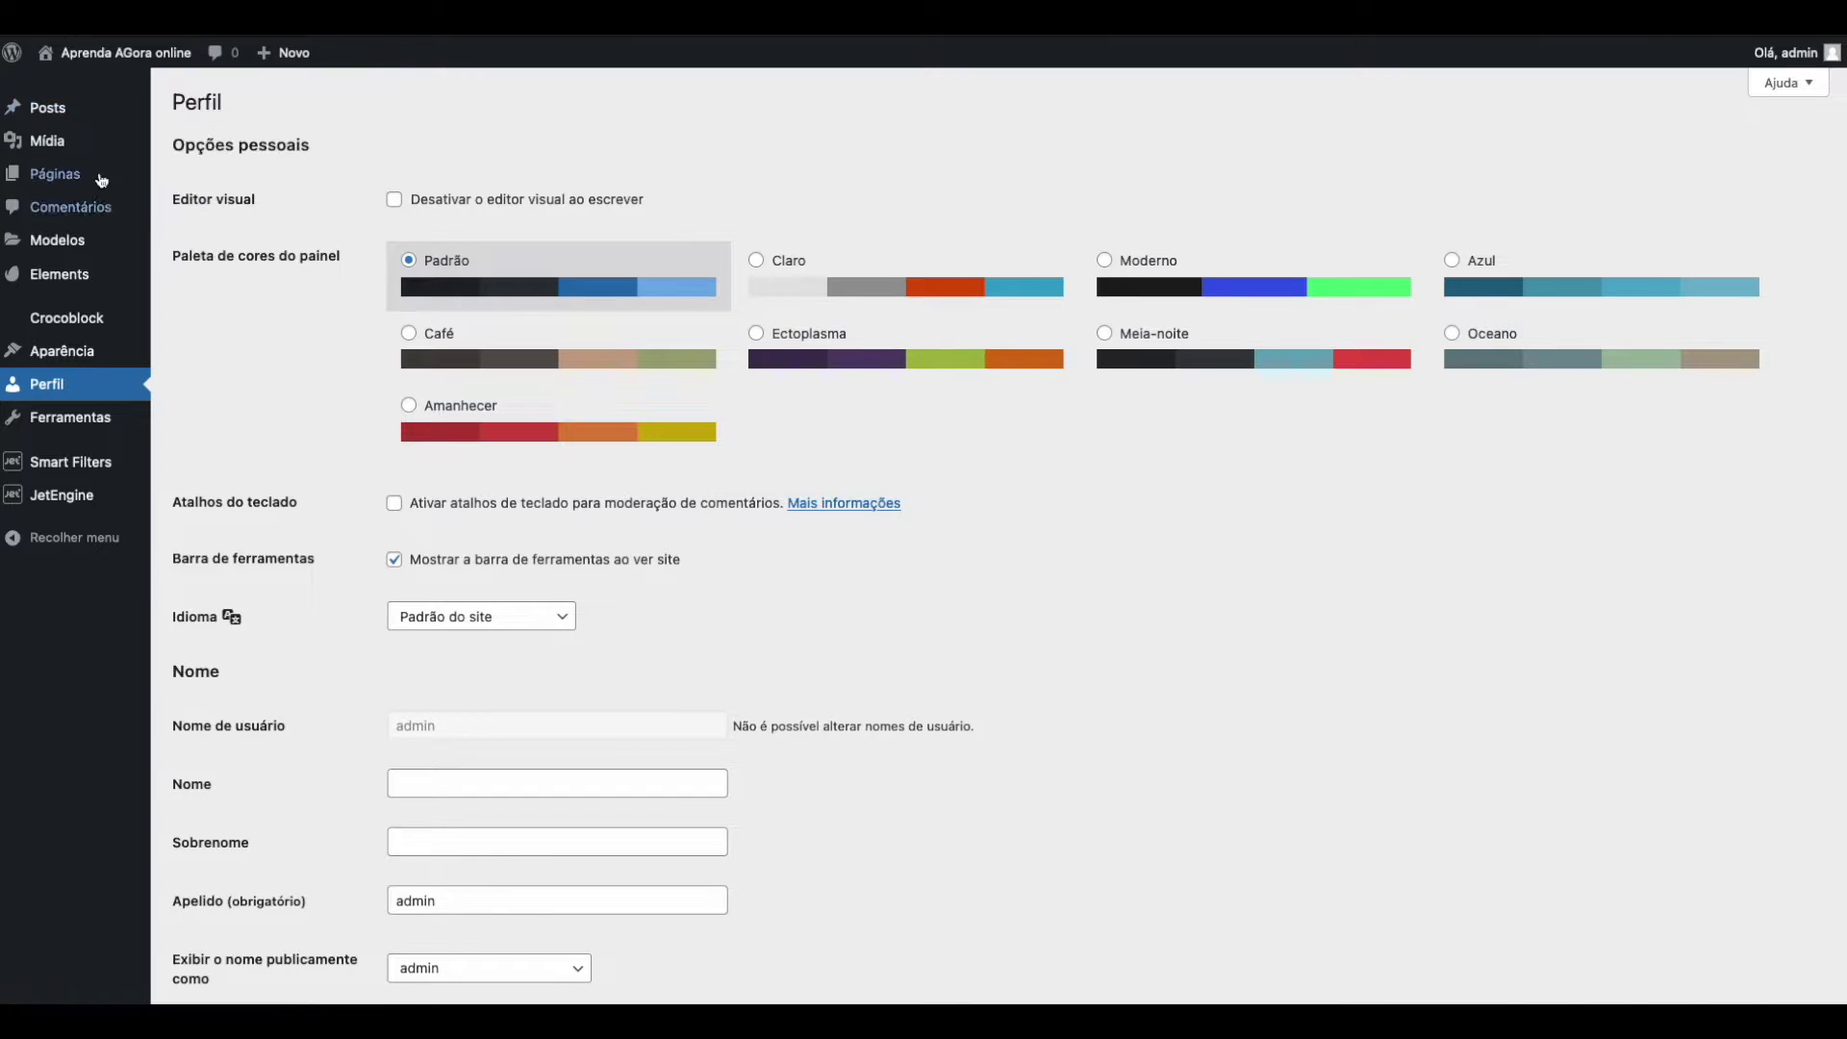
mouse_move(60, 120)
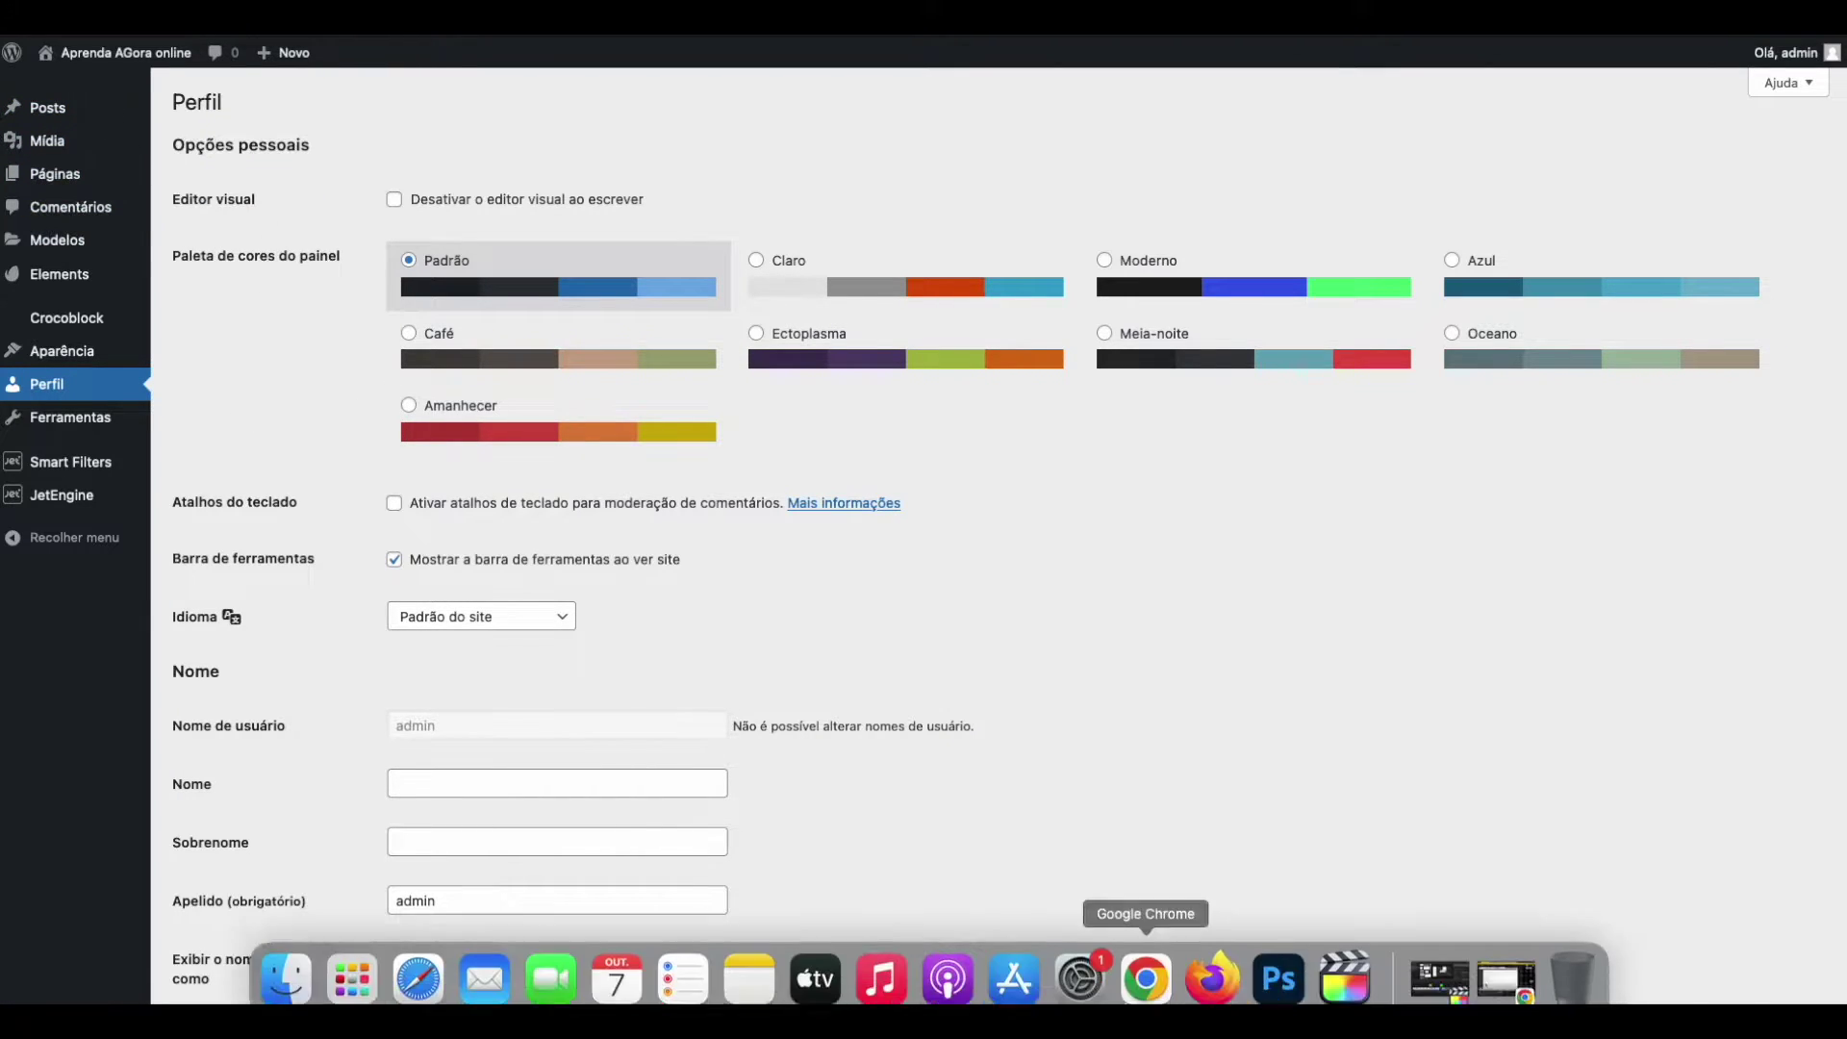
click(1184, 979)
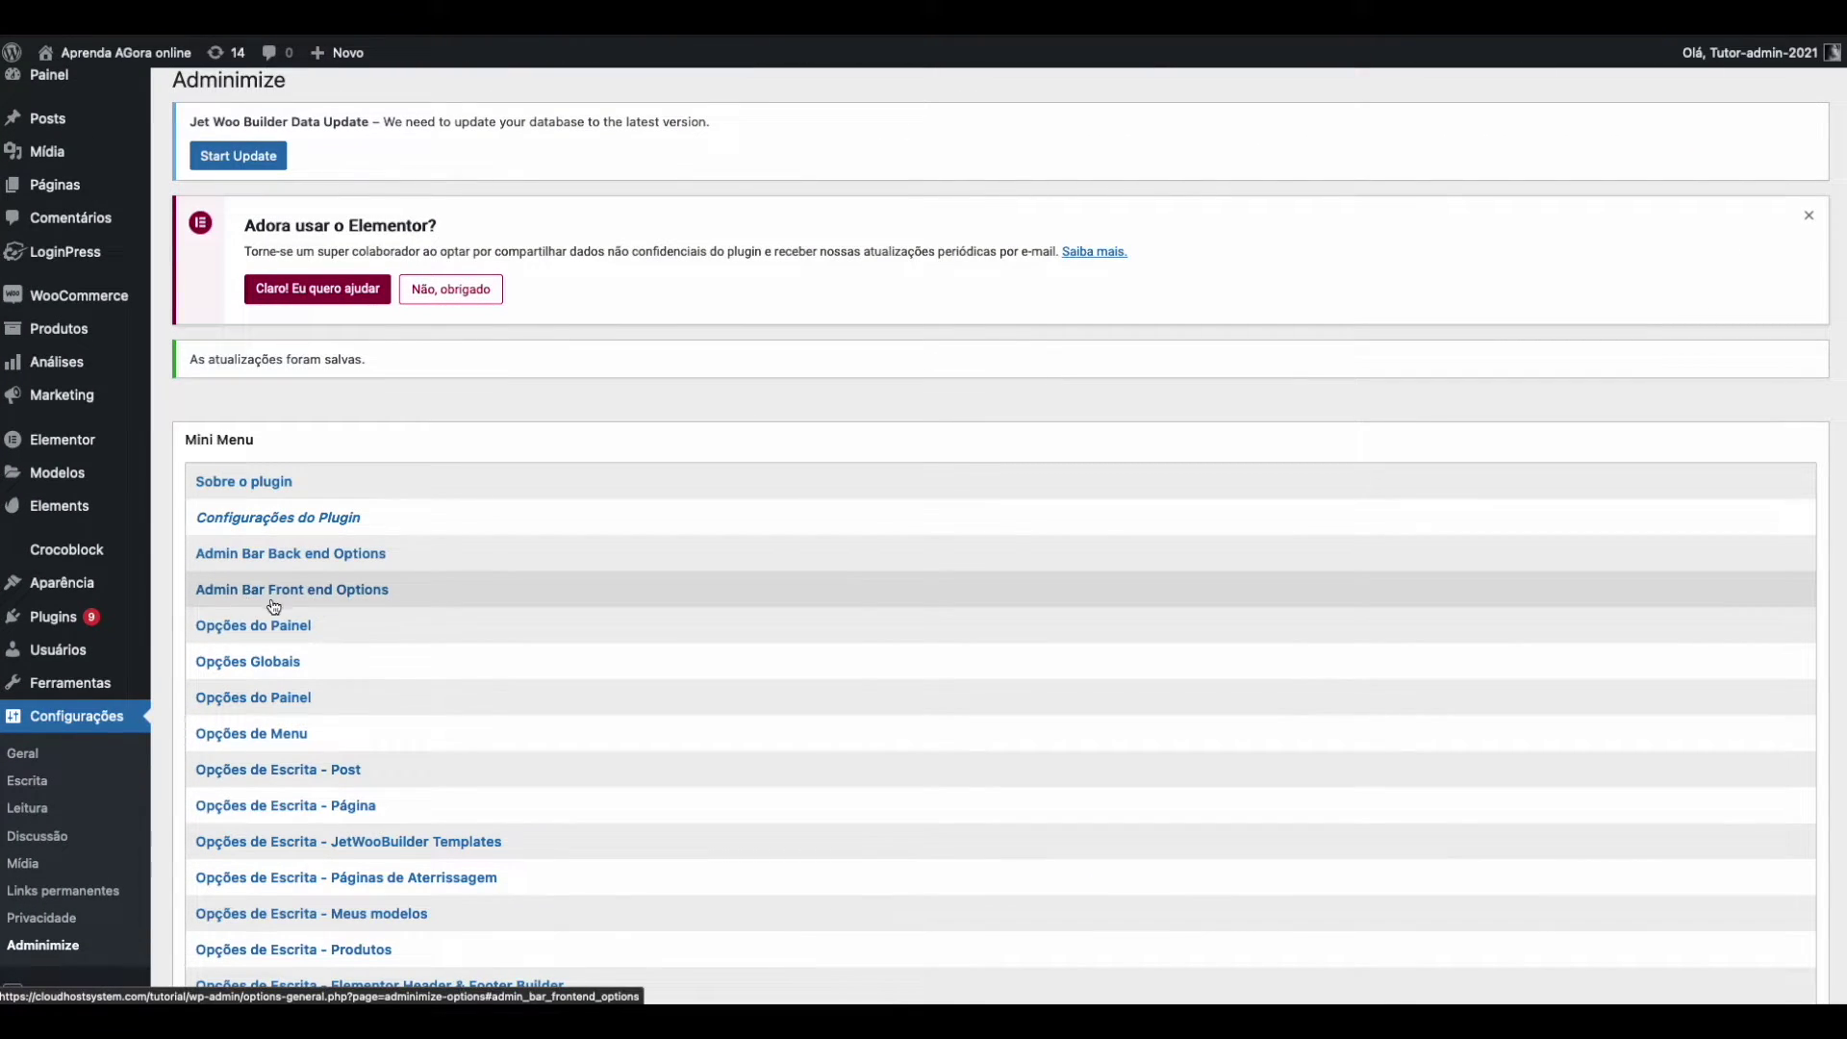
Examine the menu categories and submenu items that can be disabled per role in Opções de Menu.
click(452, 597)
scroll(438, 491, down, 1)
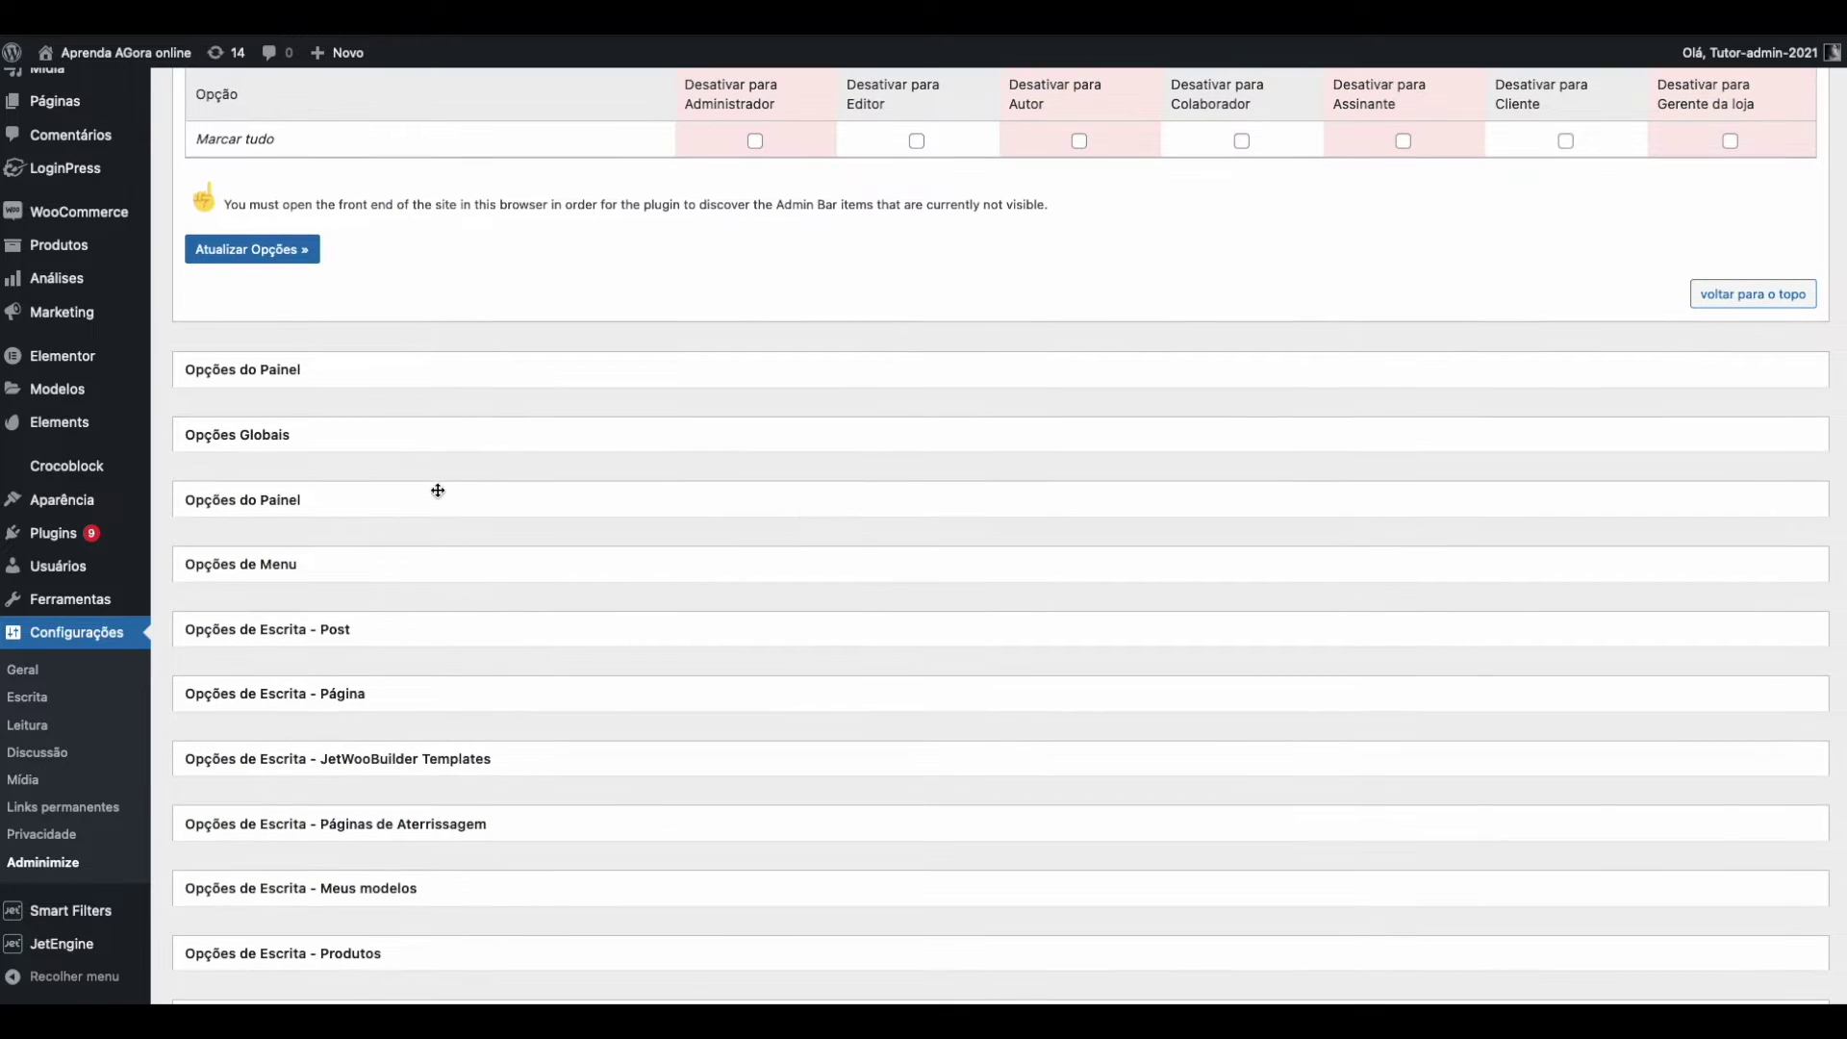
click(332, 564)
scroll(766, 567, down, 6)
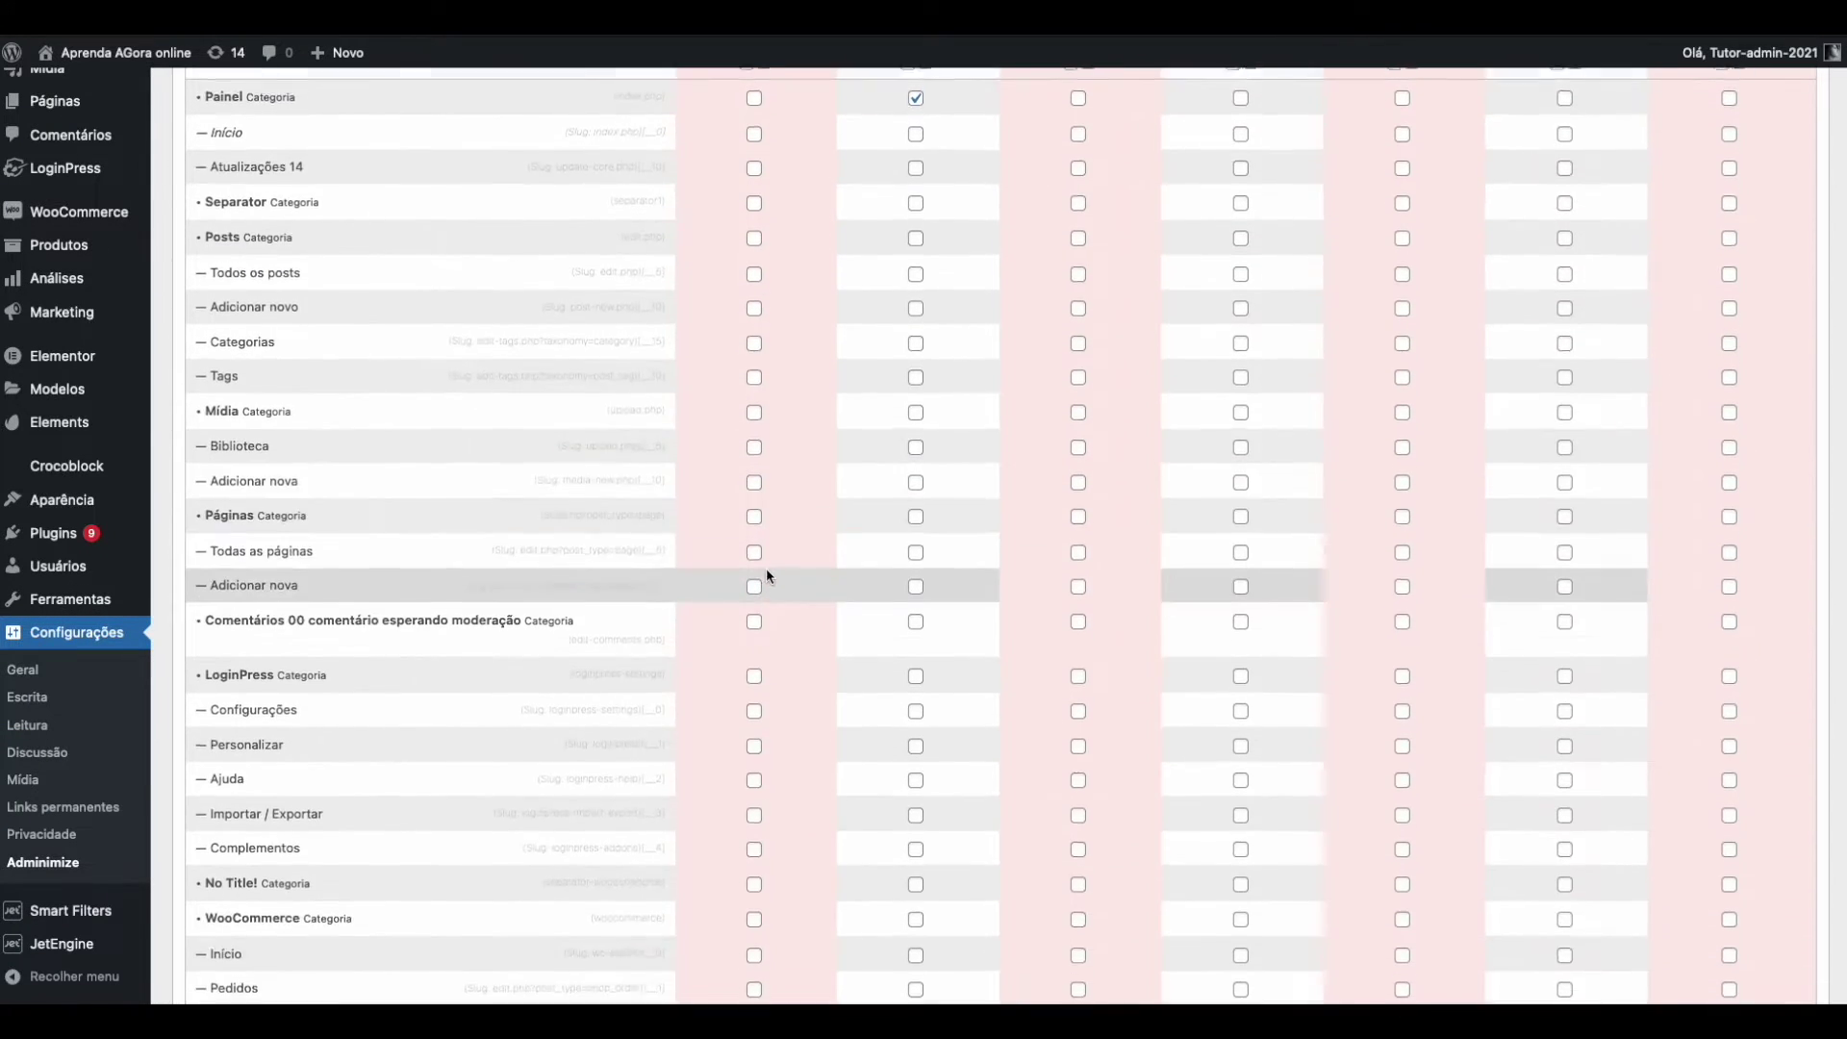
scroll(764, 567, up, 3)
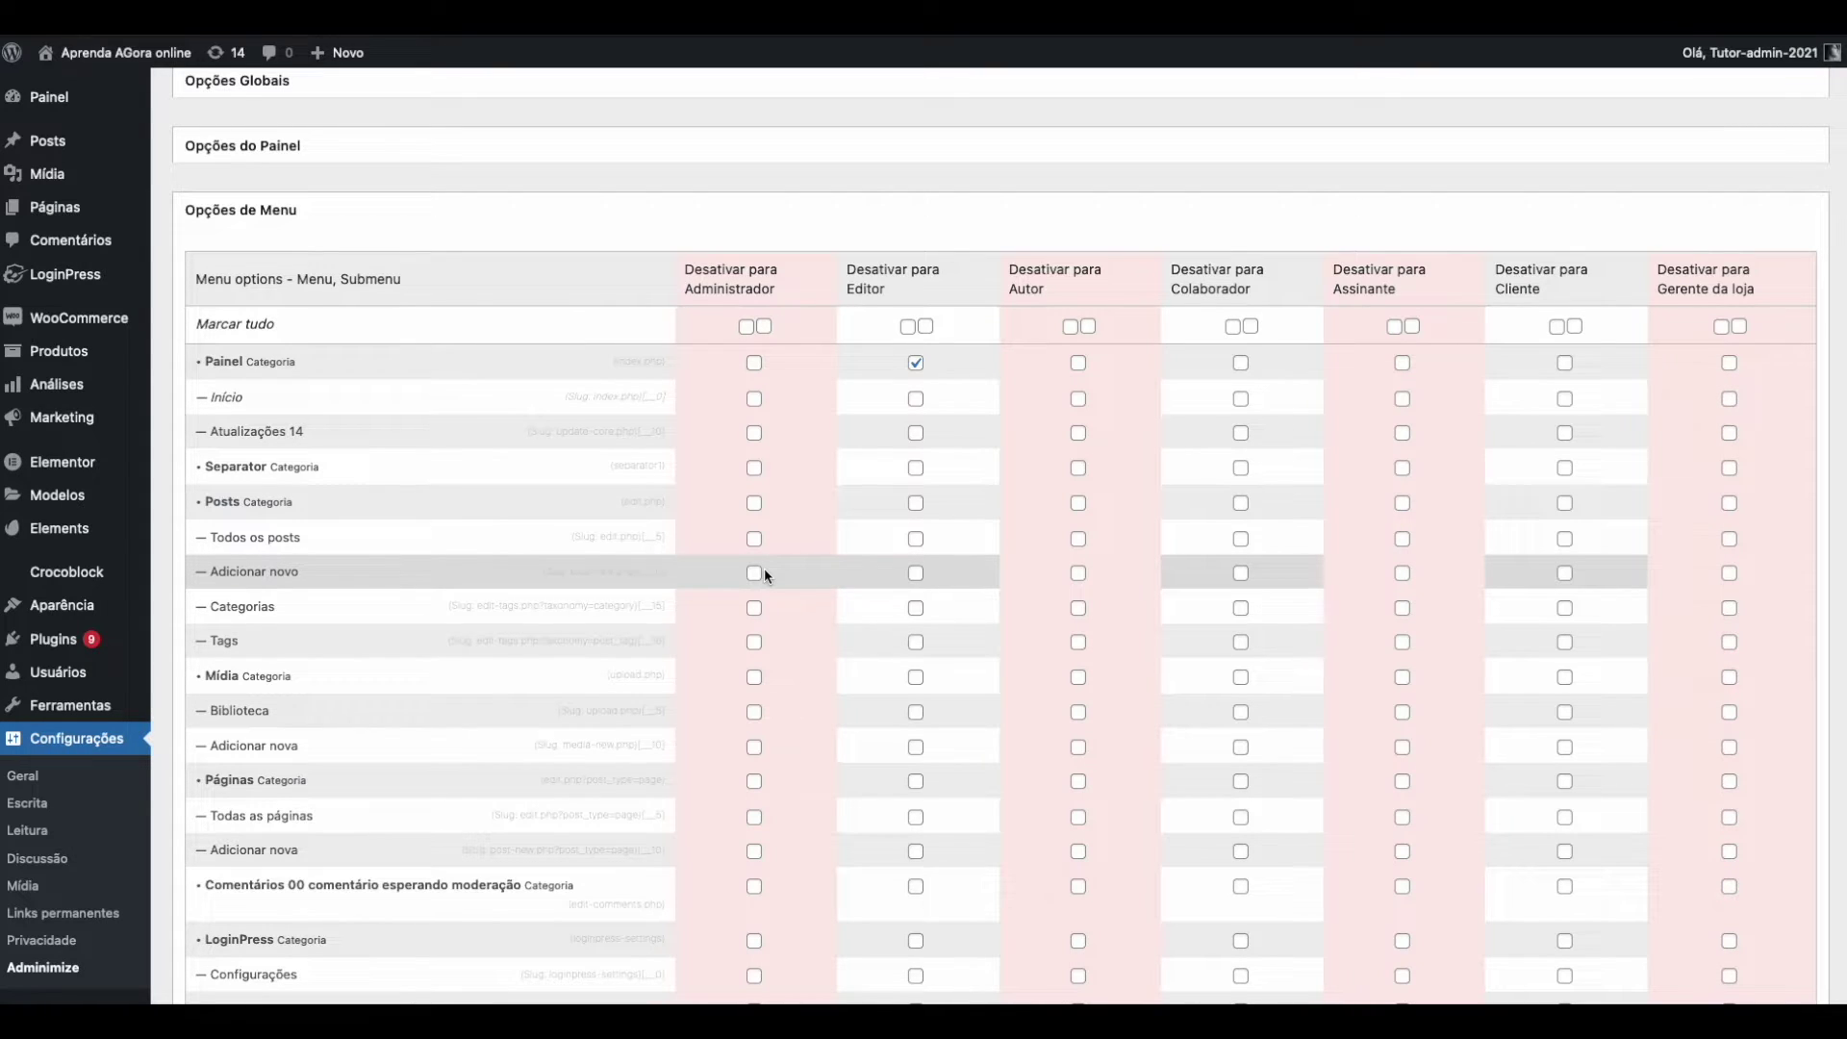
scroll(772, 580, down, 10)
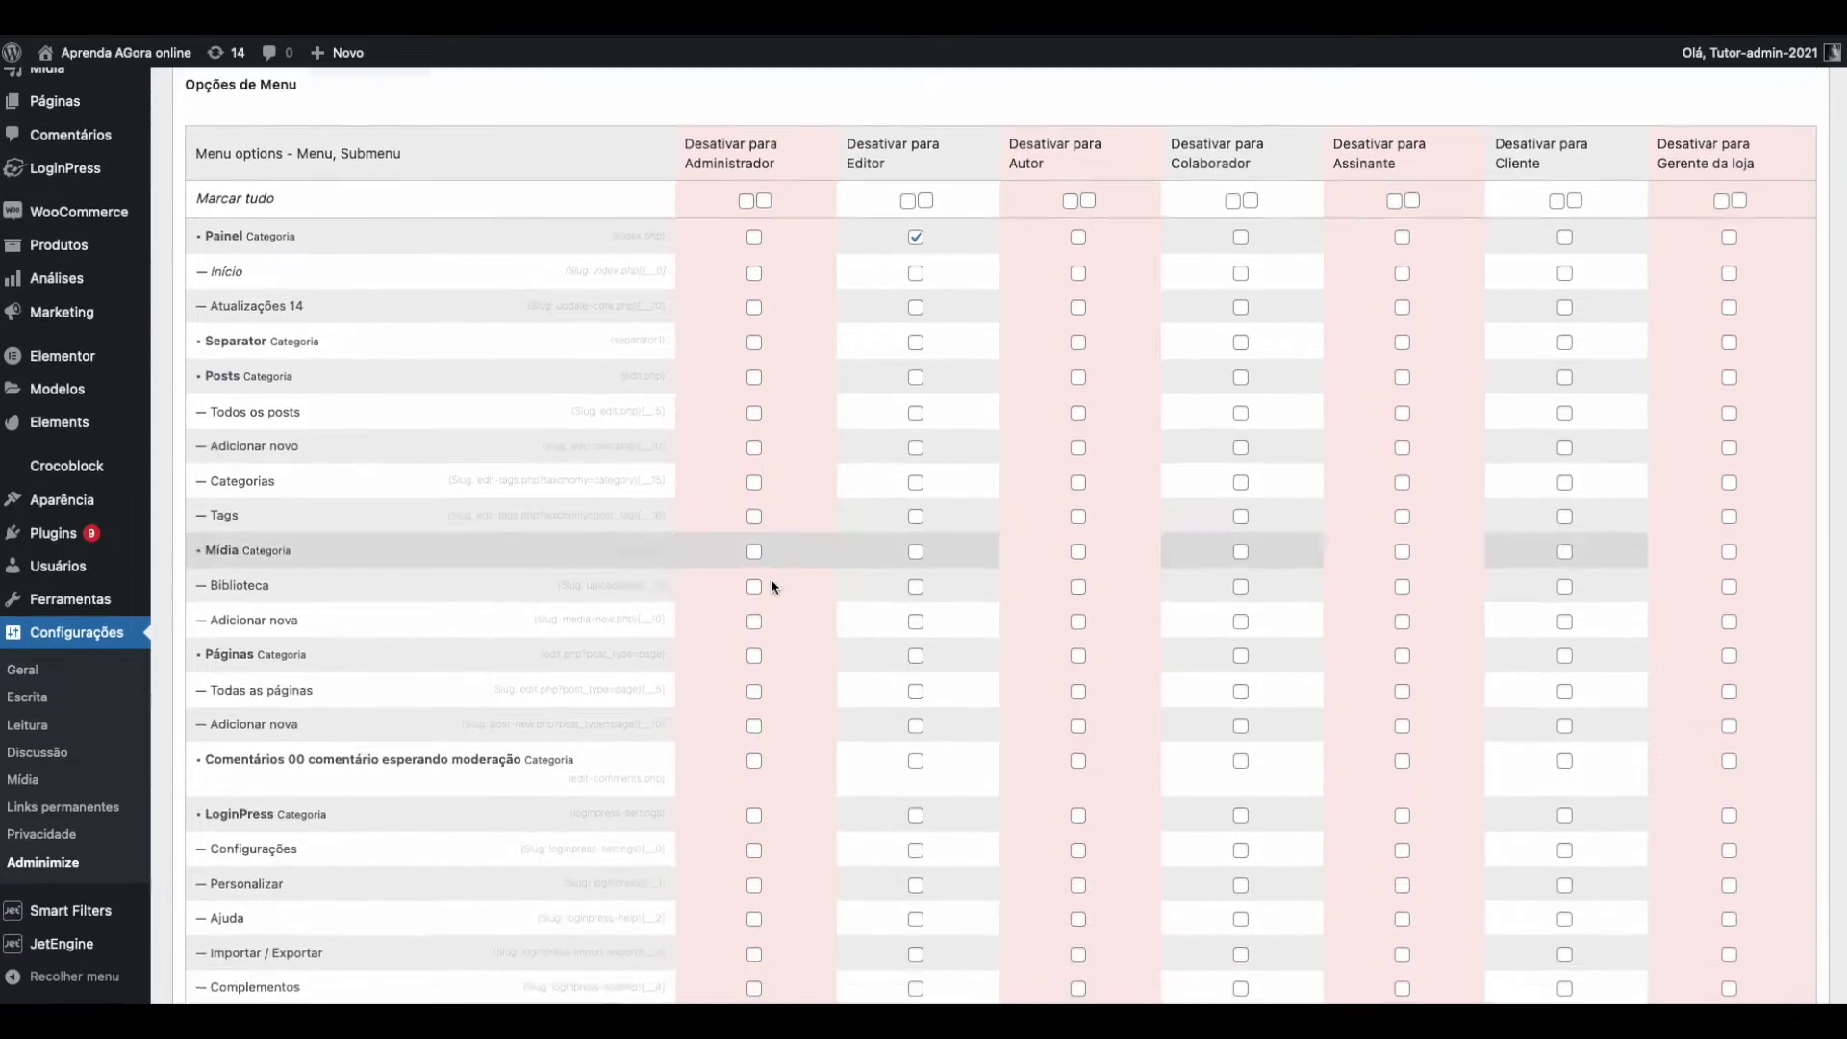
scroll(775, 592, down, 20)
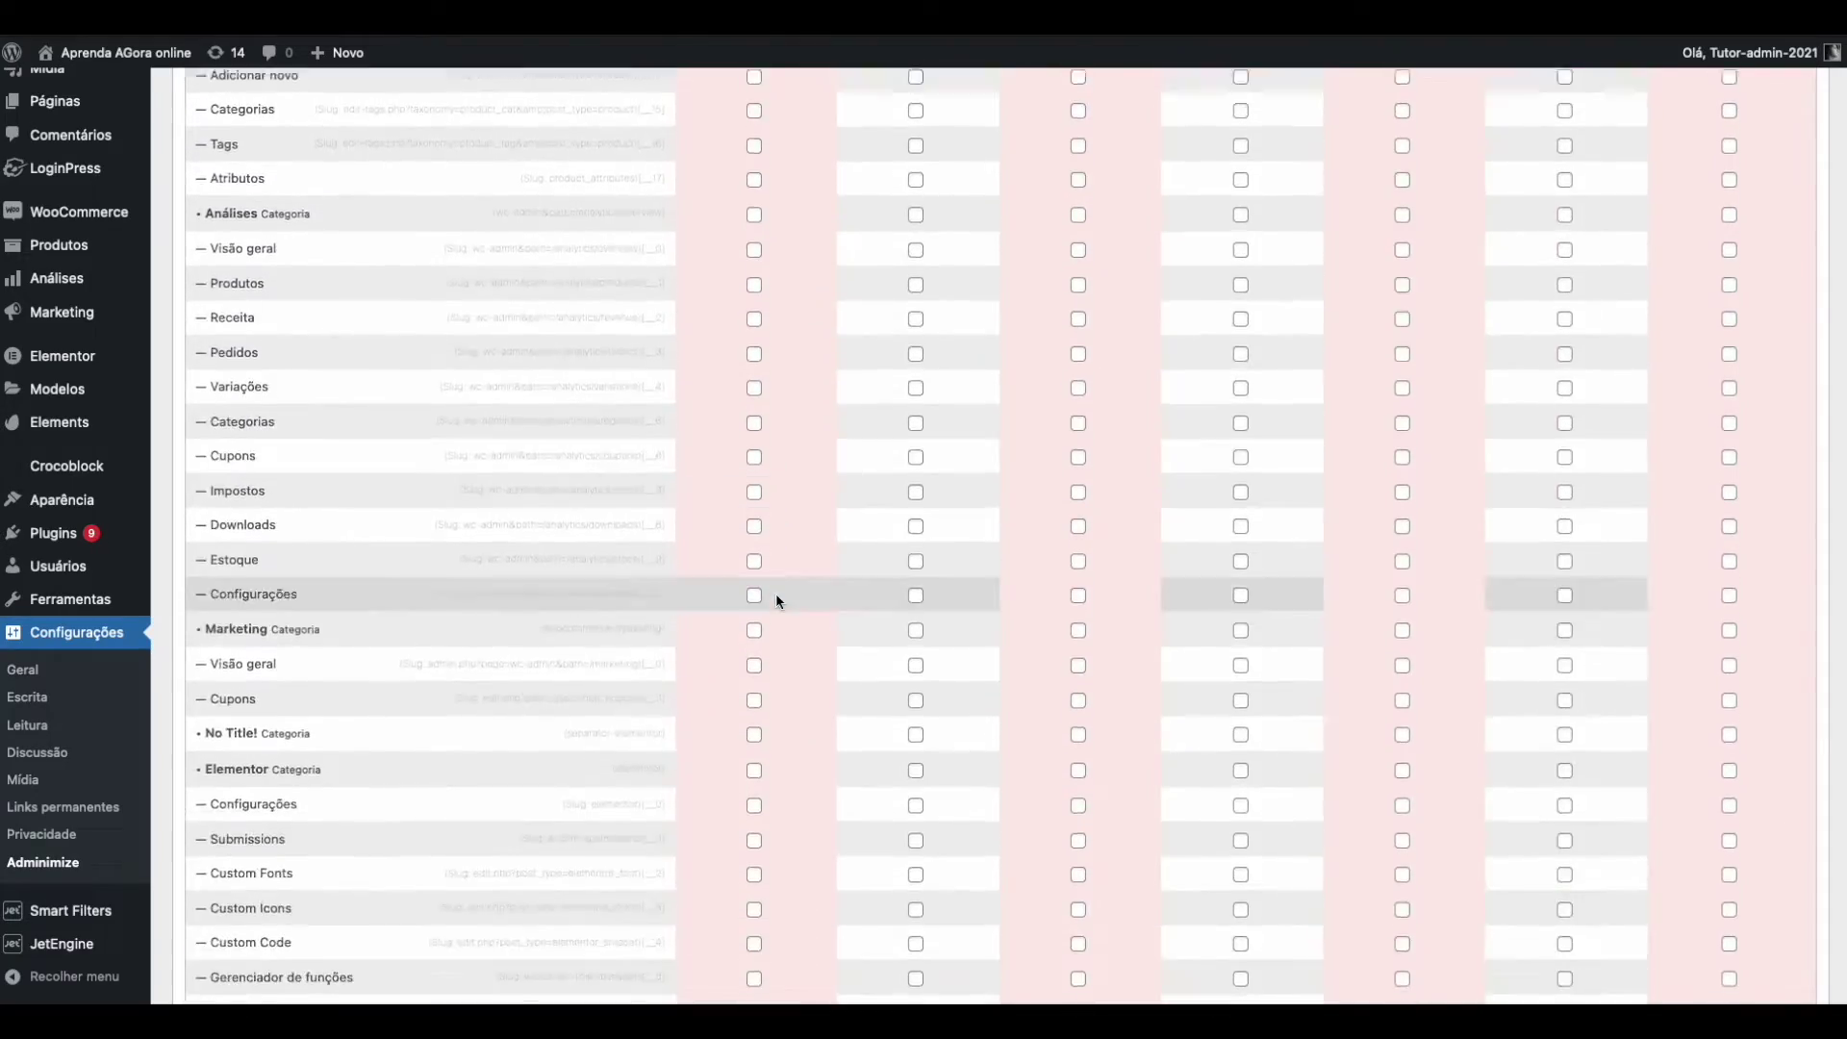
scroll(799, 570, up, 20)
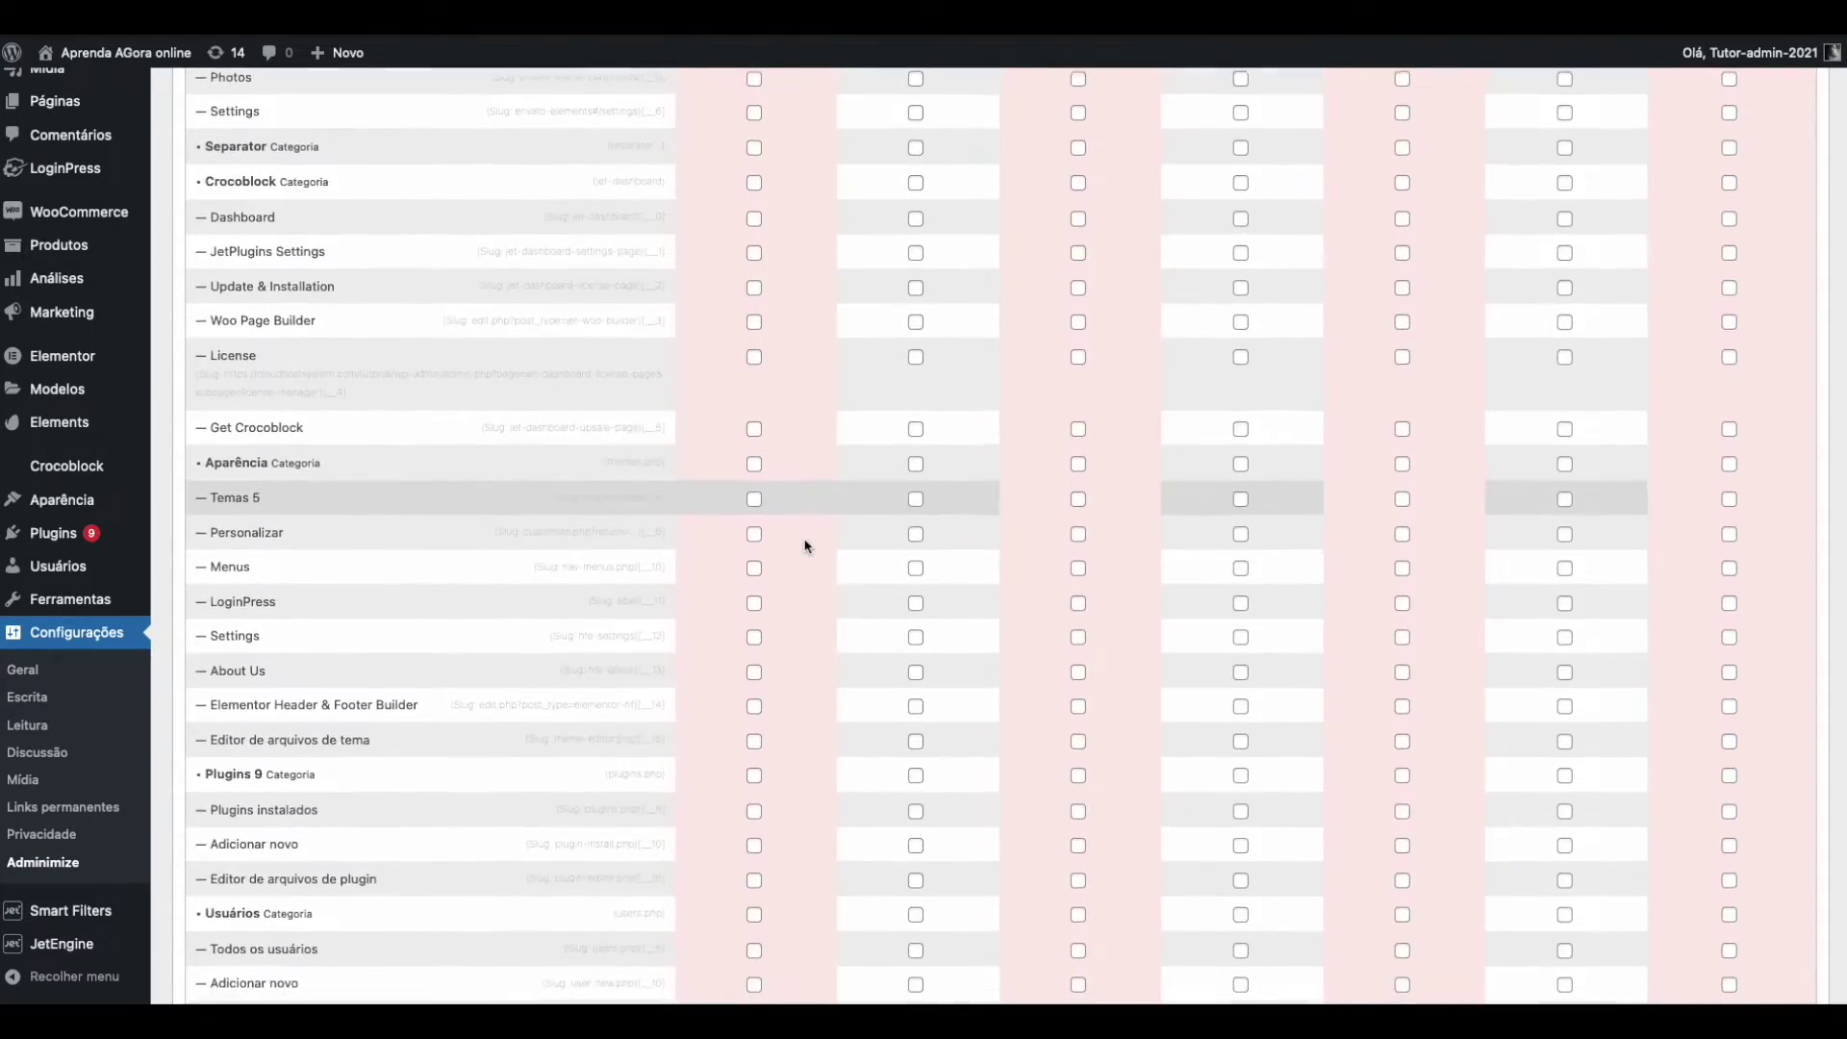
scroll(849, 542, up, 2)
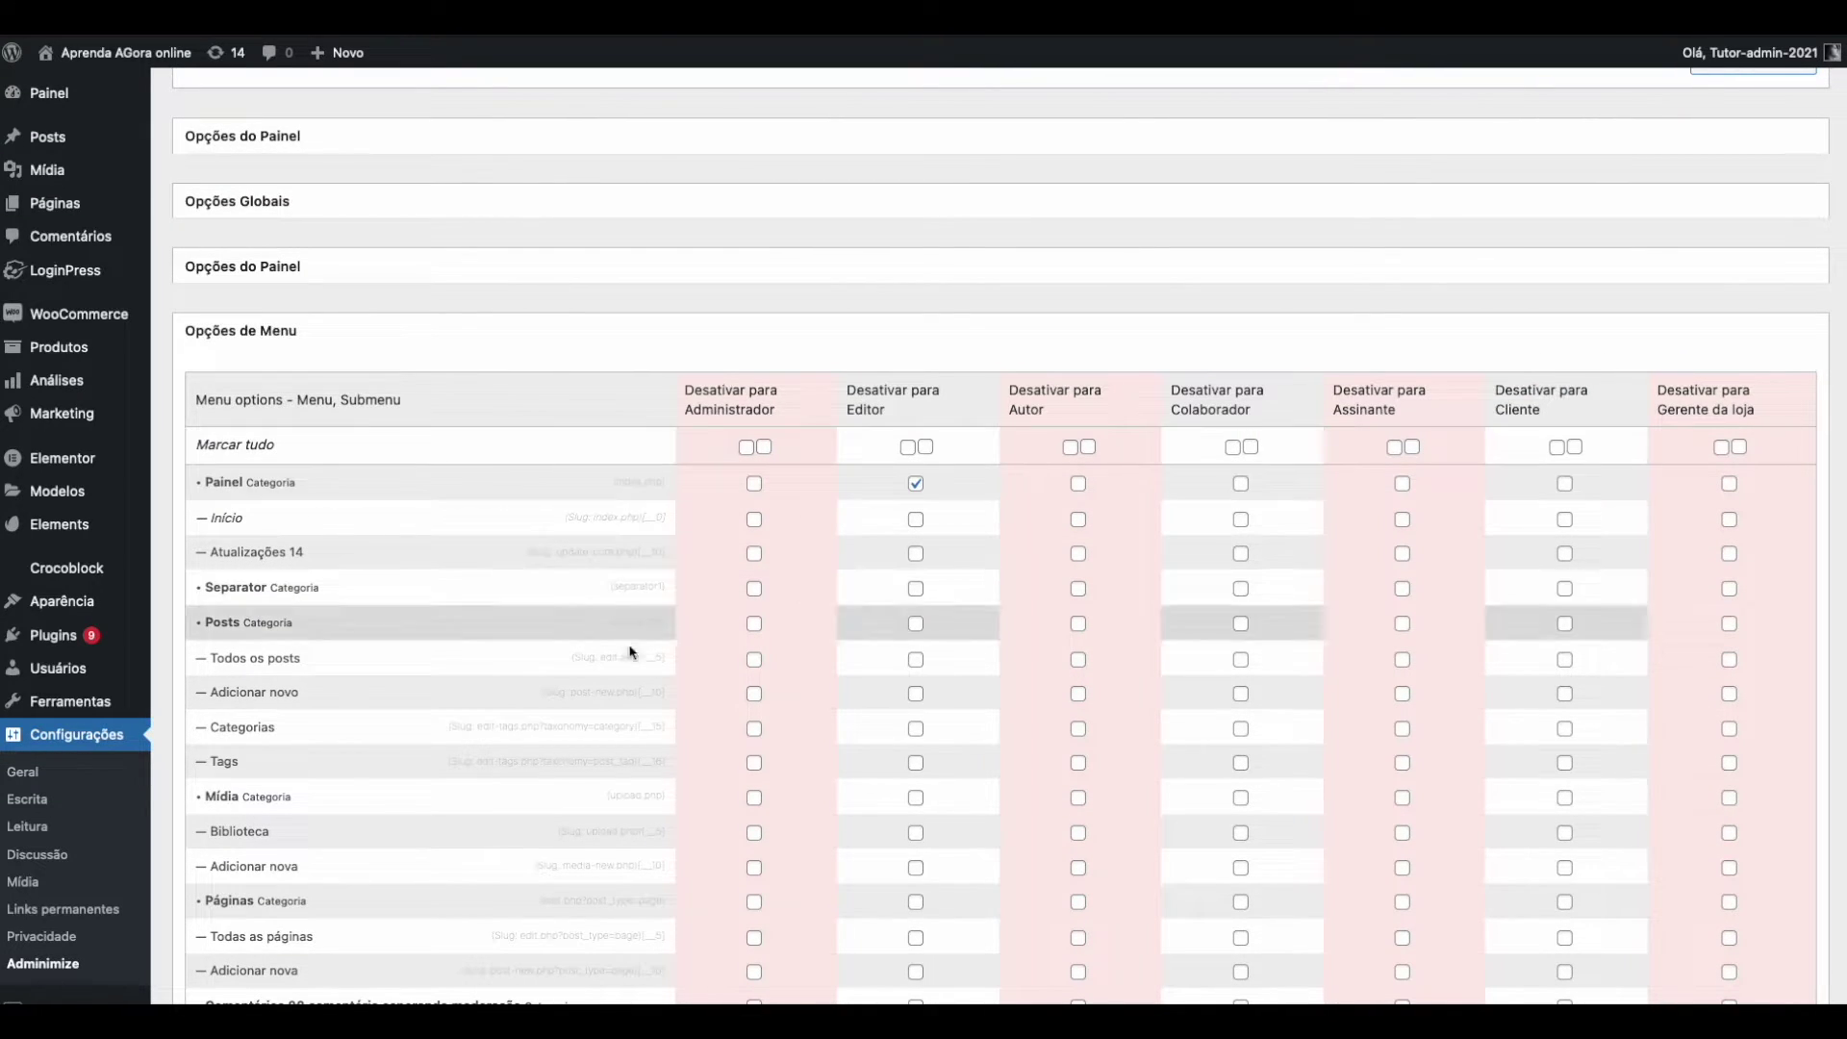
scroll(511, 725, down, 6)
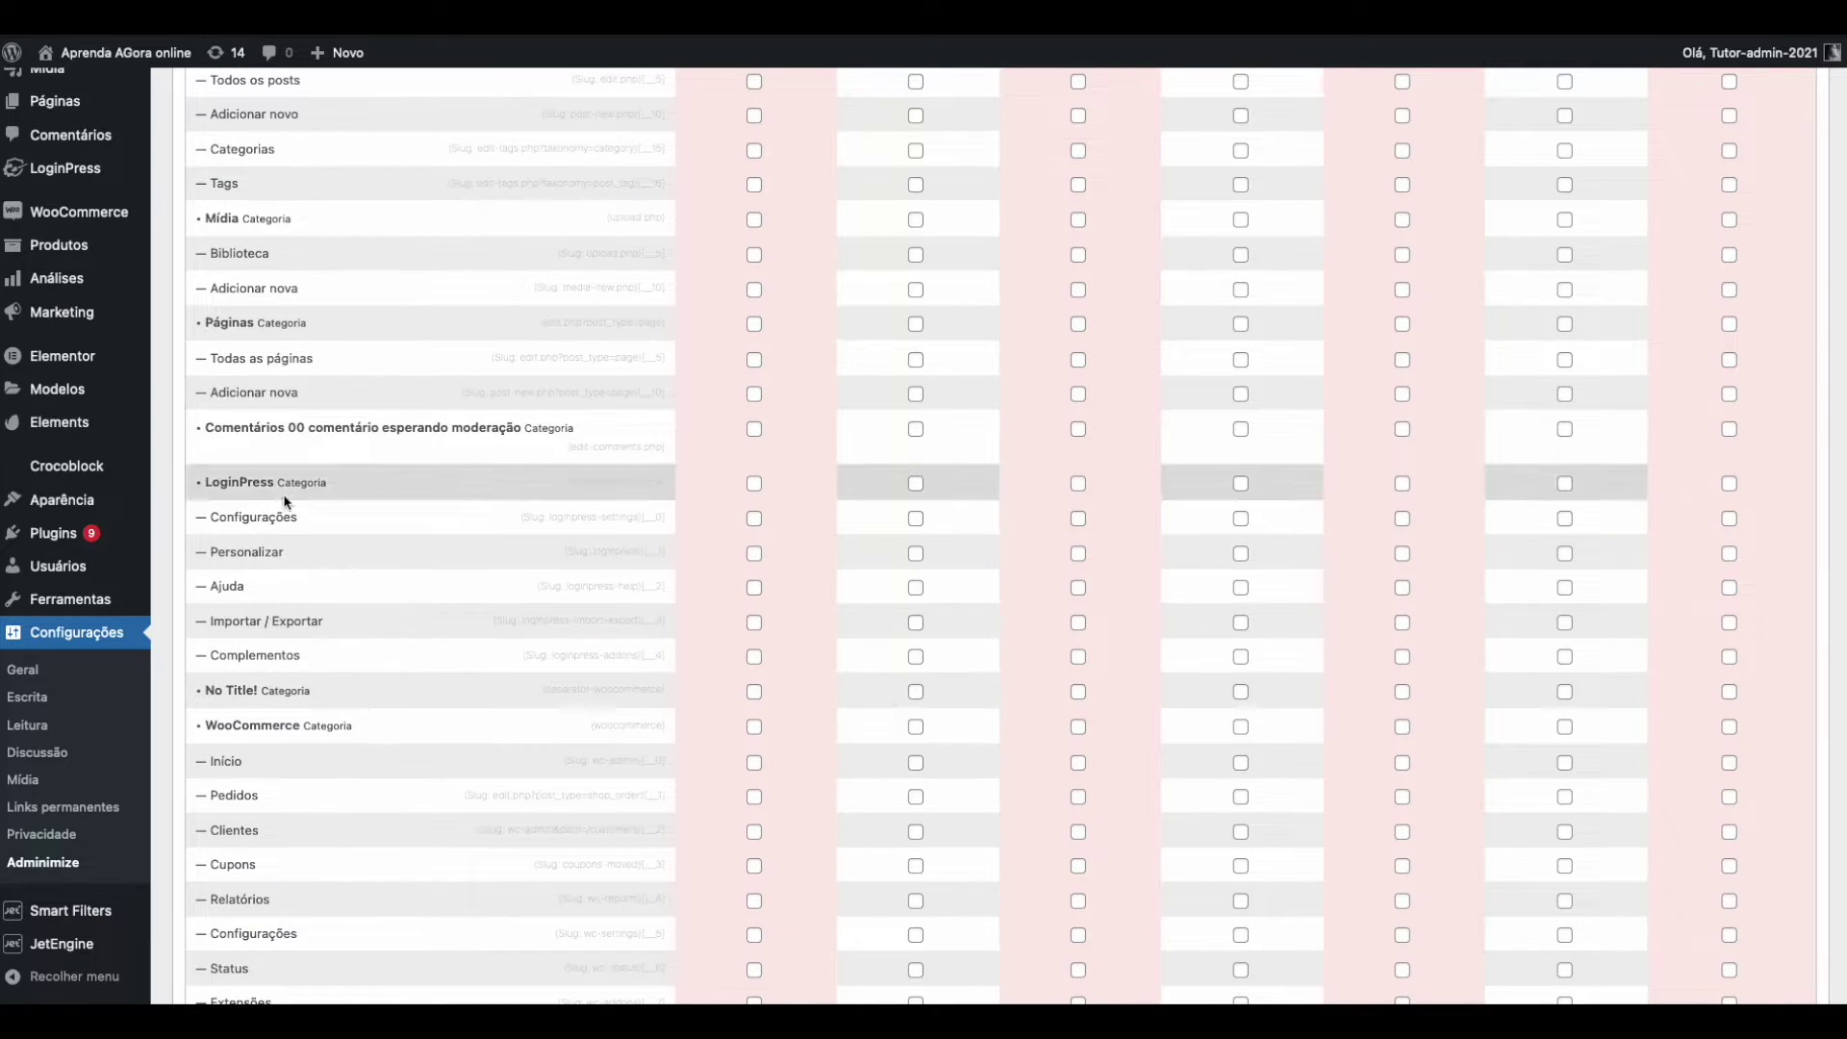
scroll(447, 498, up, 3)
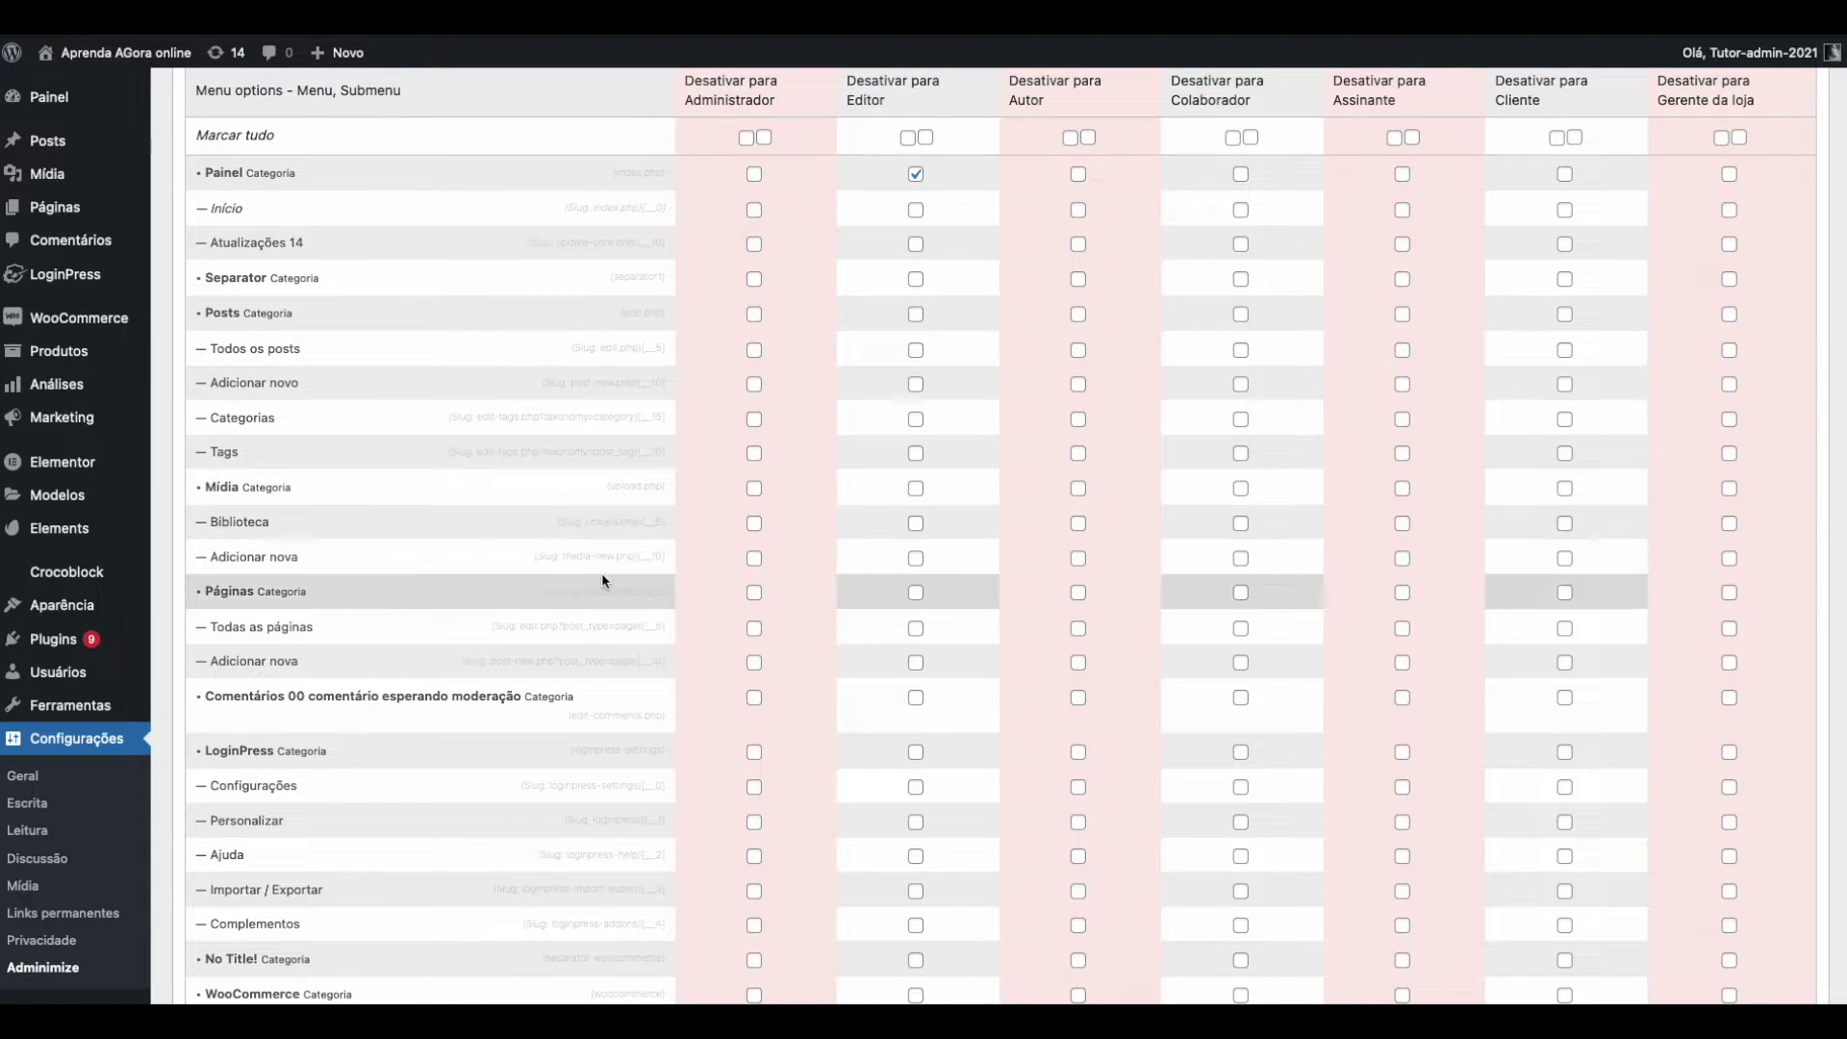
Try marking all menu categories for the Editor role with Marcar tudo, and restore Painel as the only disabled category.
scroll(878, 528, up, 4)
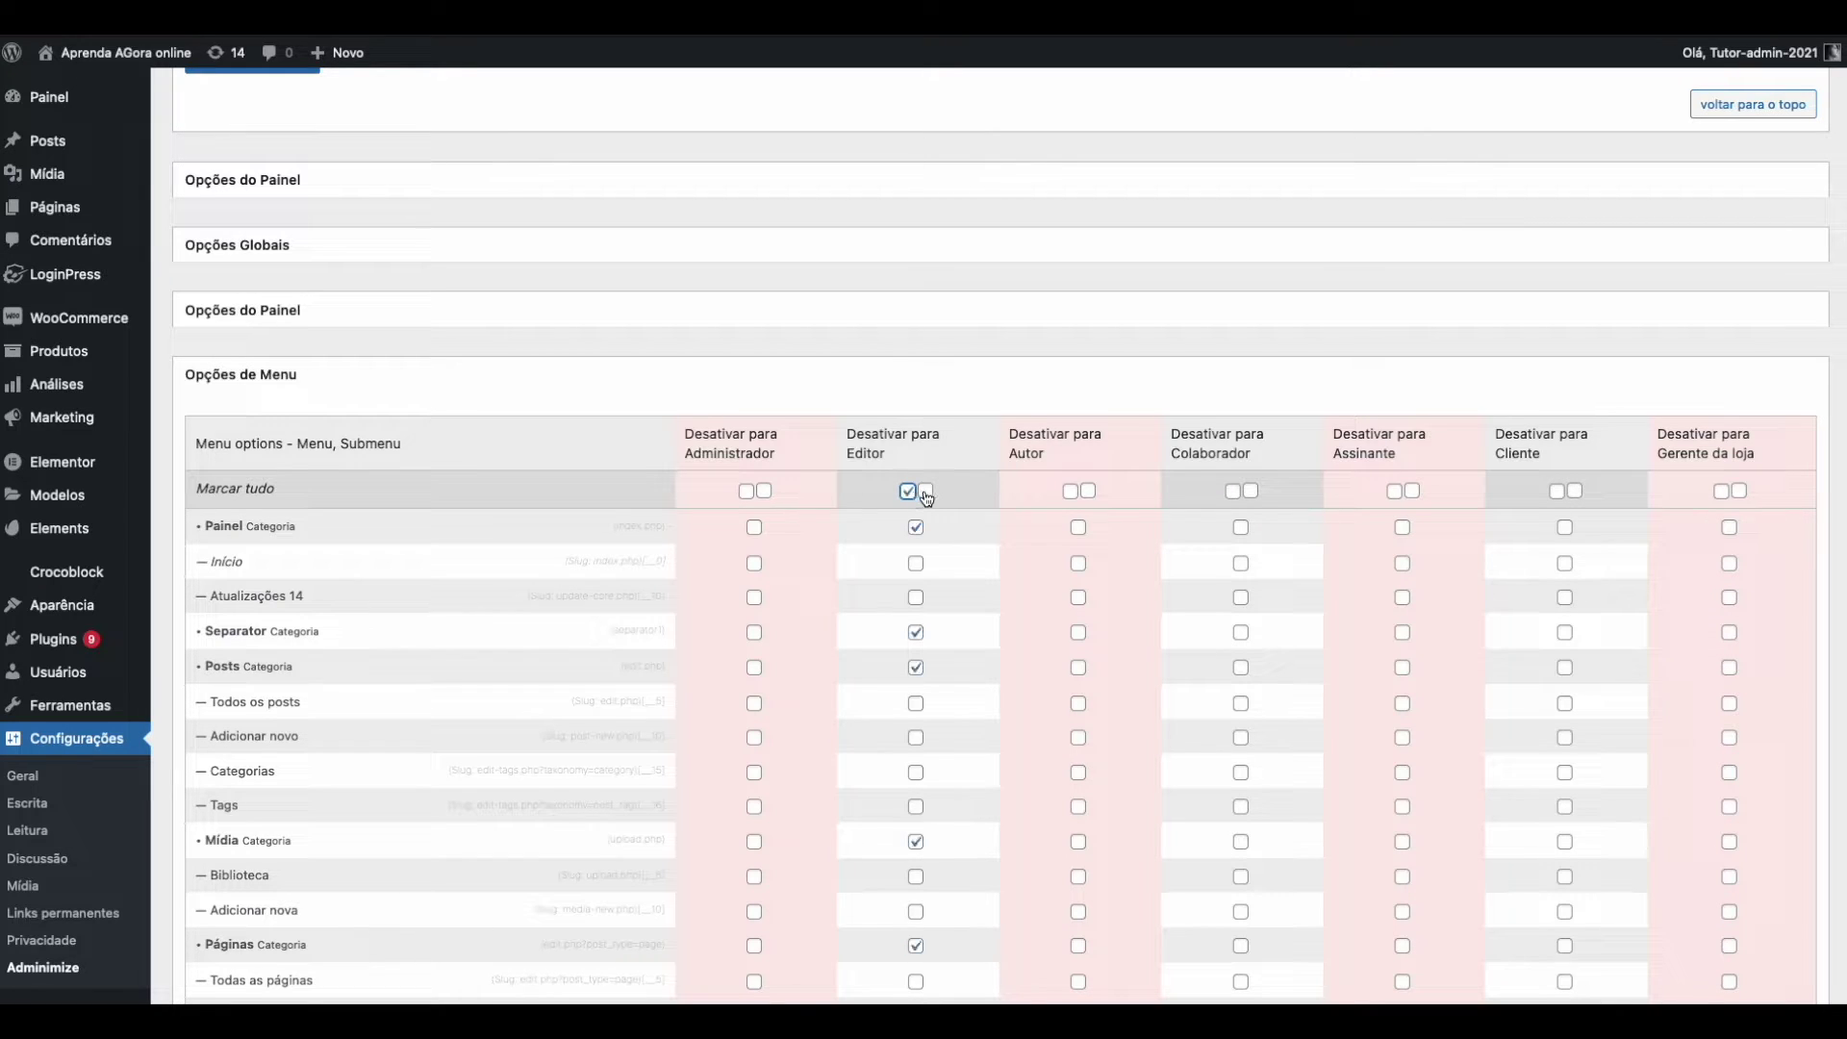
click(909, 493)
scroll(932, 515, down, 3)
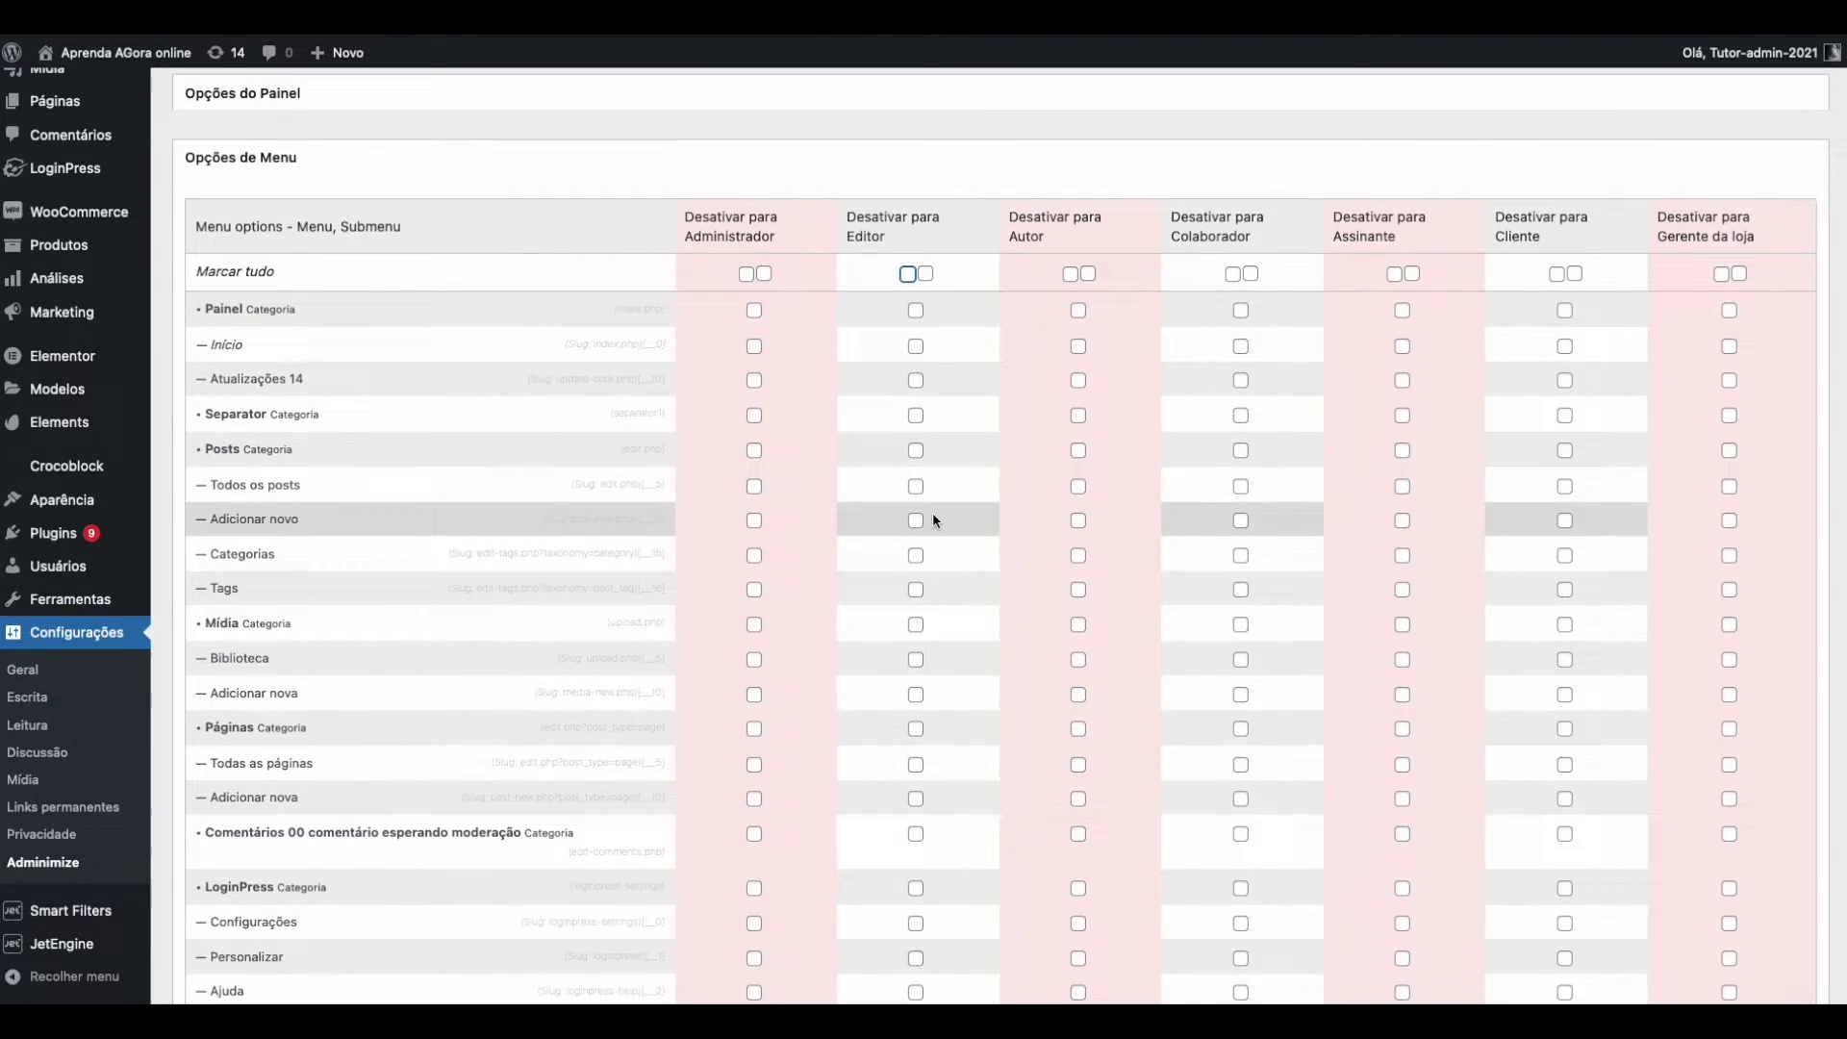
click(916, 311)
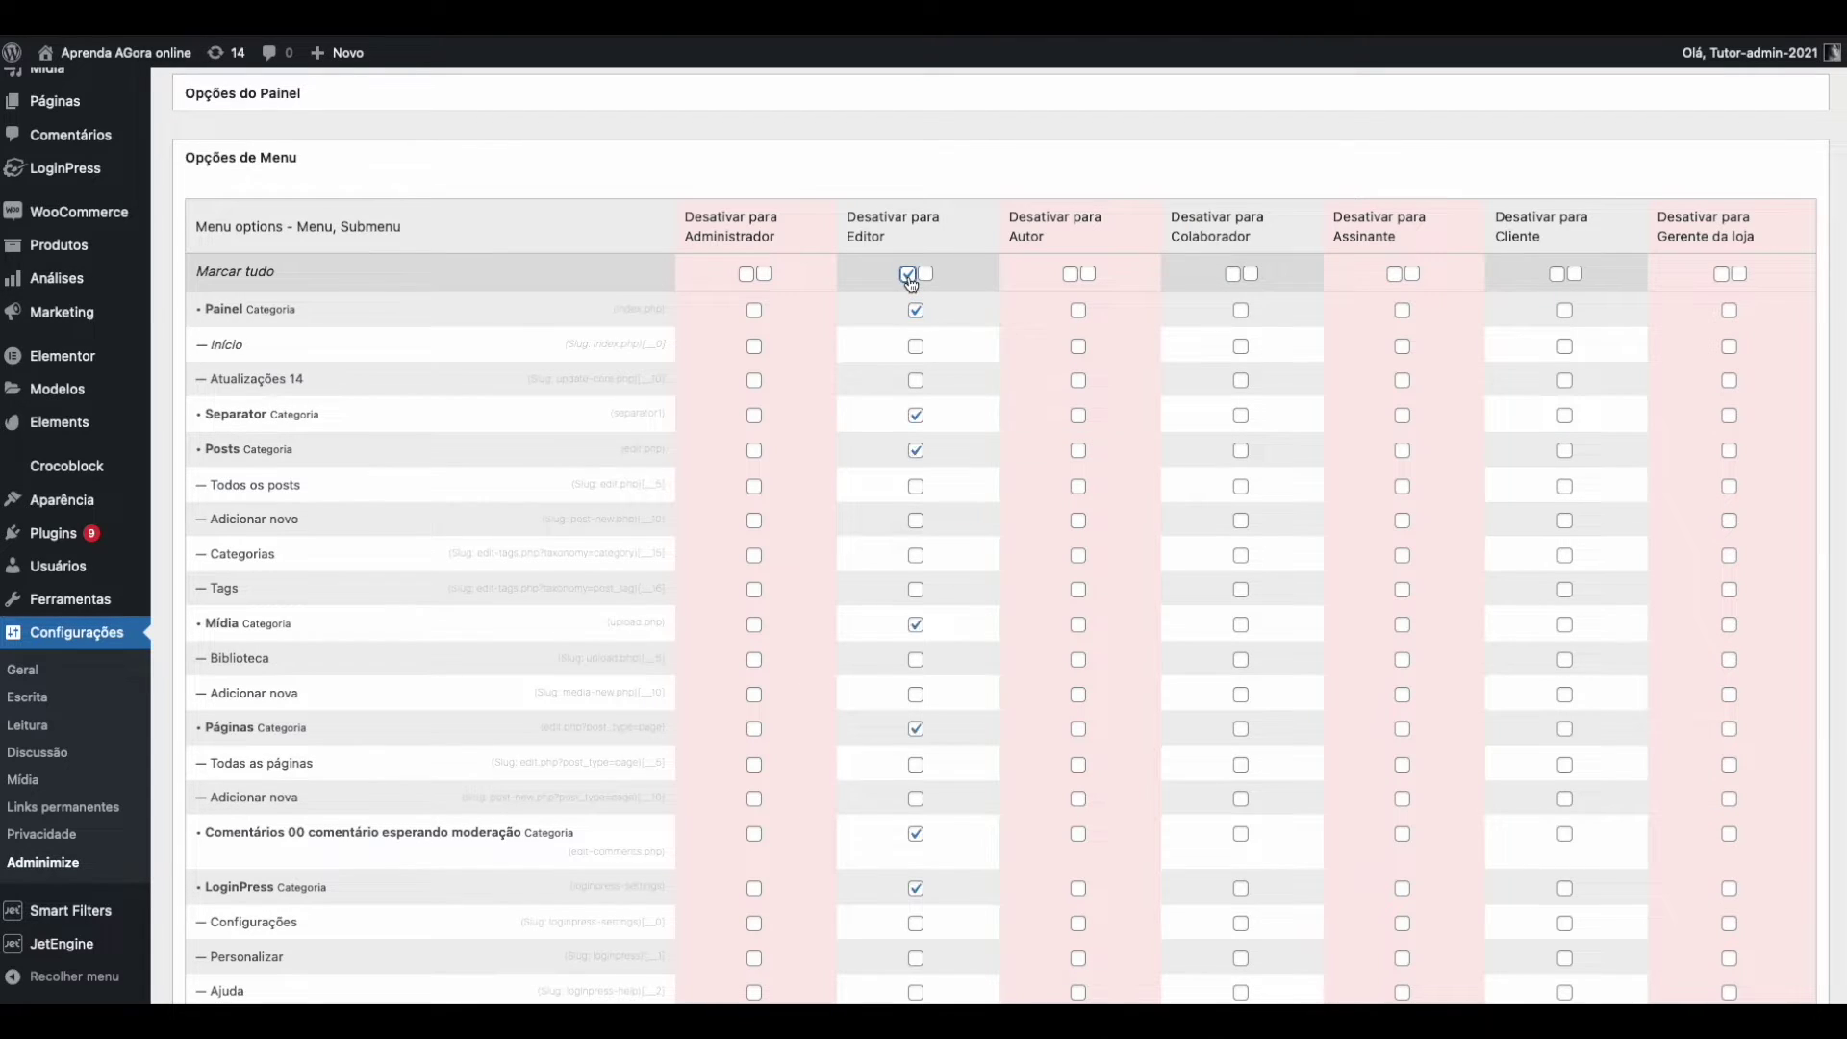
click(916, 416)
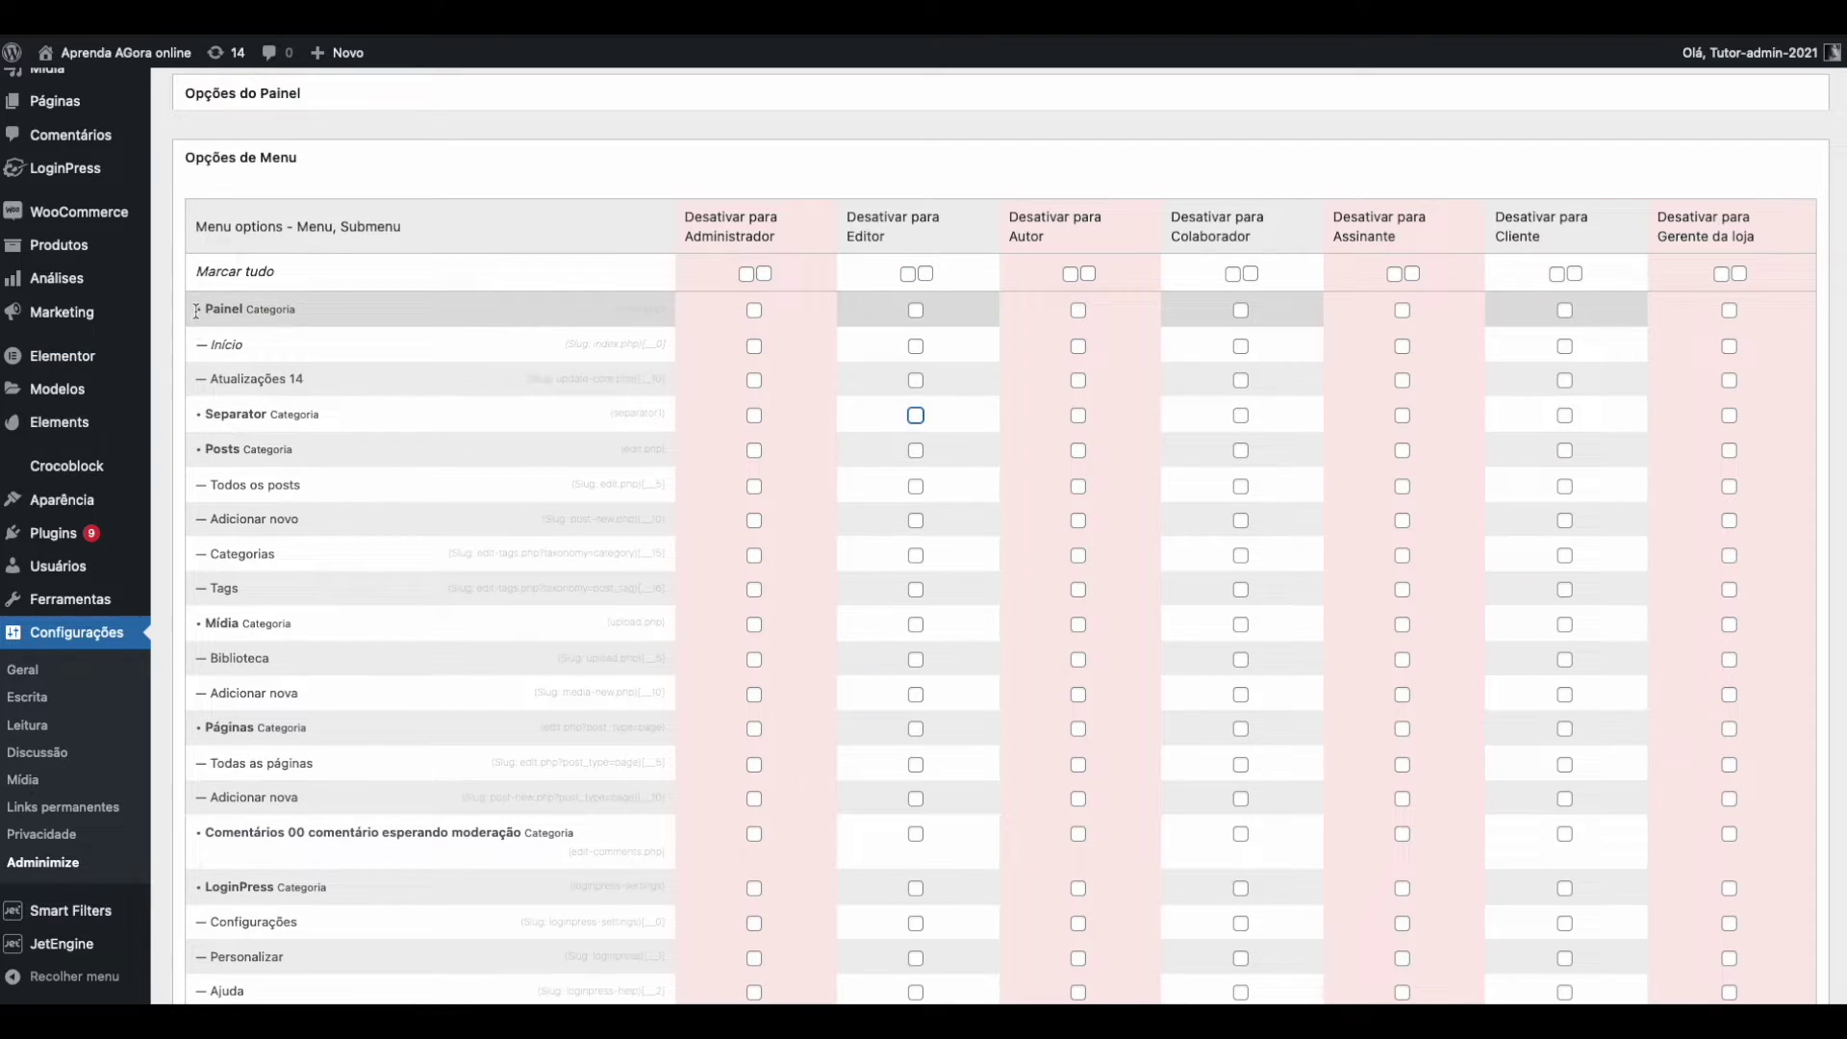
click(915, 311)
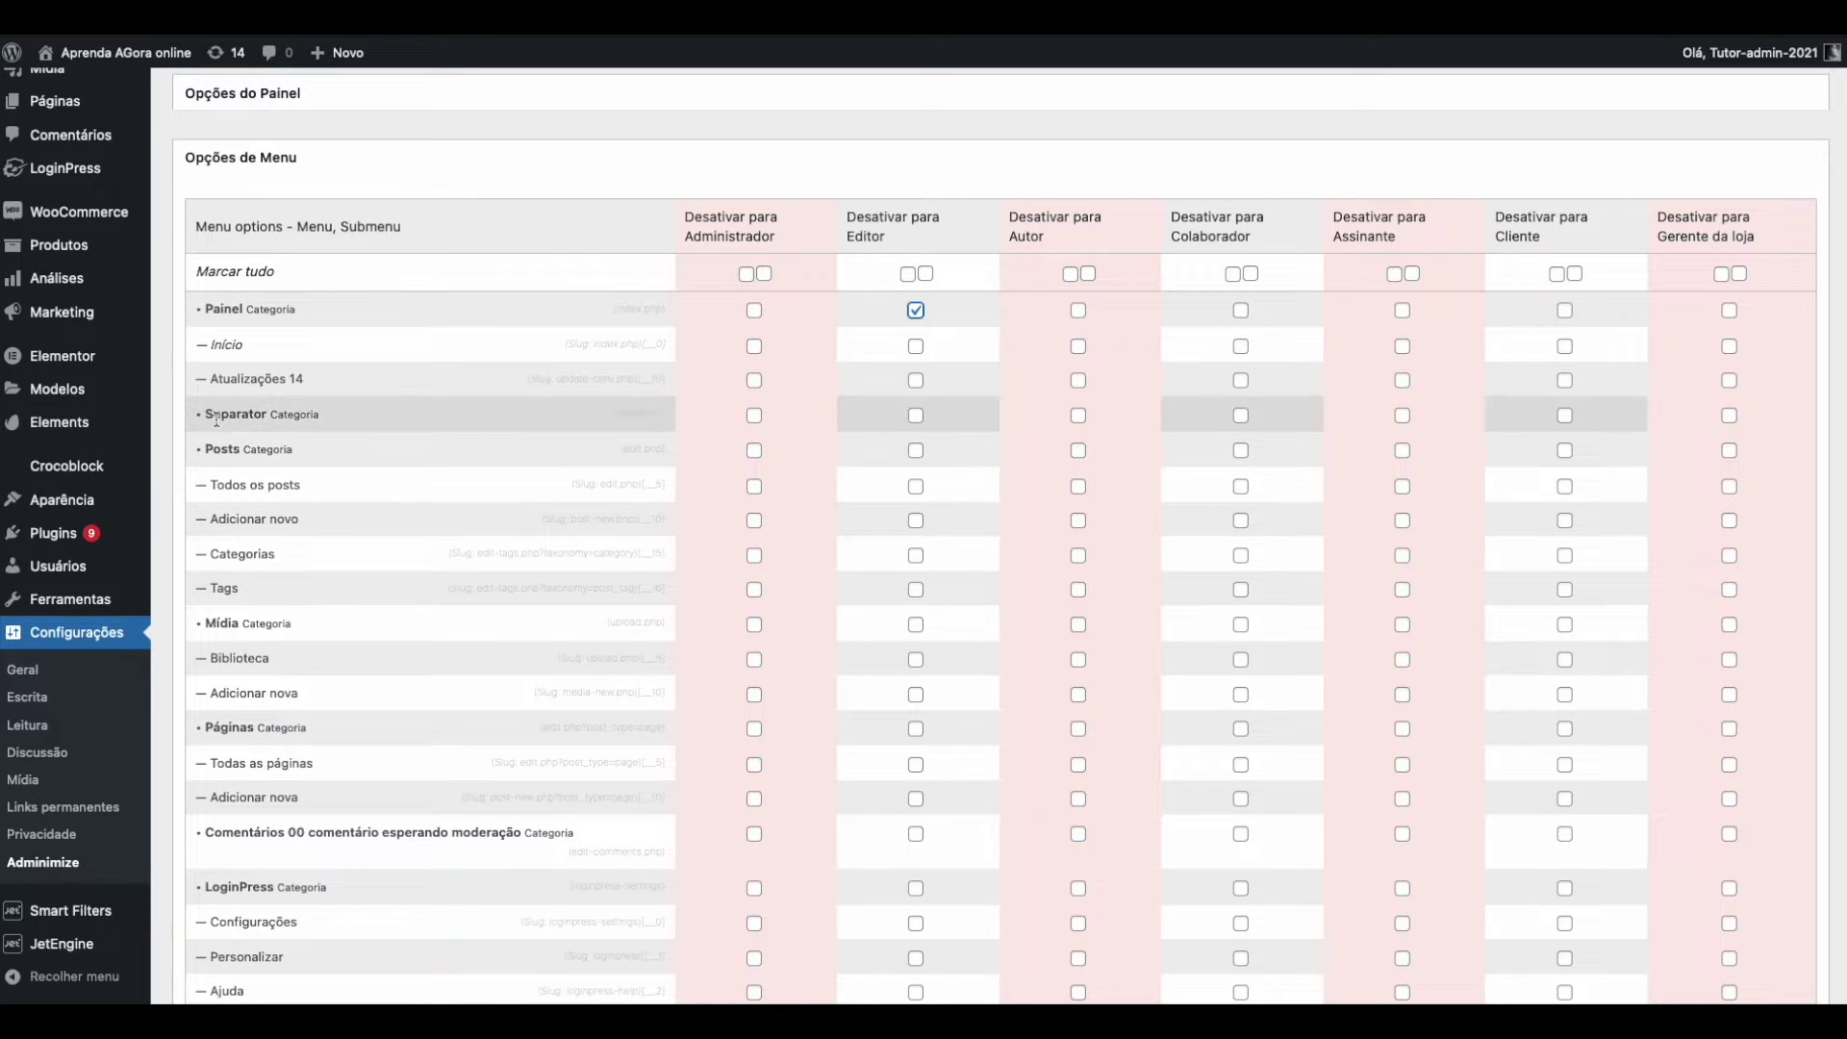
Try disabling the Posts category for the Editor role in Opções de Menu.
scroll(565, 480, down, 2)
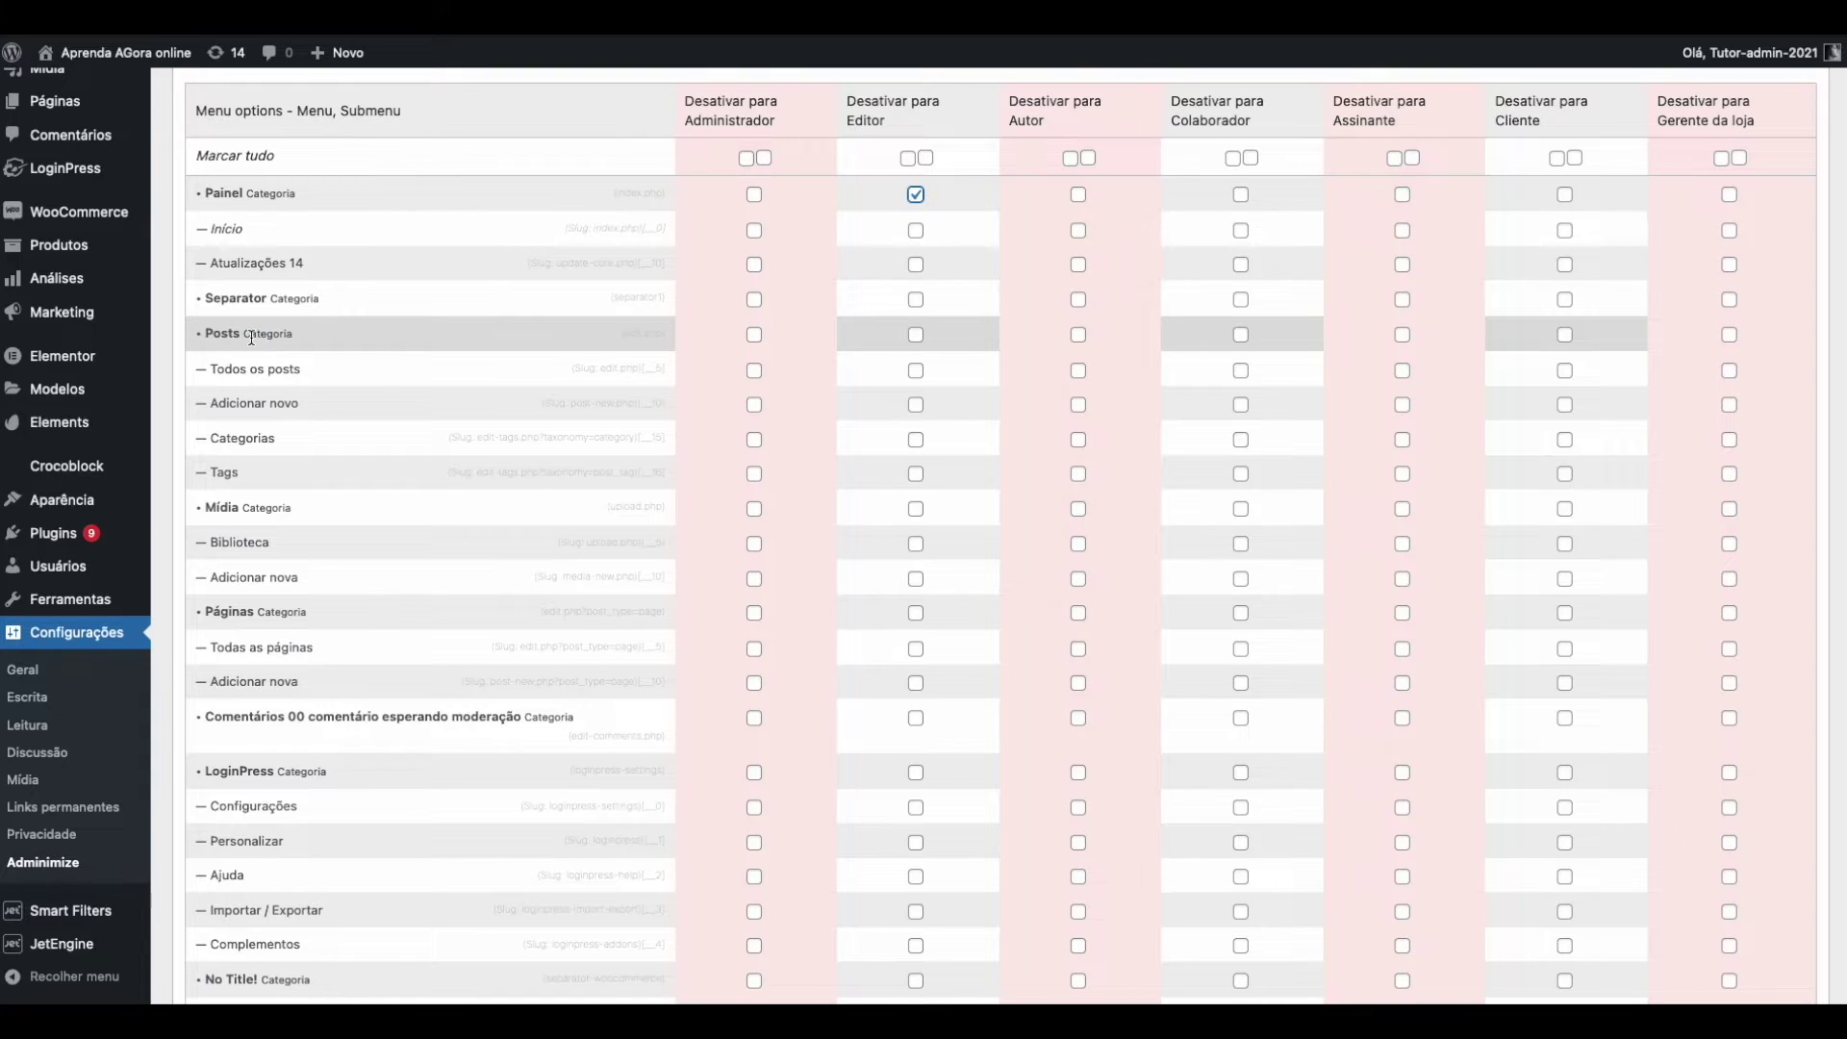
drag(204, 334, 288, 578)
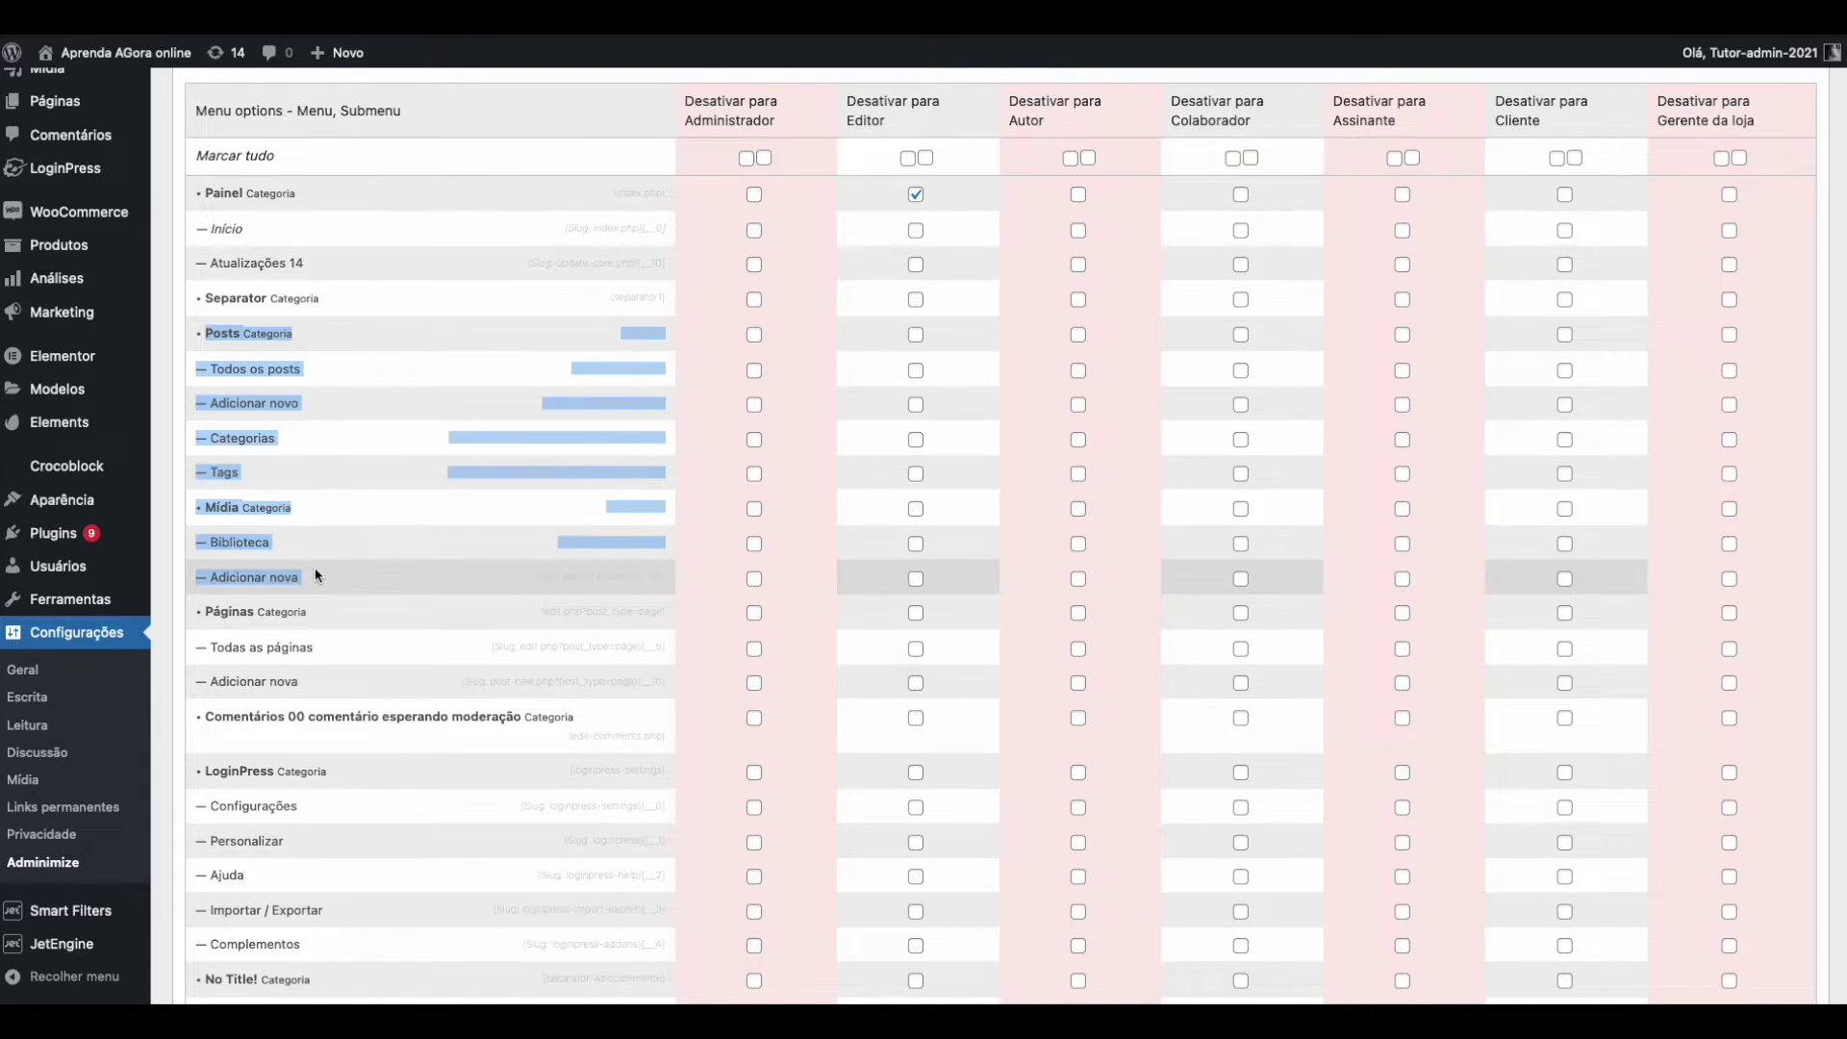
click(916, 336)
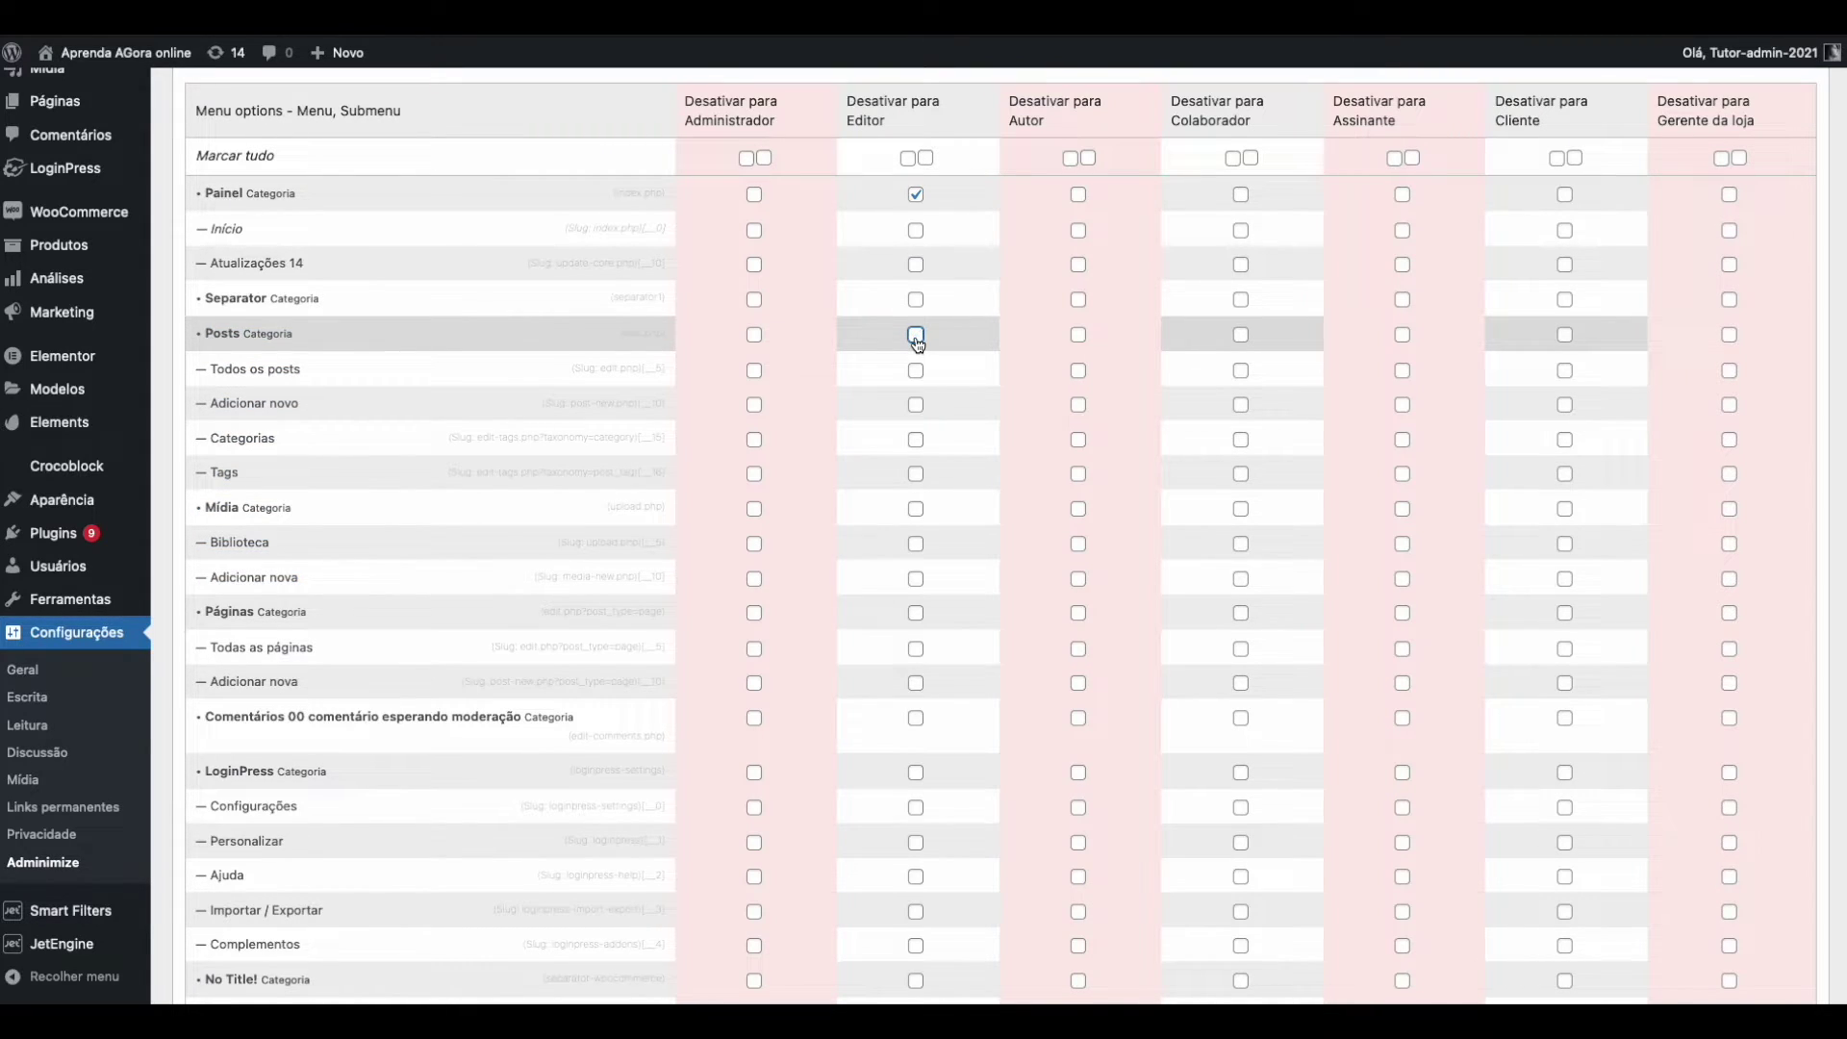
Disable the Comentários category for the Editor role and view the Comentários item in the Editor account's menu in Firefox.
scroll(380, 568, down, 3)
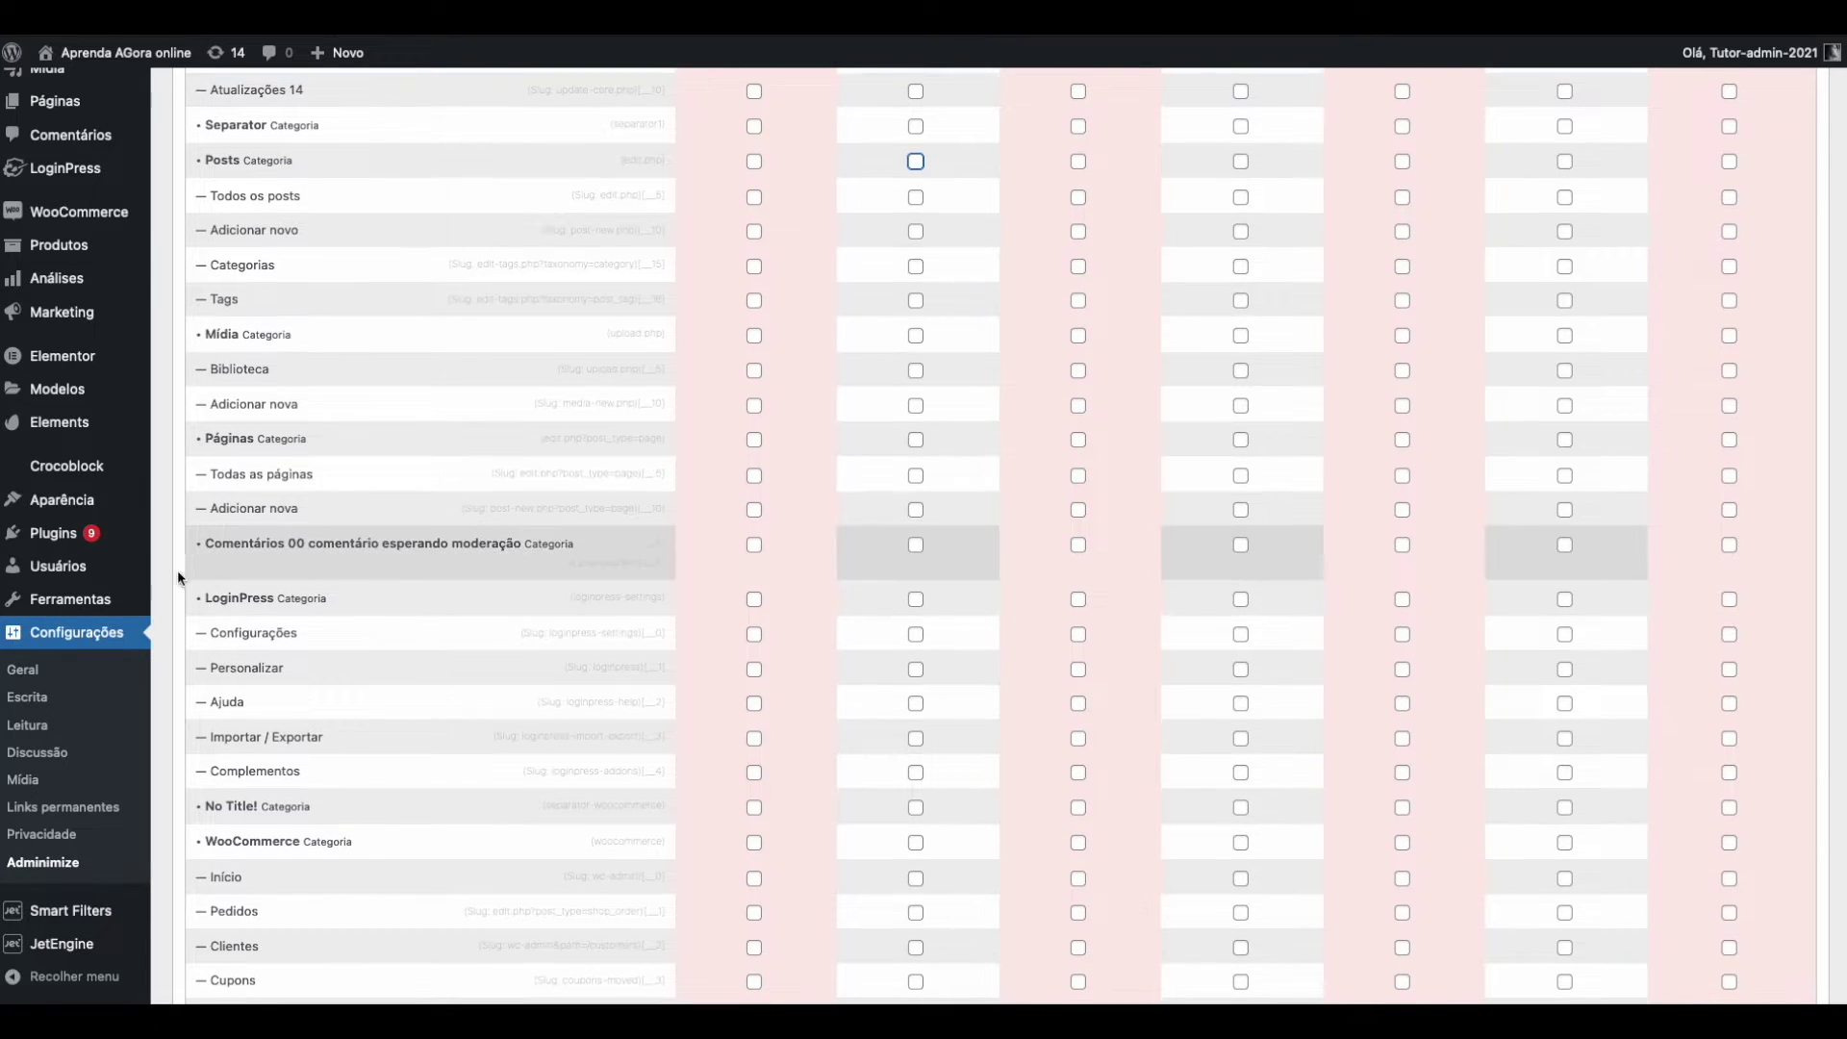
scroll(658, 544, down, 3)
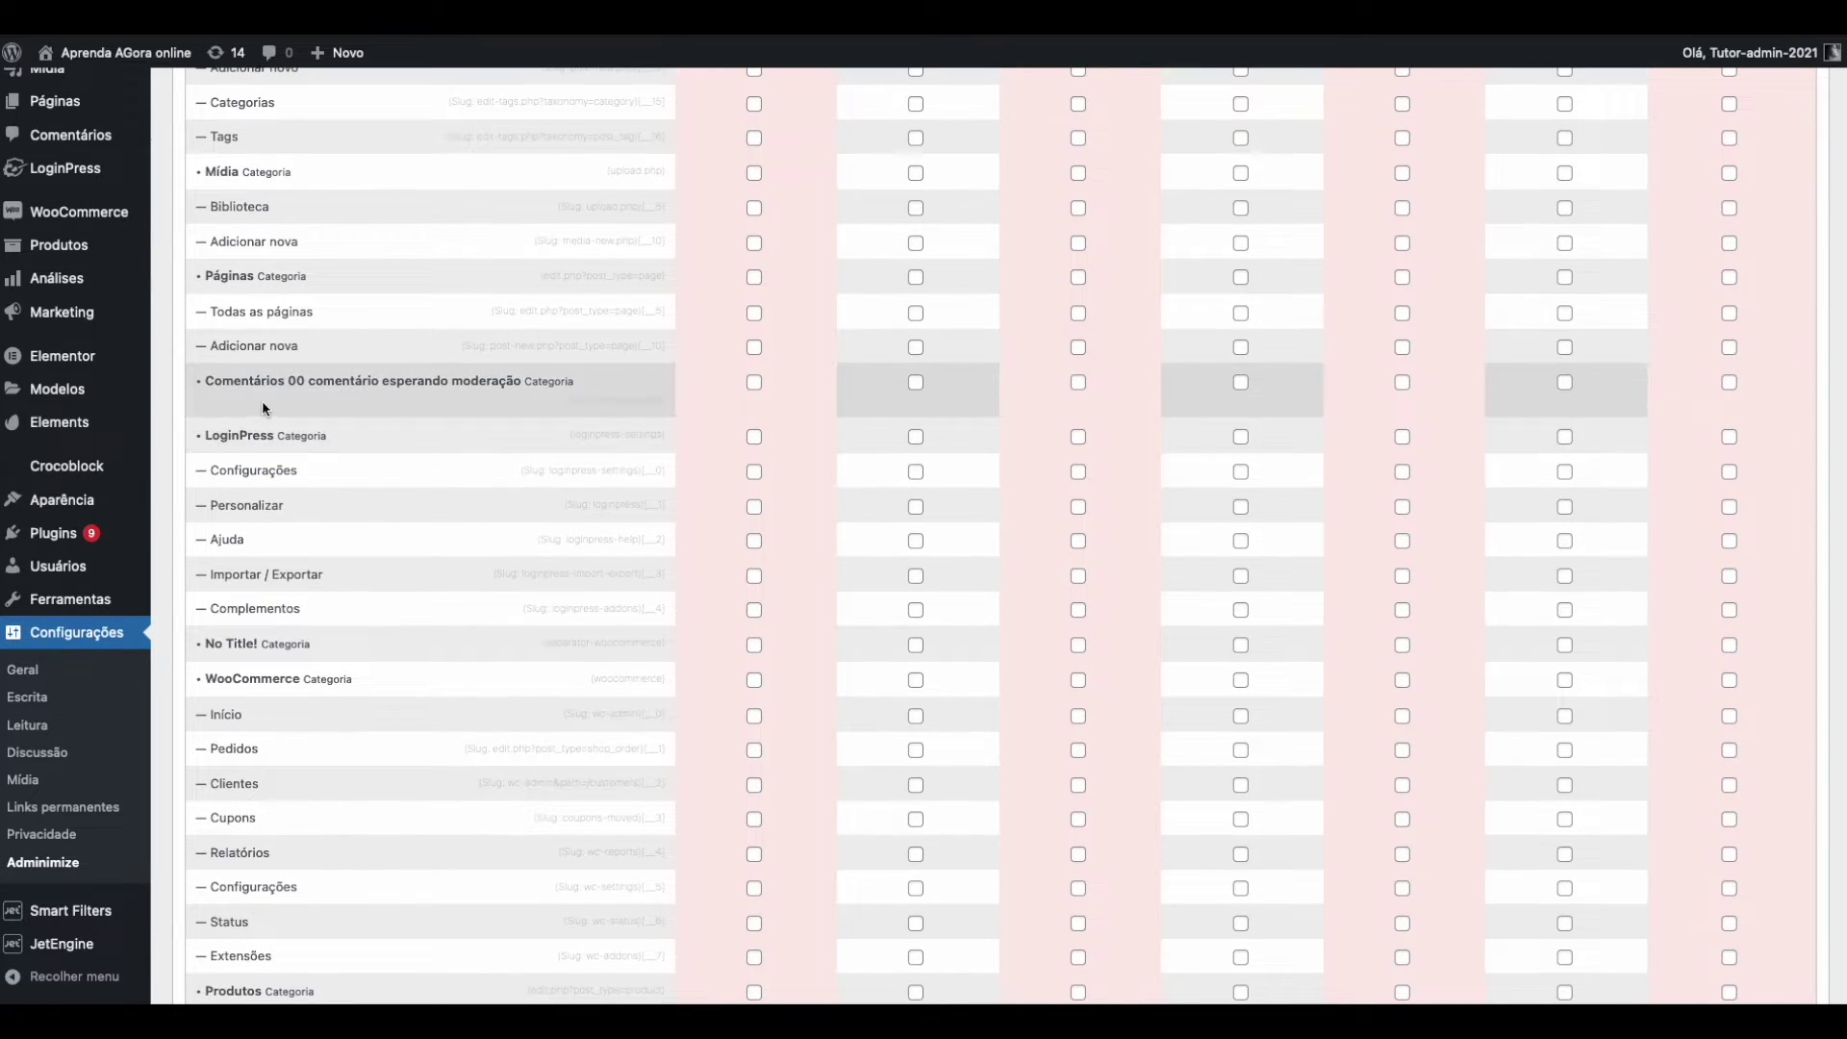
click(916, 383)
click(1210, 976)
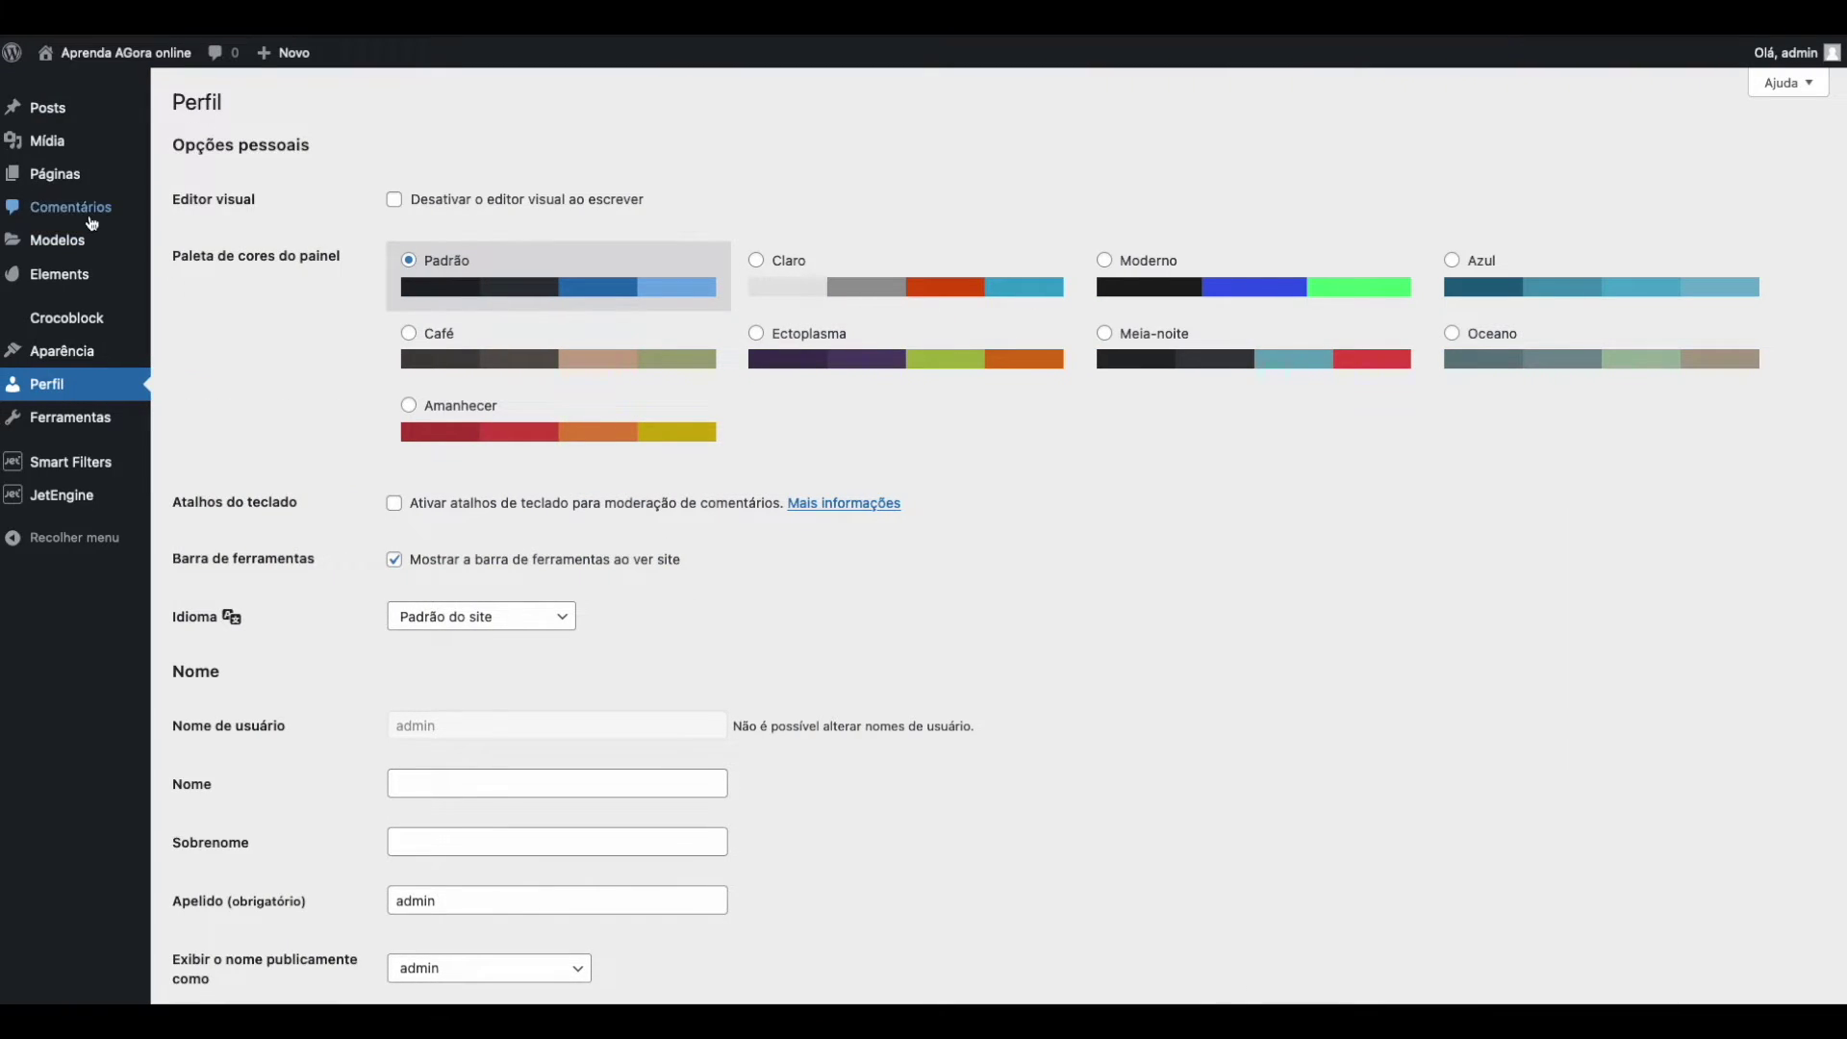
mouse_move(1081, 962)
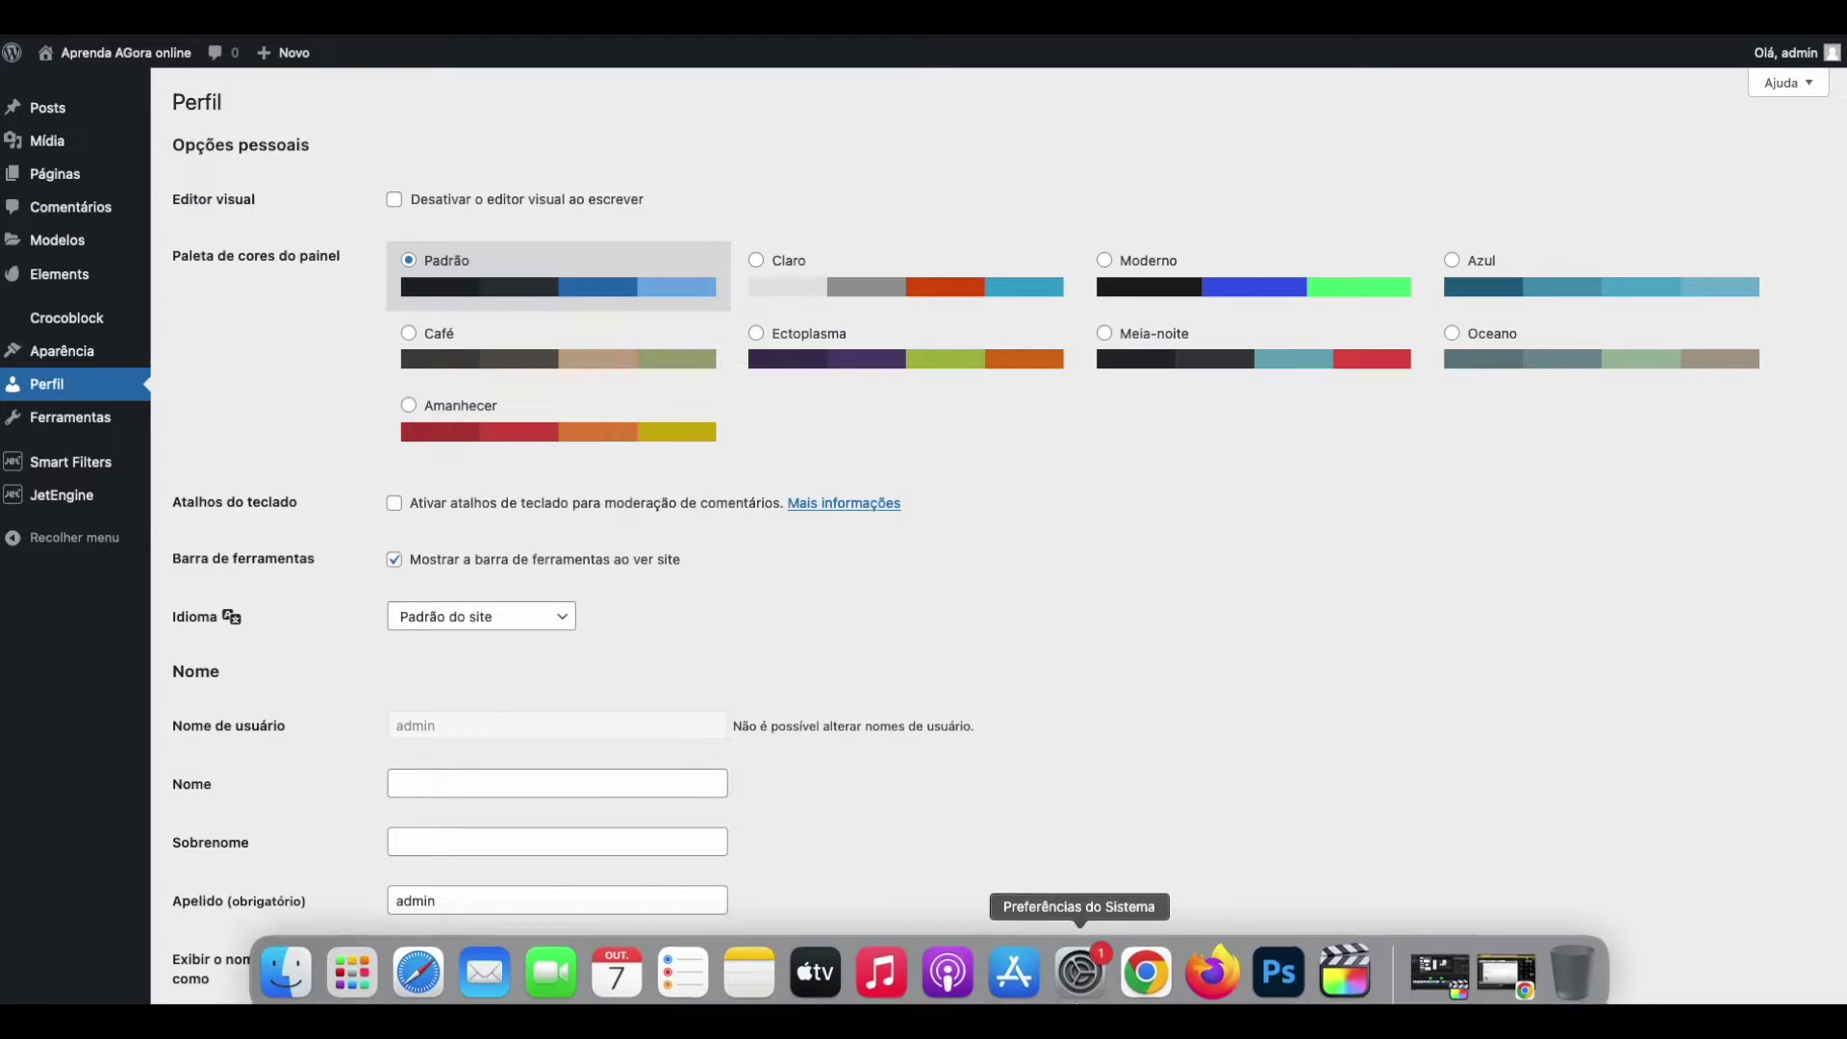
Return to the Adminimize settings in Chrome and save the Opções de Menu changes.
click(1204, 961)
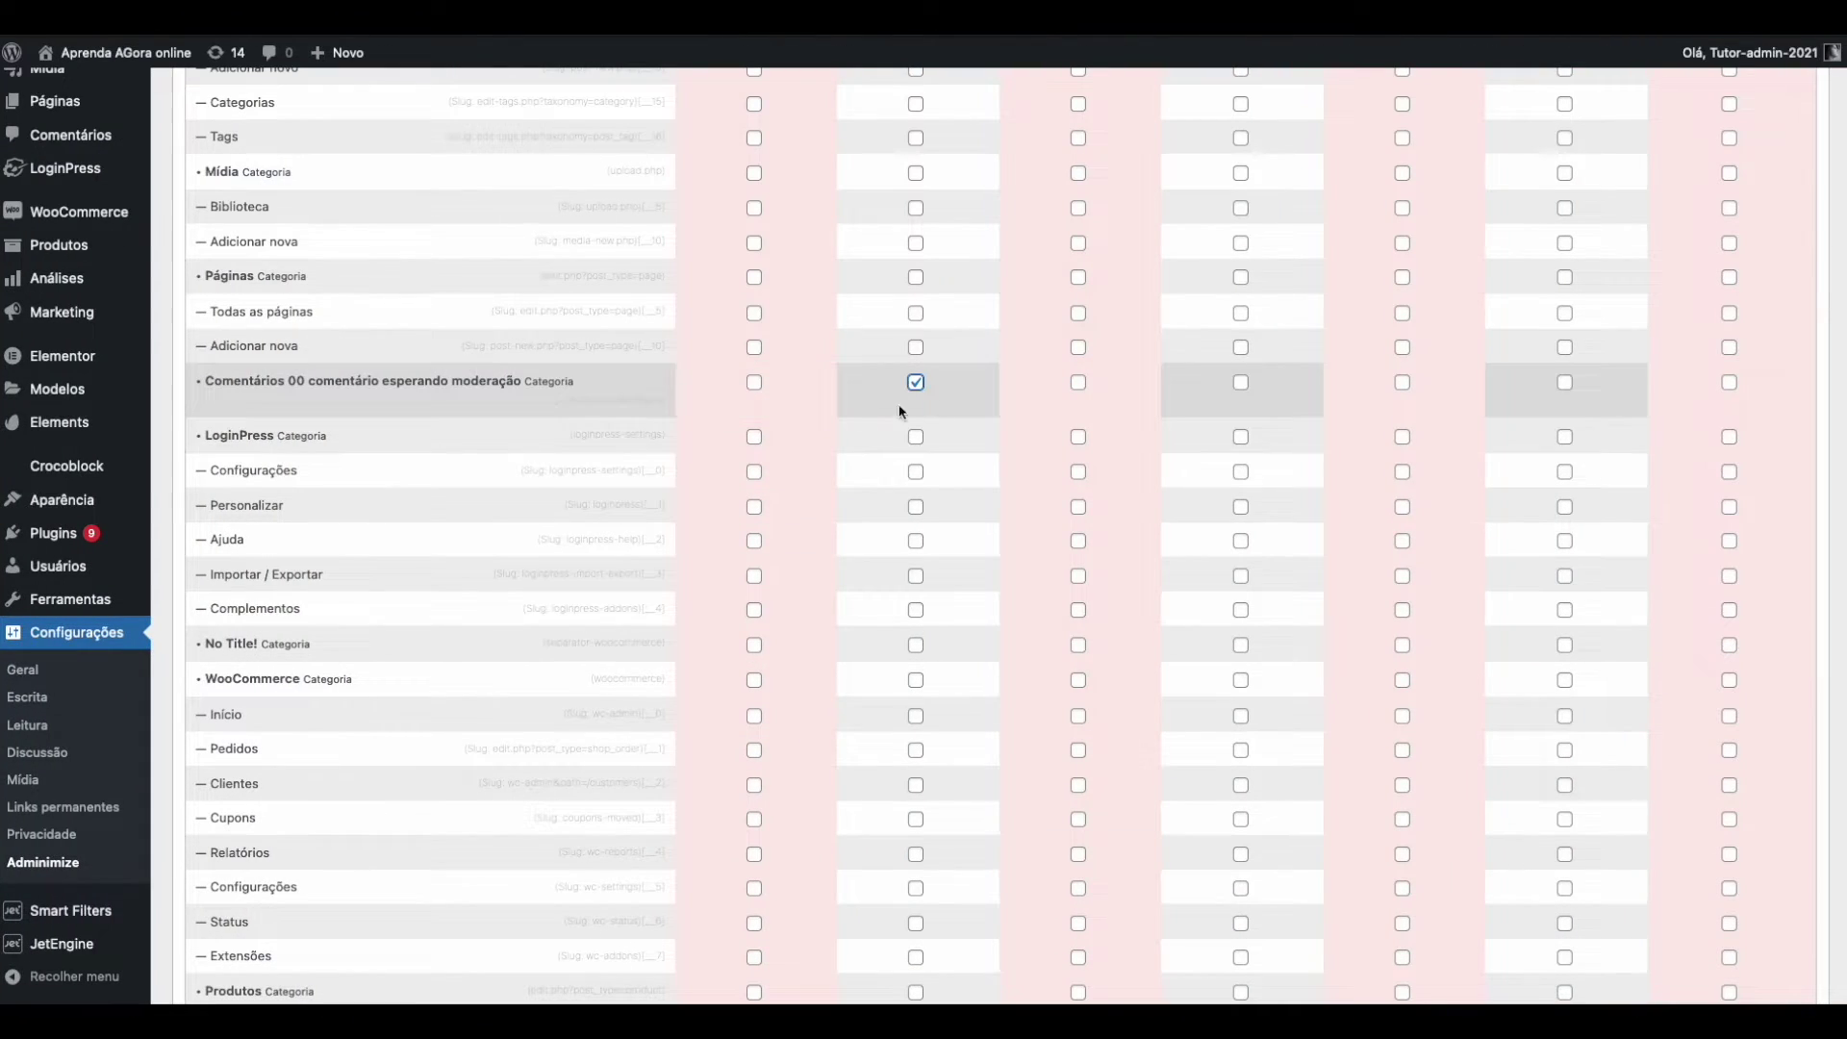
scroll(491, 829, down, 15)
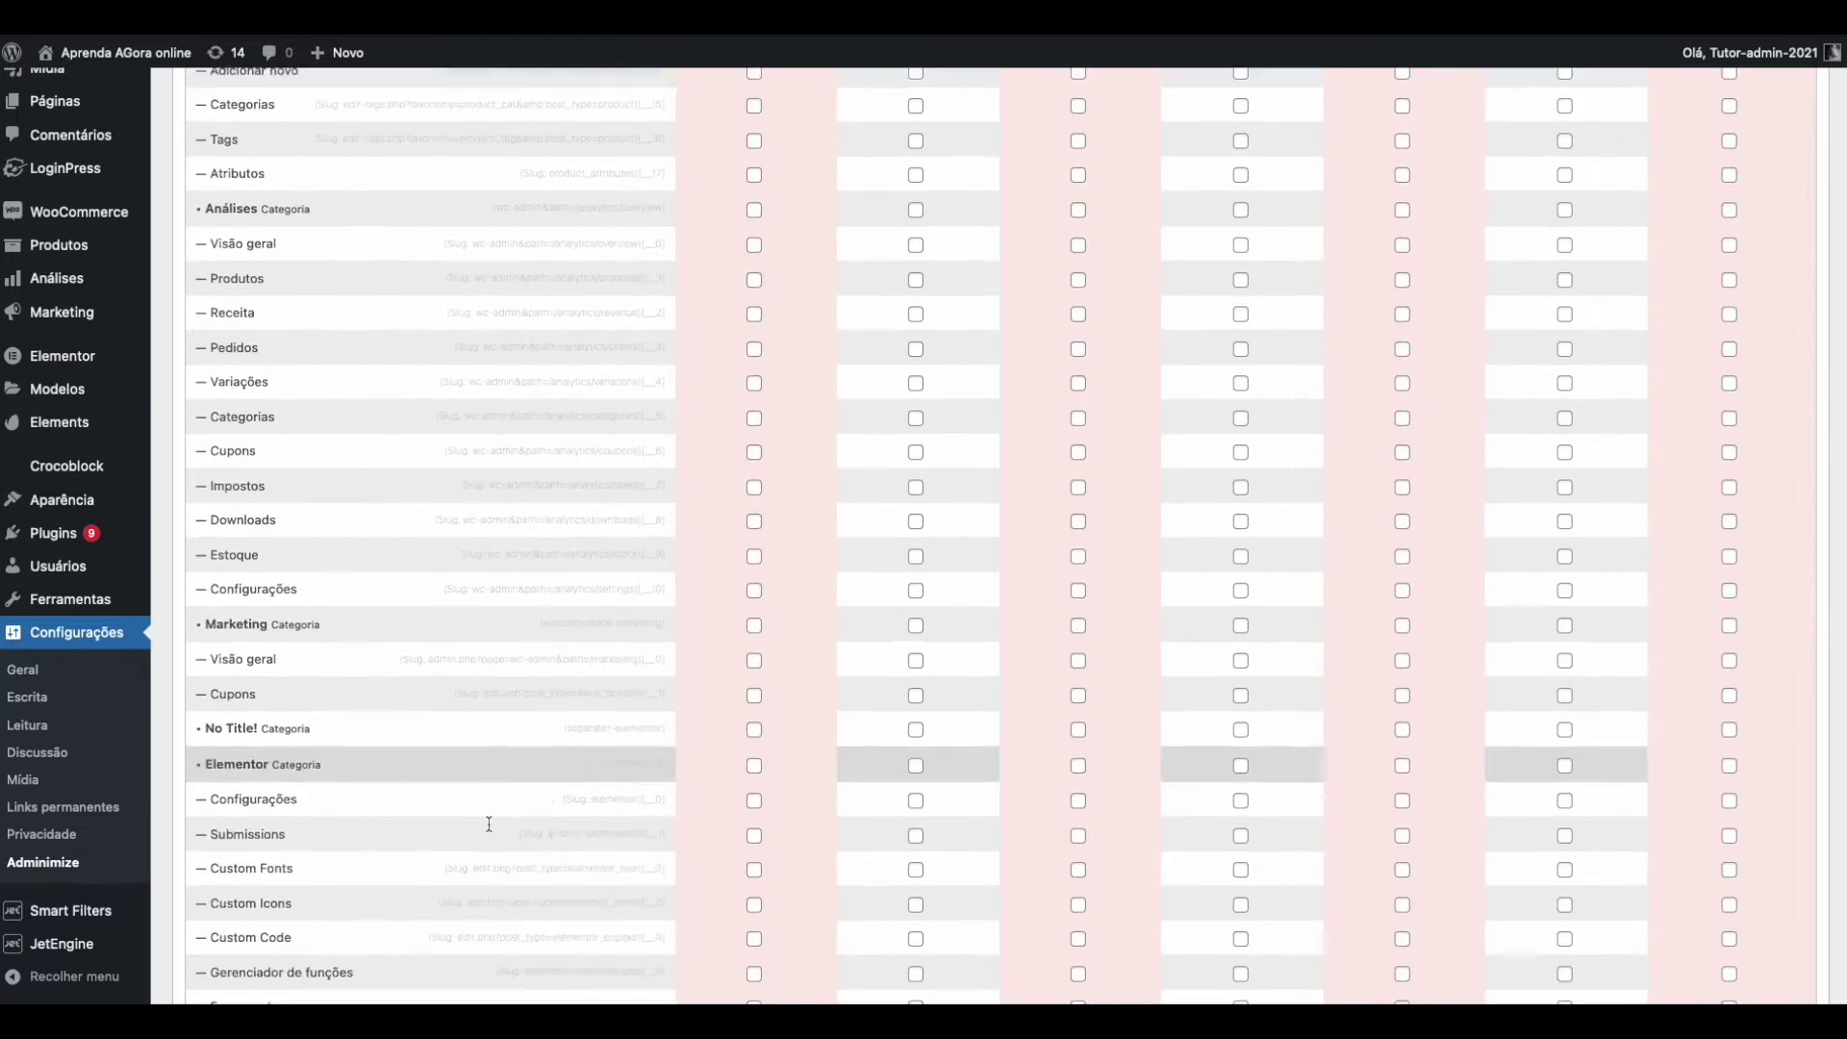
scroll(478, 837, down, 20)
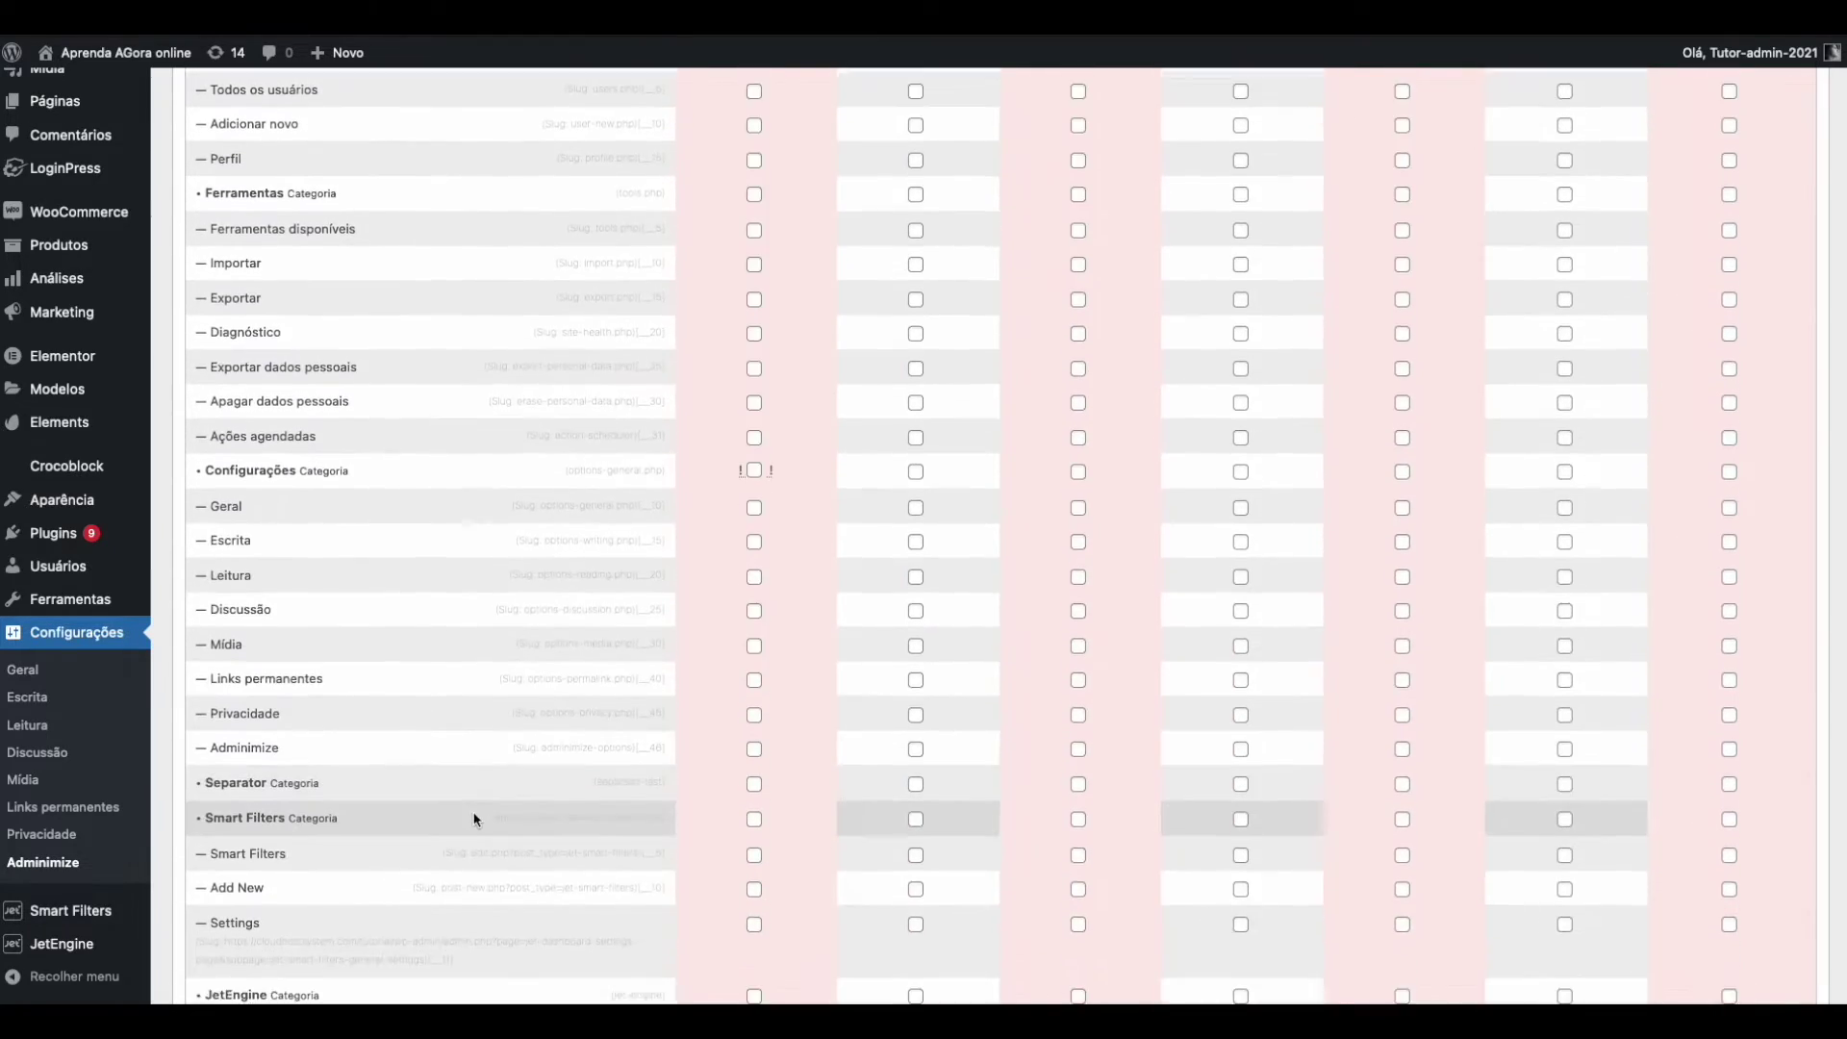
scroll(471, 815, down, 8)
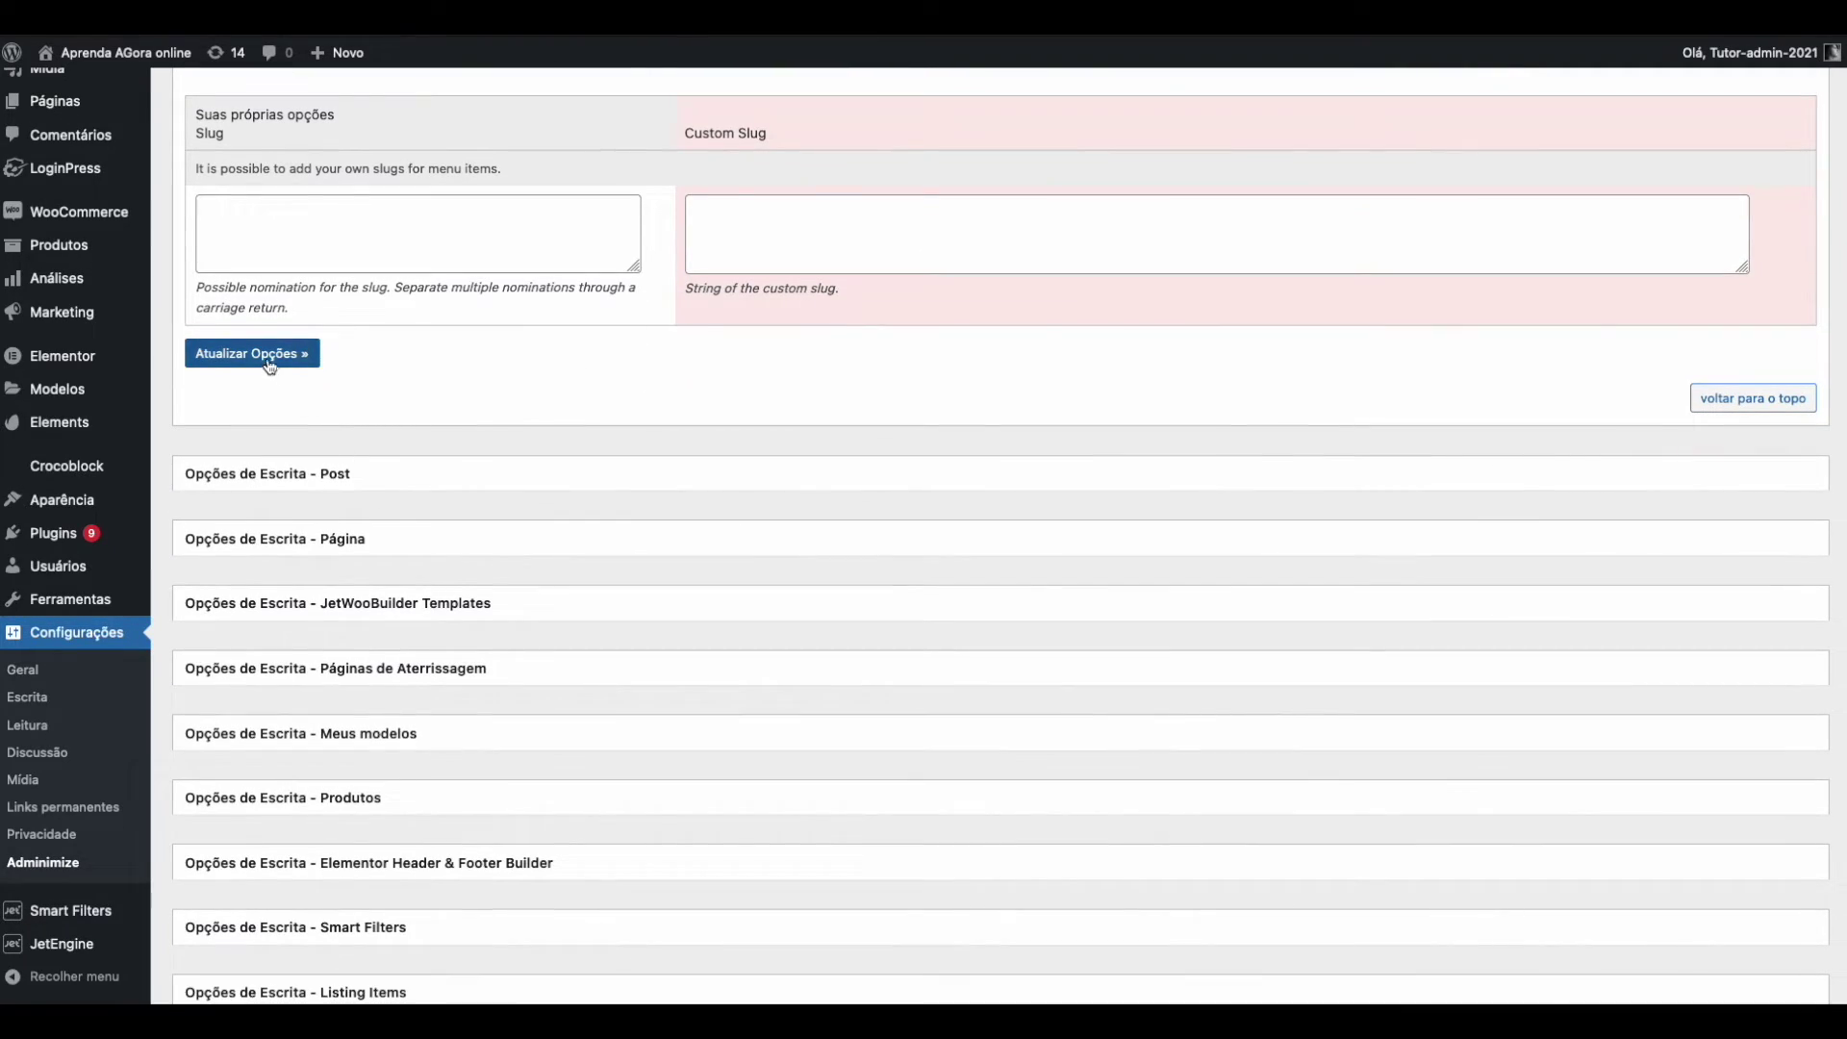
click(287, 364)
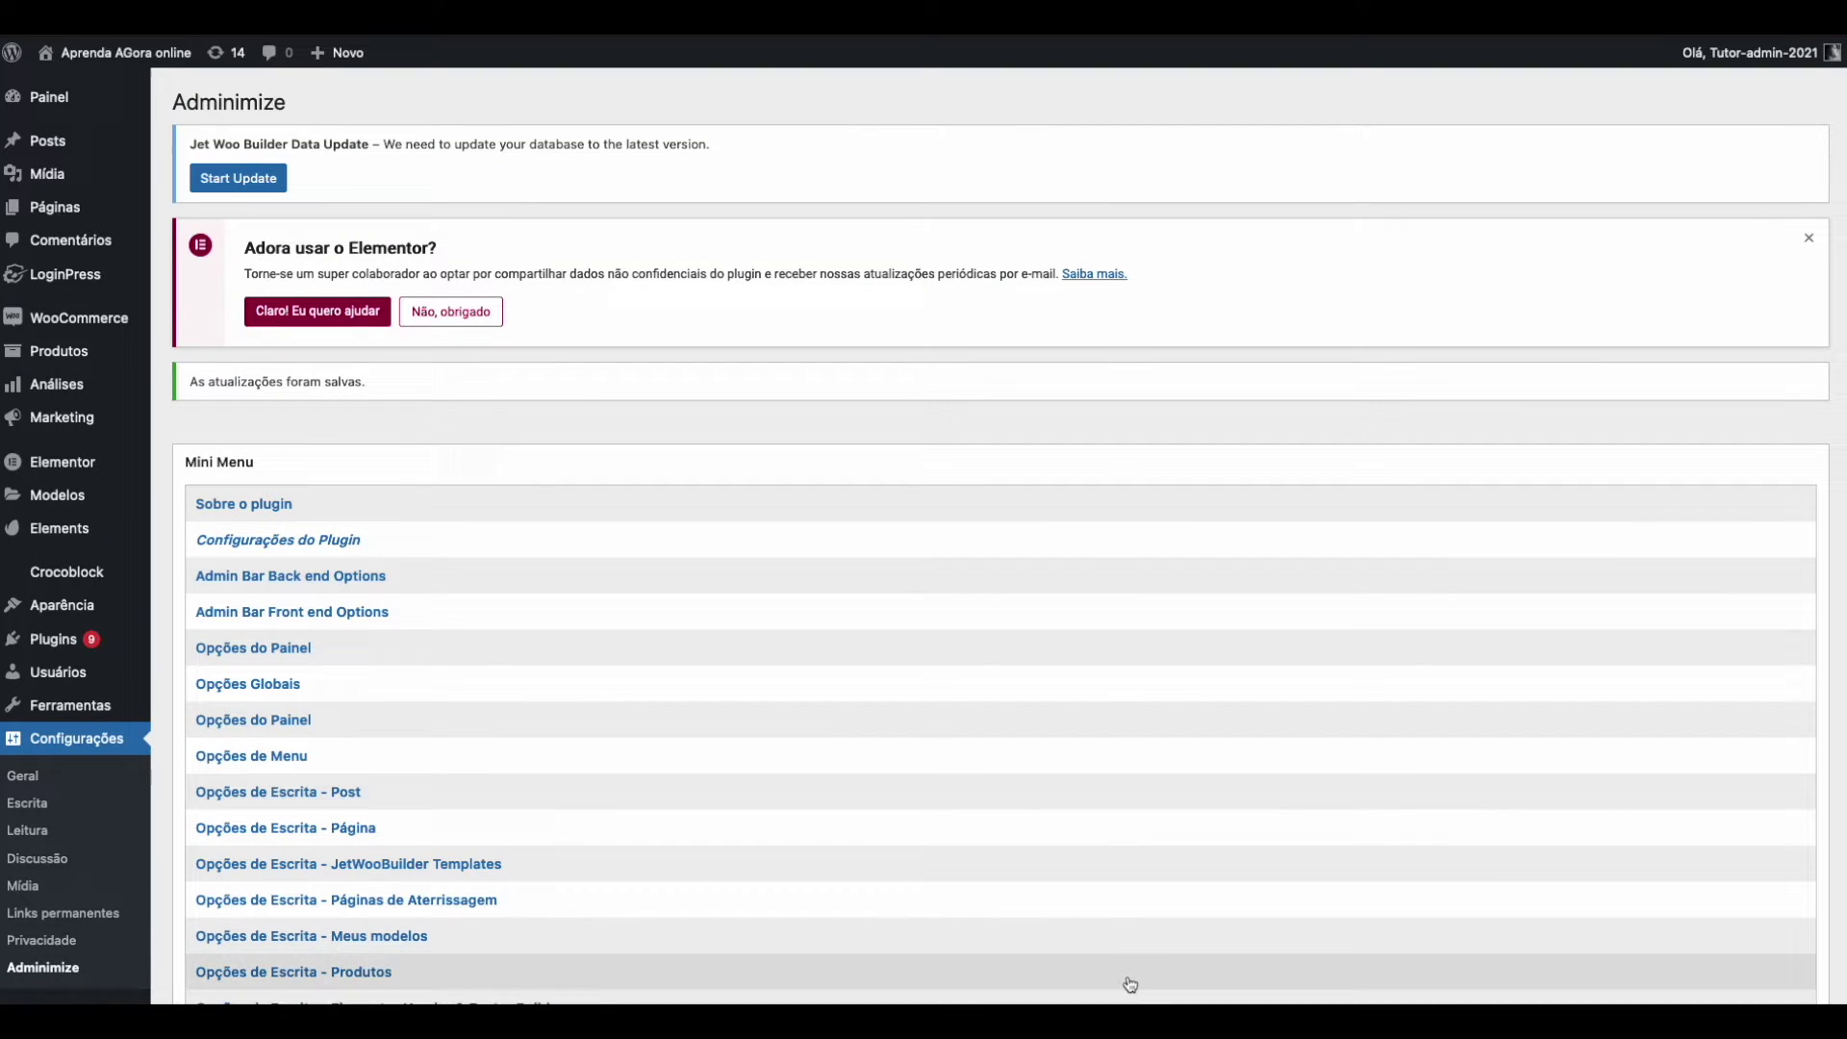
Switch to Firefox and check the Editor account's admin menu, including the Aparência submenu.
mouse_move(1145, 972)
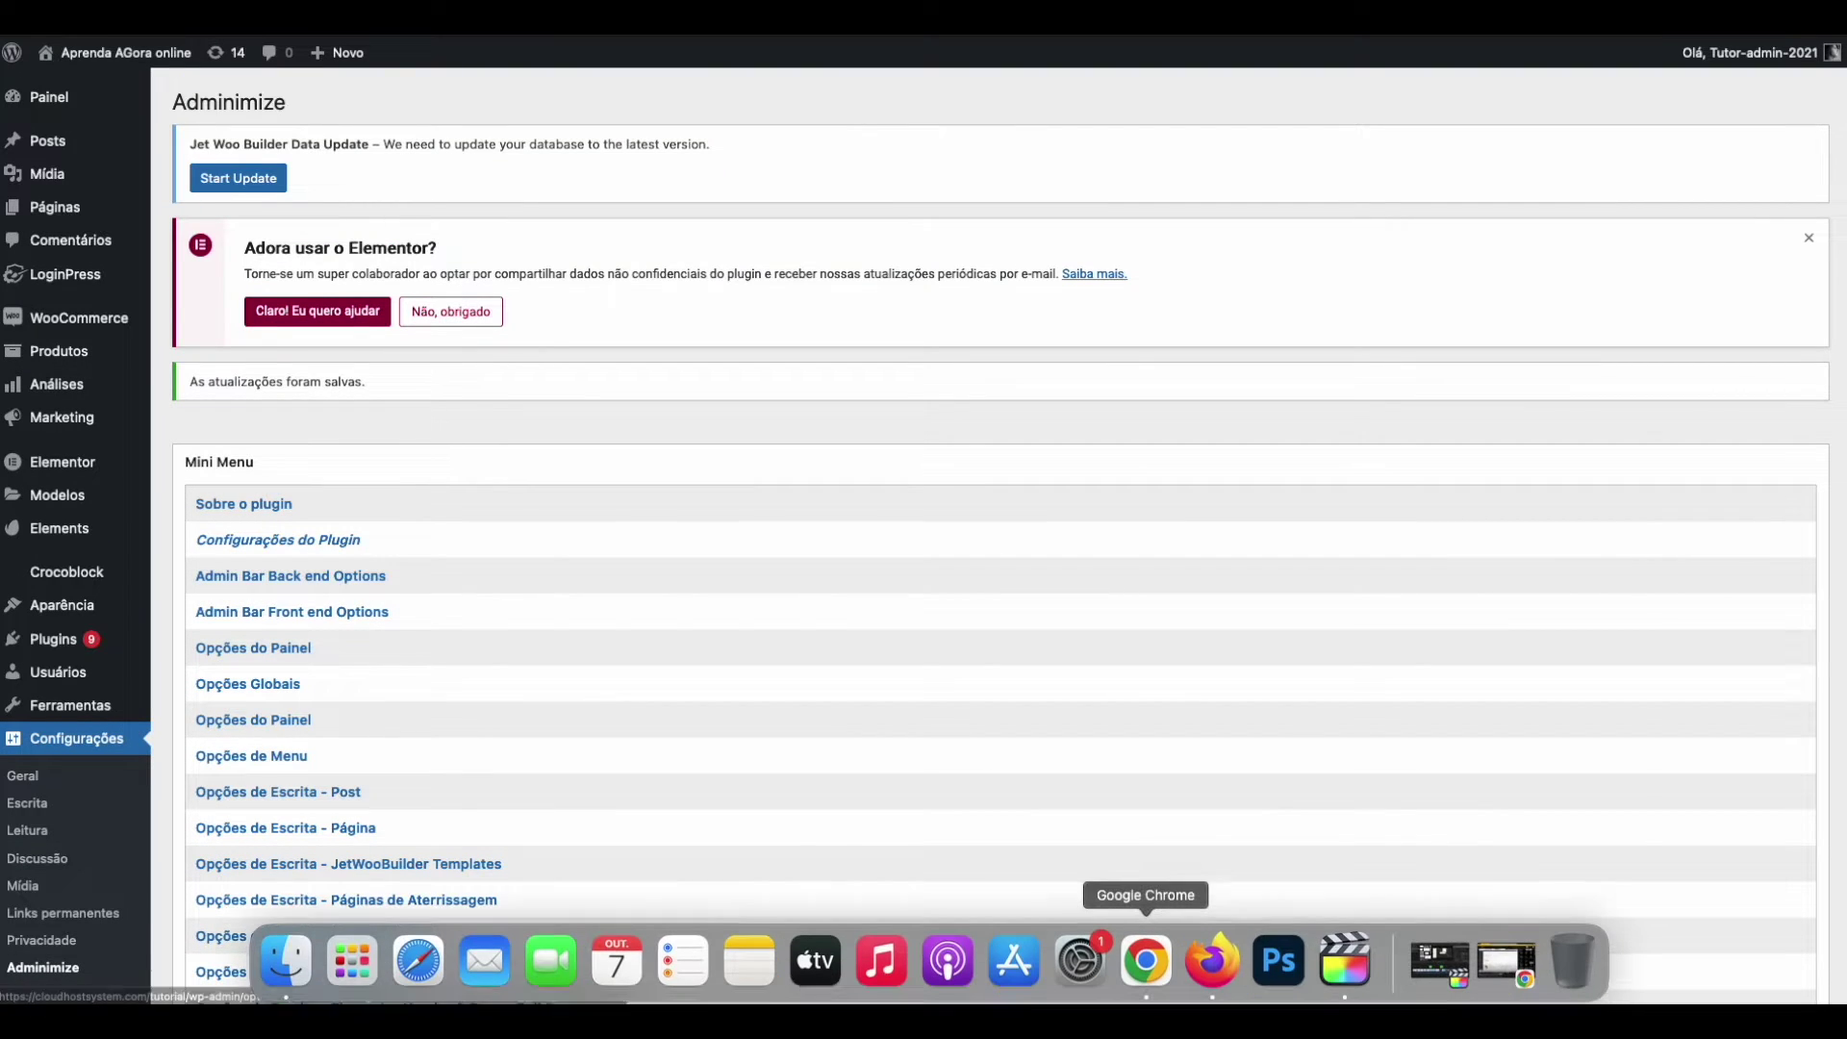
click(1211, 960)
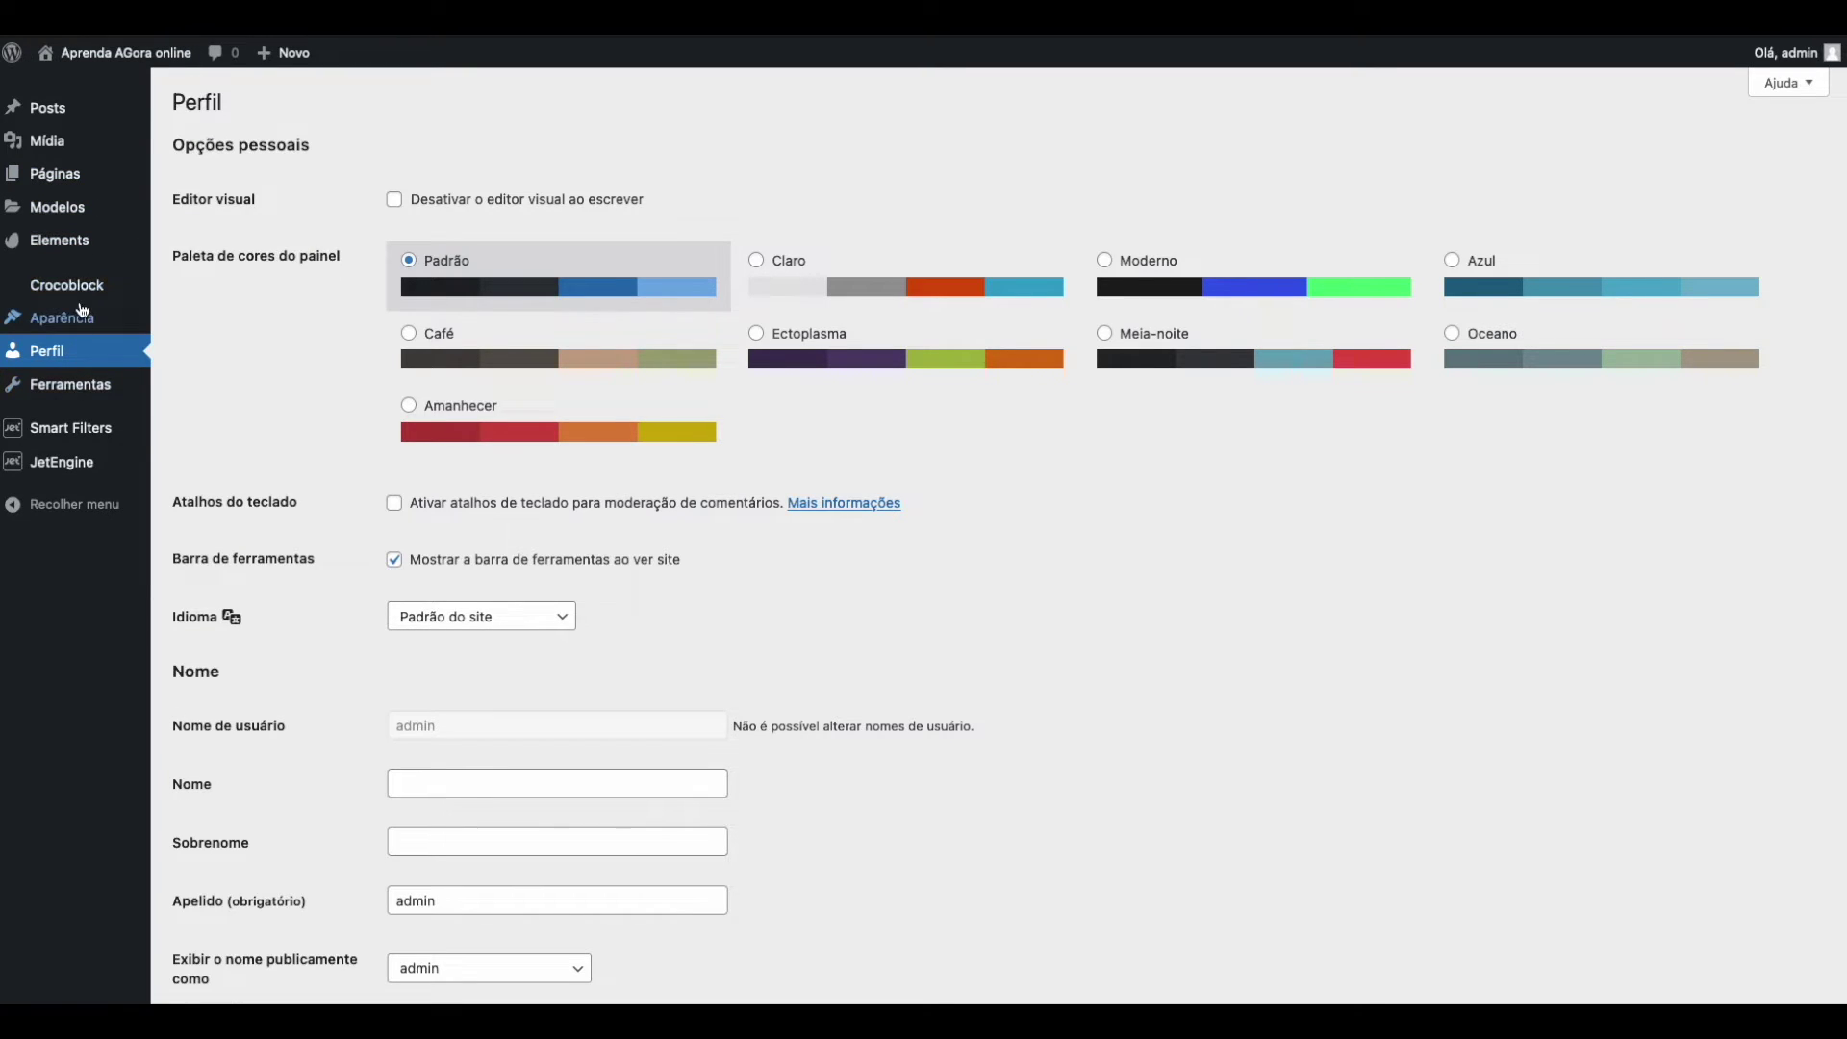
mouse_move(99, 309)
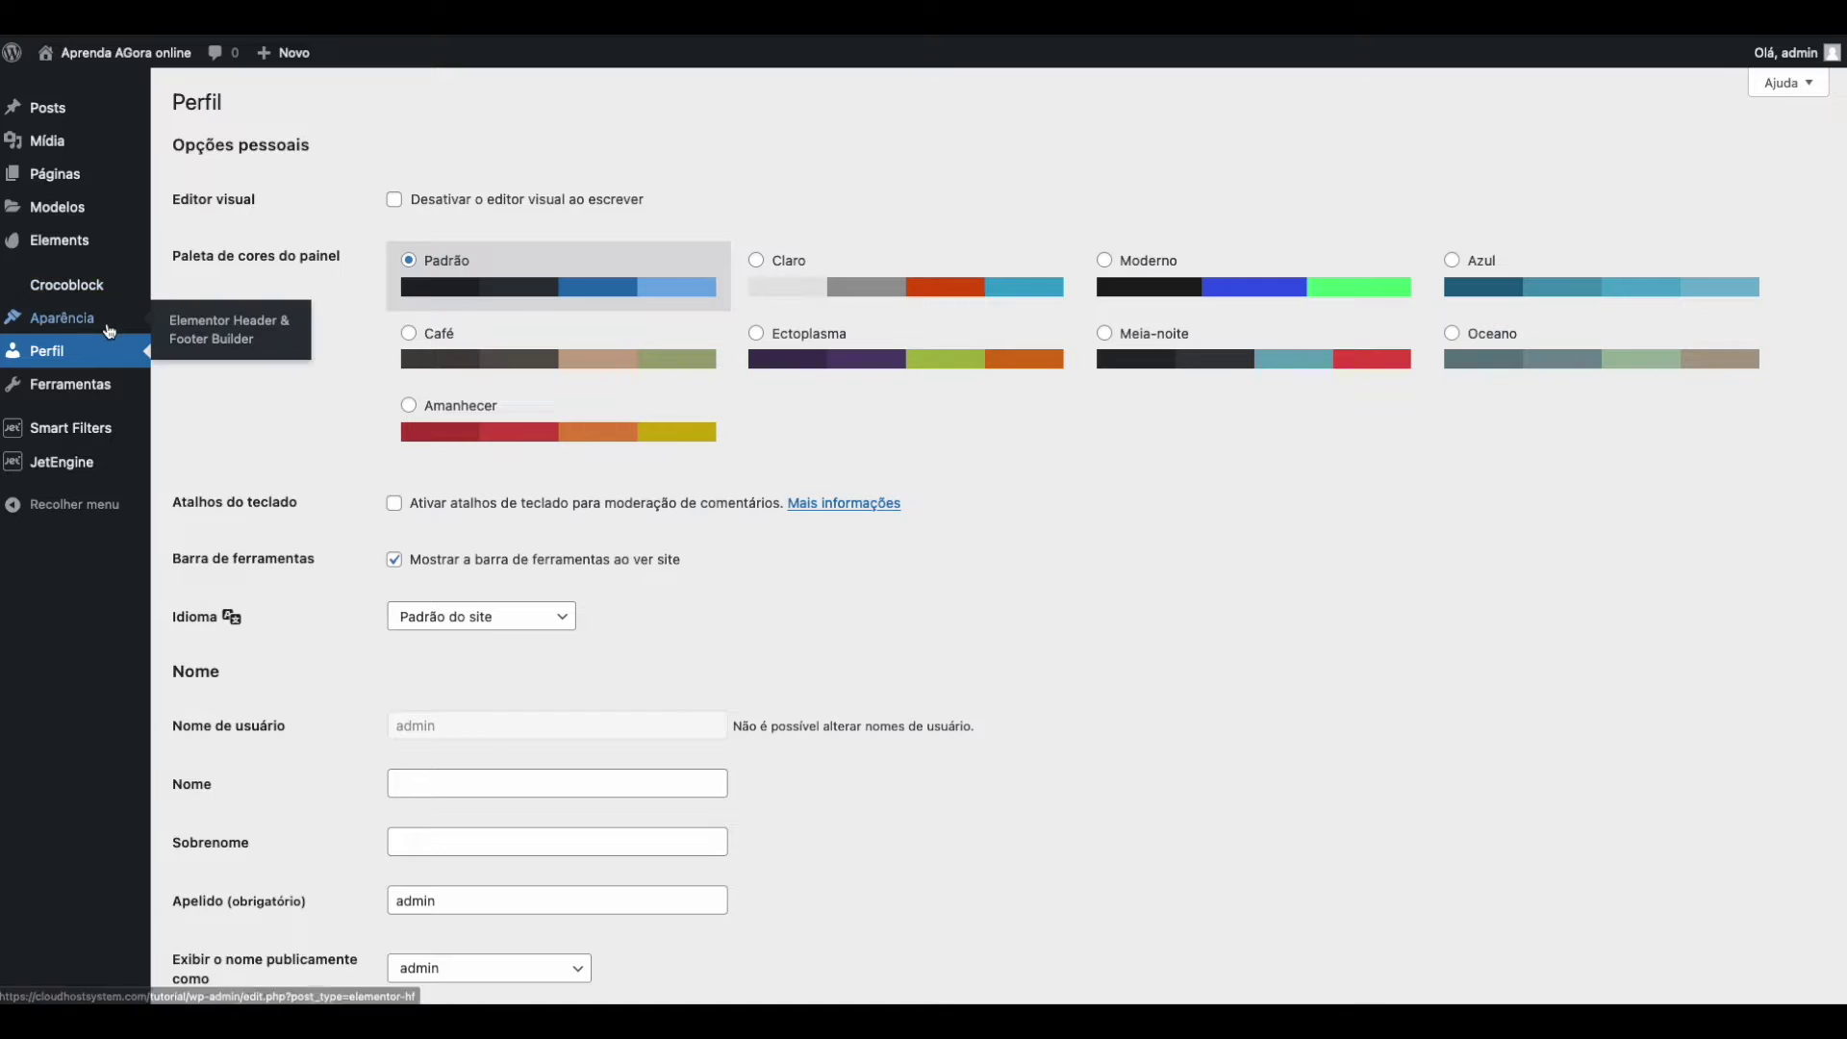
mouse_move(1080, 995)
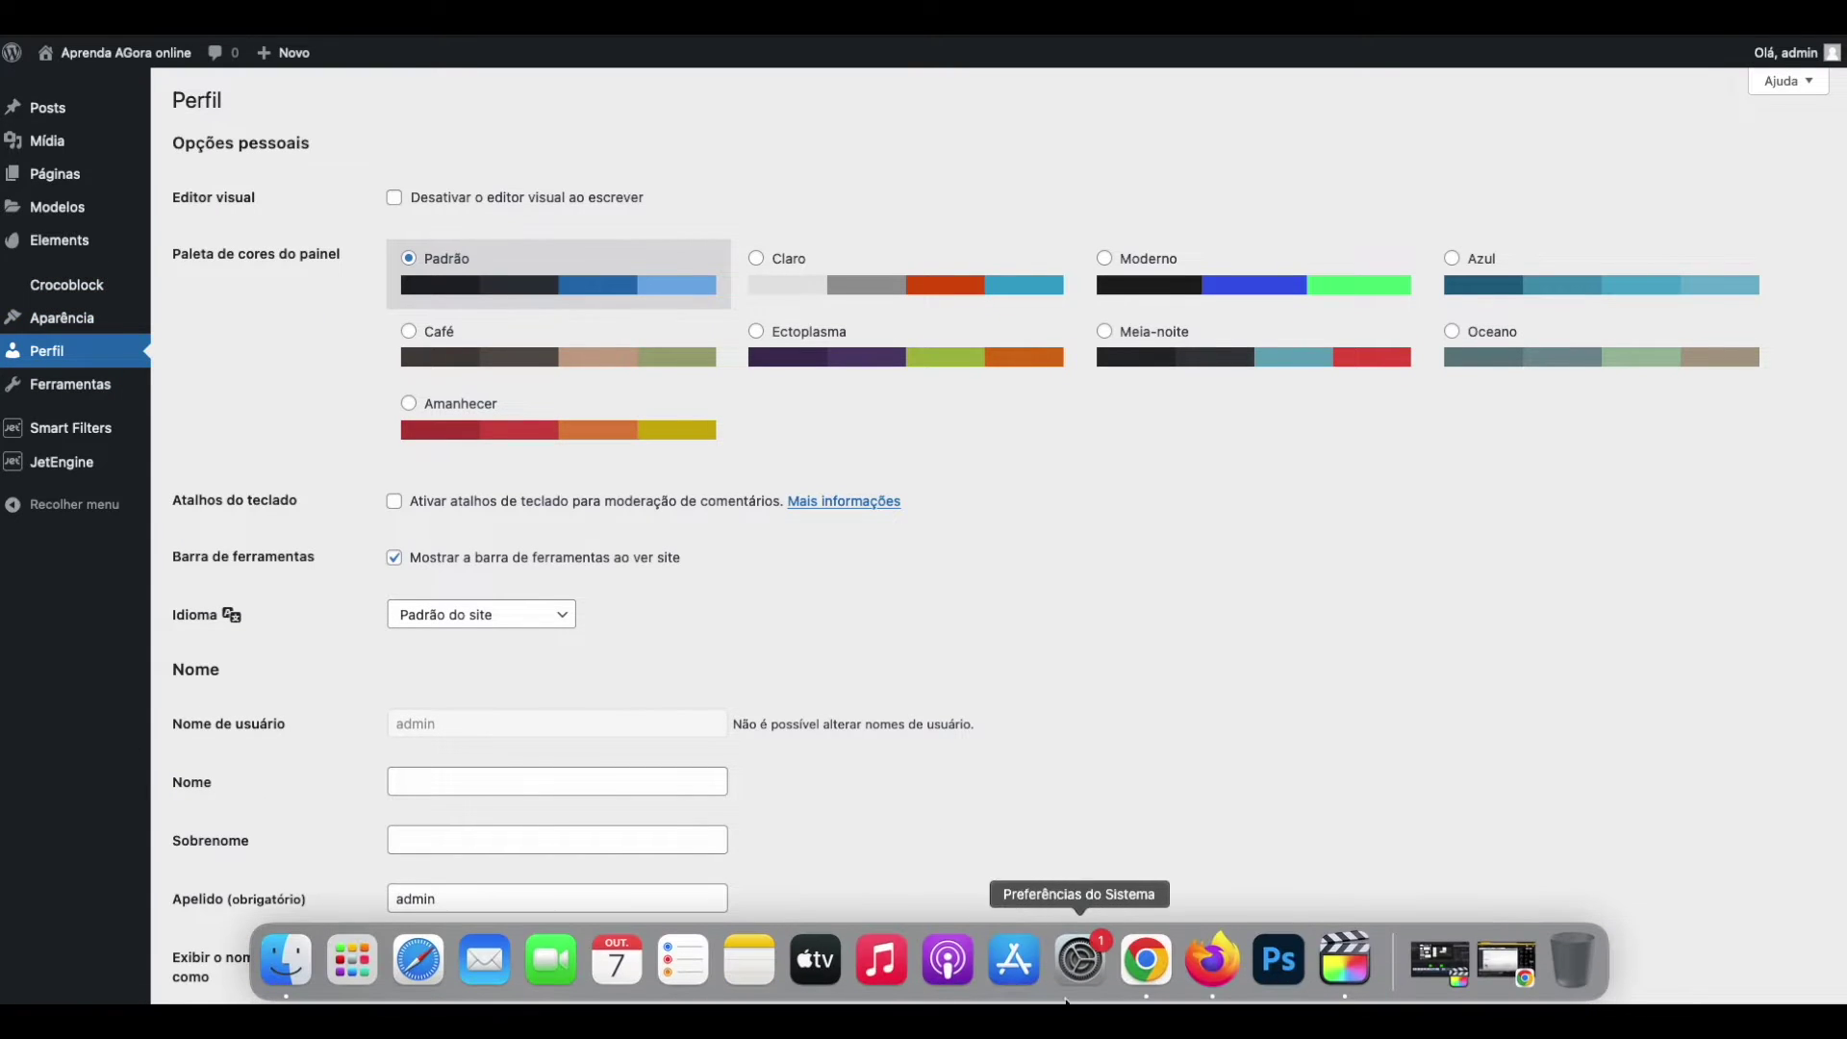
Return to Adminimize in Chrome and expand the Admin Bar Front end Options and Opções de Menu sections.
click(1218, 972)
scroll(656, 524, down, 3)
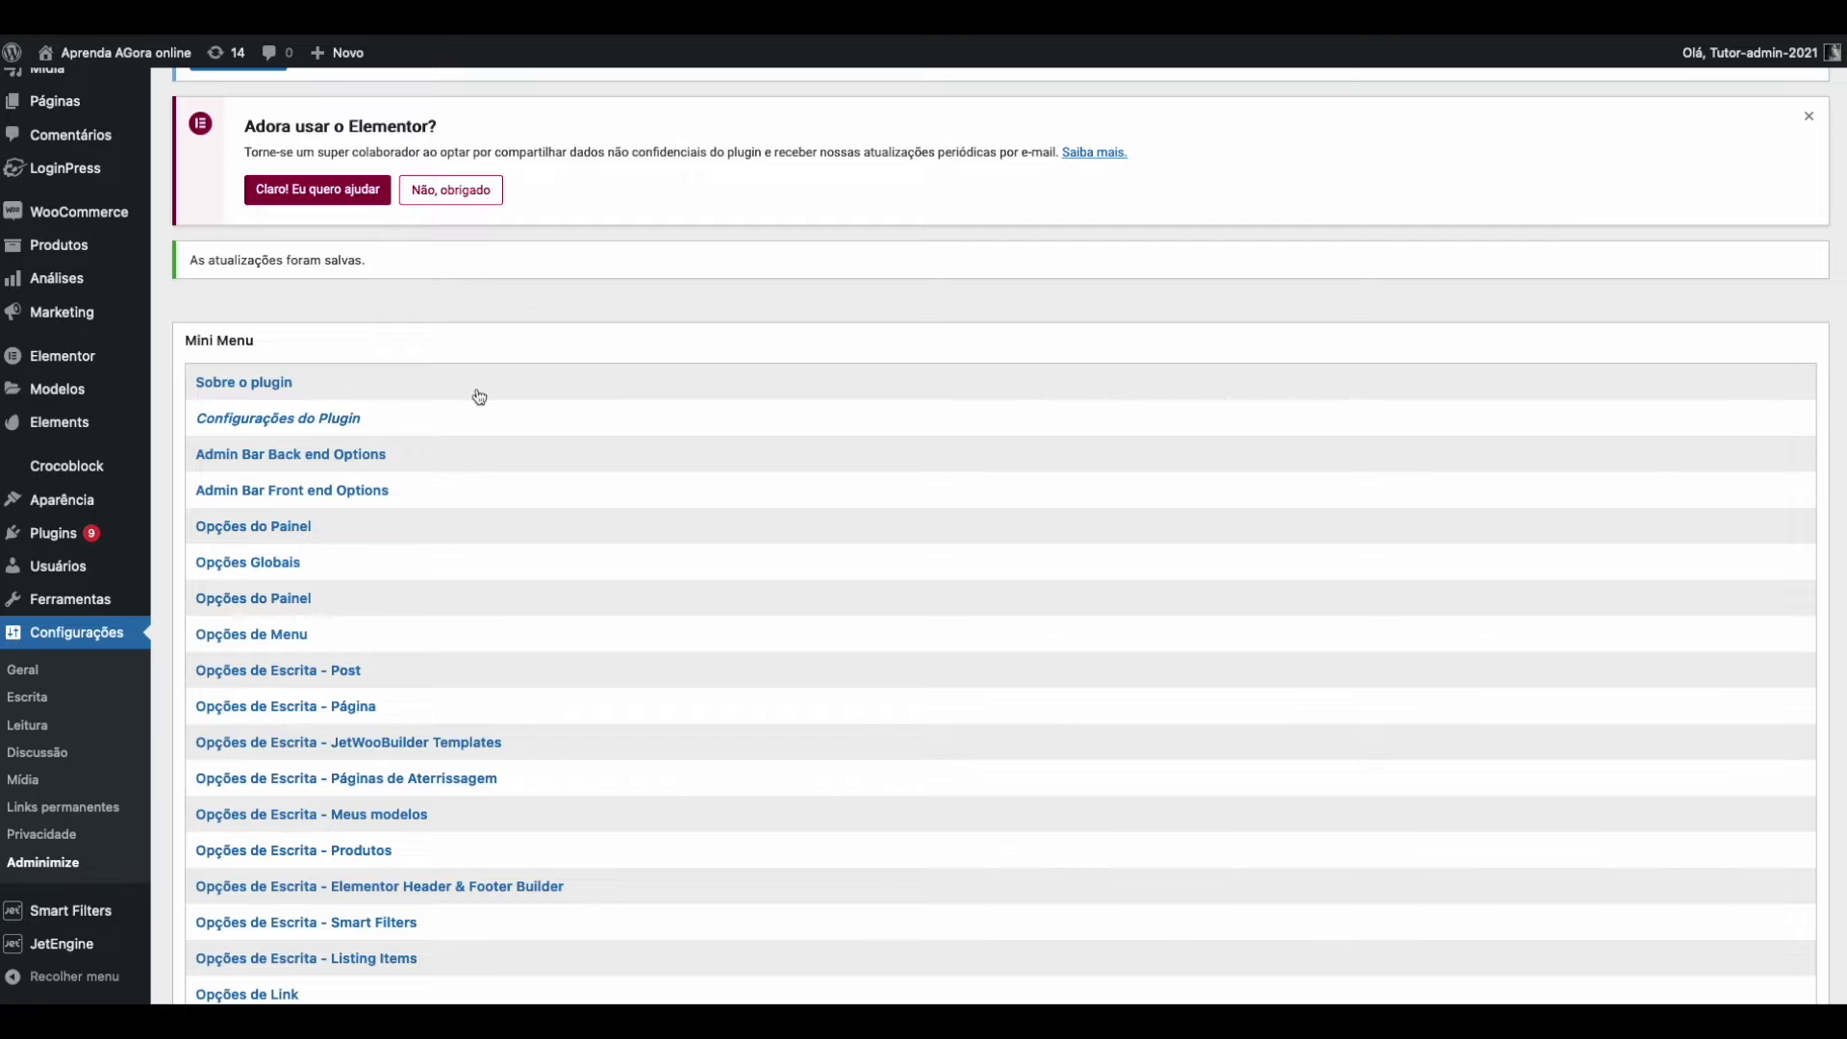
scroll(444, 496, down, 1)
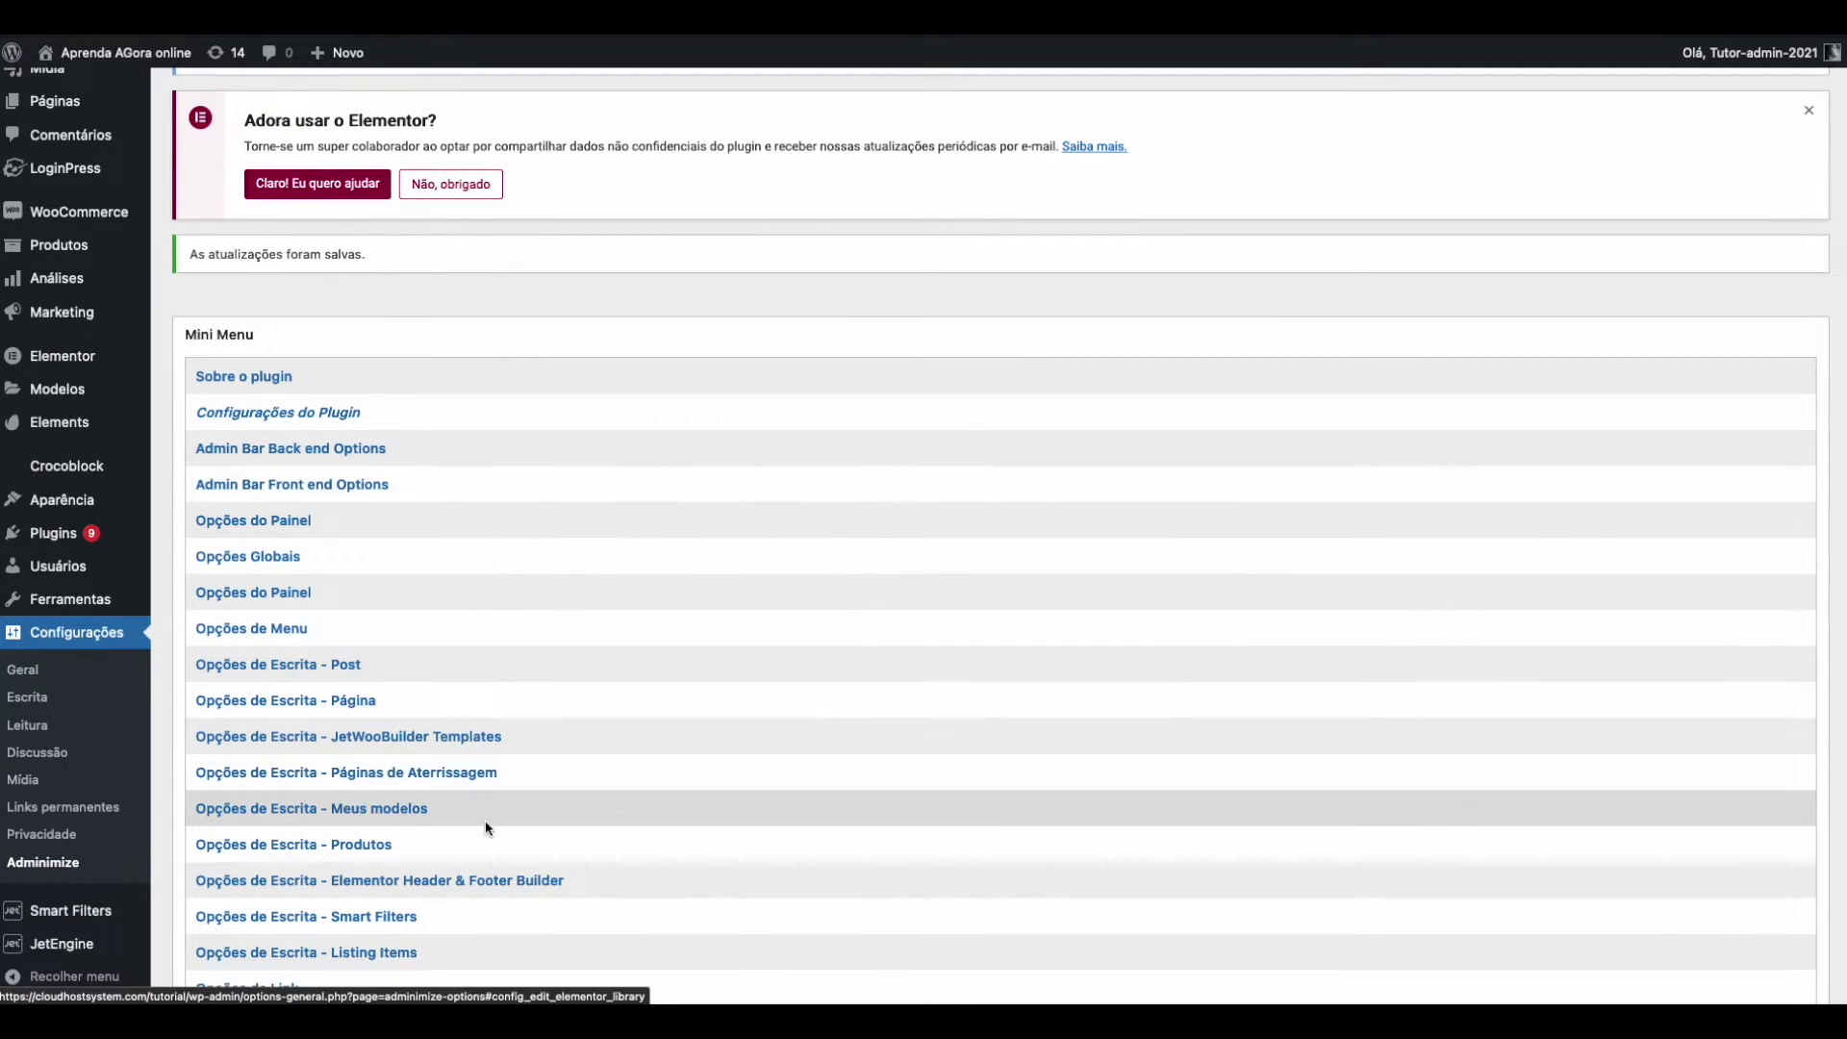
scroll(486, 825, down, 6)
scroll(471, 673, up, 5)
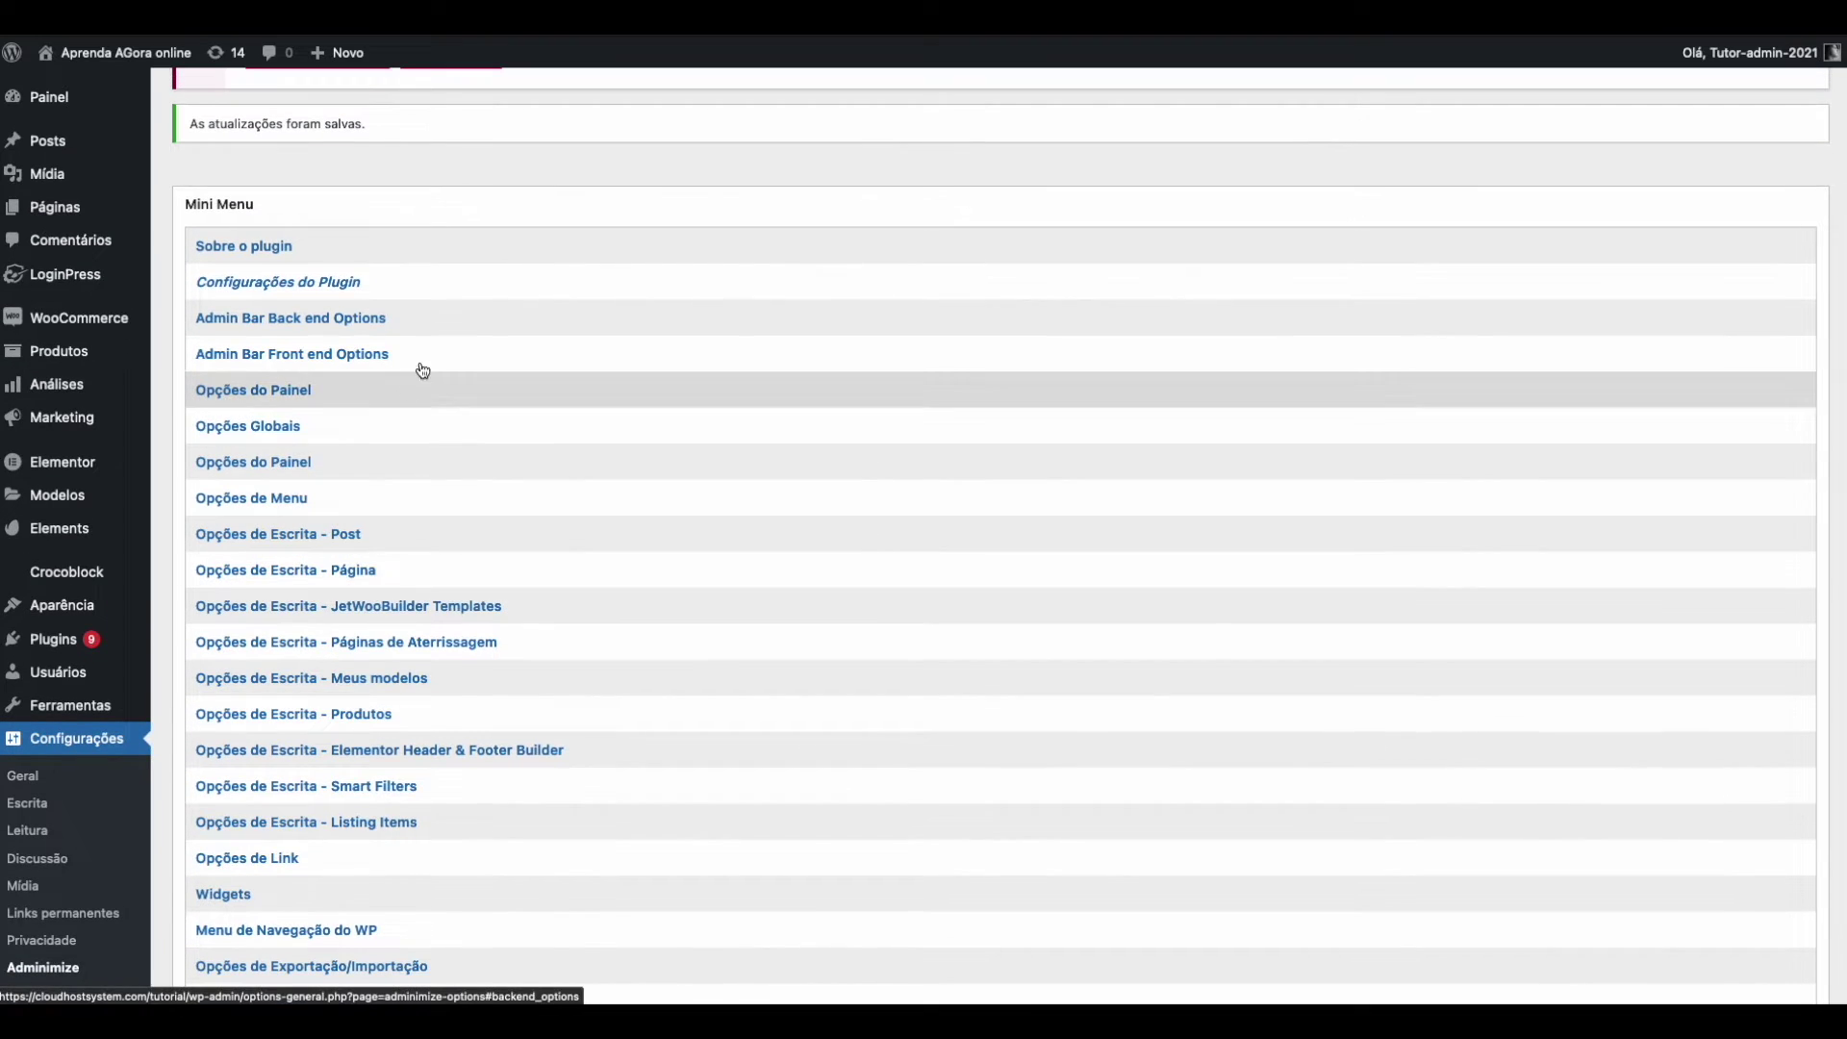
click(436, 361)
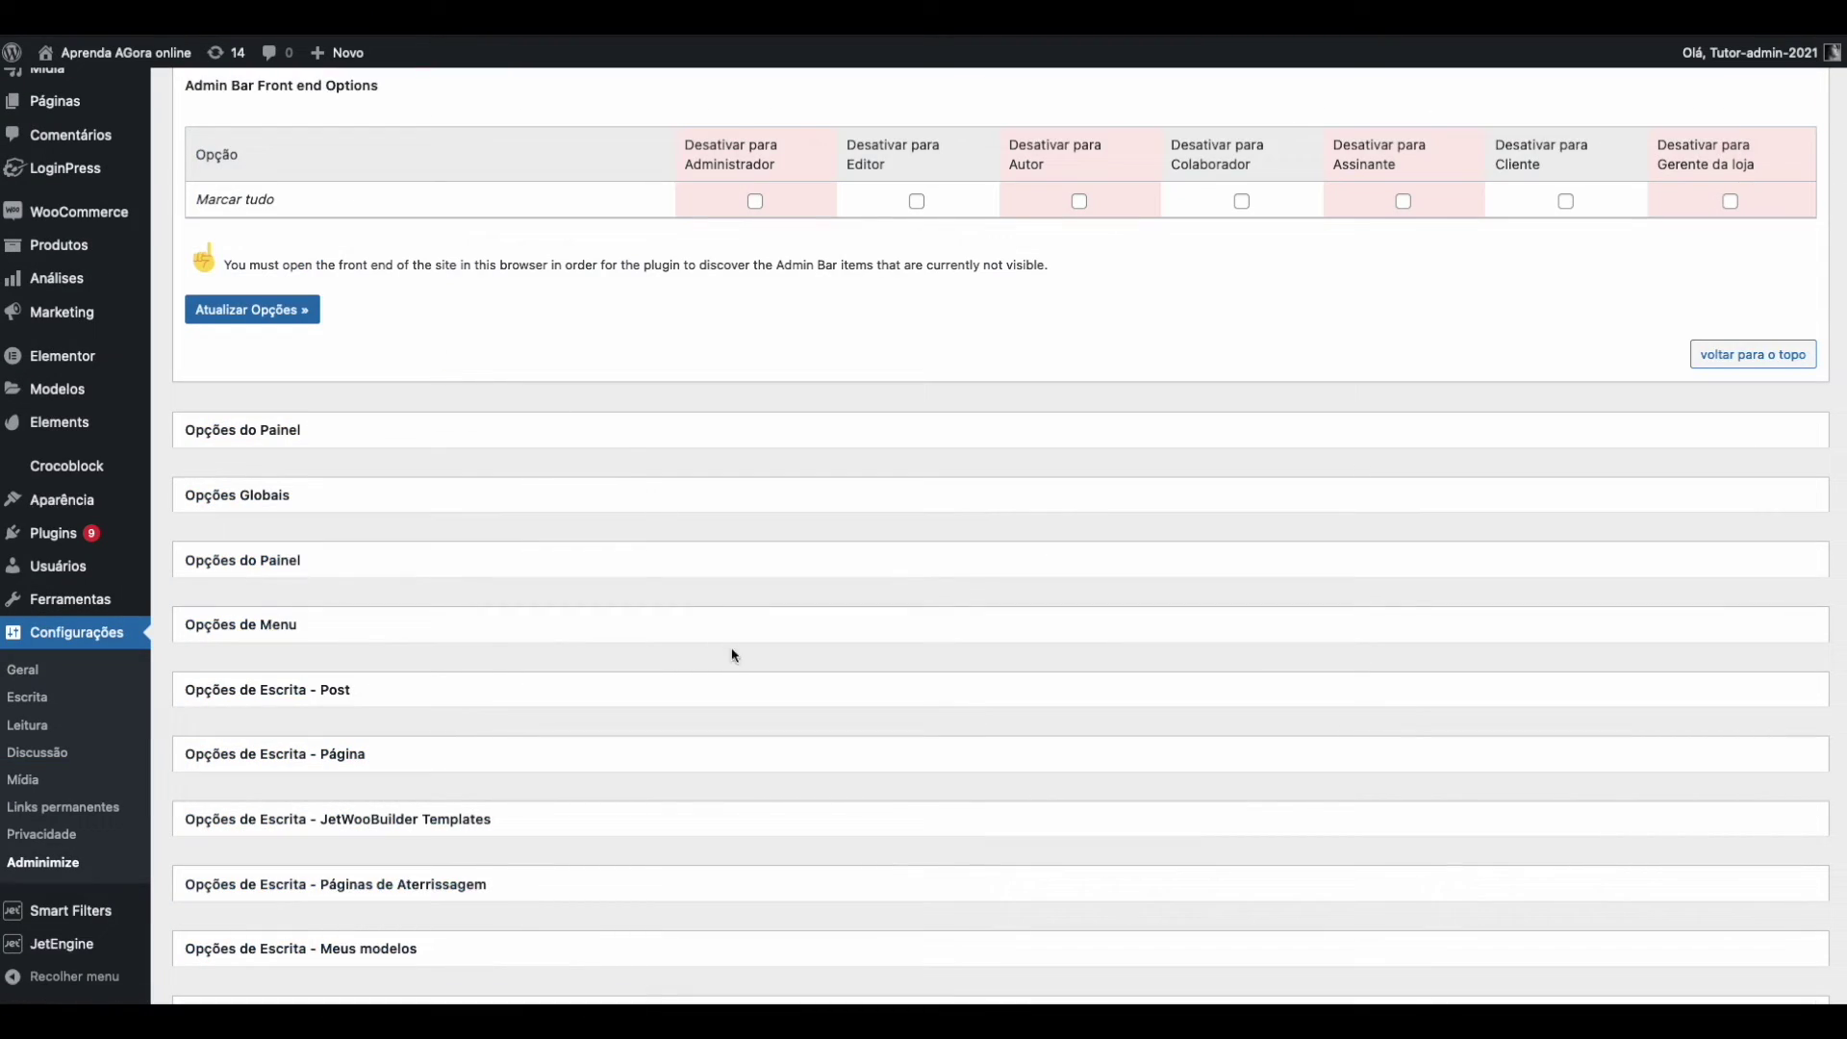
scroll(713, 671, down, 1)
click(331, 603)
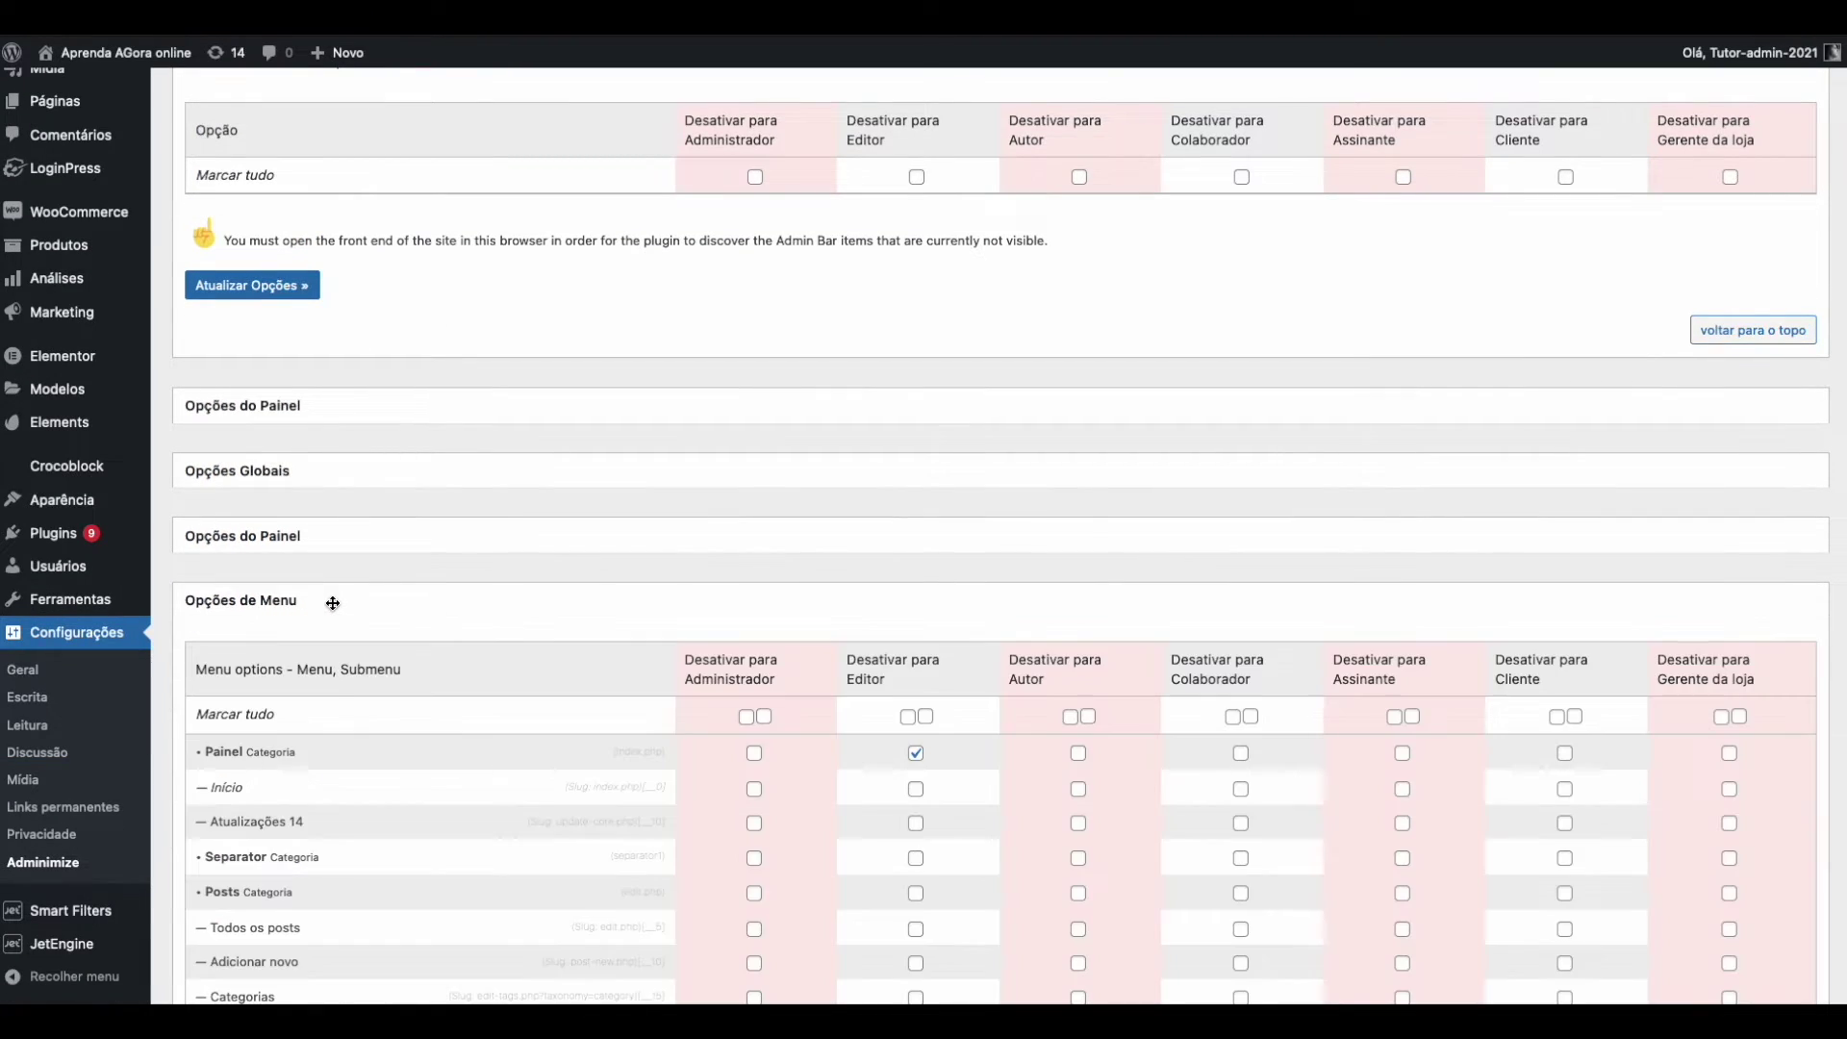
Disable the Mídia category for the Editor role in Opções de Menu.
scroll(570, 609, down, 4)
scroll(566, 616, down, 4)
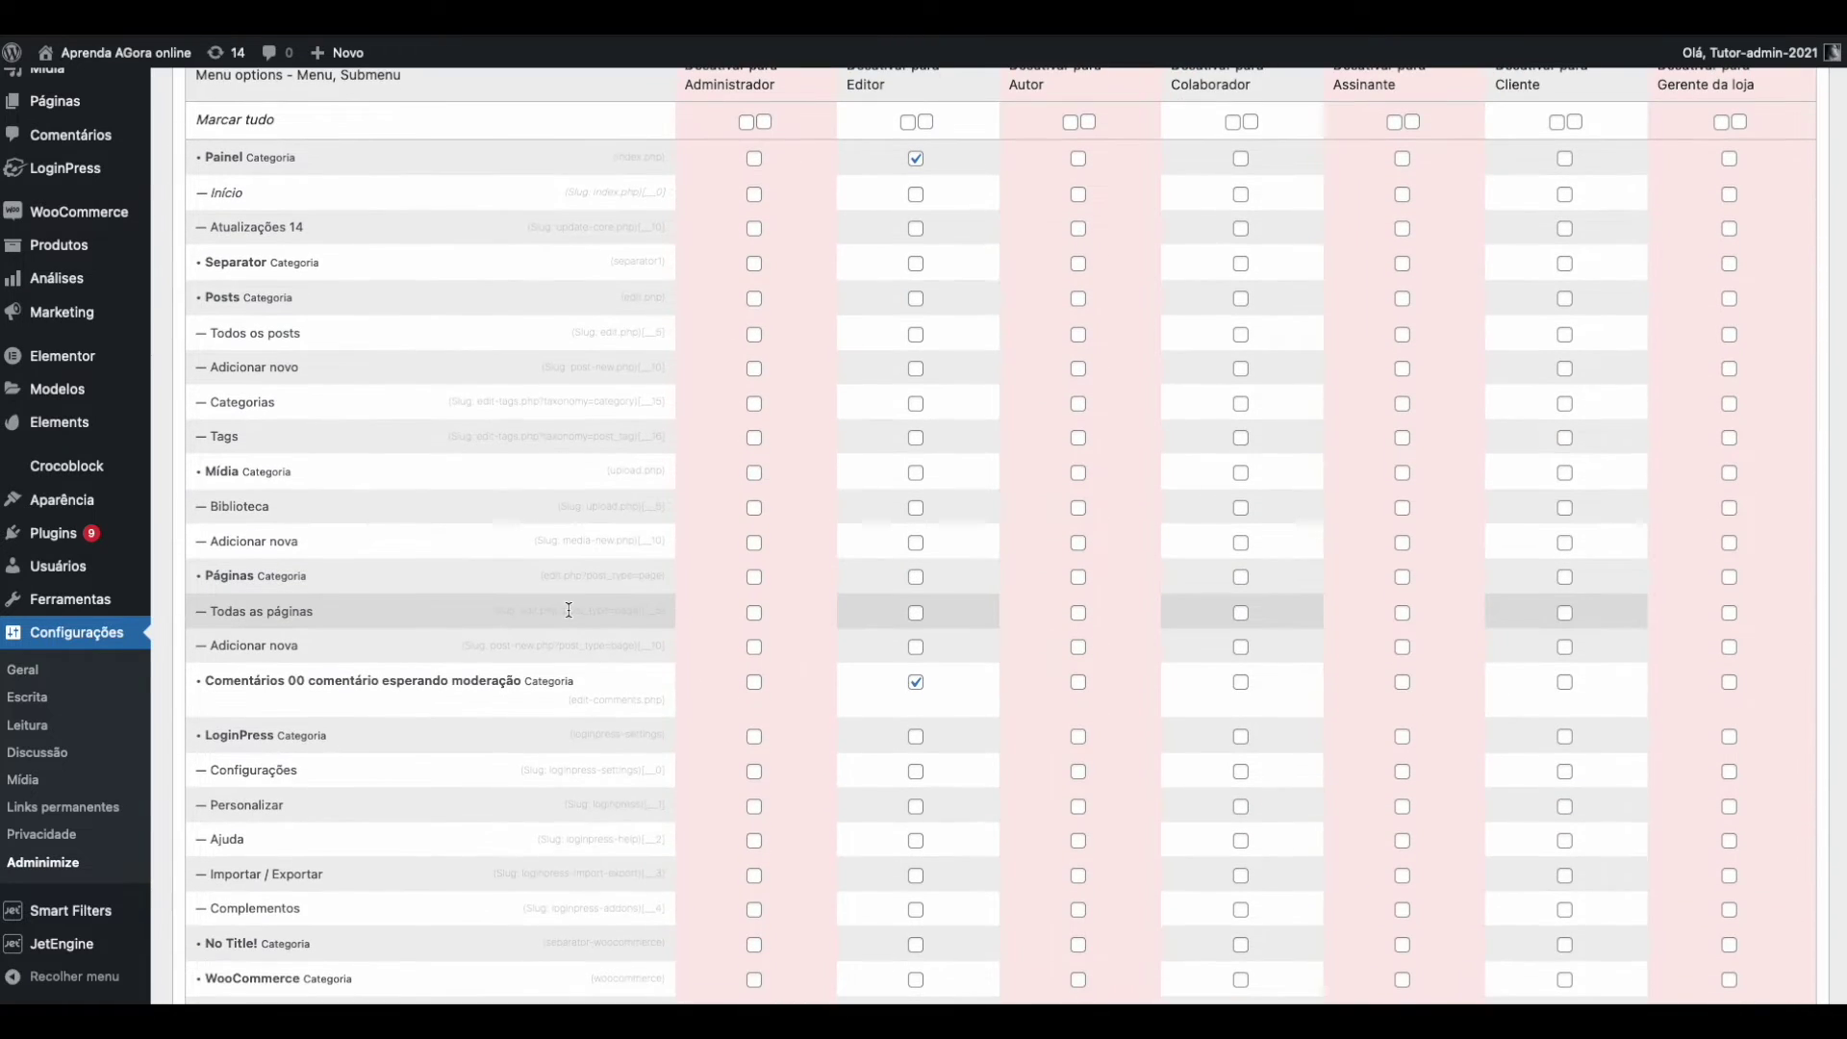
scroll(481, 577, down, 1)
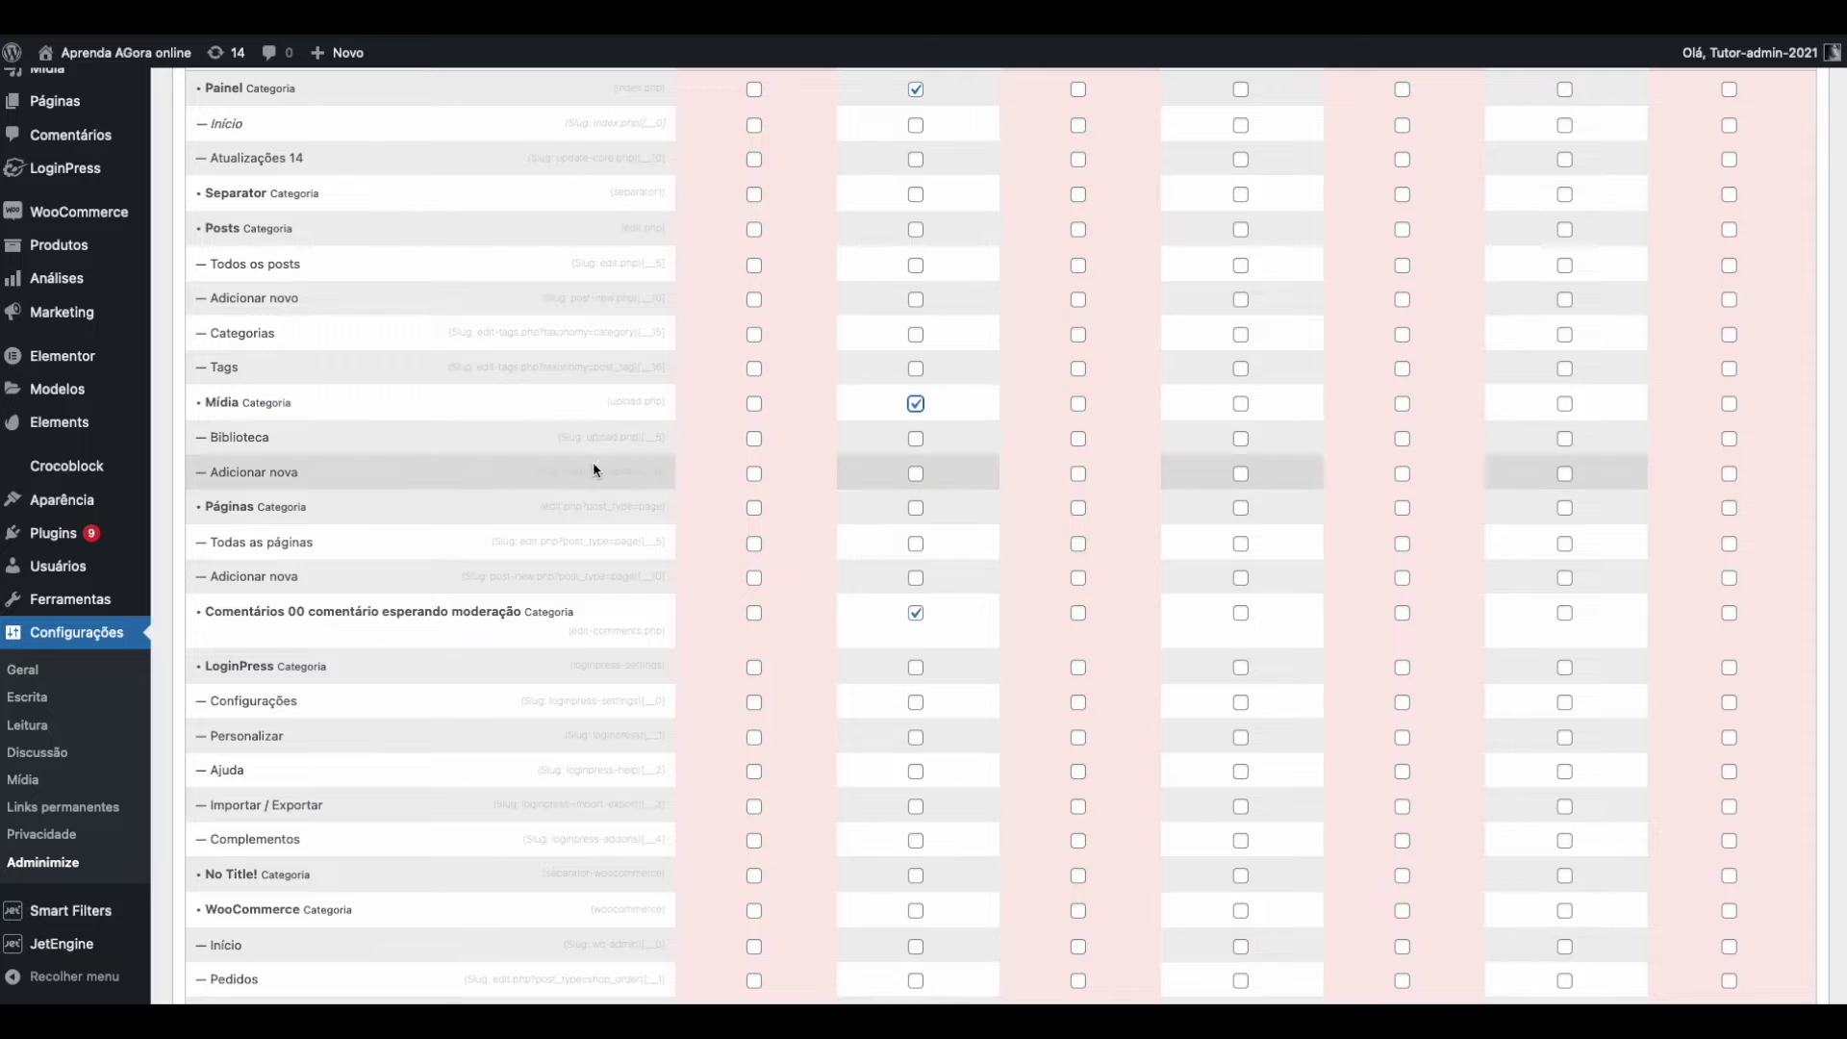
Disable the Crocoblock category for the Editor role in Opções de Menu.
scroll(539, 597, down, 2)
scroll(481, 539, down, 1)
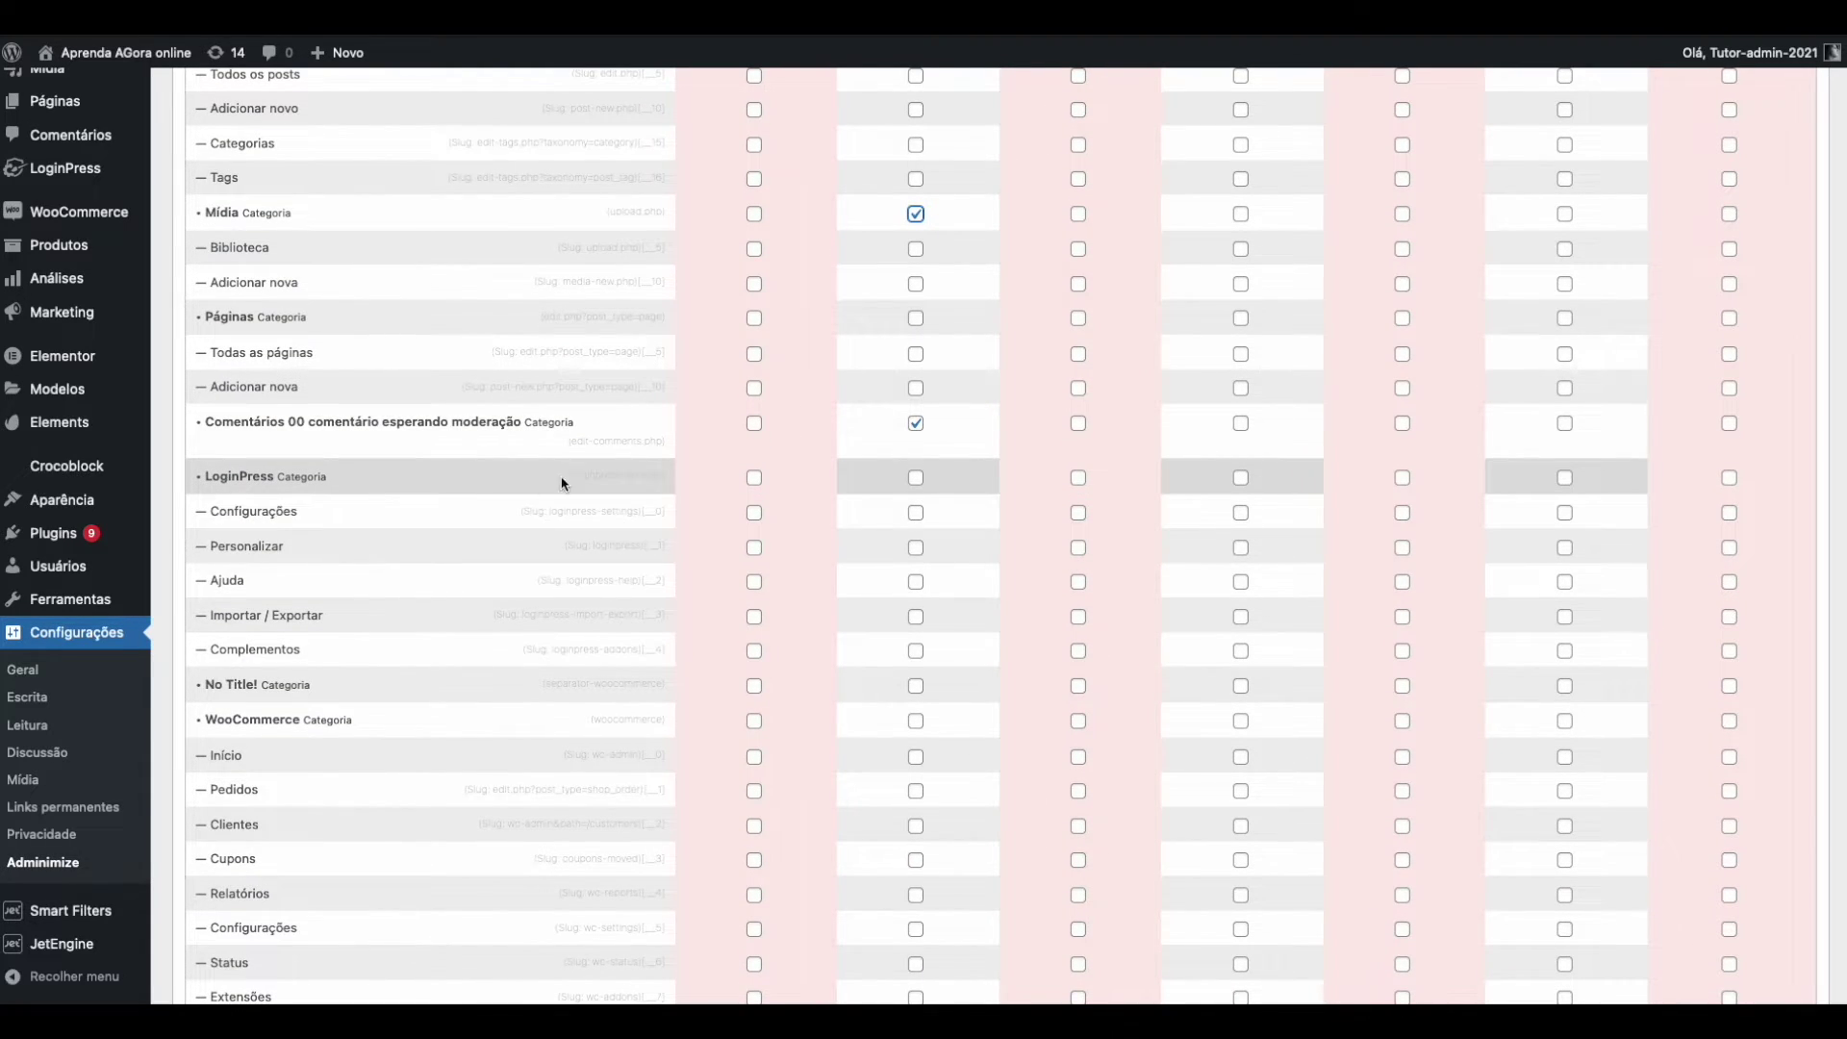
scroll(442, 525, down, 2)
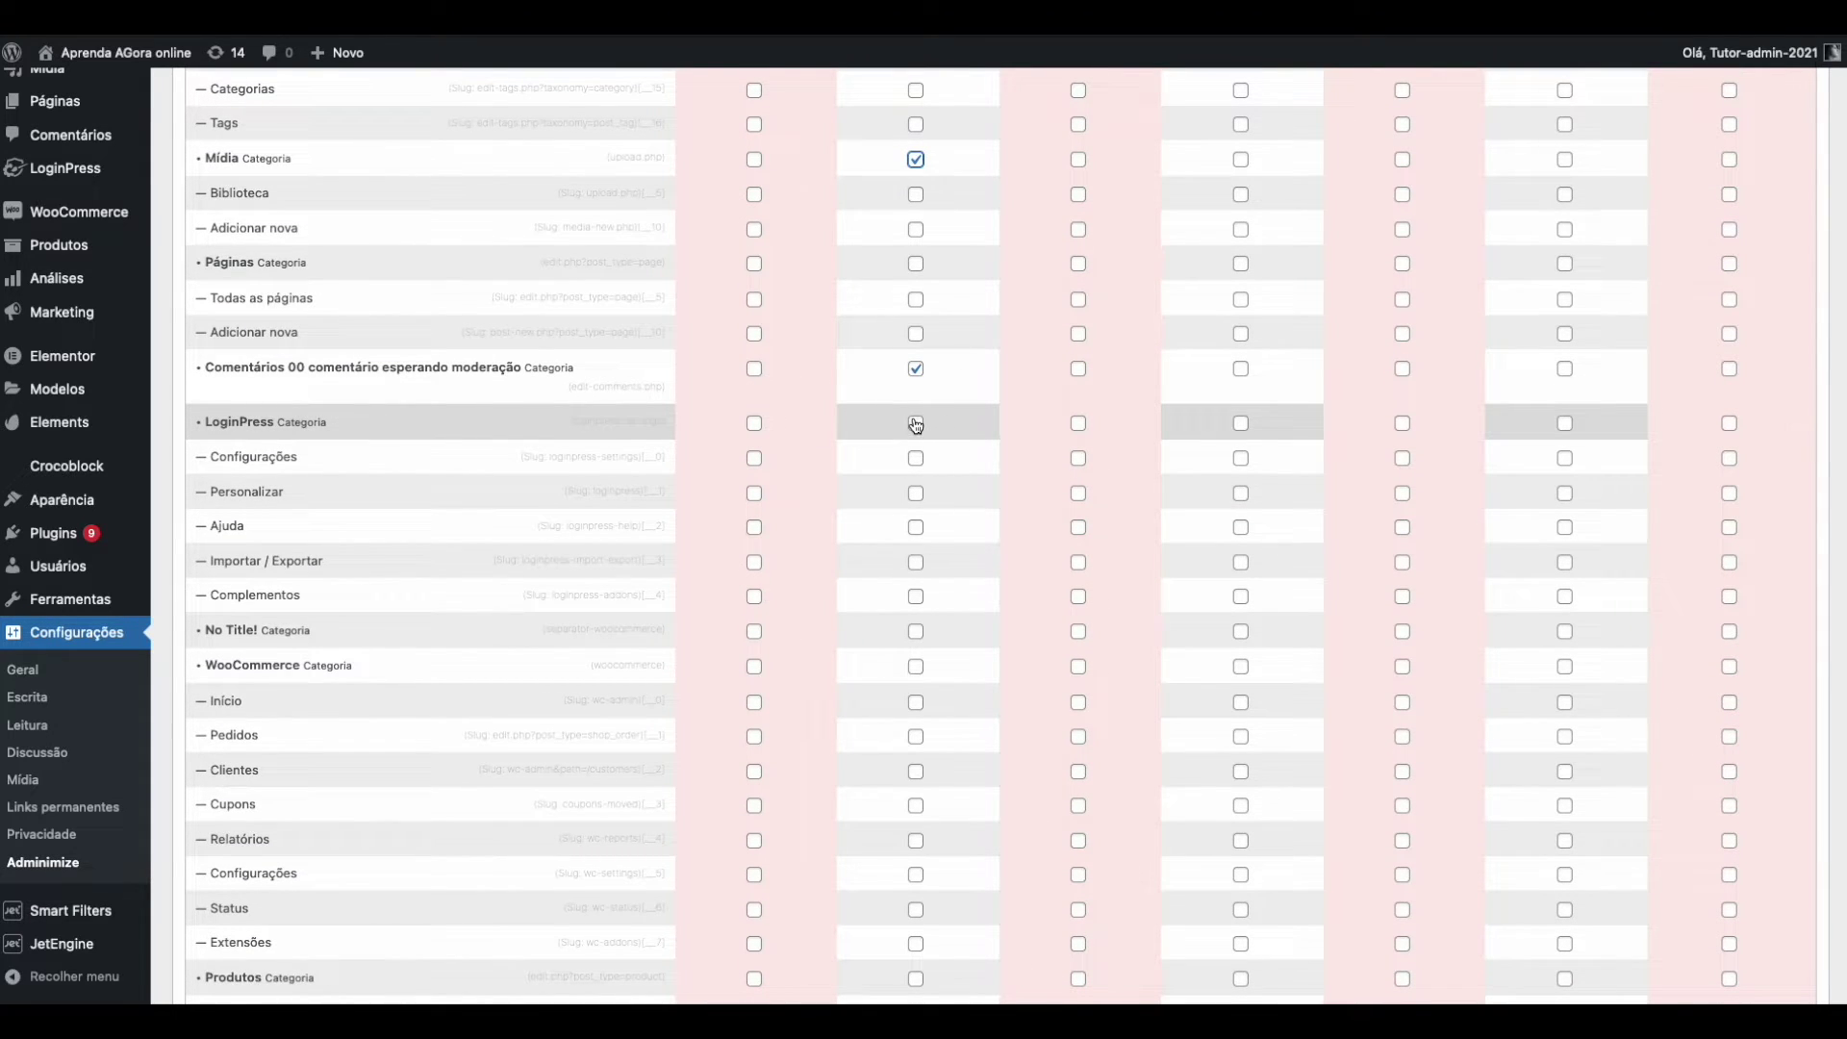
scroll(879, 529, down, 12)
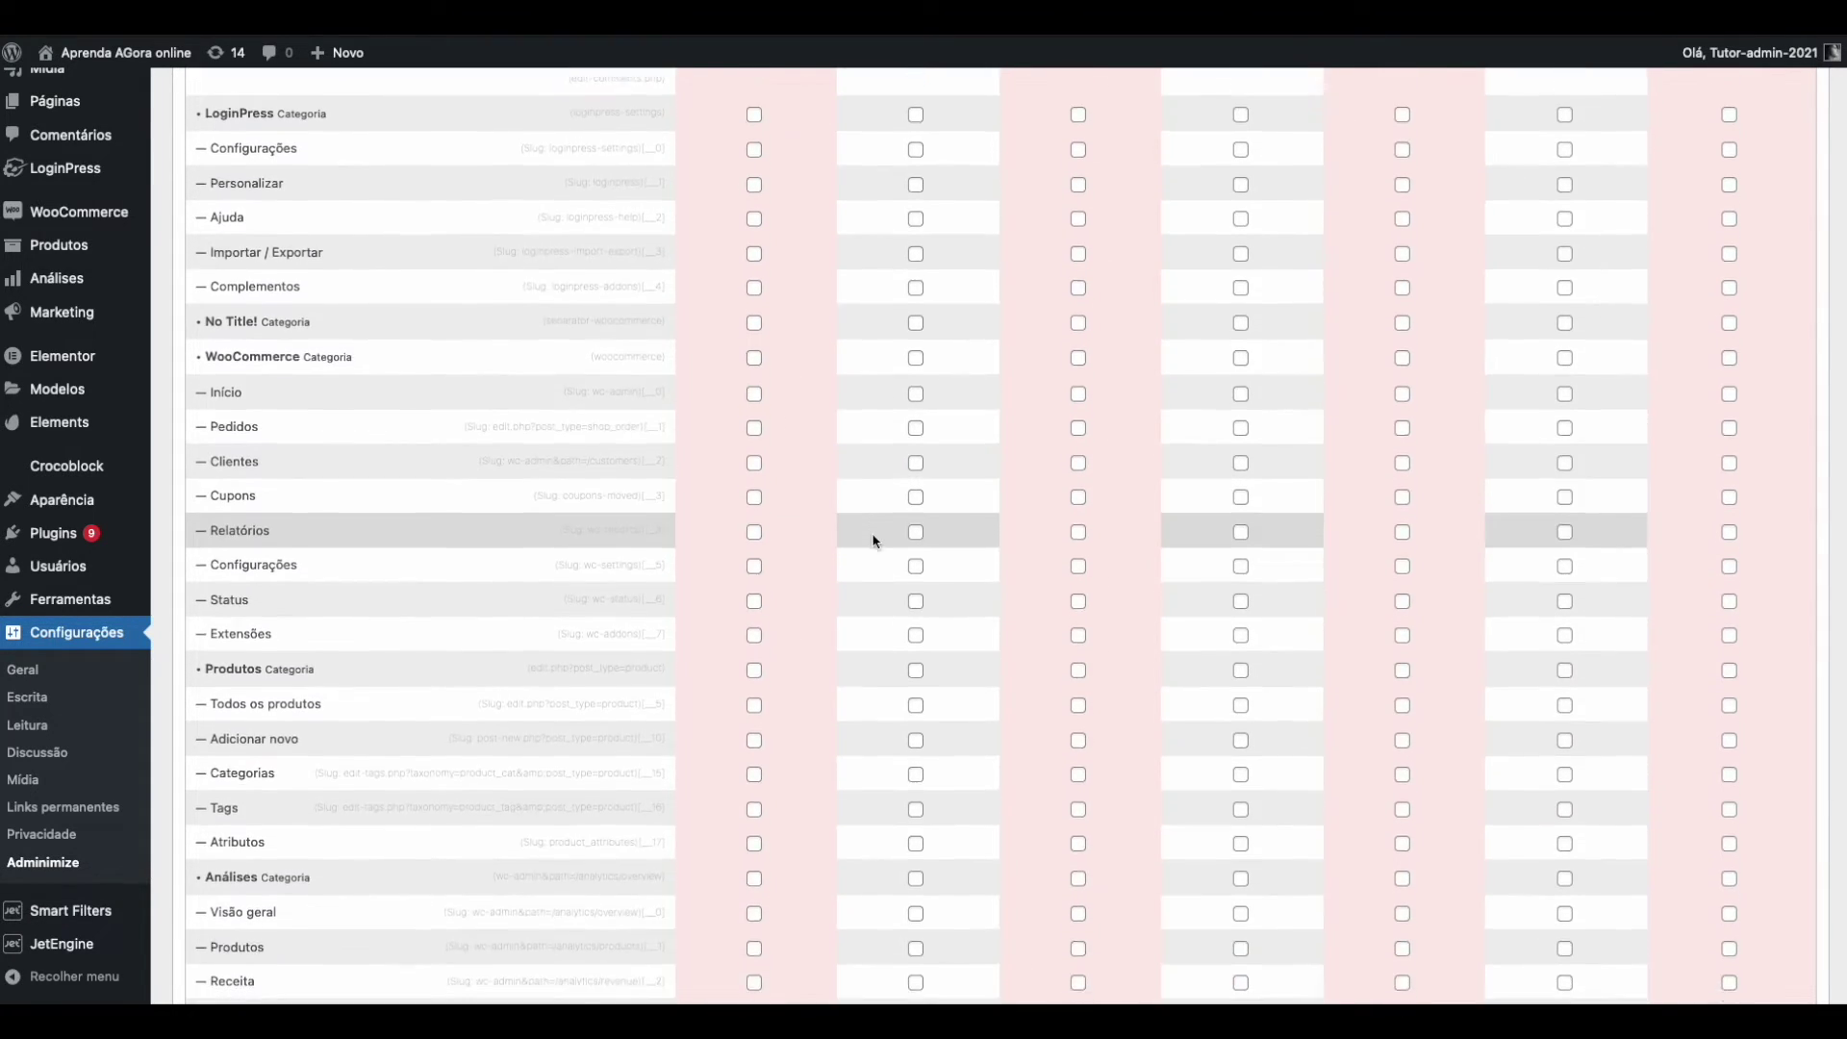
scroll(410, 550, down, 9)
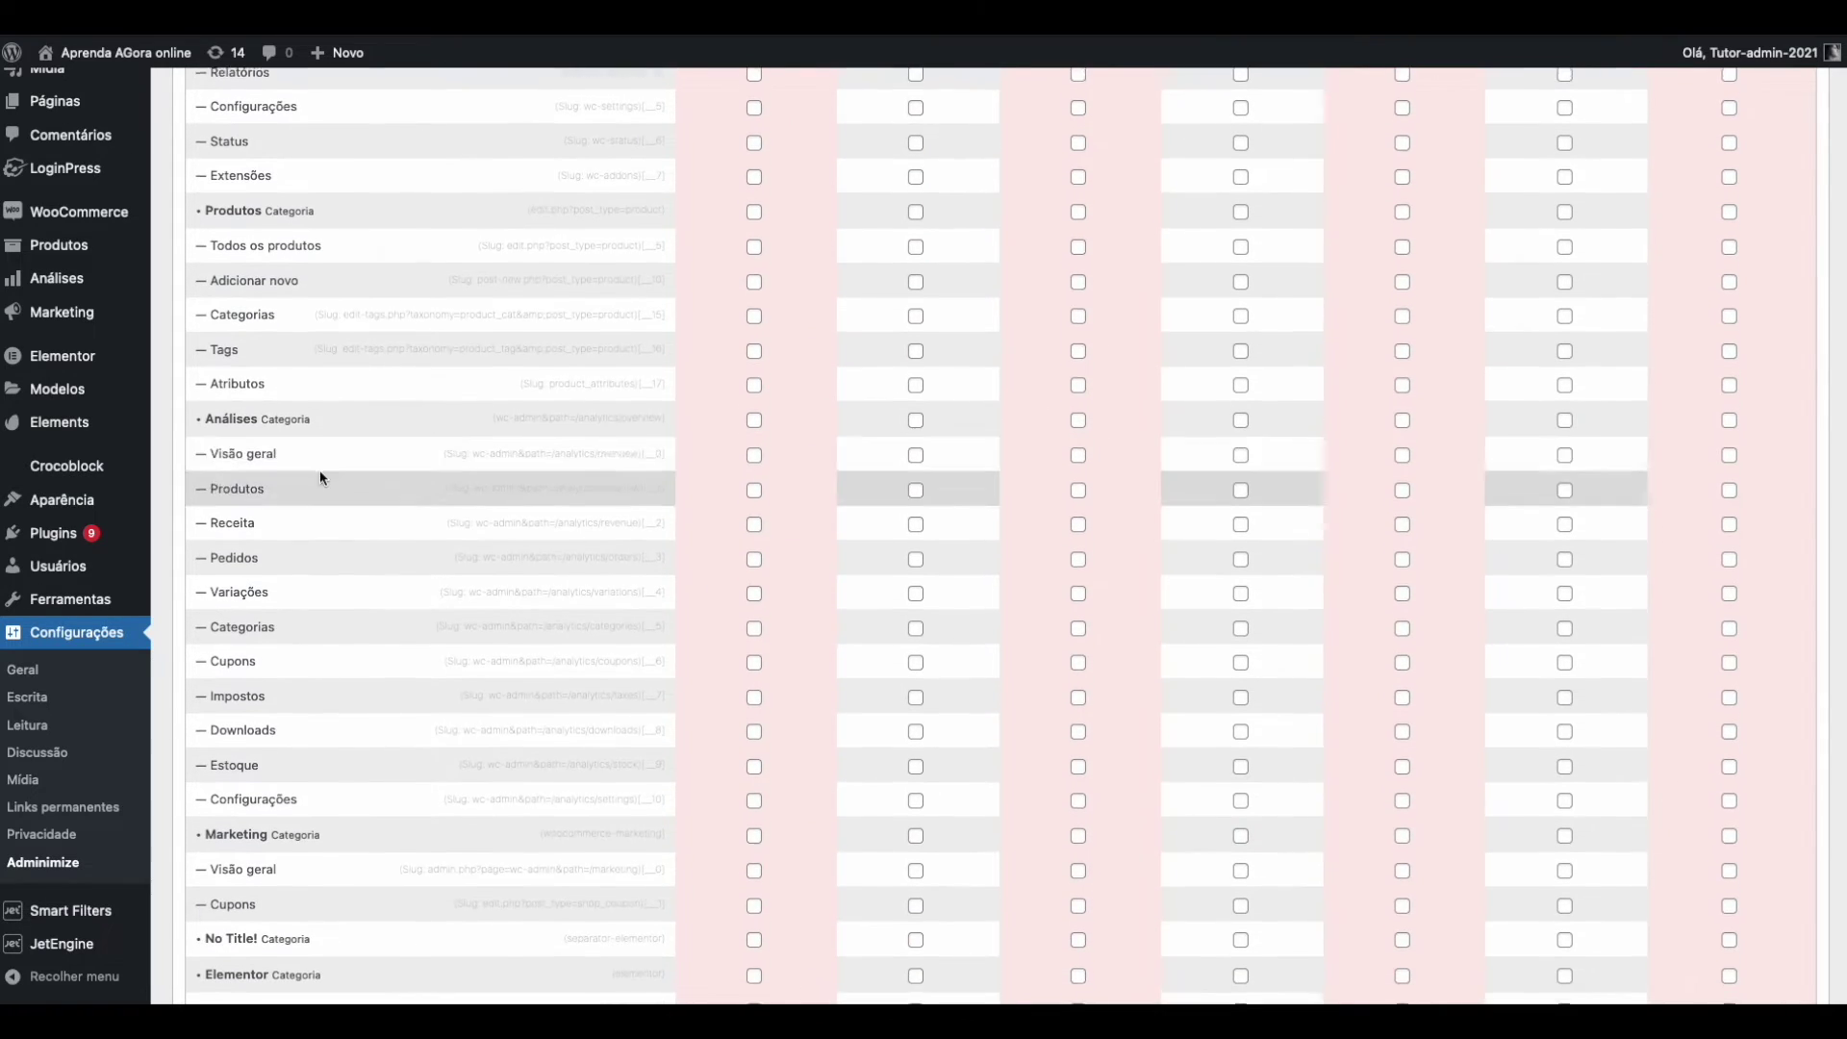
scroll(581, 519, down, 20)
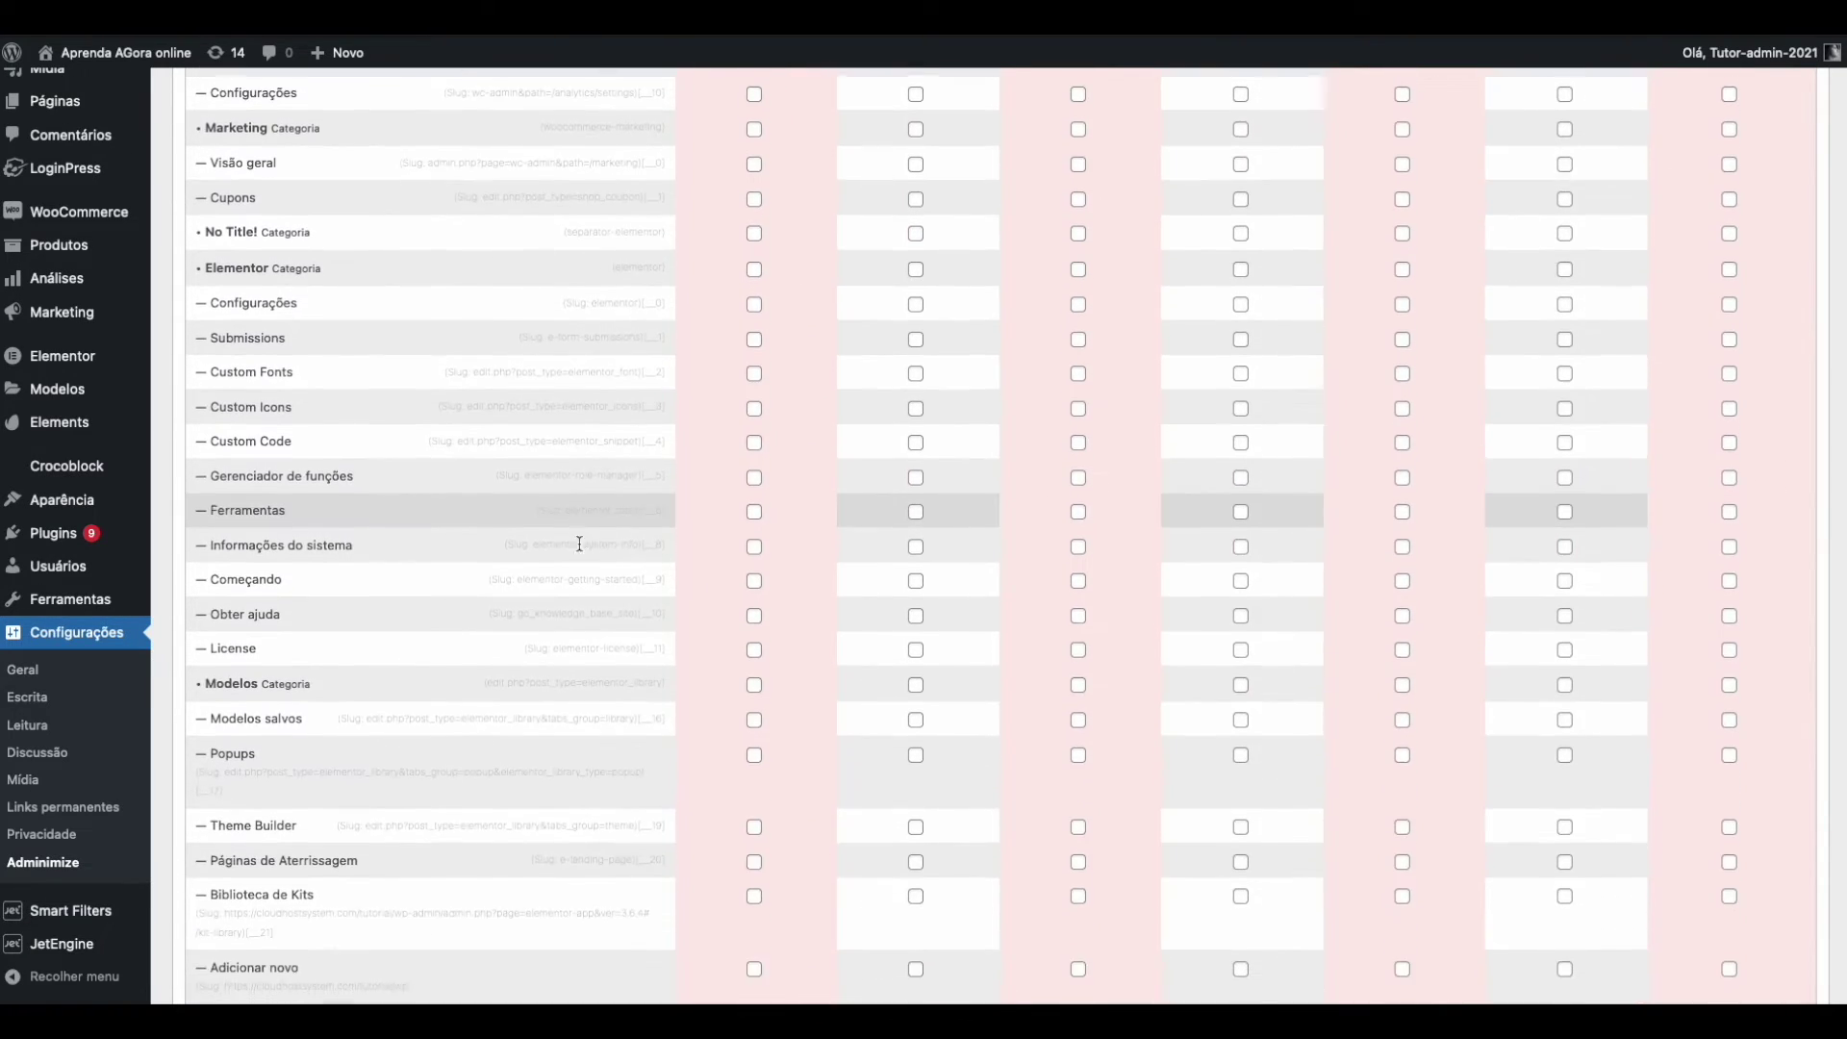
scroll(630, 537, down, 2)
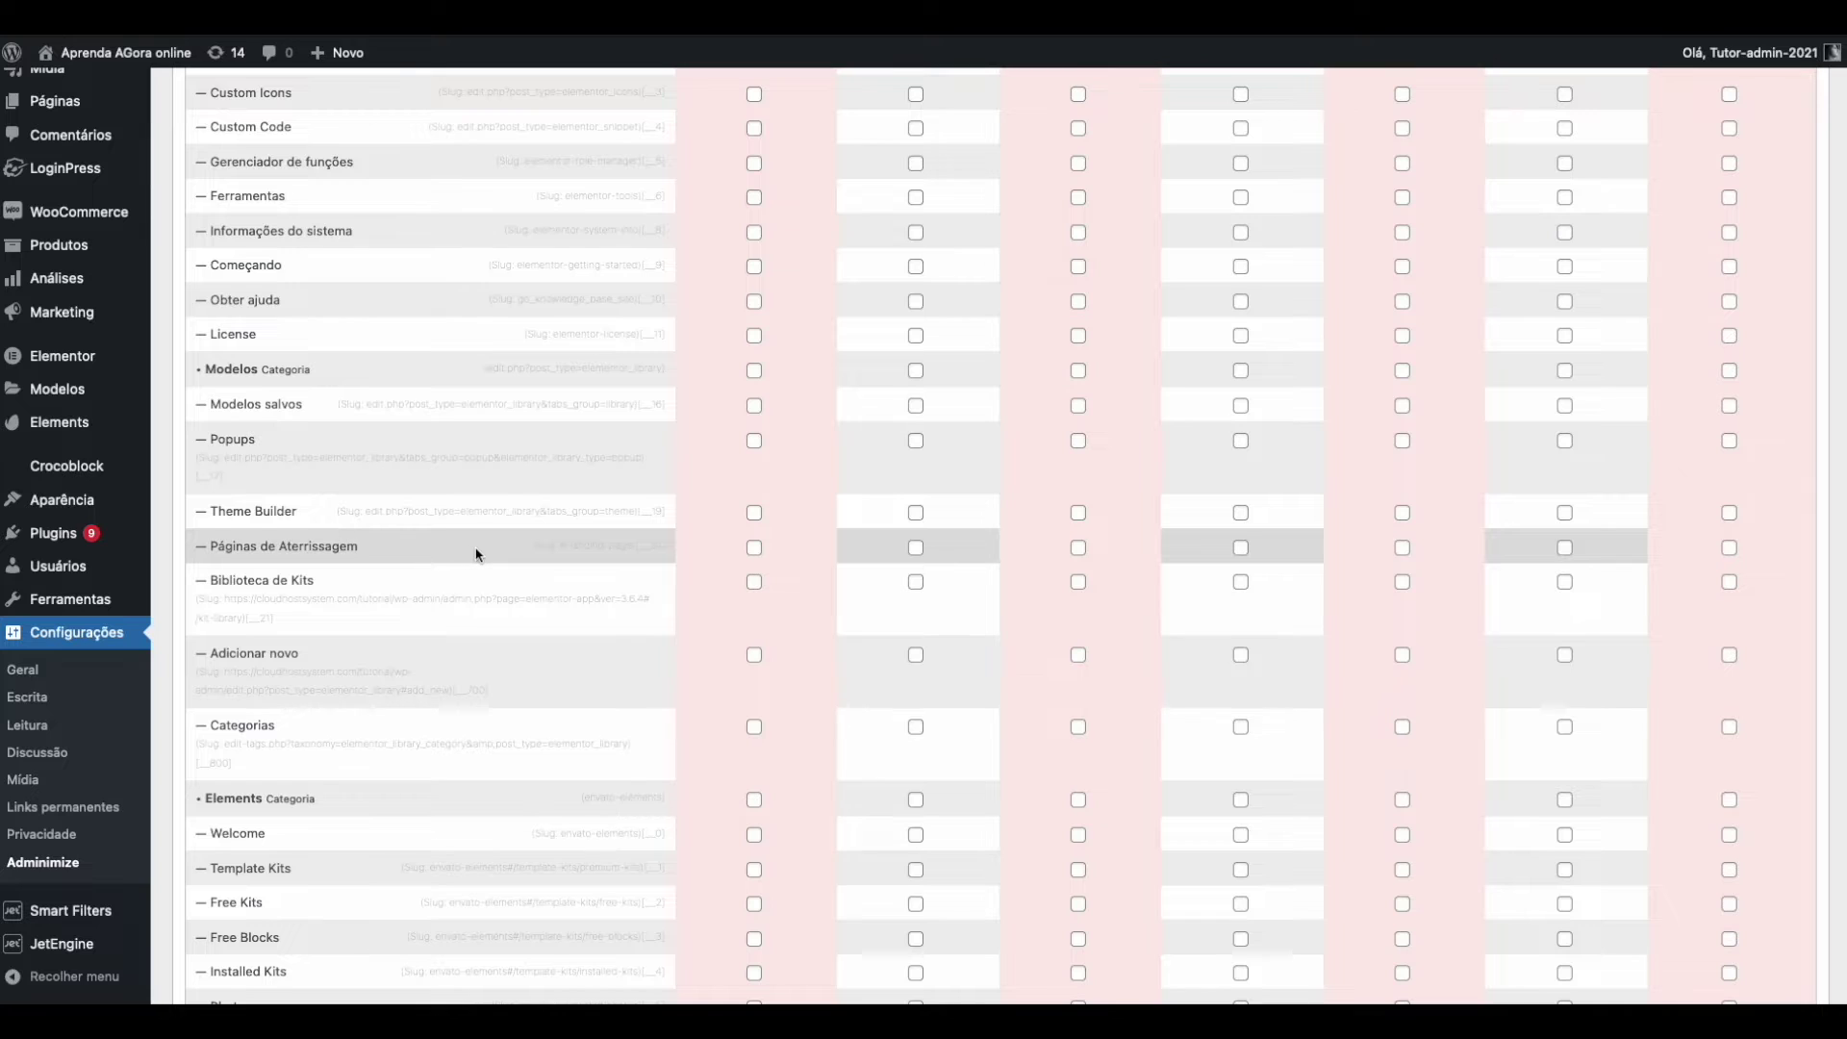
scroll(476, 554, down, 9)
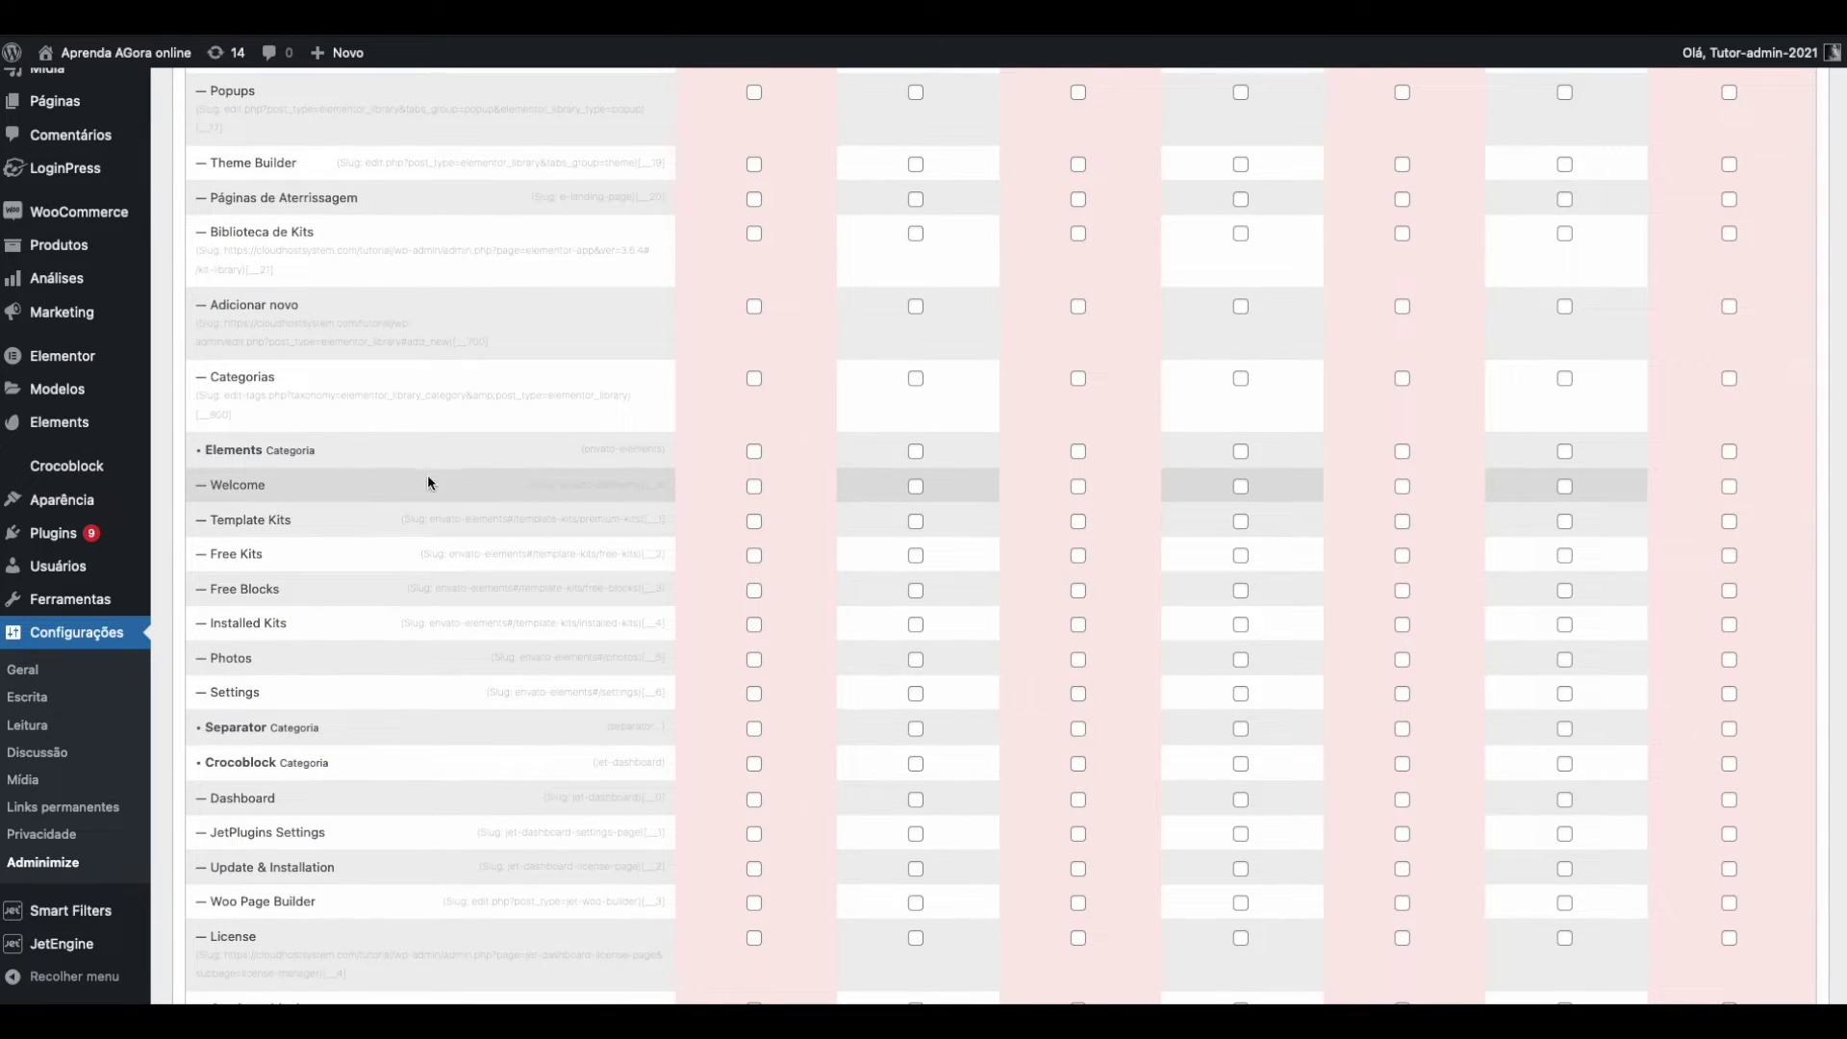
scroll(606, 516, down, 4)
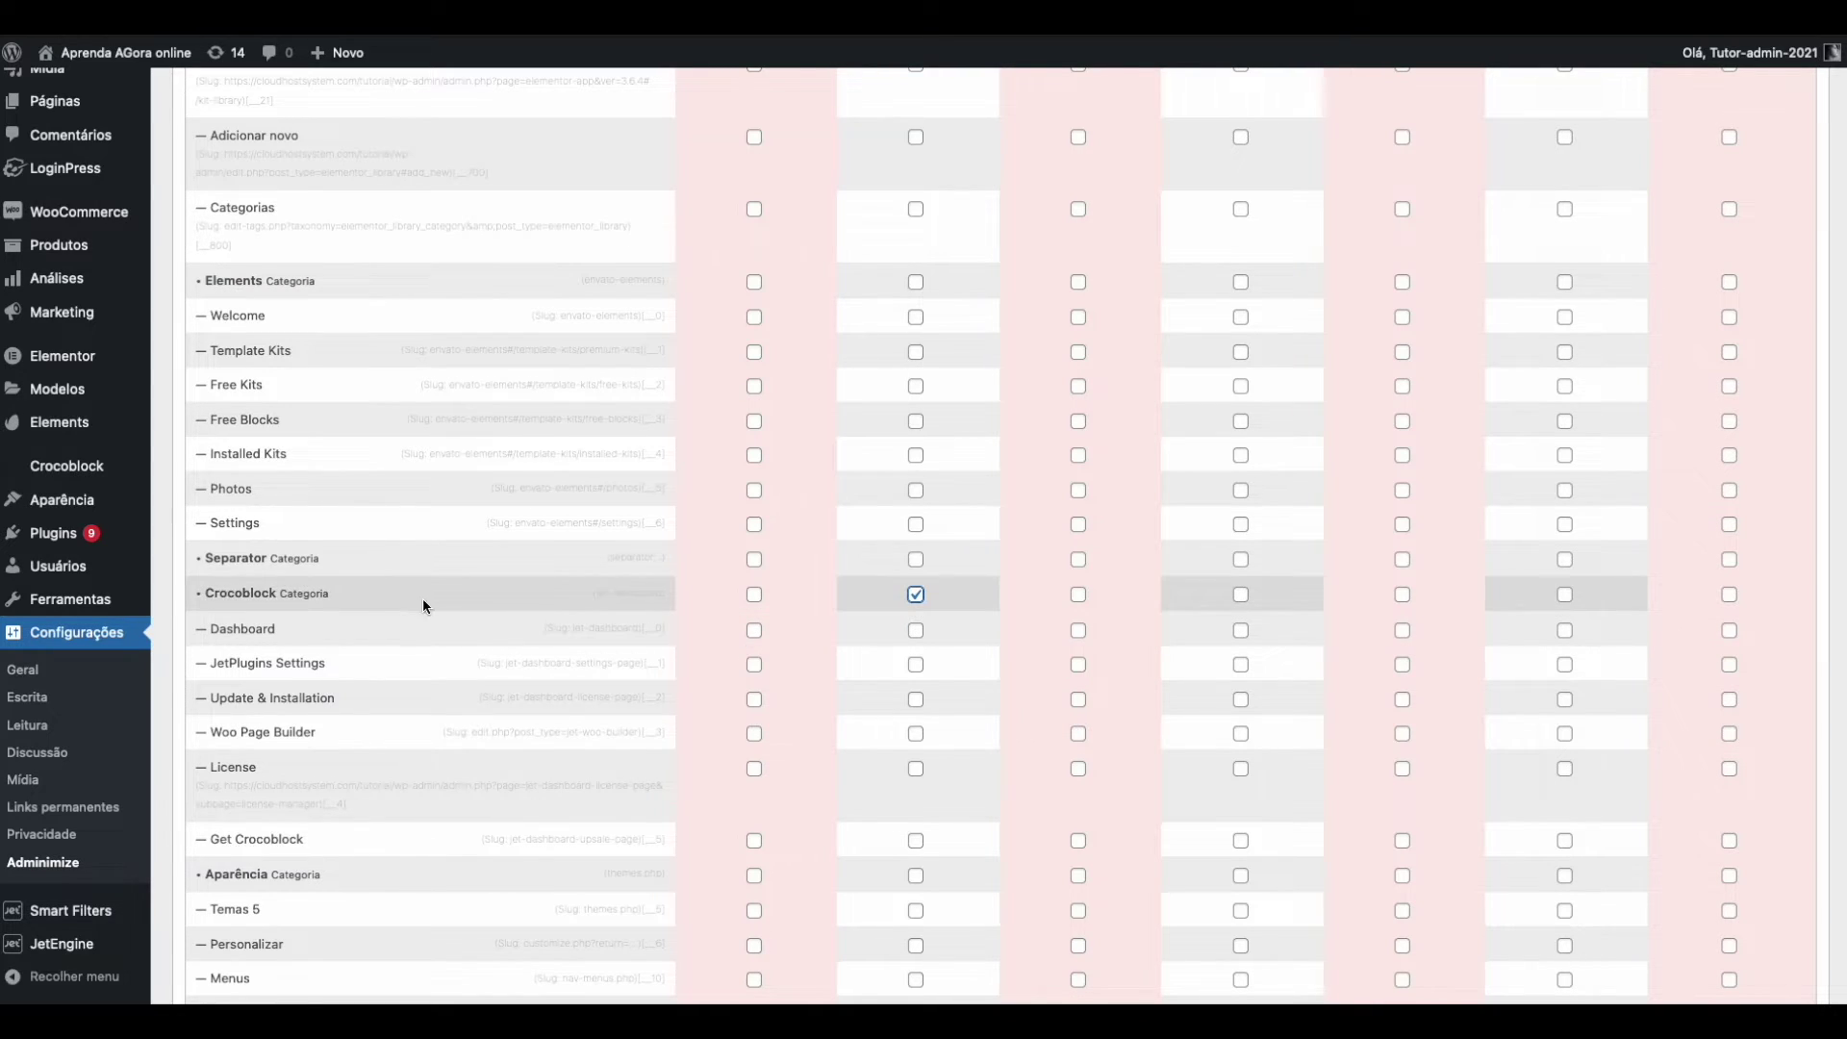
scroll(442, 620, down, 1)
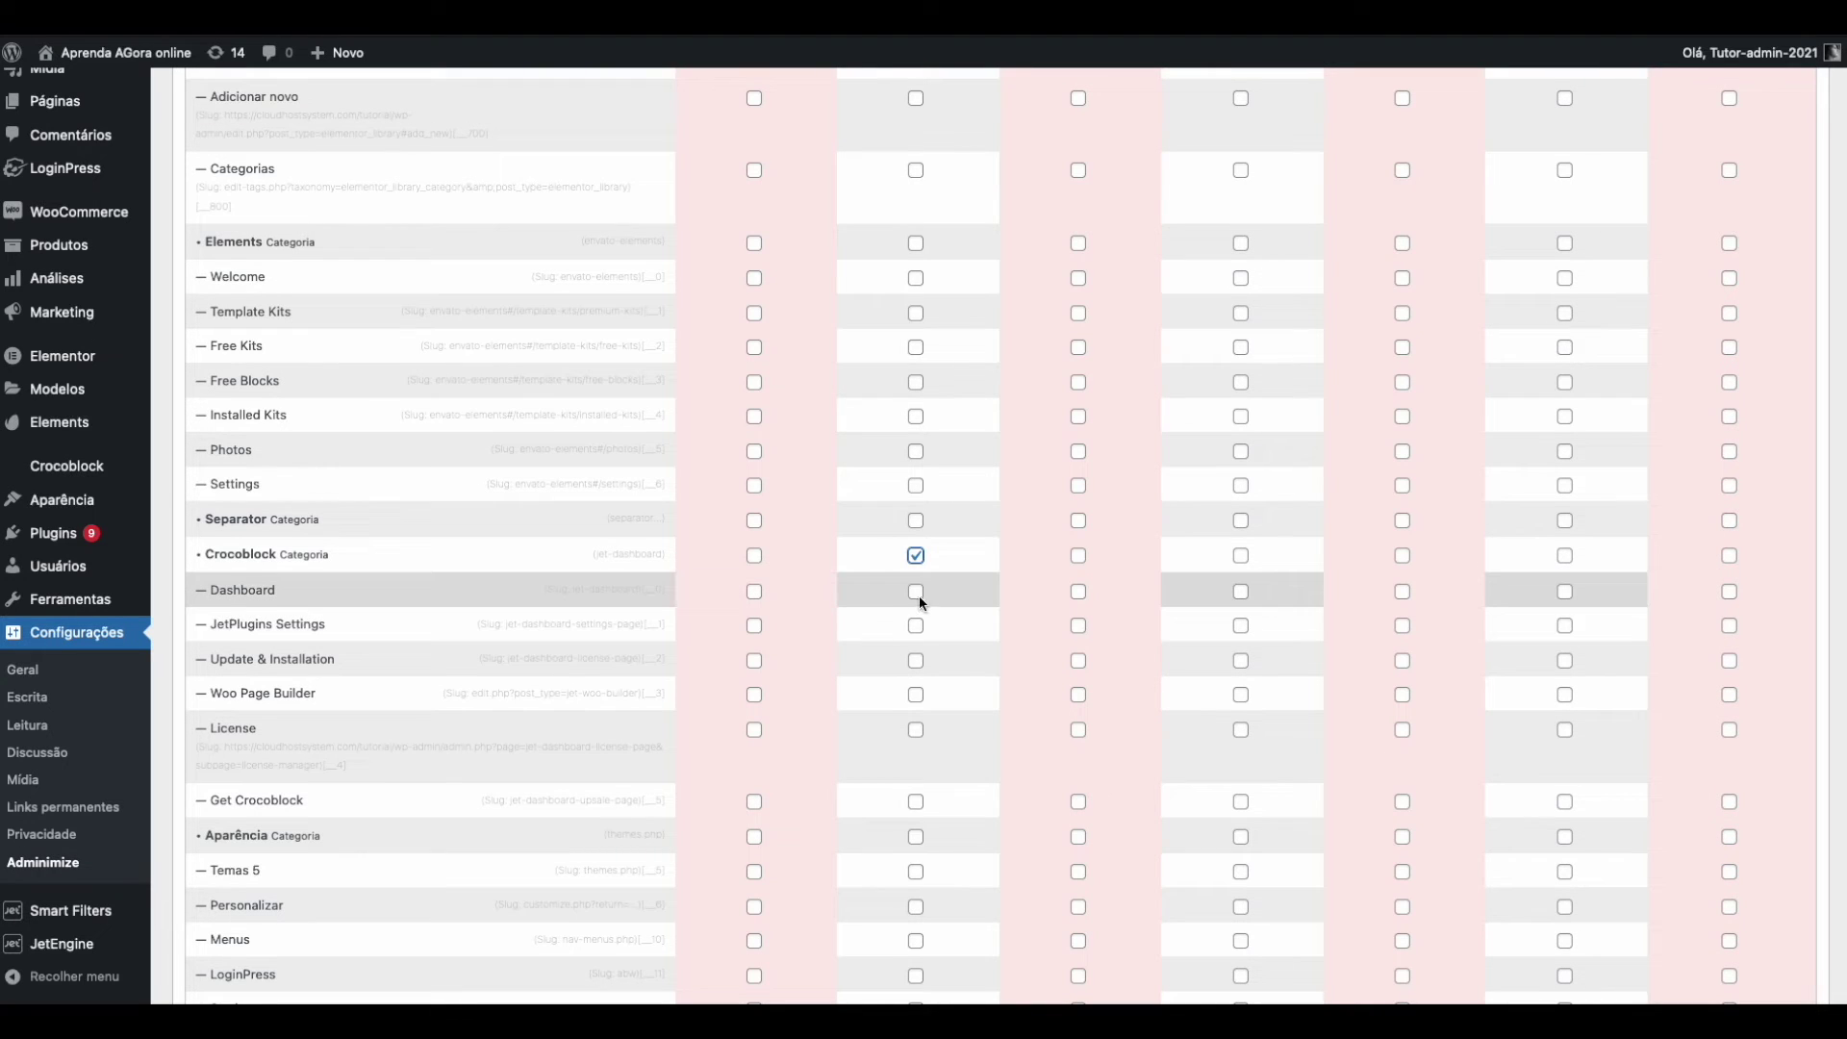
scroll(248, 596, up, 1)
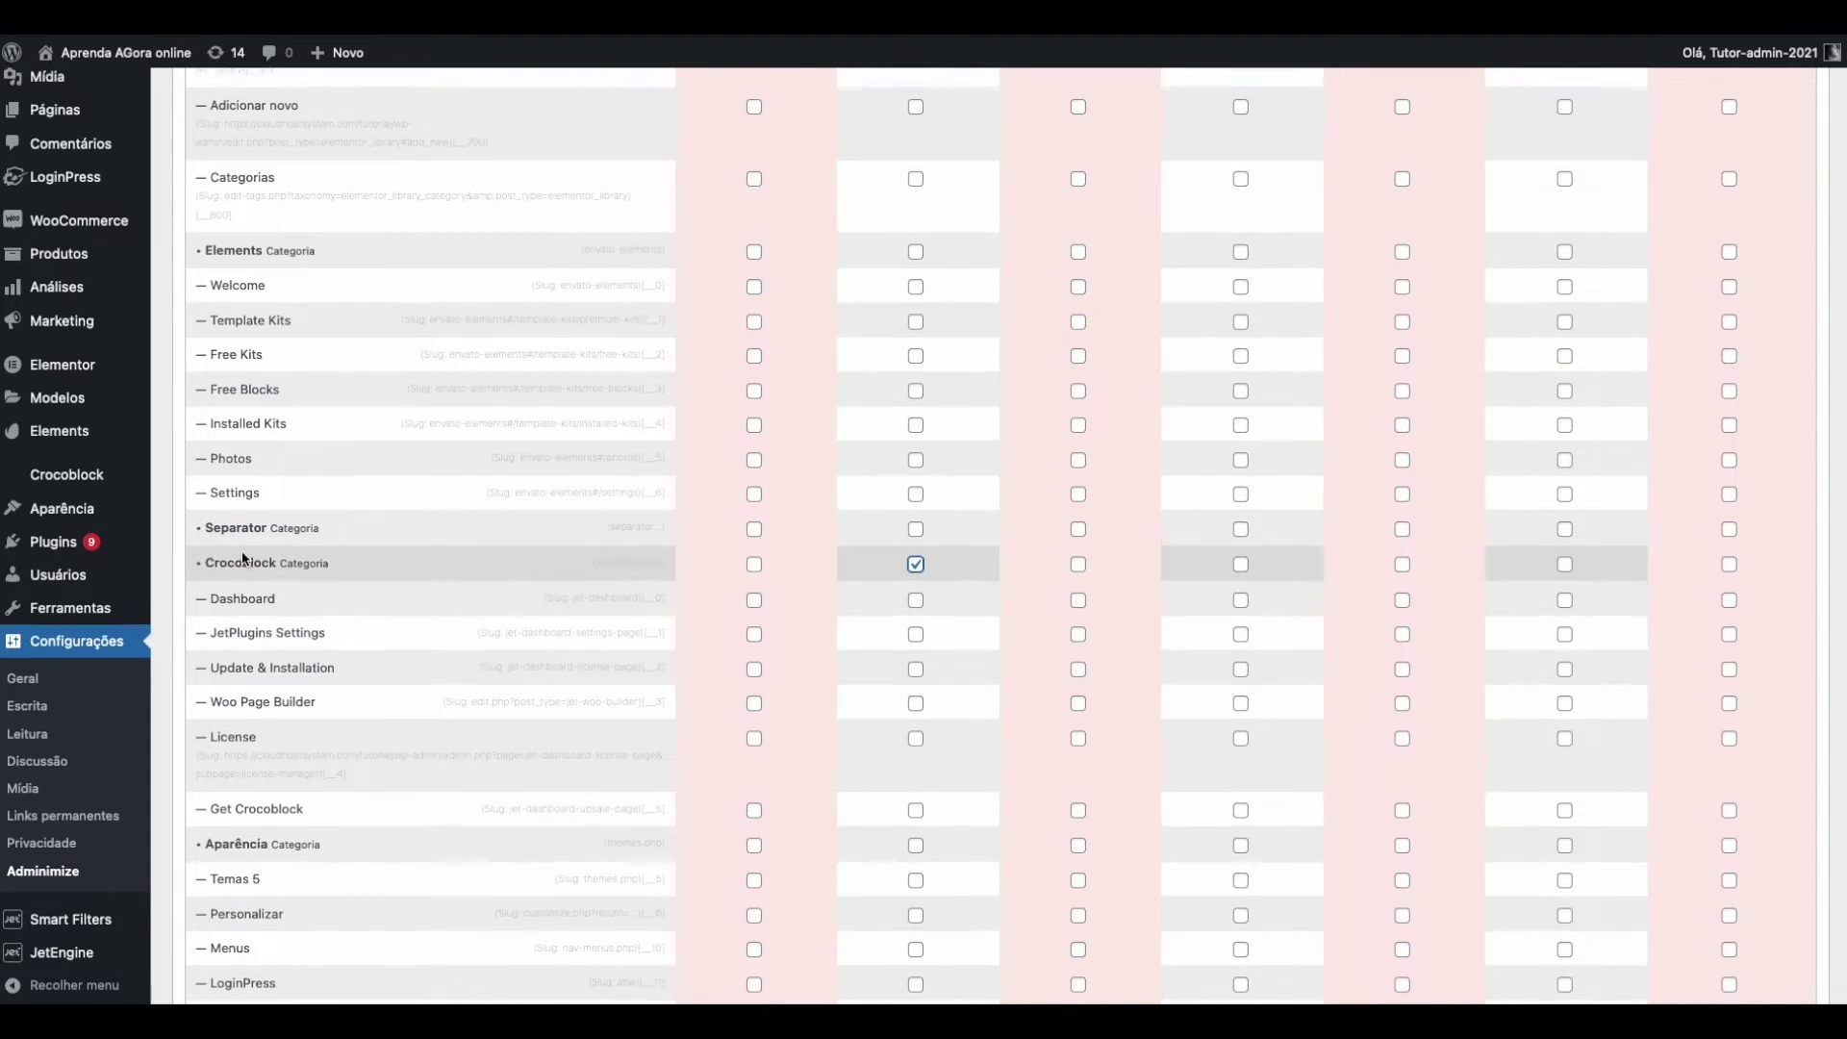
Compare the Aparência and subsequent categories with the Editor account's menu in Firefox, including Elements and Modelos.
scroll(433, 626, down, 5)
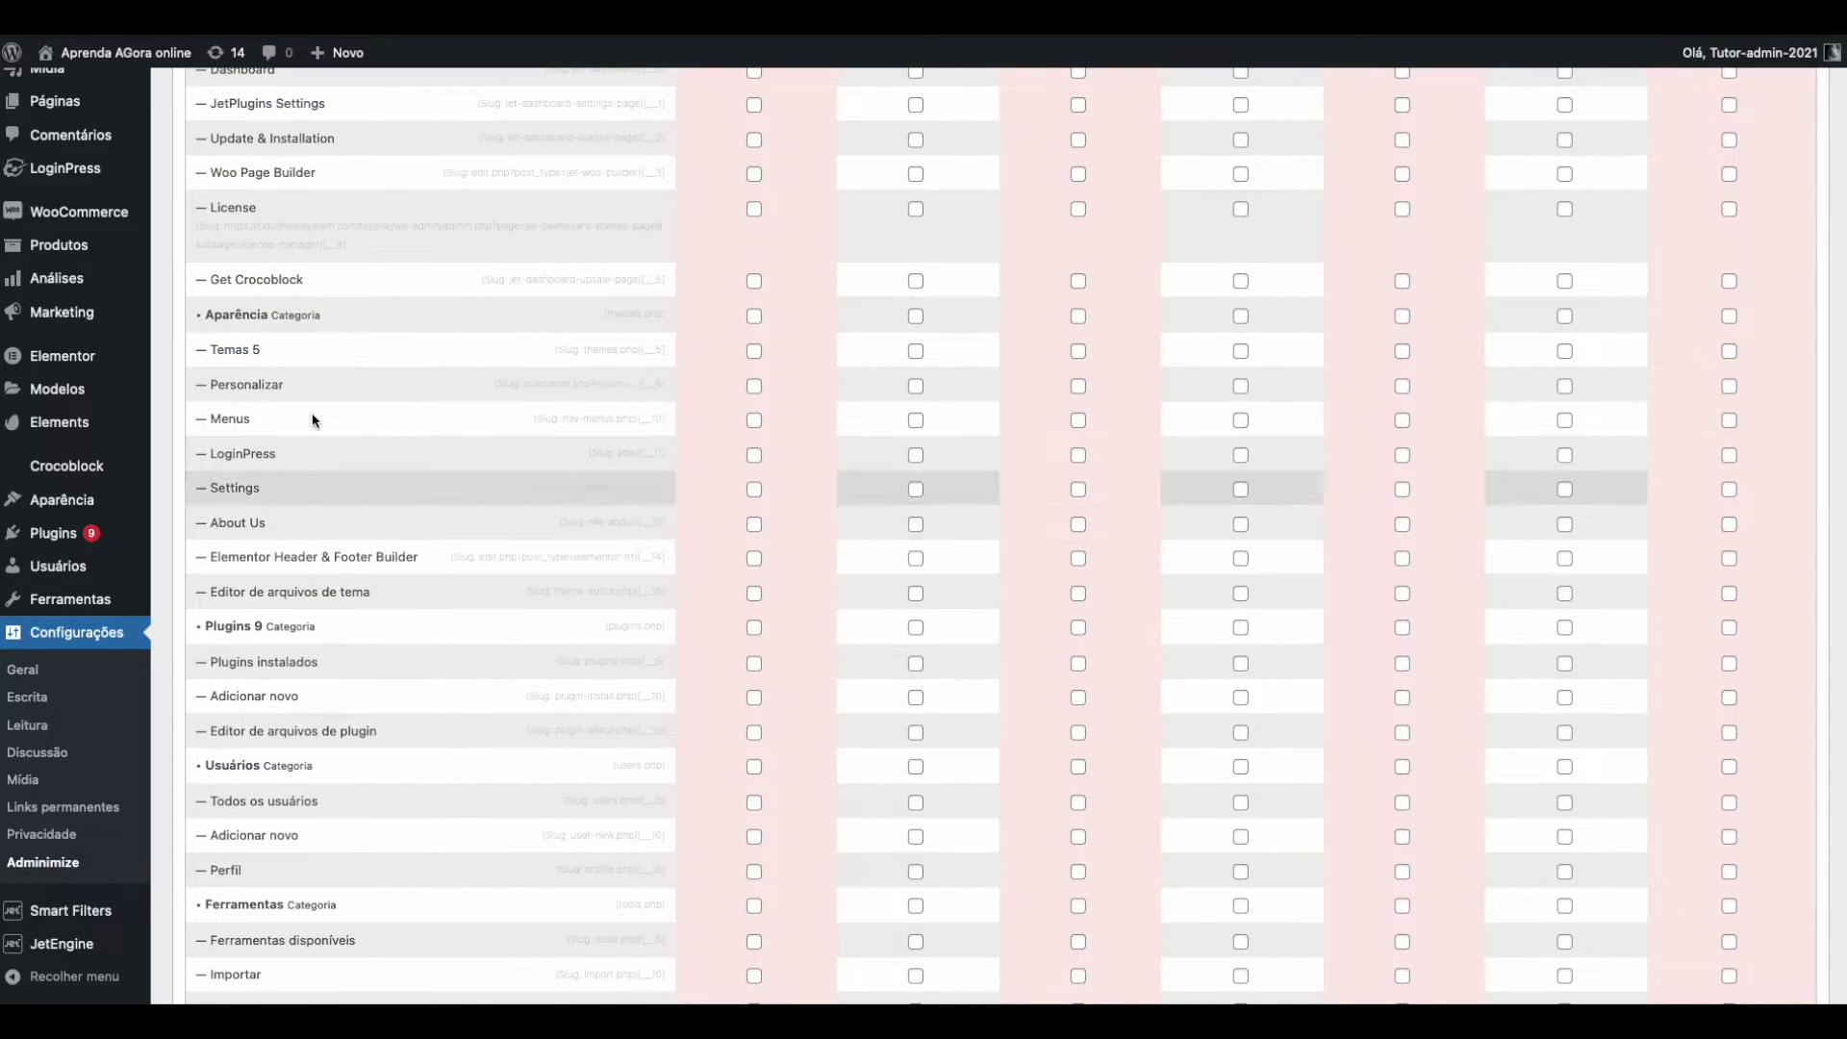
mouse_move(1078, 953)
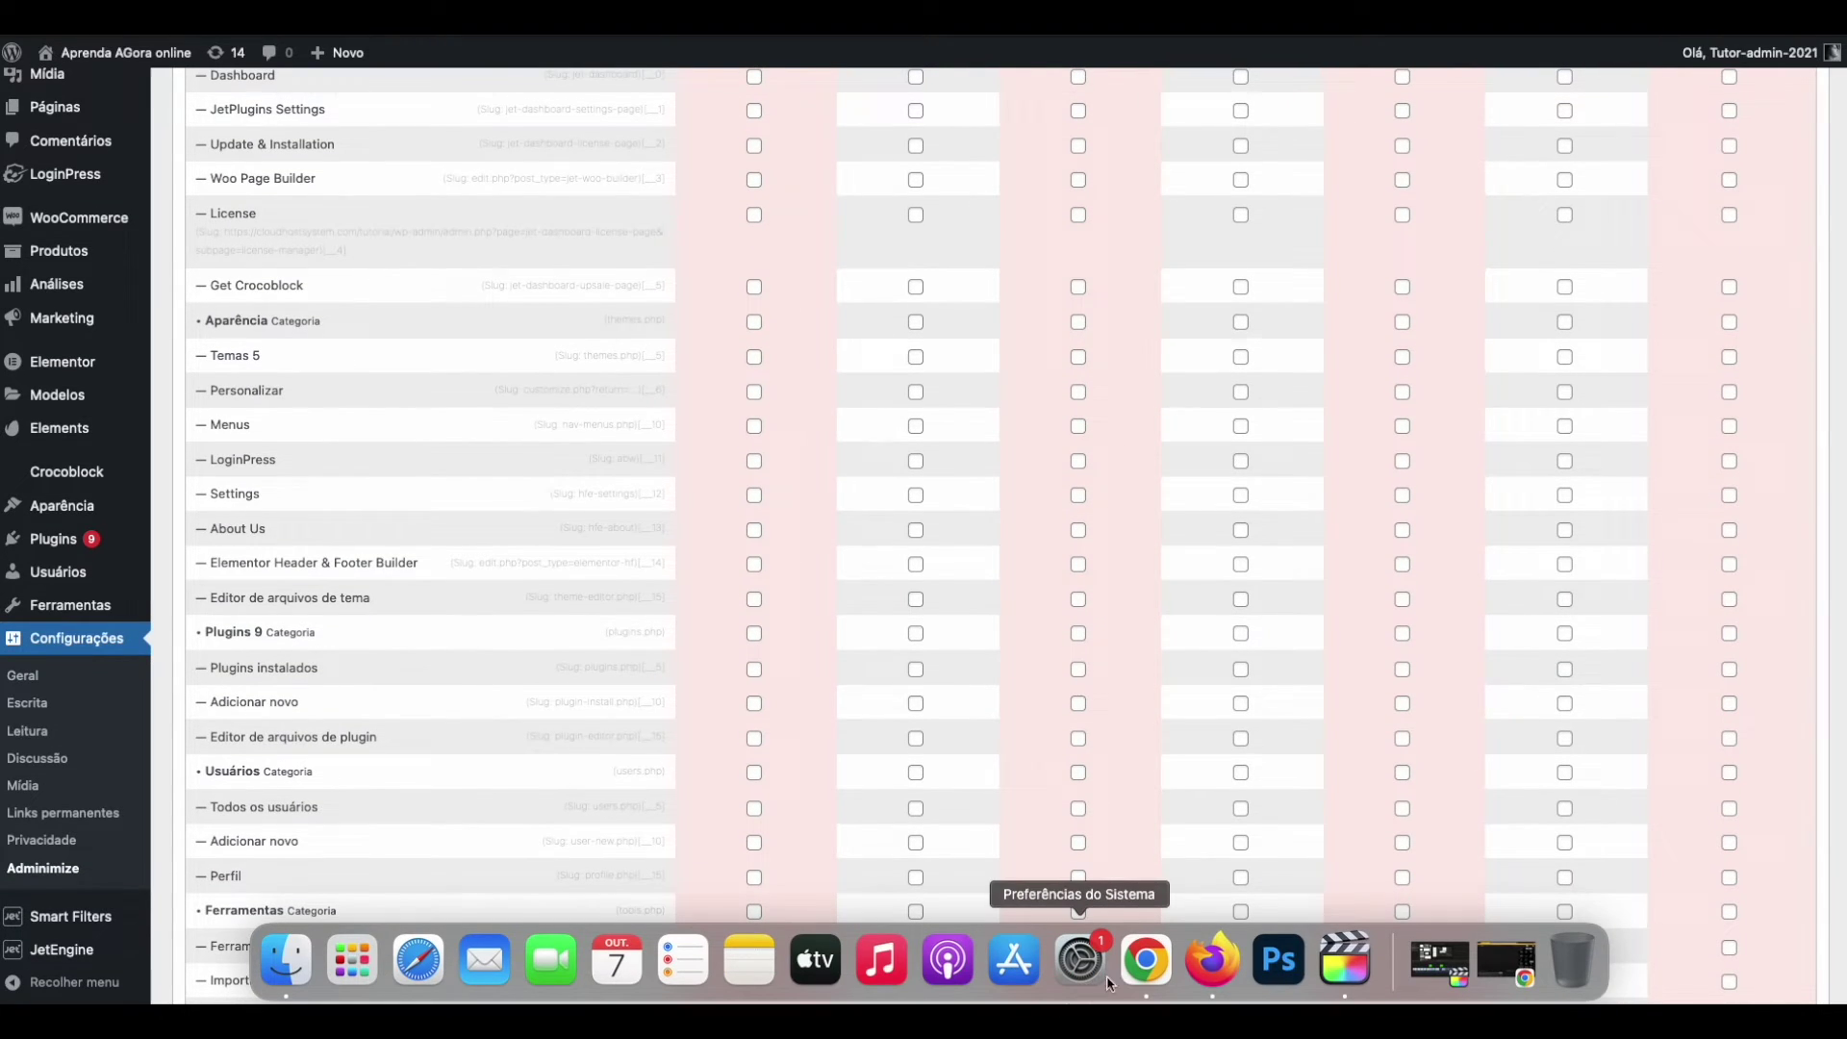
click(1214, 966)
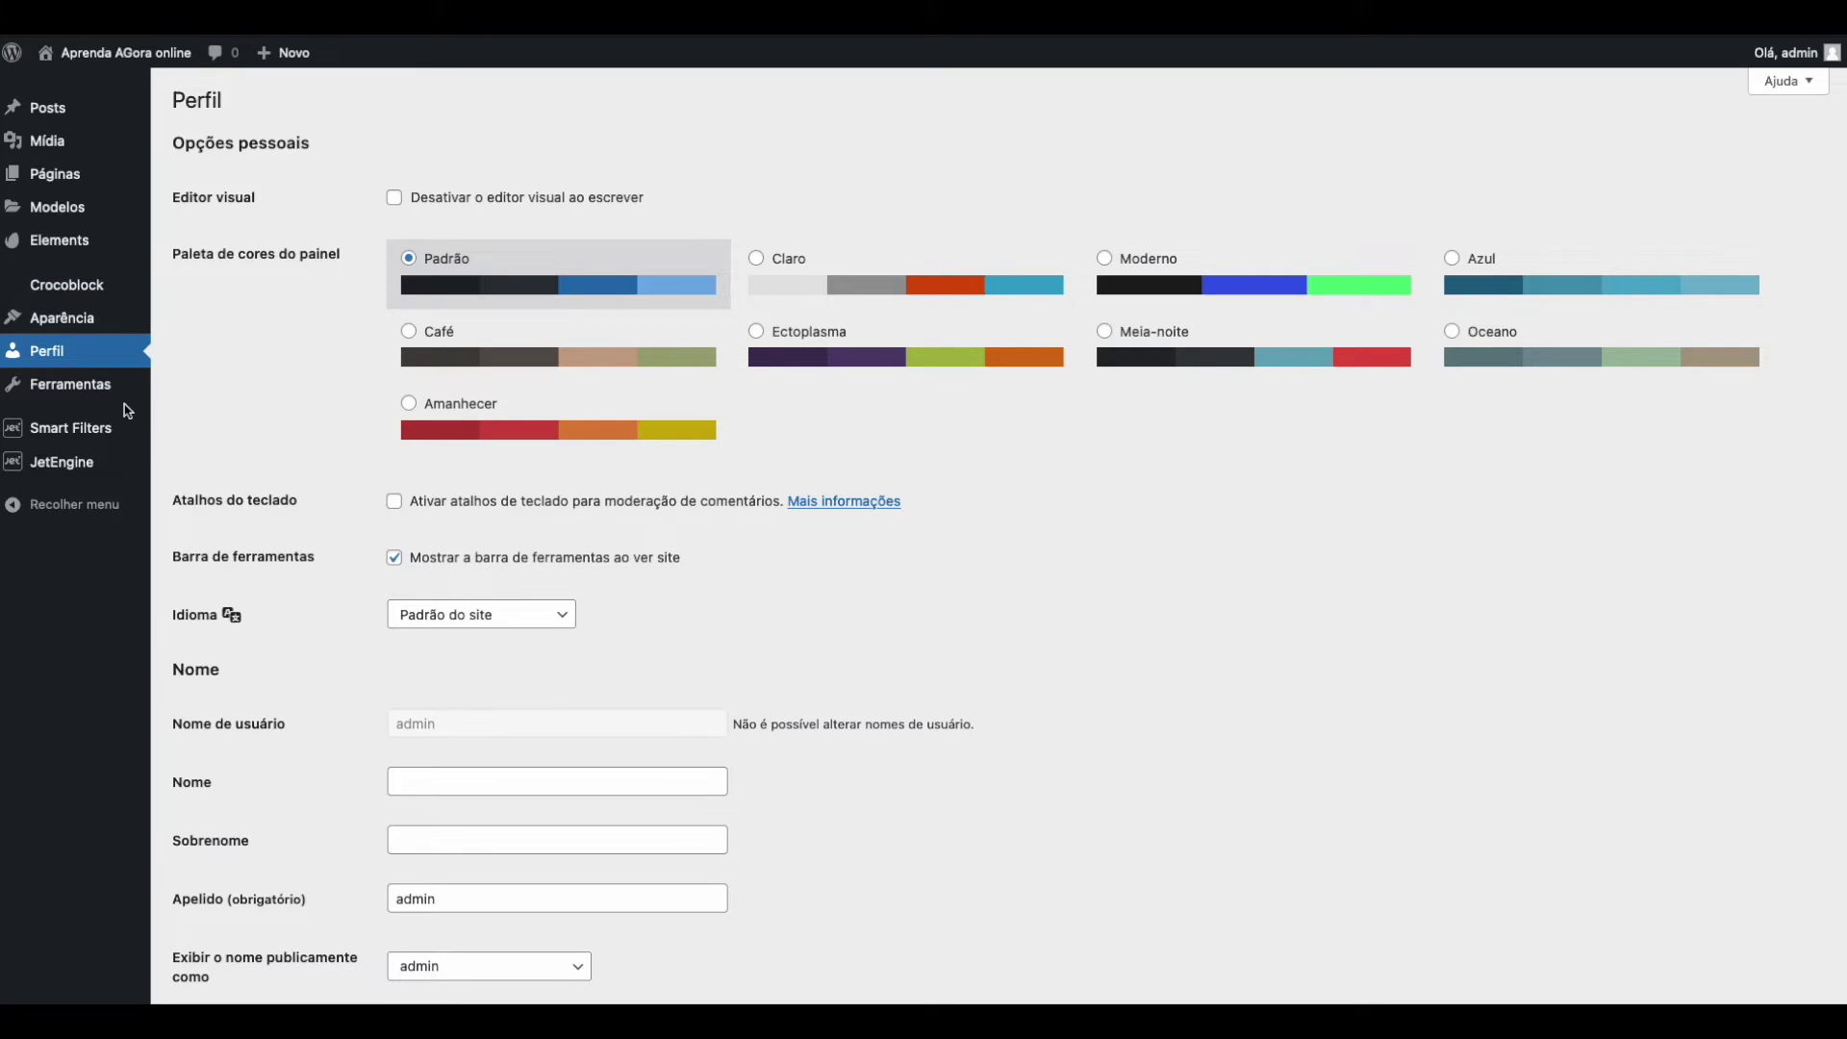
mouse_move(74, 252)
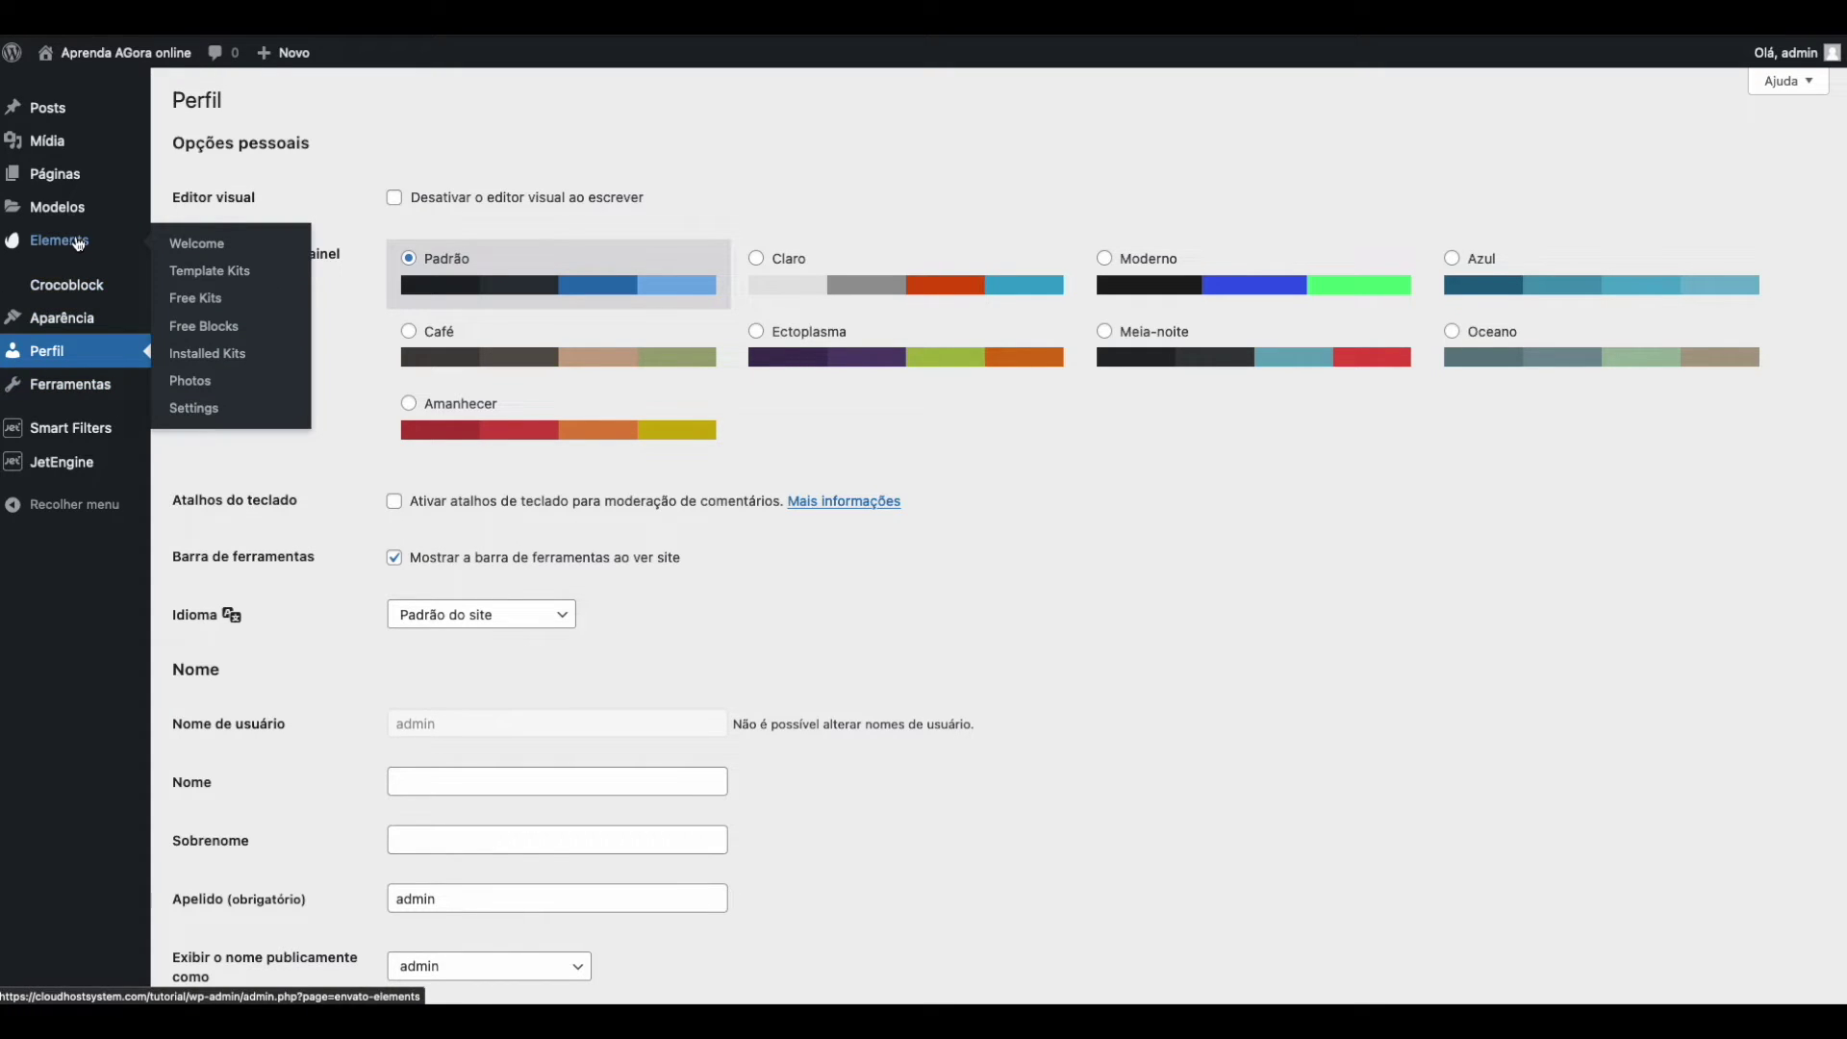
mouse_move(79, 217)
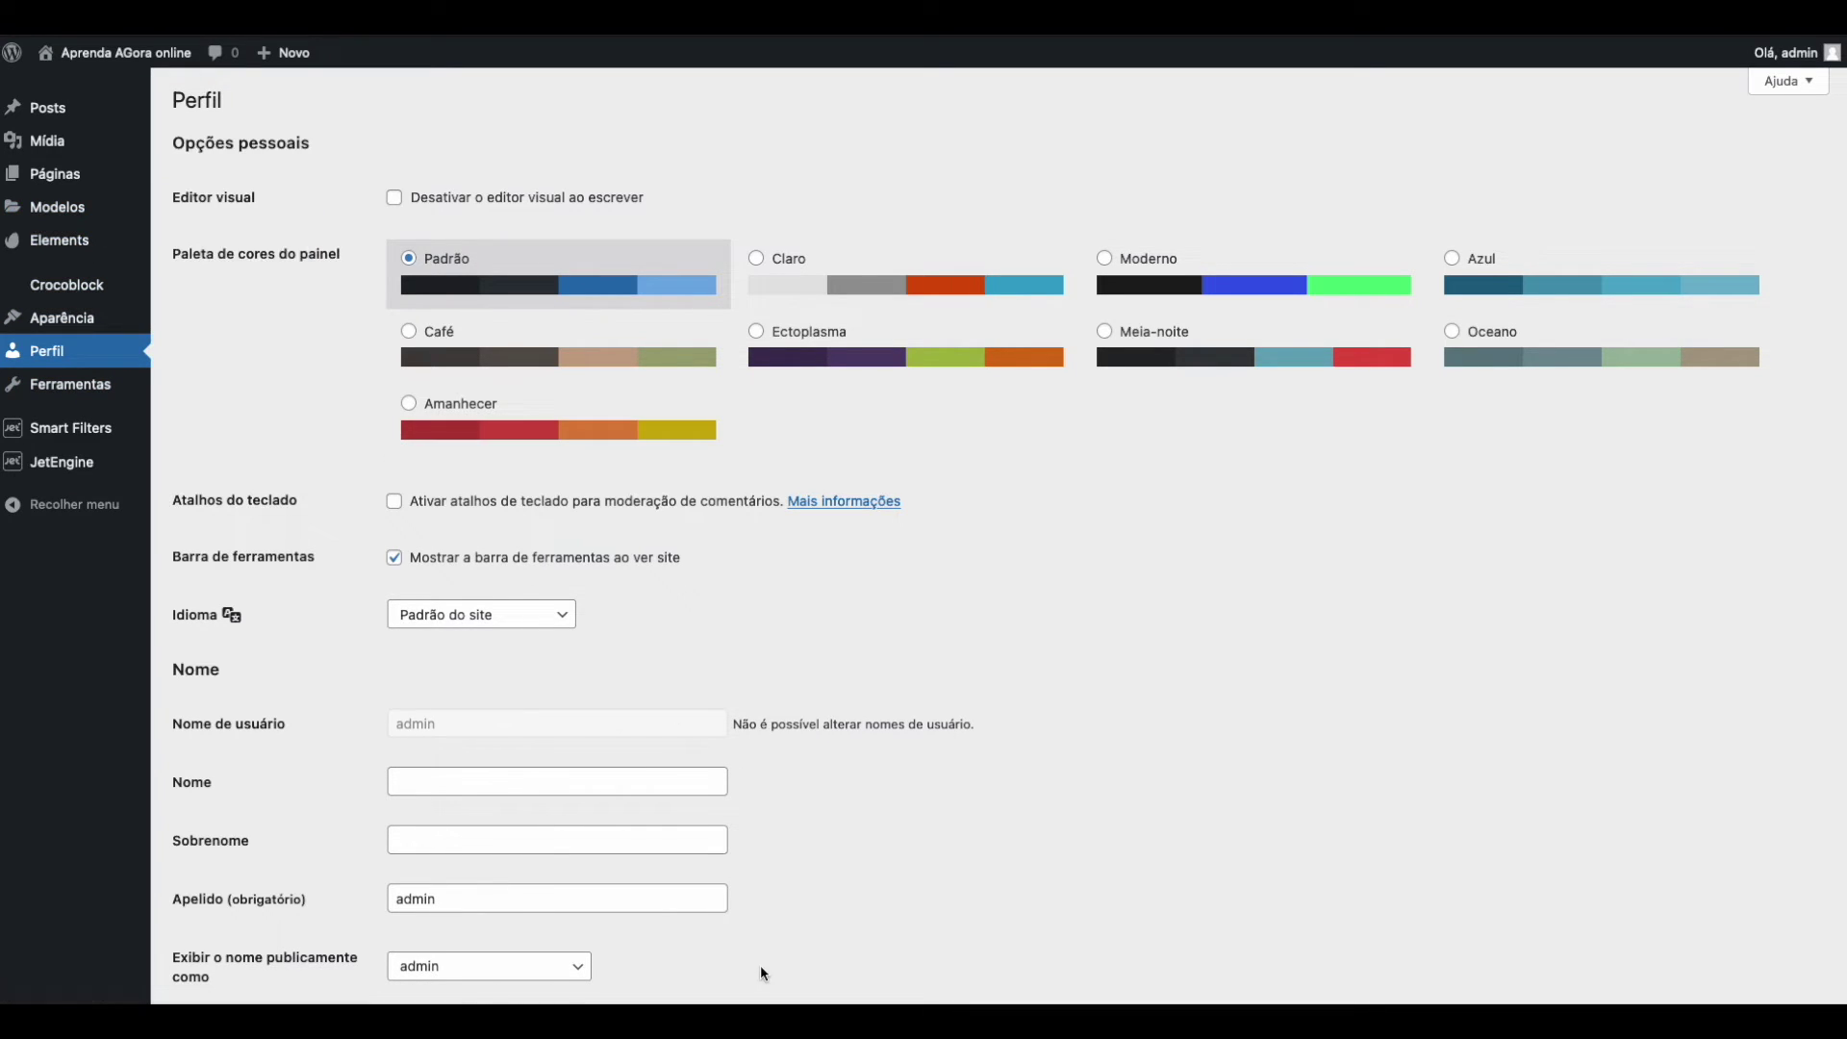
mouse_move(1146, 991)
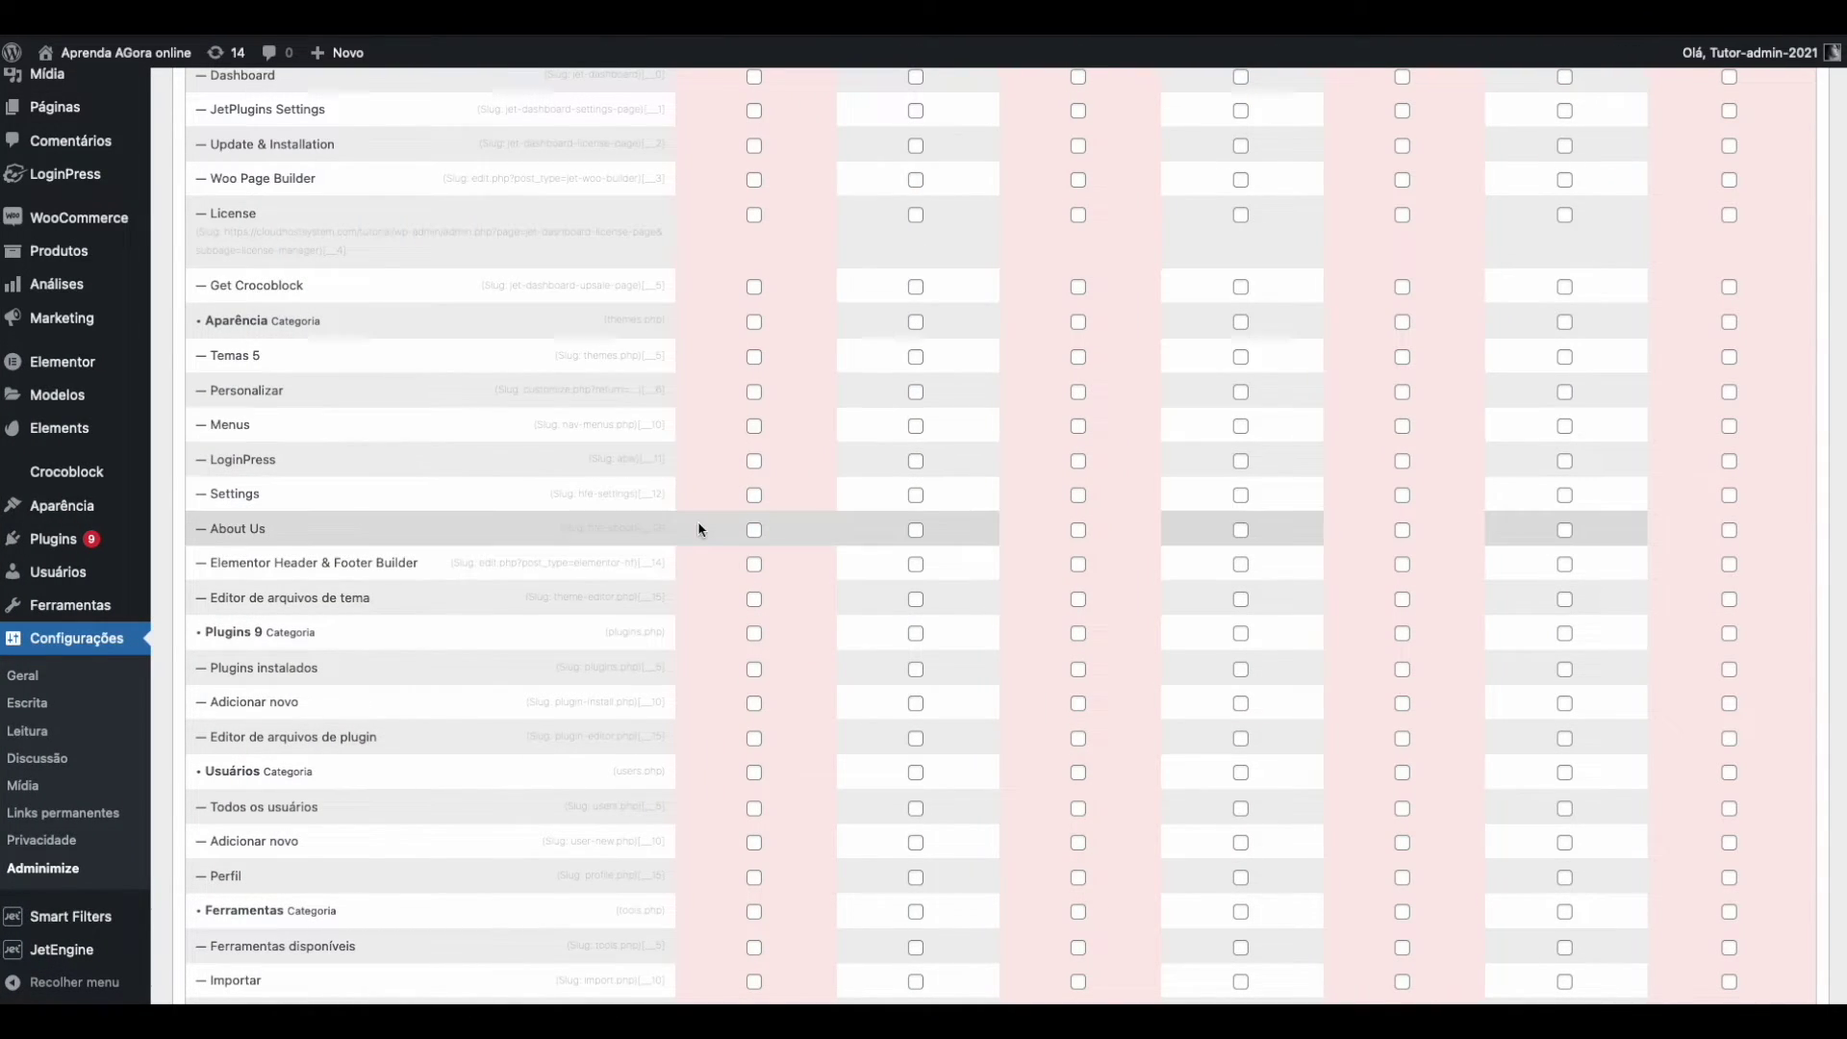
Disable the Ferramentas and Configurações categories for the Editor role in Adminimize's menu options in Chrome.
scroll(685, 529, down, 5)
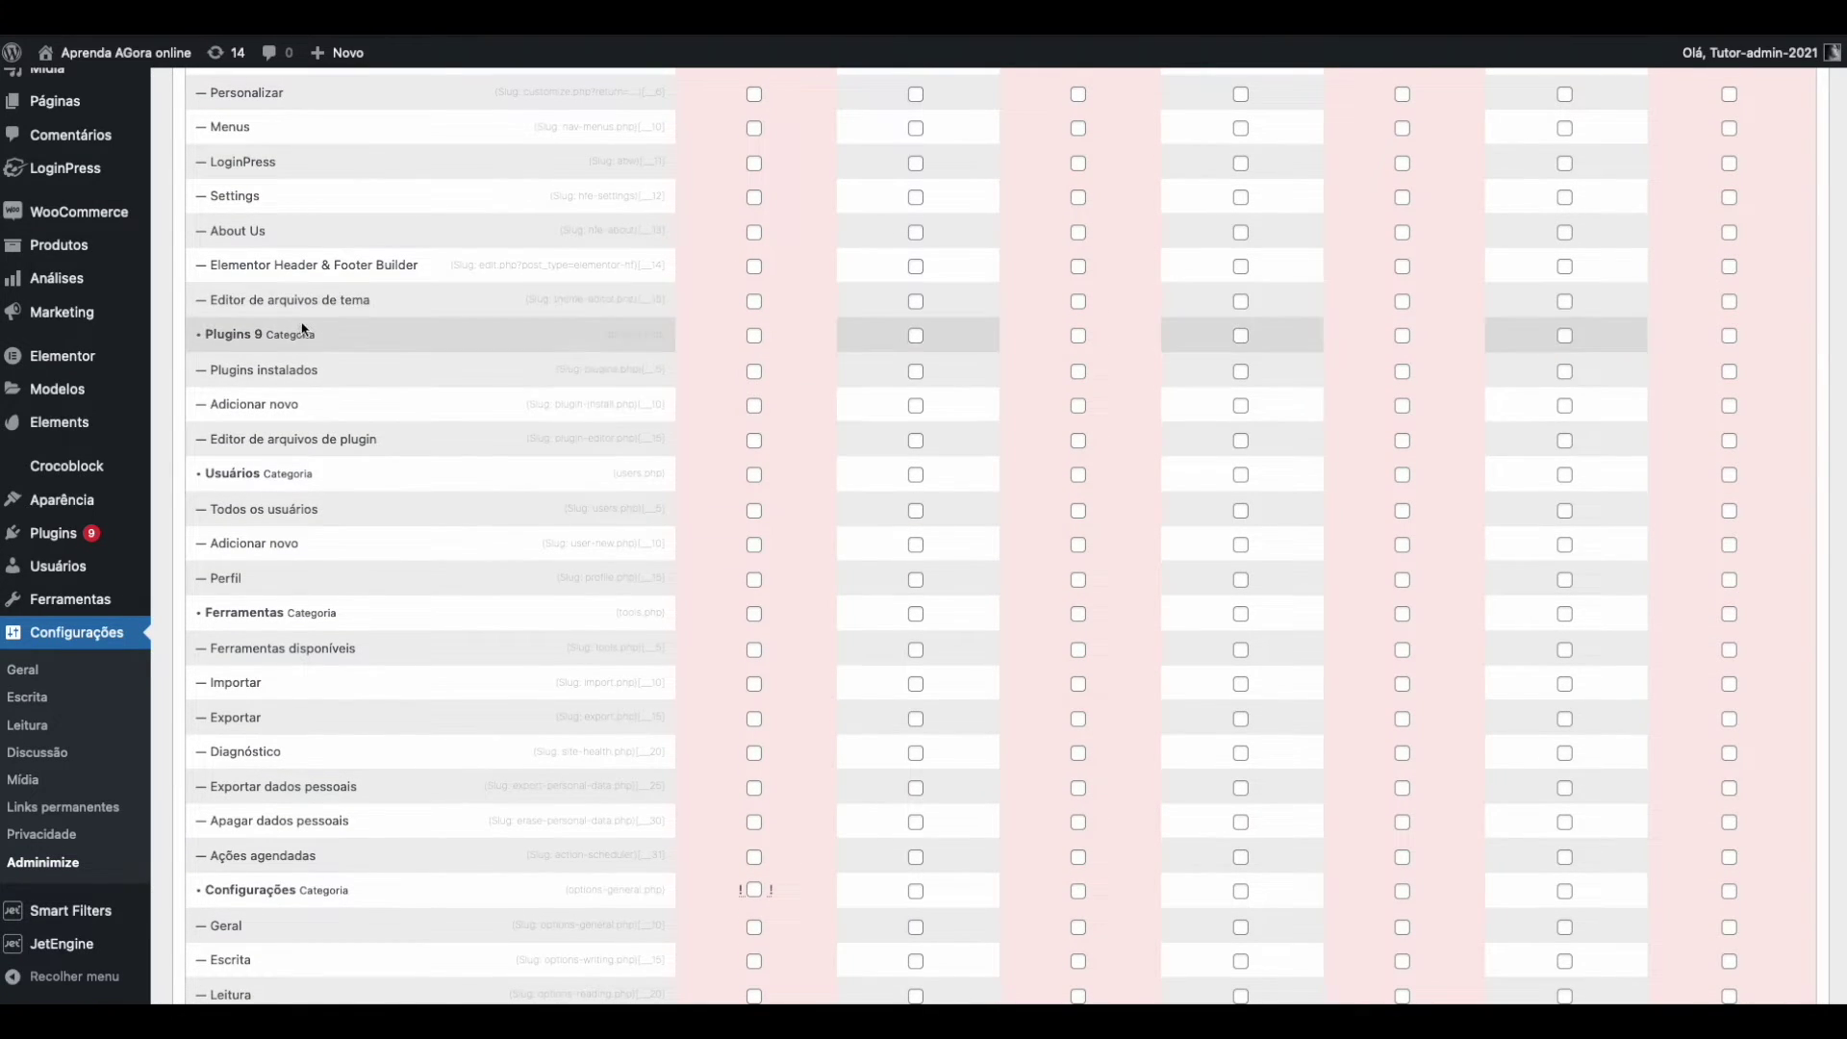
scroll(389, 462, down, 3)
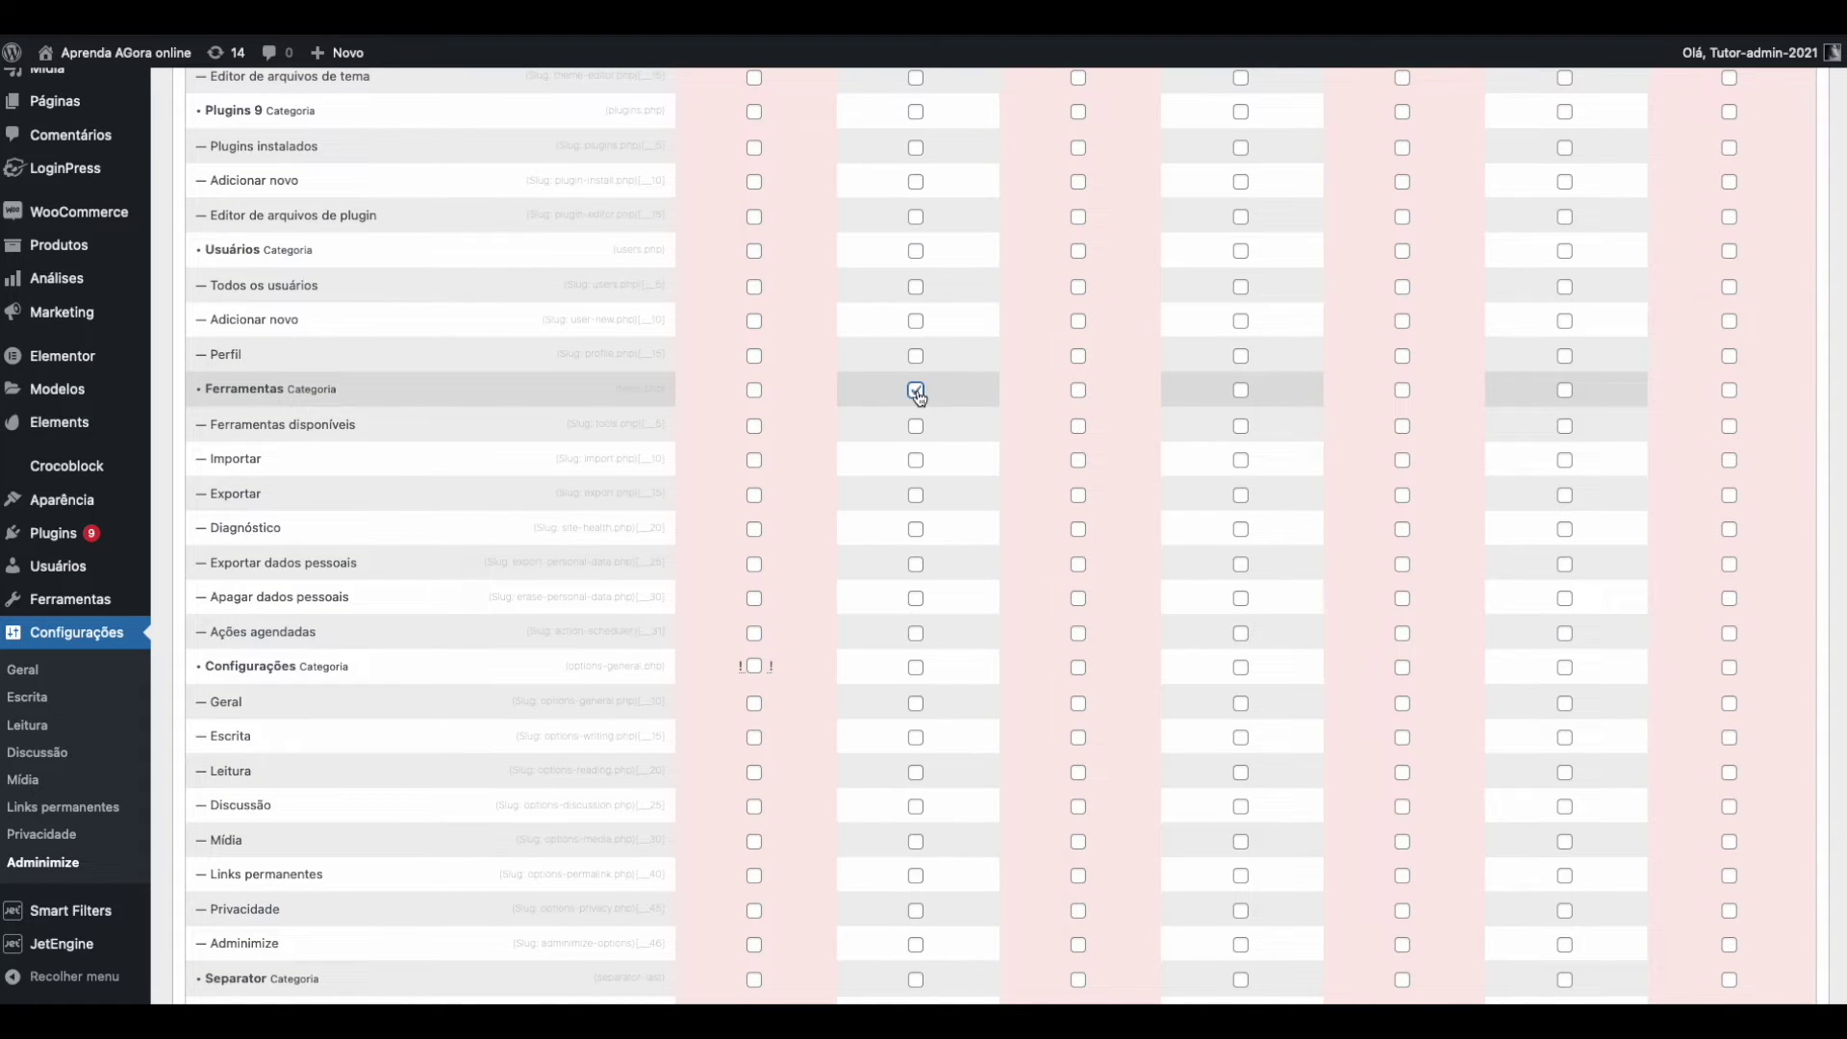
scroll(408, 415, down, 4)
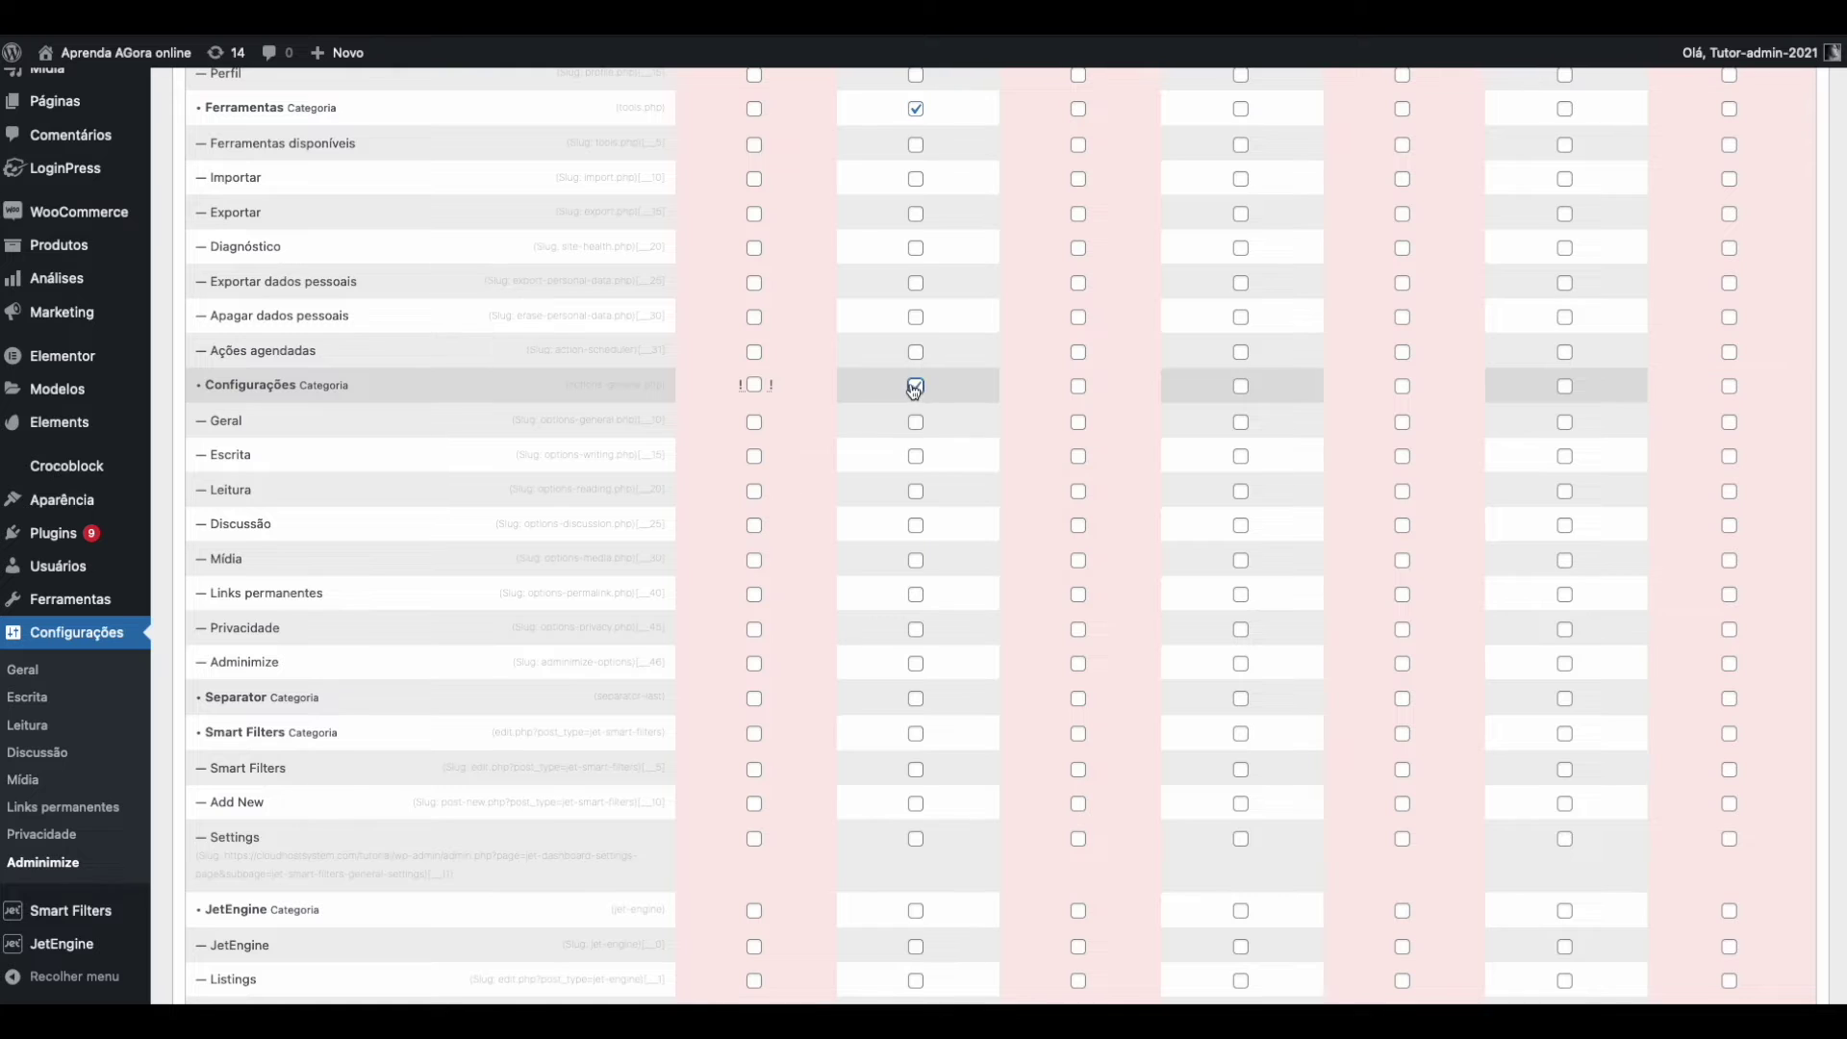
Disable the JetEngine category for the Editor role in Opções de Menu.
scroll(620, 447, down, 4)
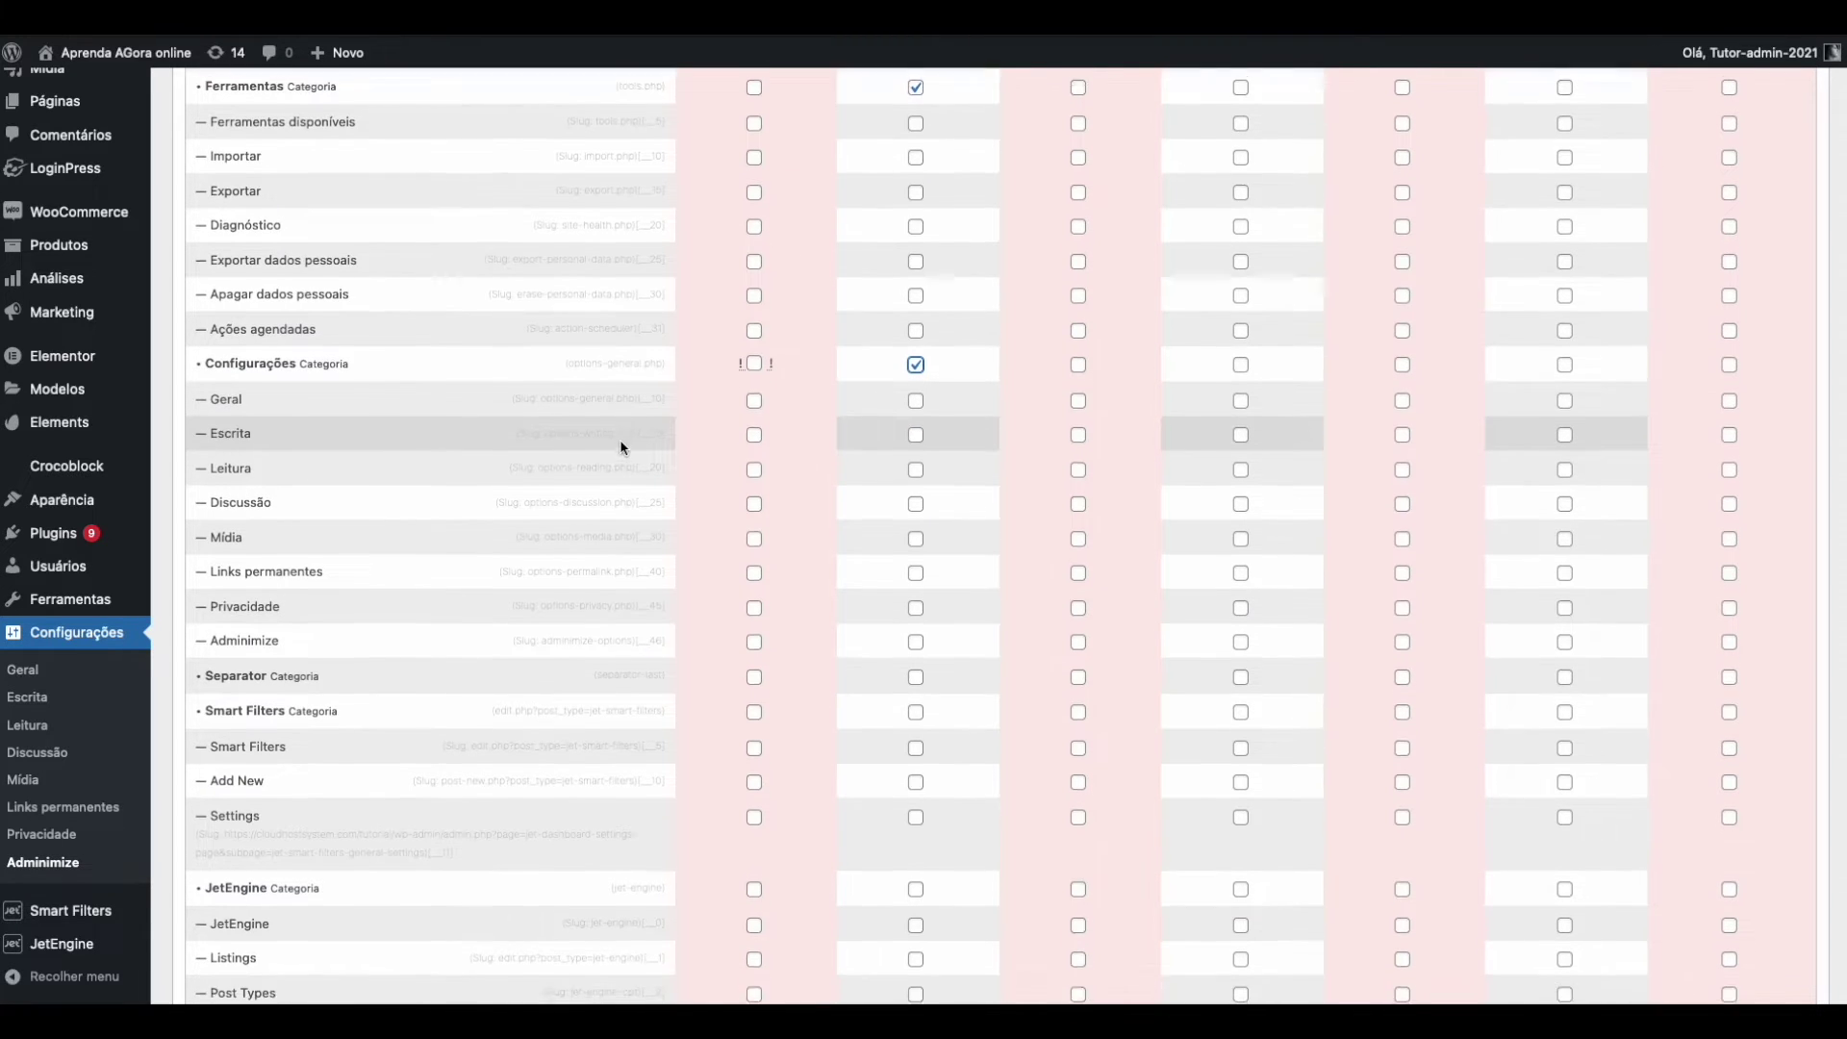
scroll(466, 559, down, 2)
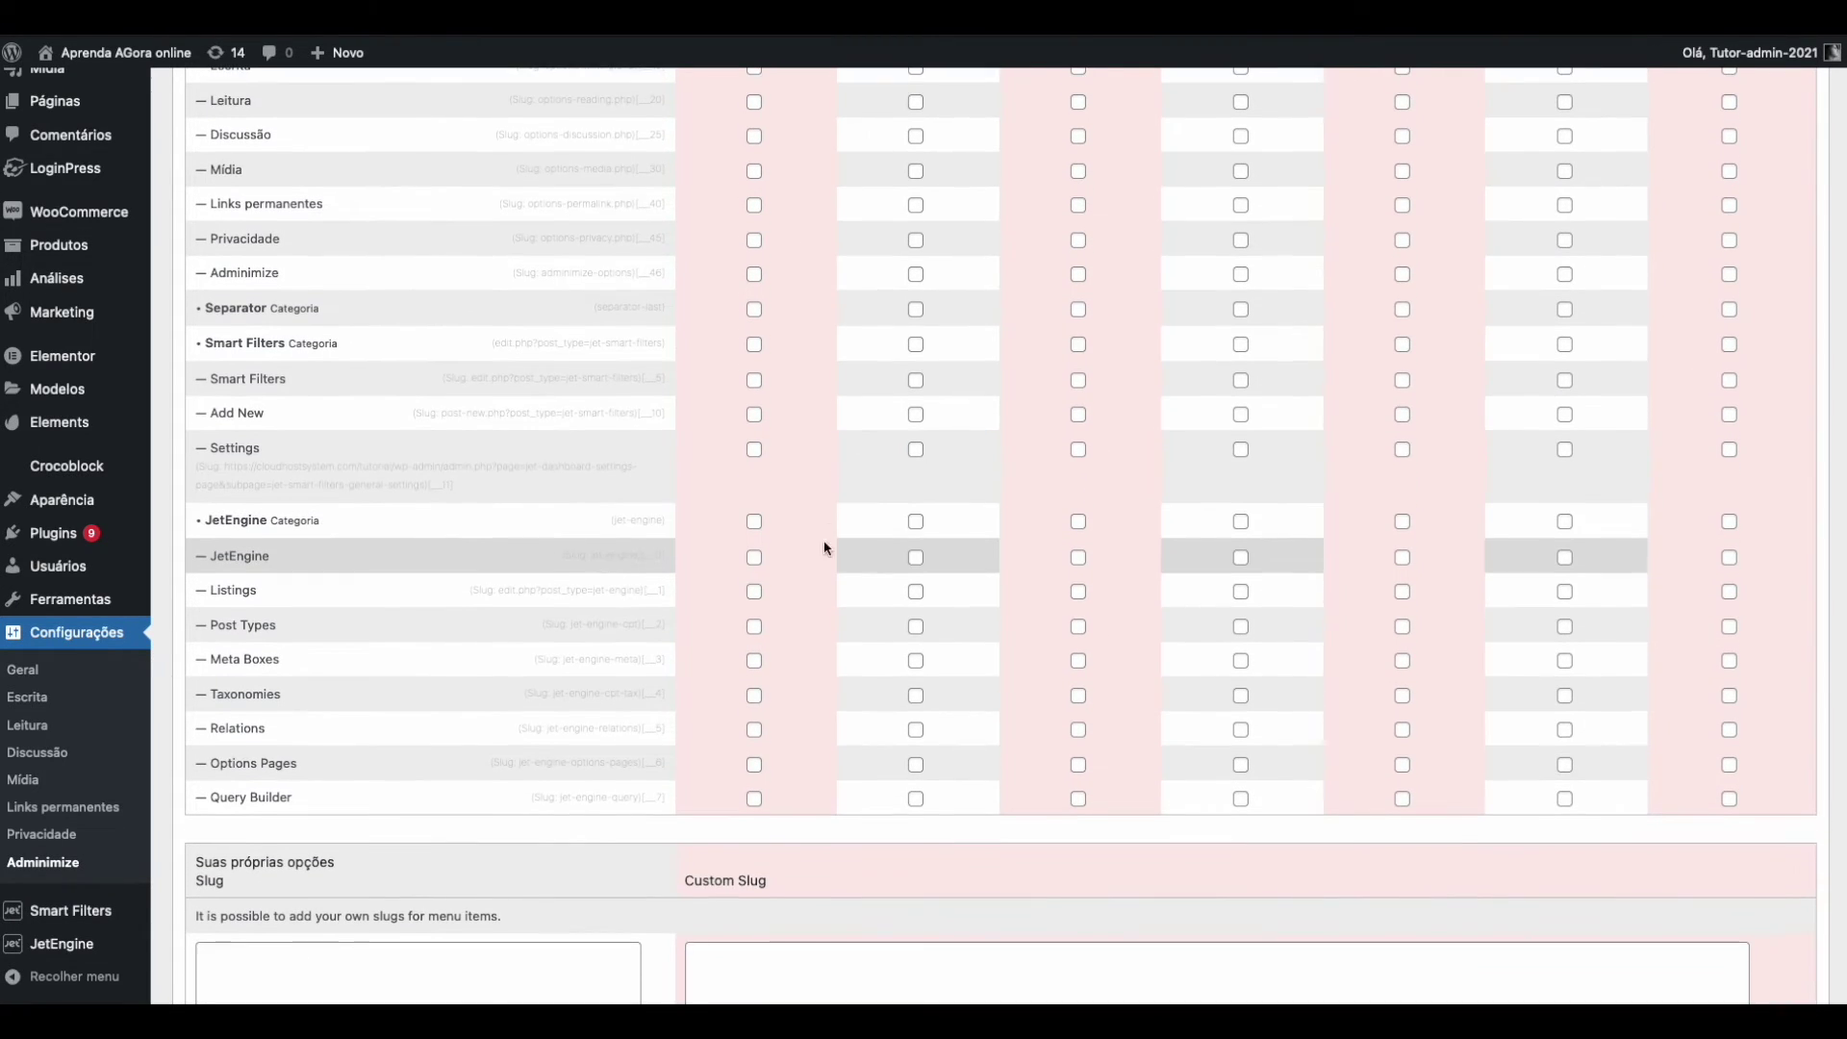
click(916, 523)
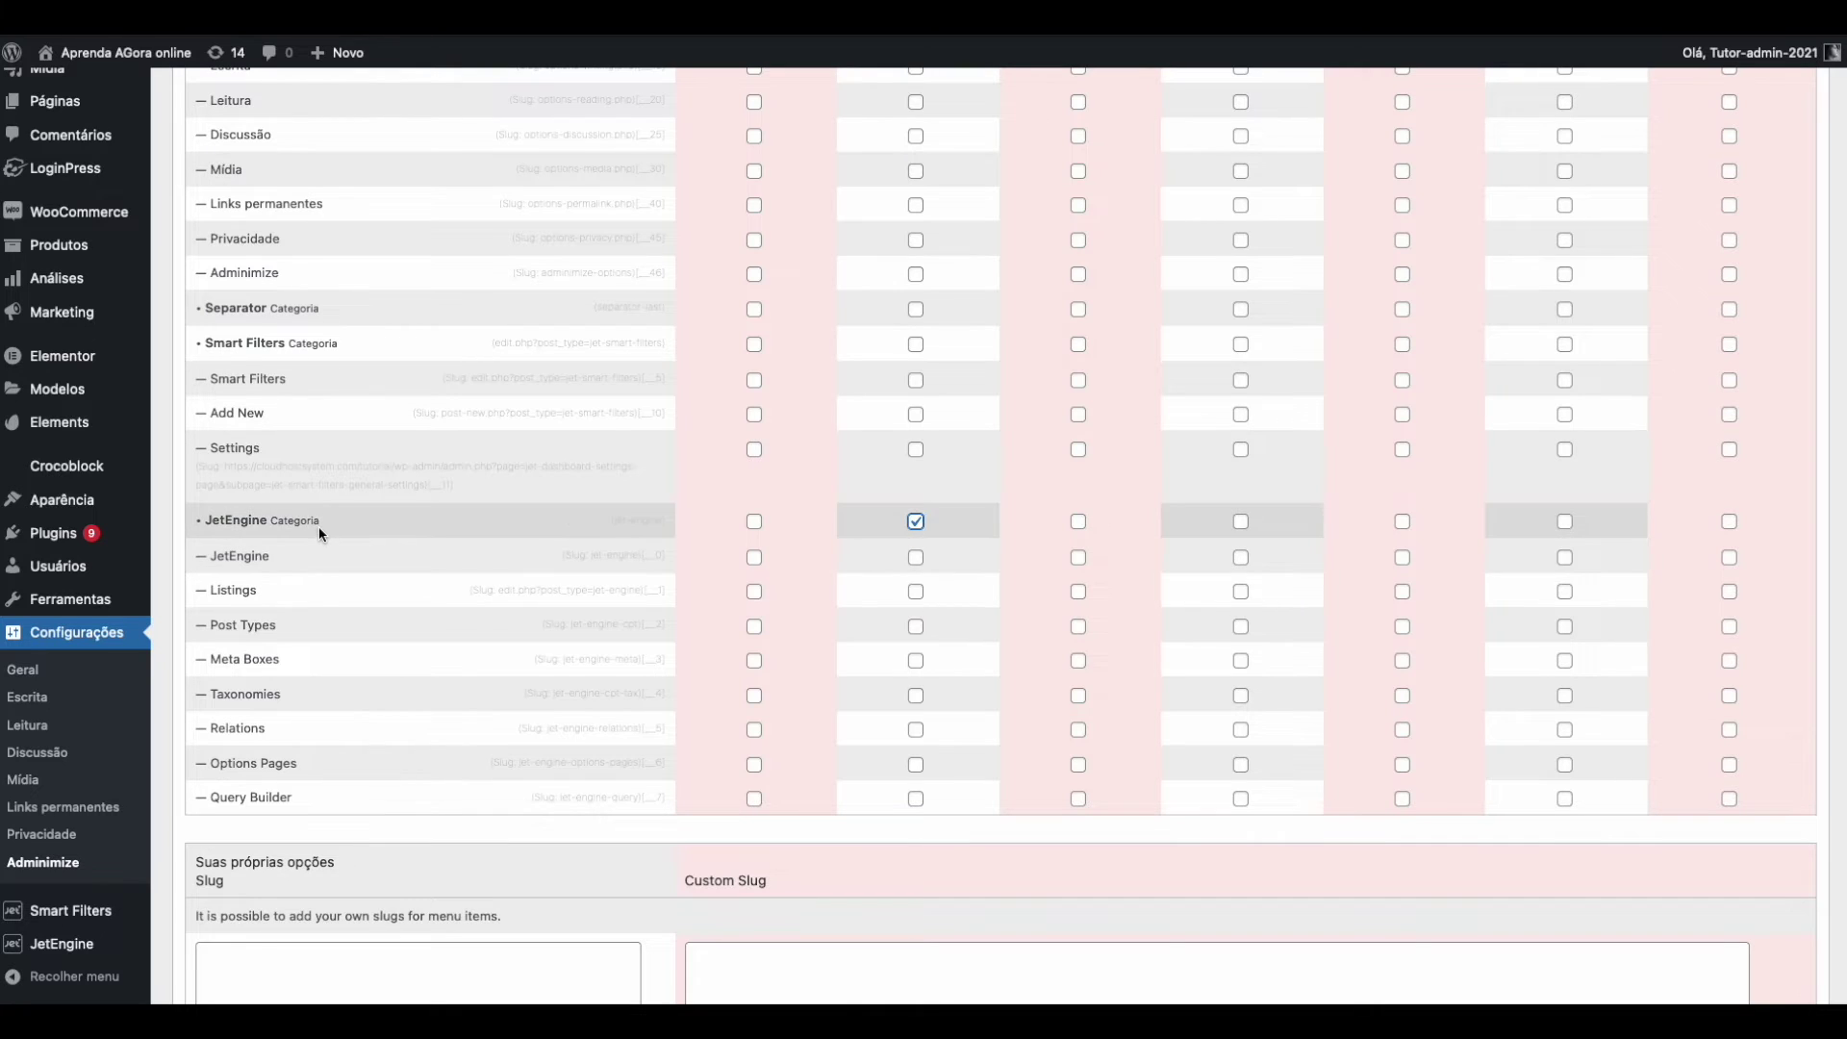
Review the Configurações, Ferramentas, Usuários, Plugins, Aparência and Crocoblock categories and their Editor settings in Opções de Menu.
scroll(360, 522, up, 3)
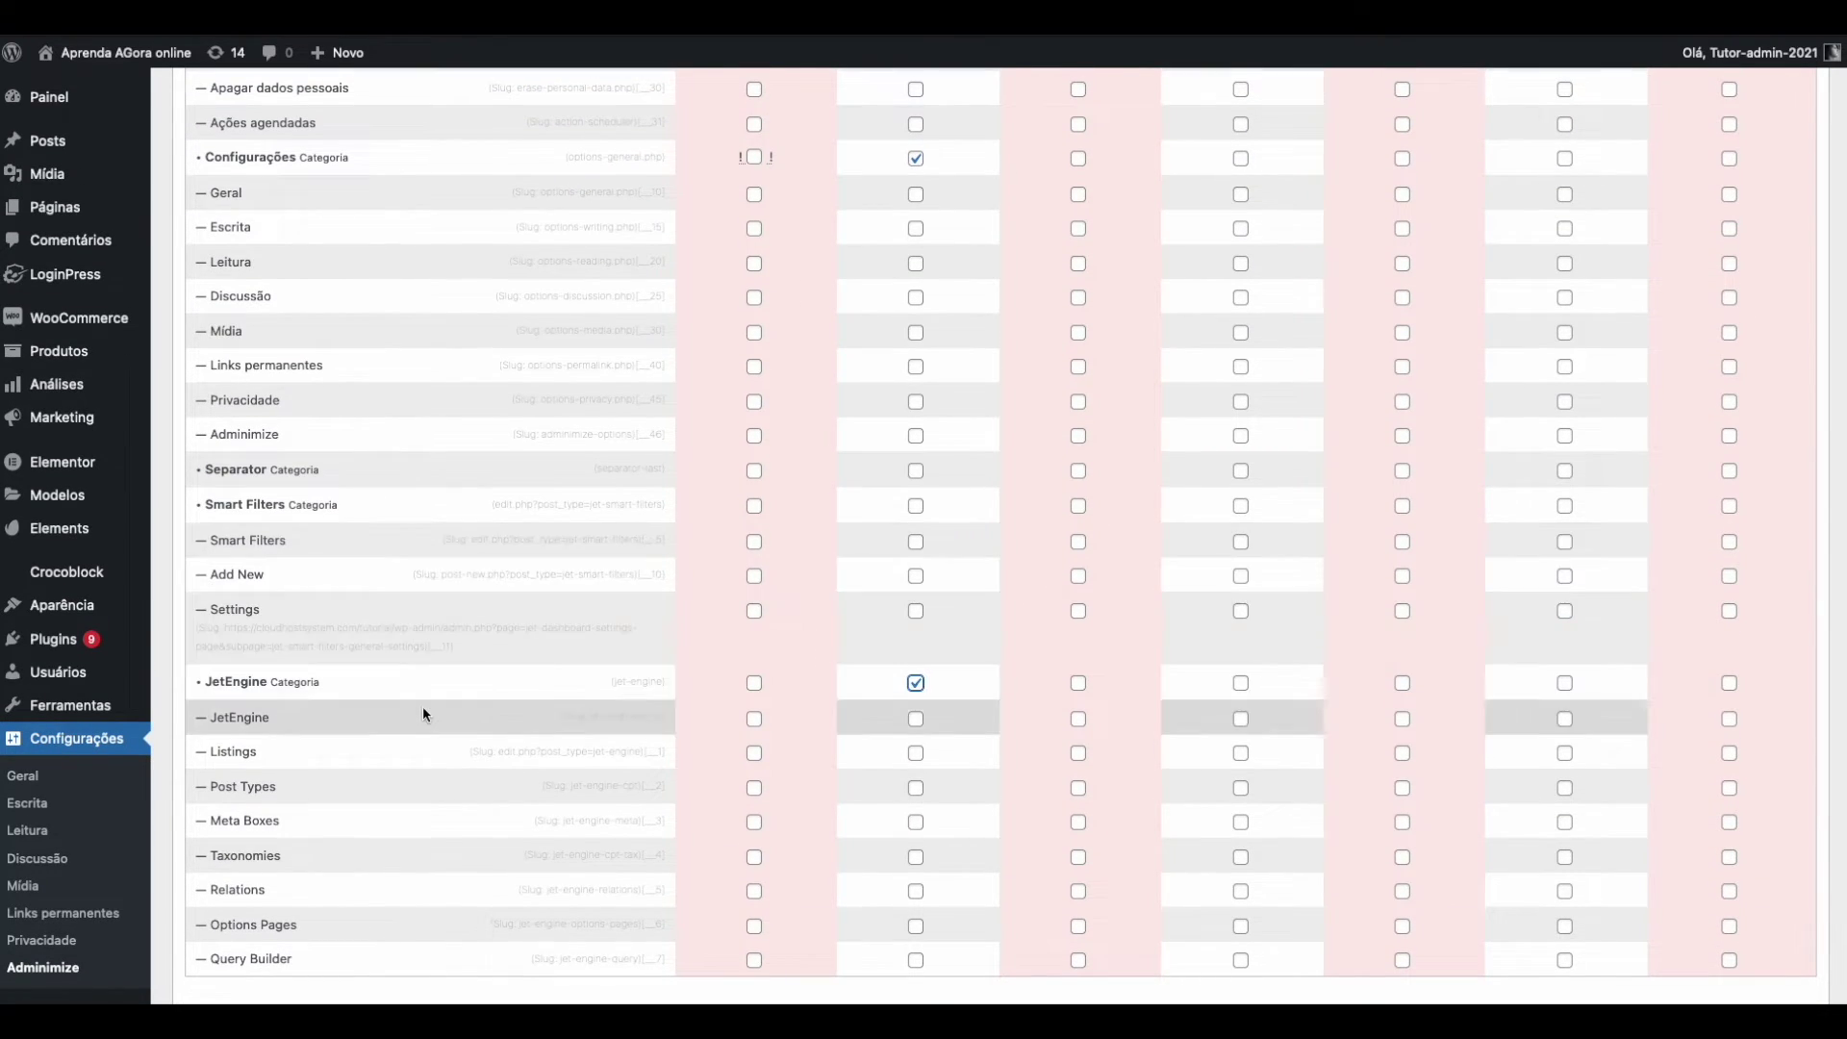
scroll(431, 704, up, 3)
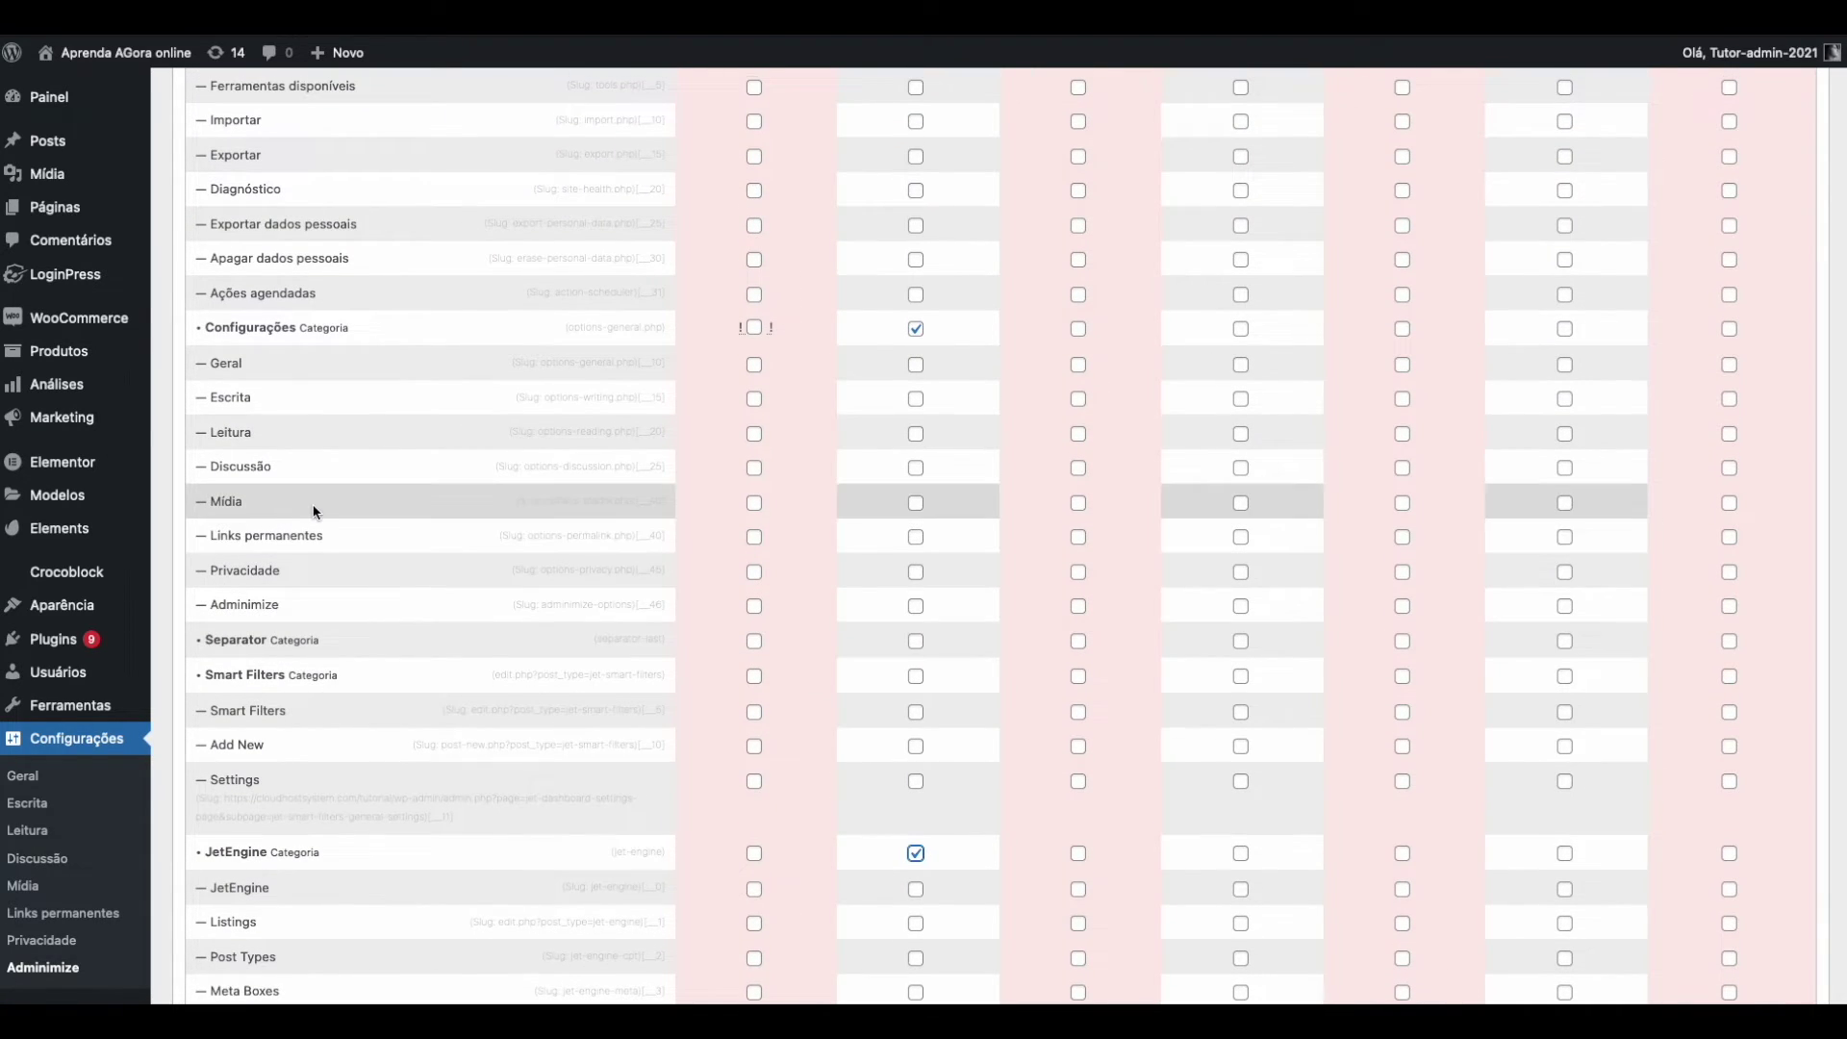
scroll(511, 436, up, 5)
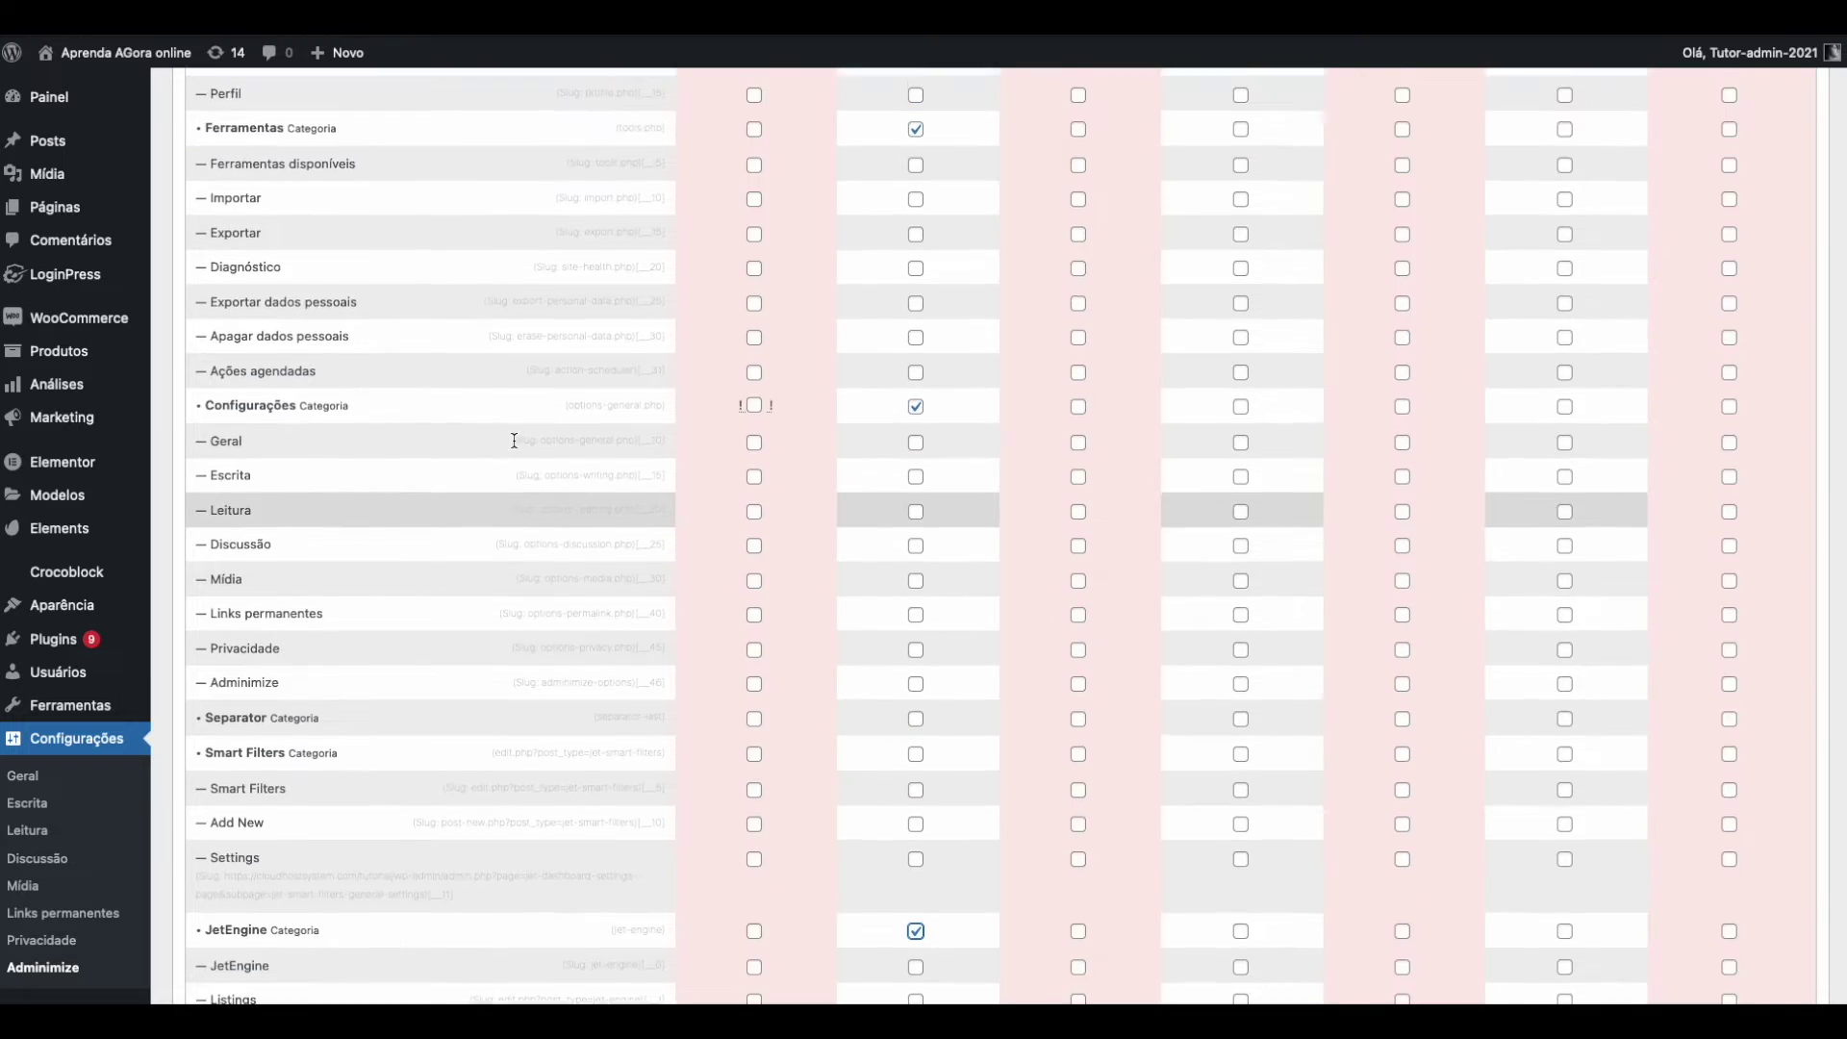
scroll(486, 463, up, 3)
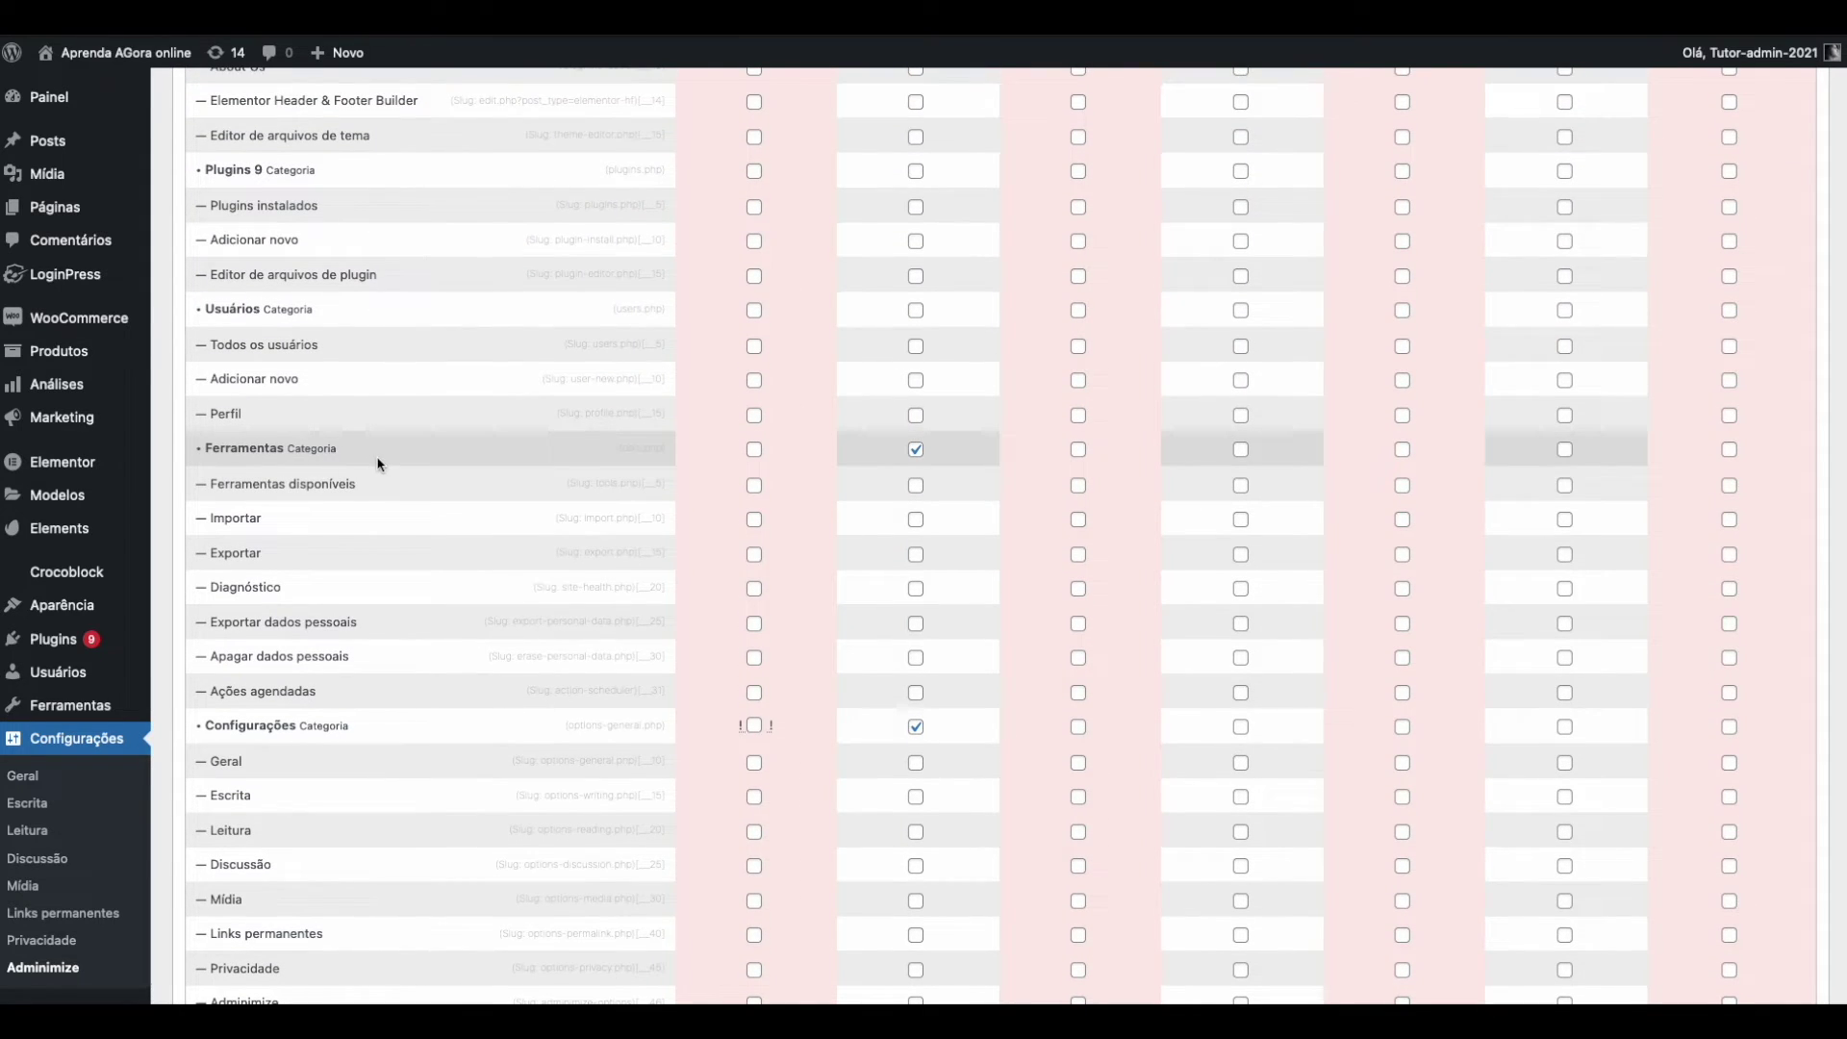
scroll(378, 465, up, 1)
scroll(577, 520, up, 2)
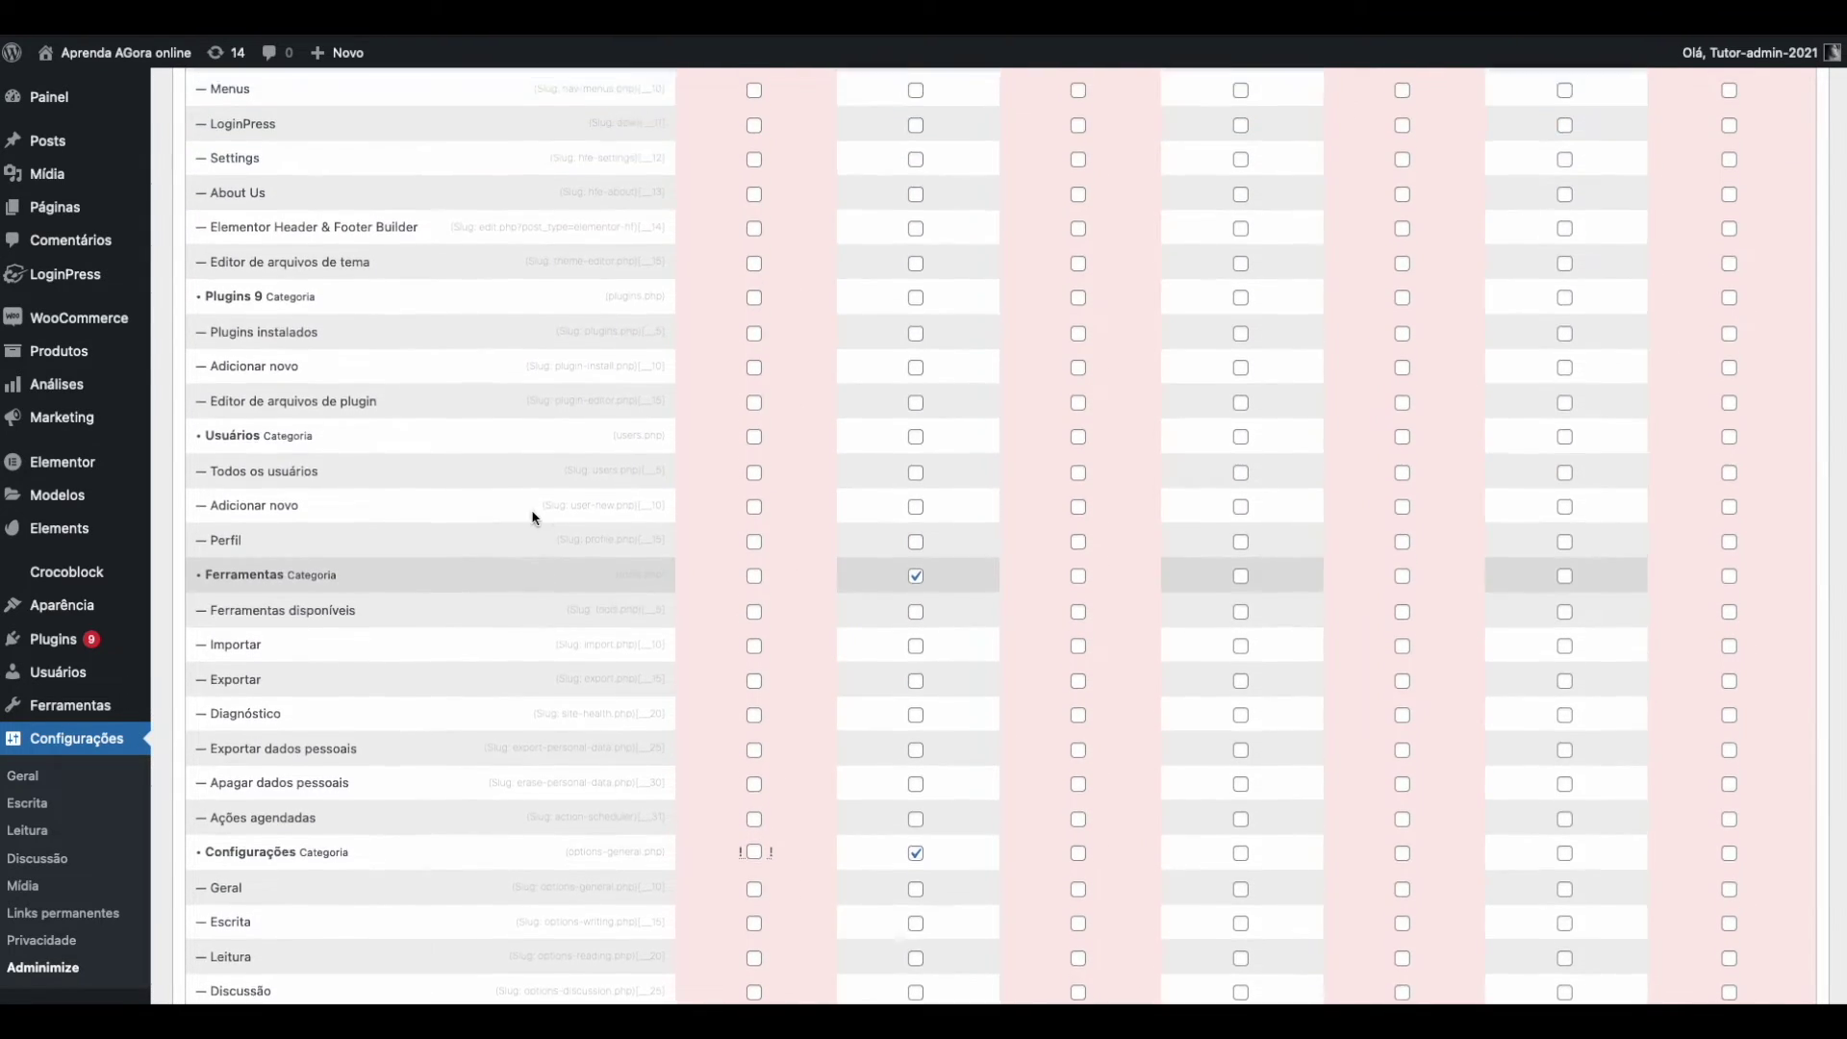
scroll(452, 549, up, 3)
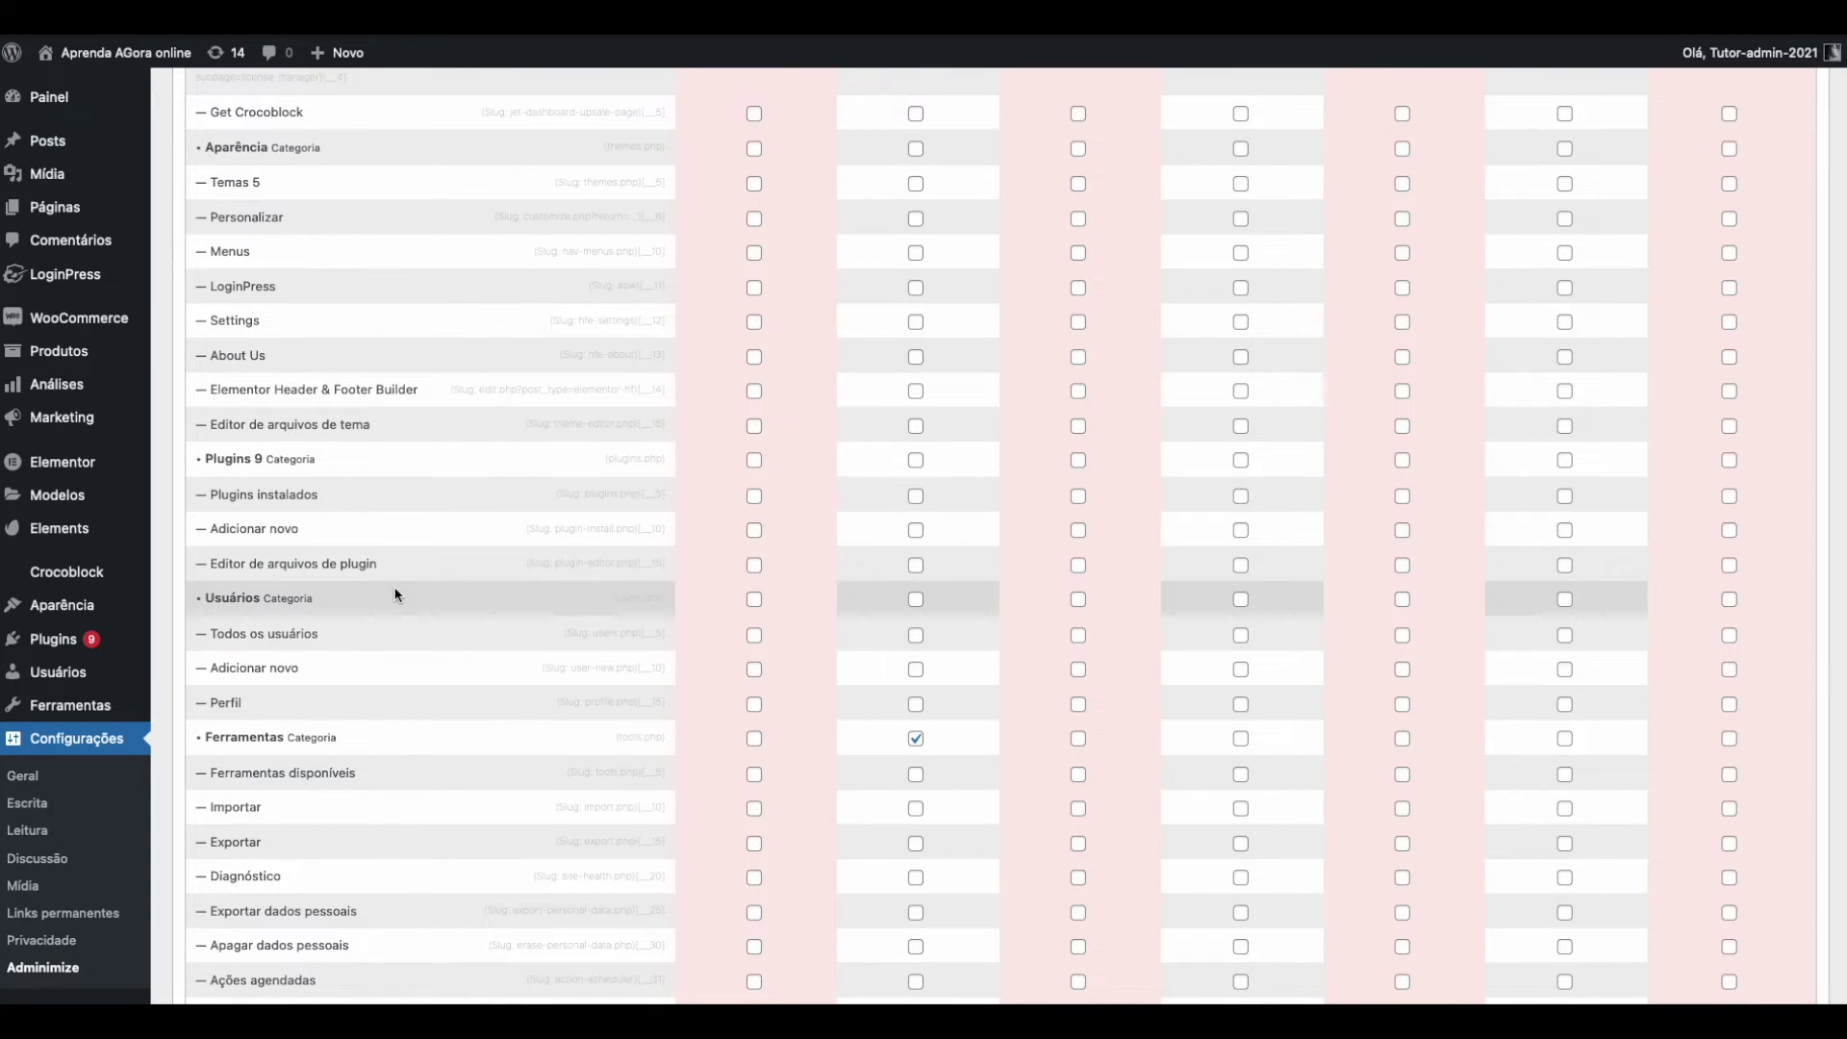
scroll(394, 595, up, 1)
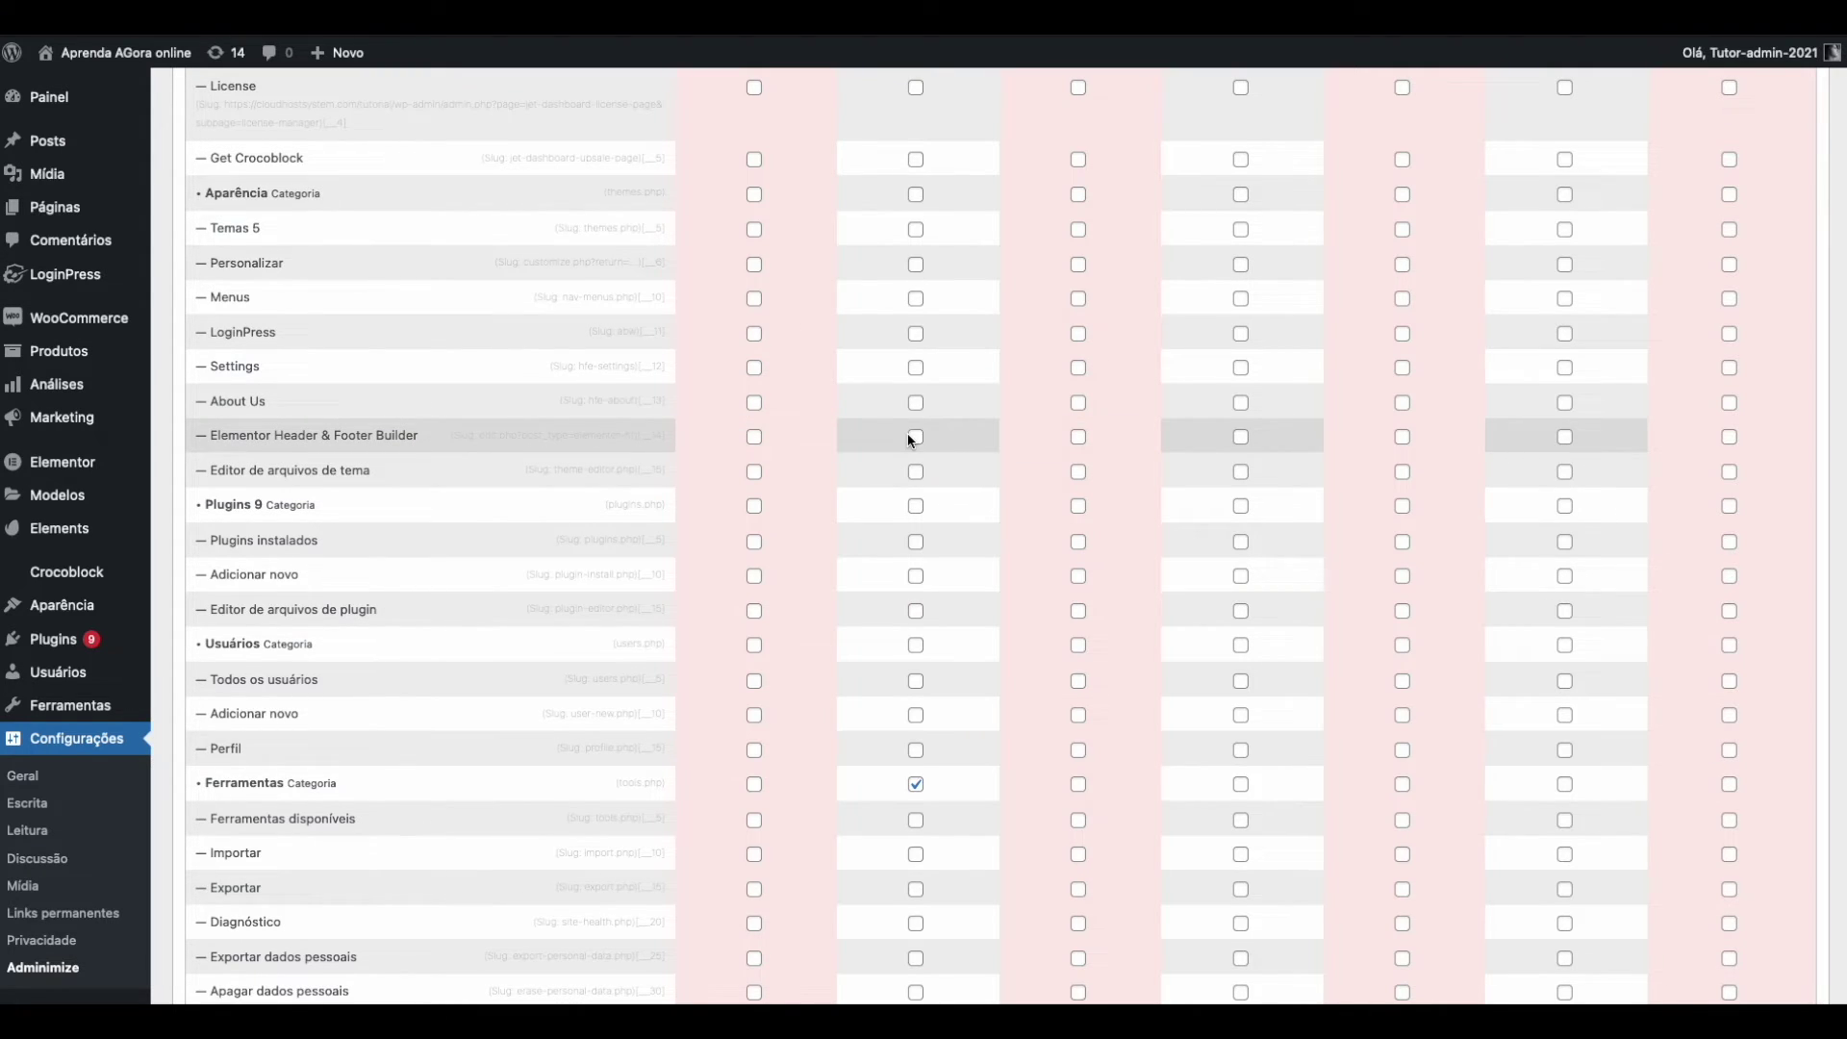
scroll(460, 491, up, 2)
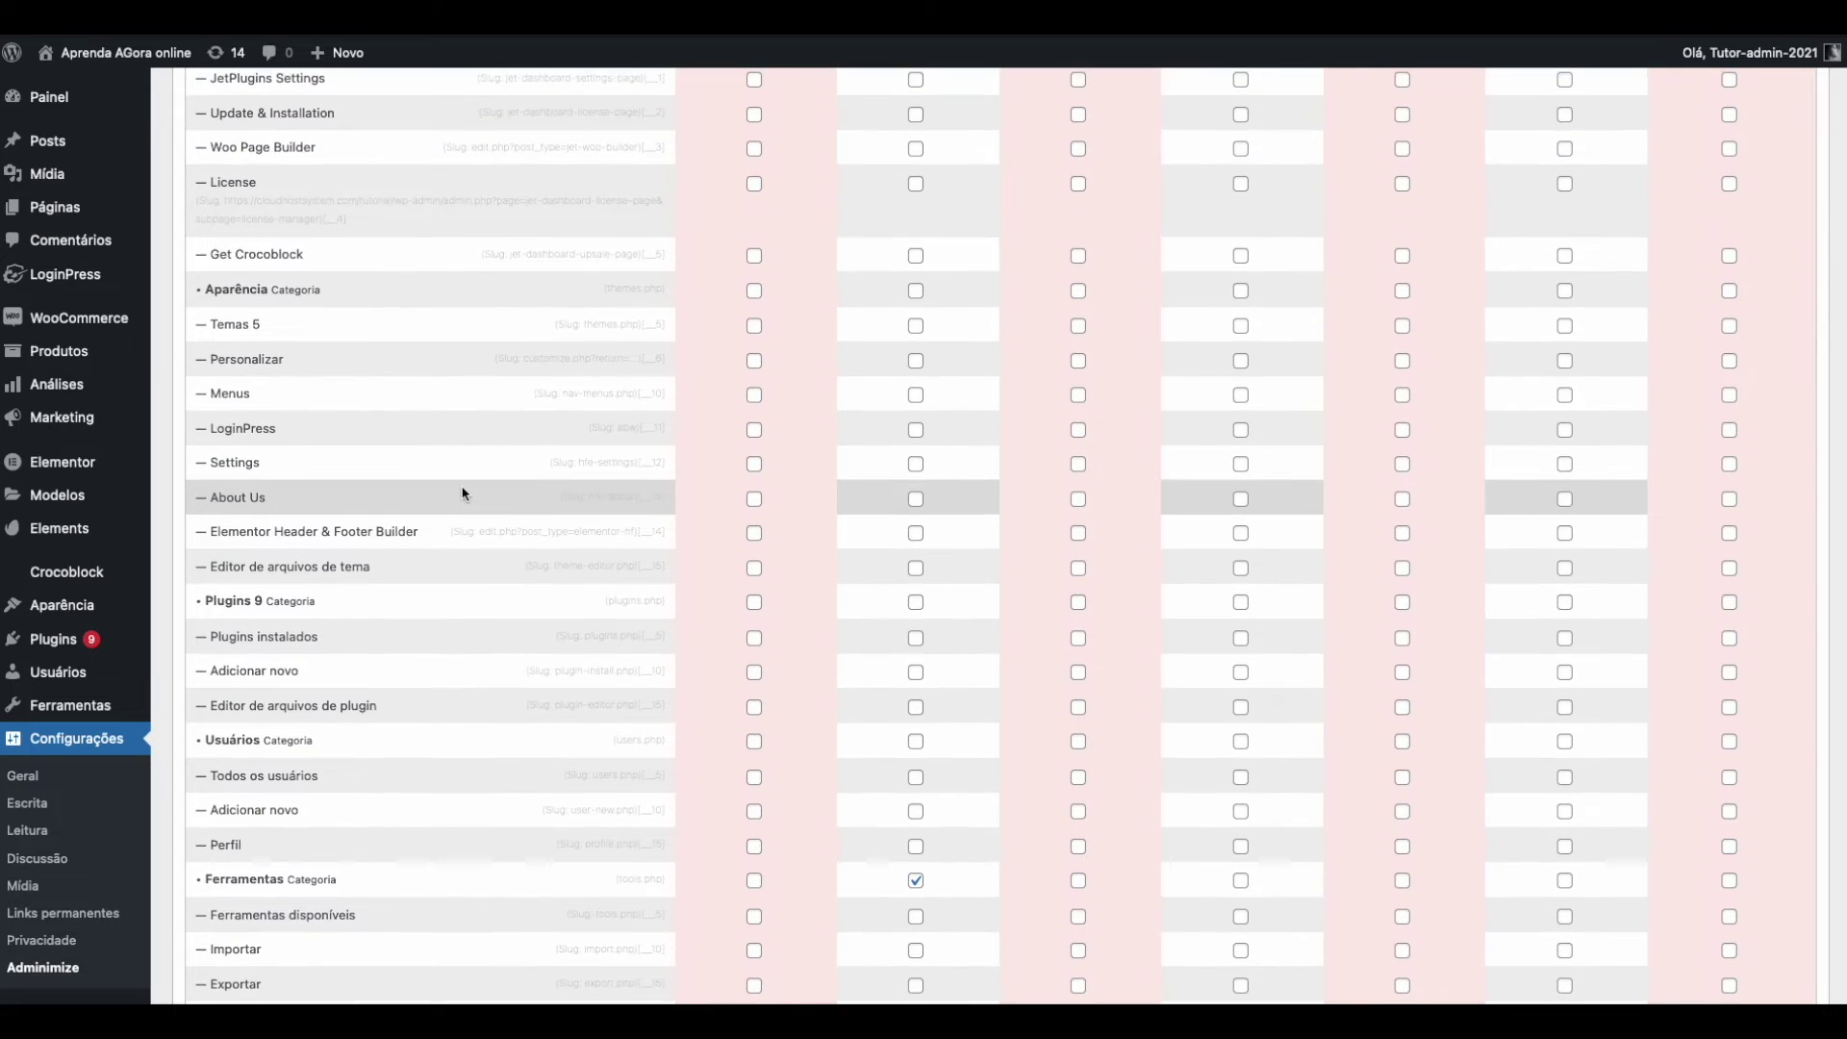
scroll(462, 493, up, 5)
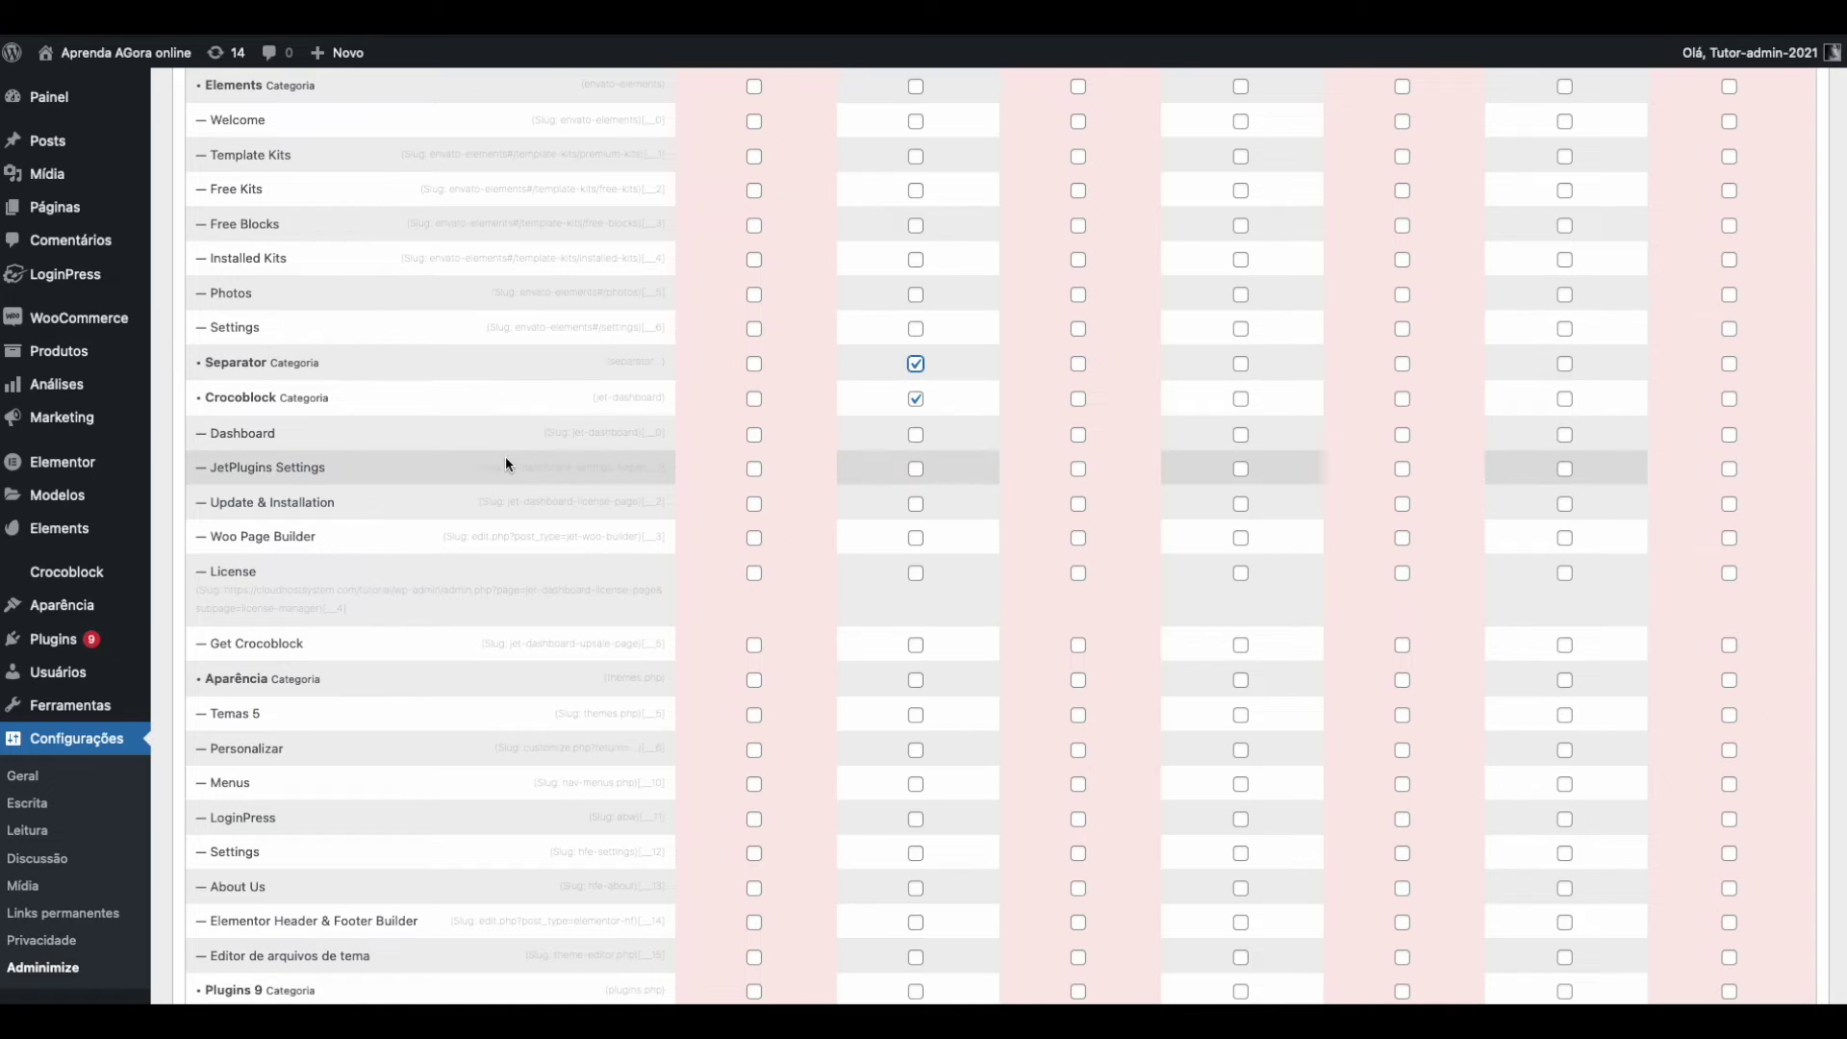
scroll(460, 582, down, 1)
scroll(462, 587, down, 3)
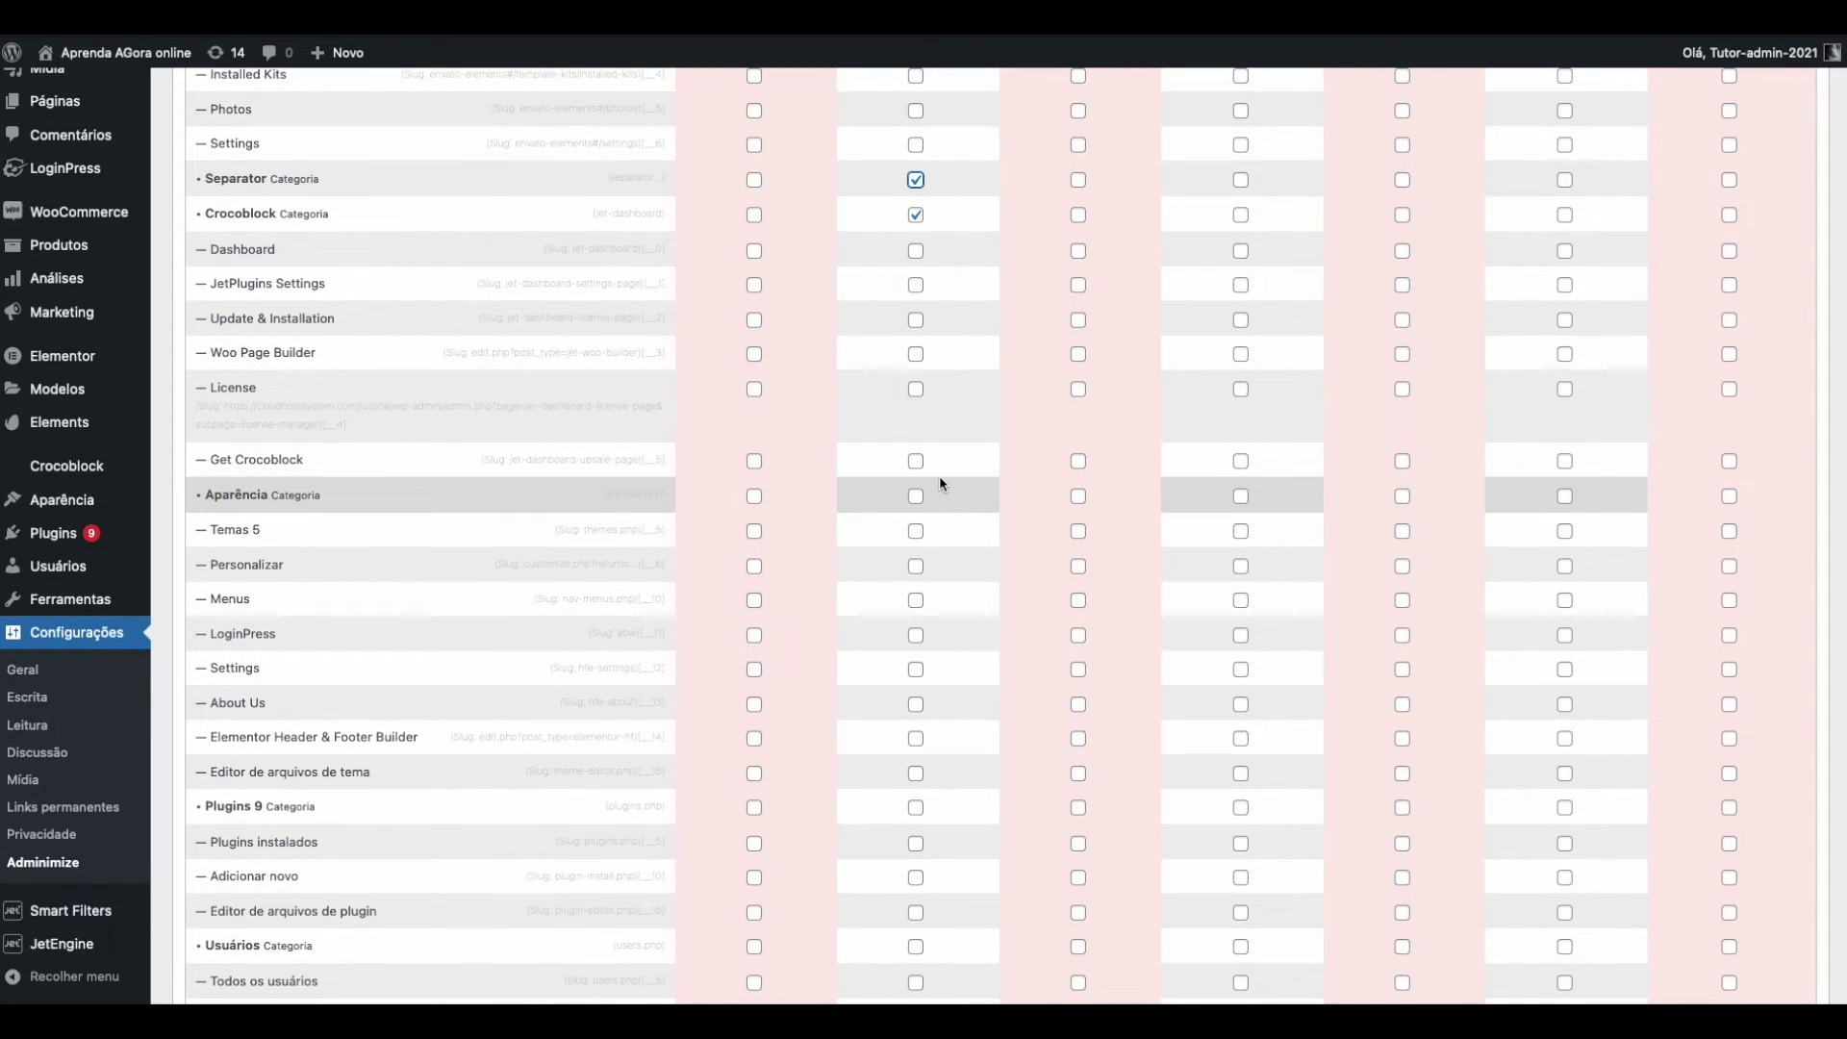
click(916, 461)
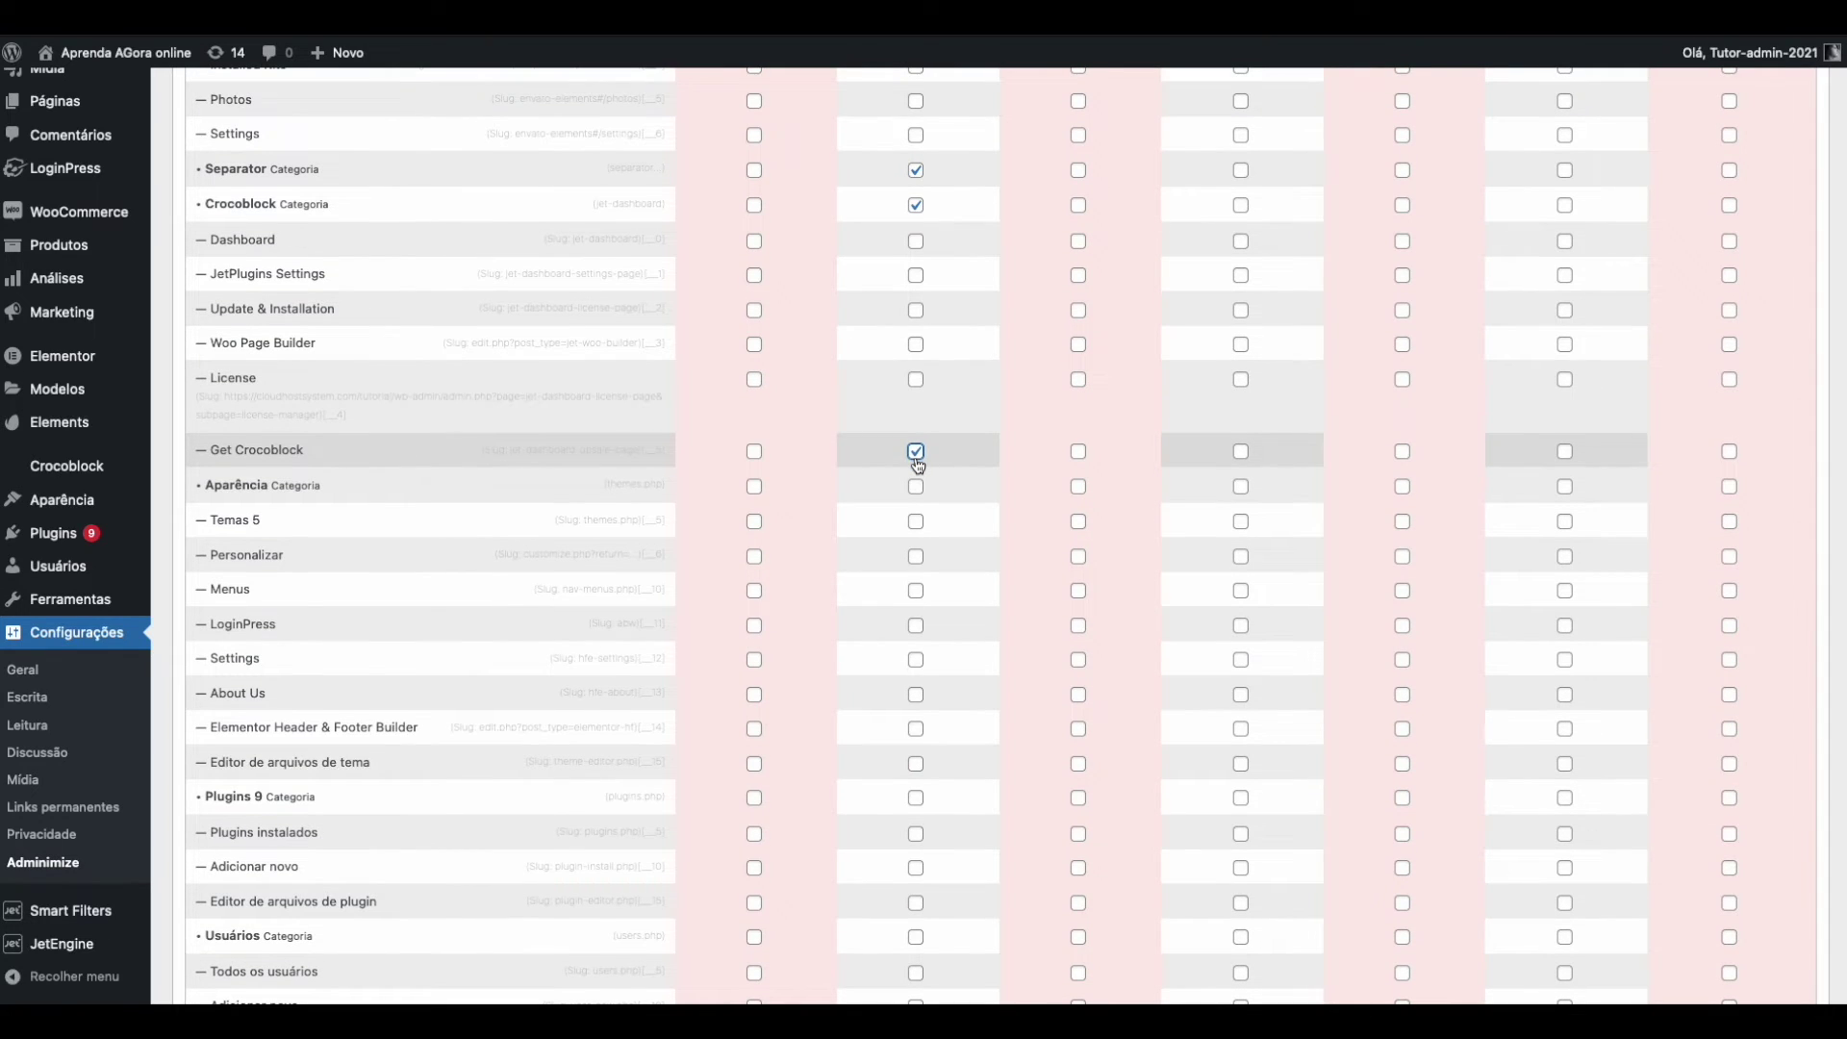
click(917, 459)
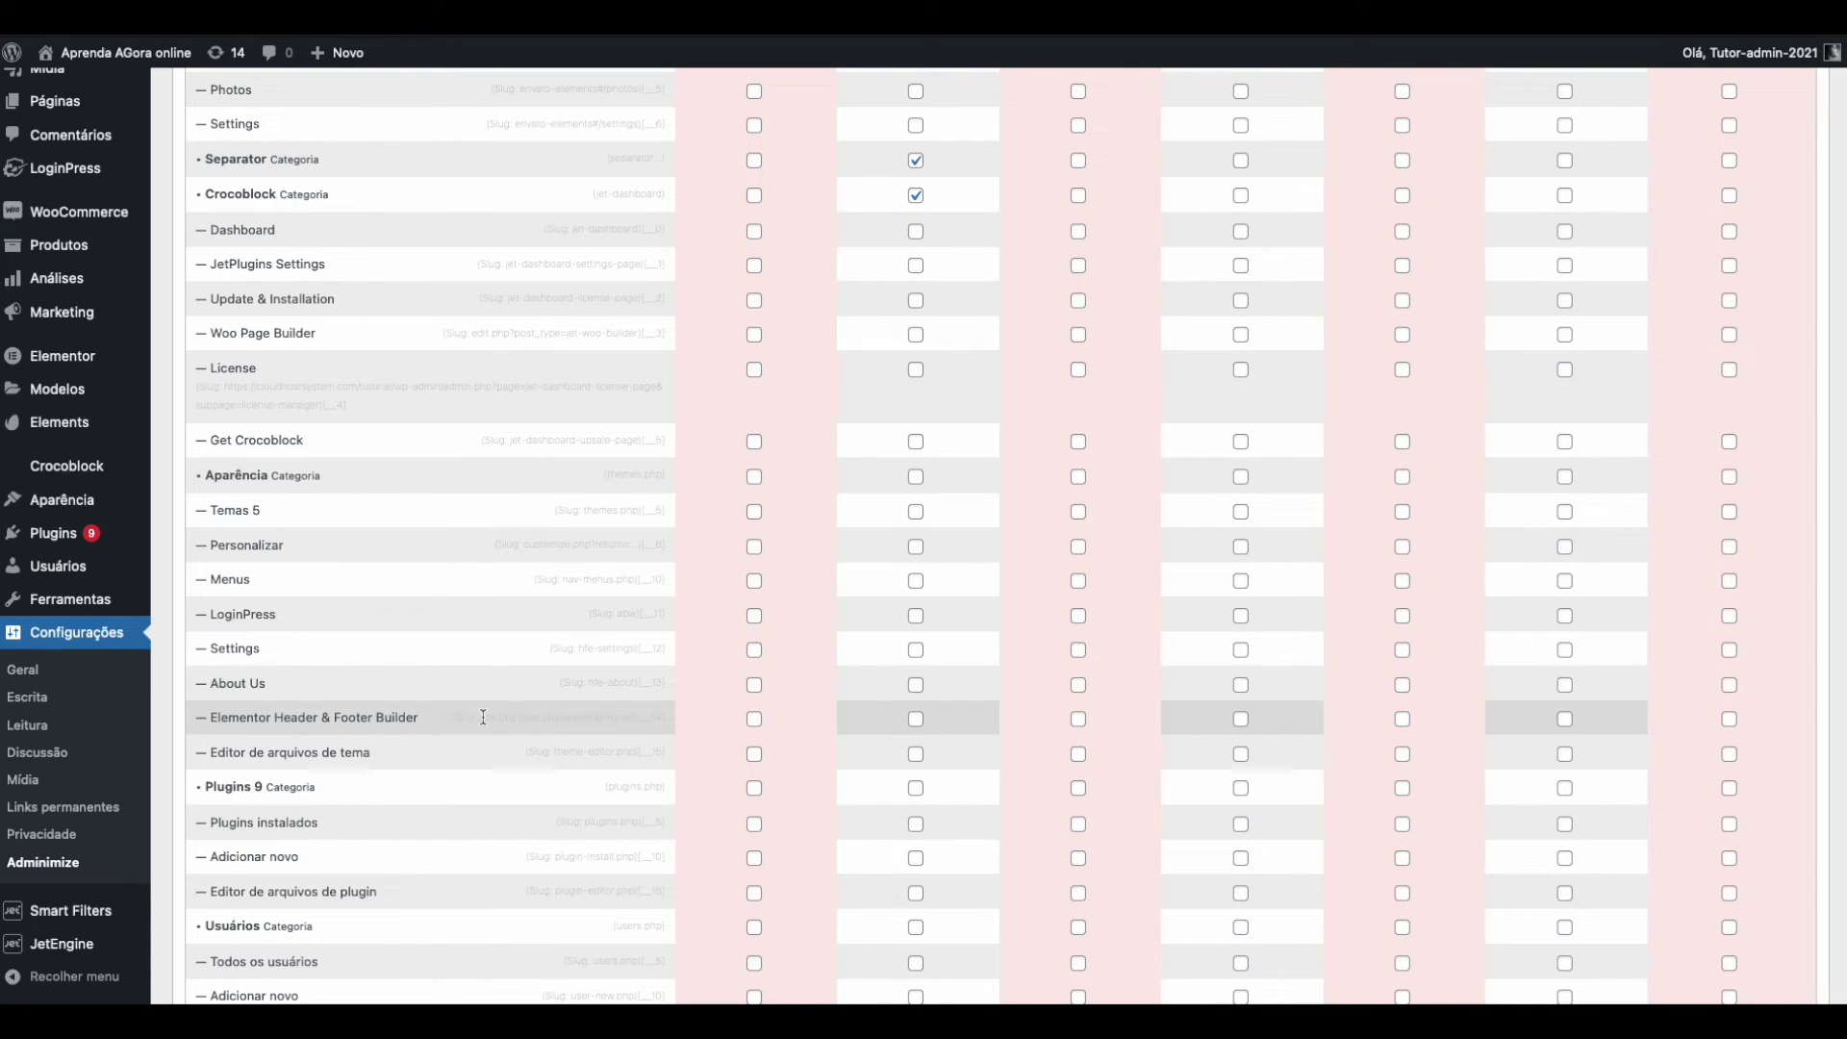
Disable the Modelos category for the Editor role in Opções de Menu.
scroll(483, 718, down, 3)
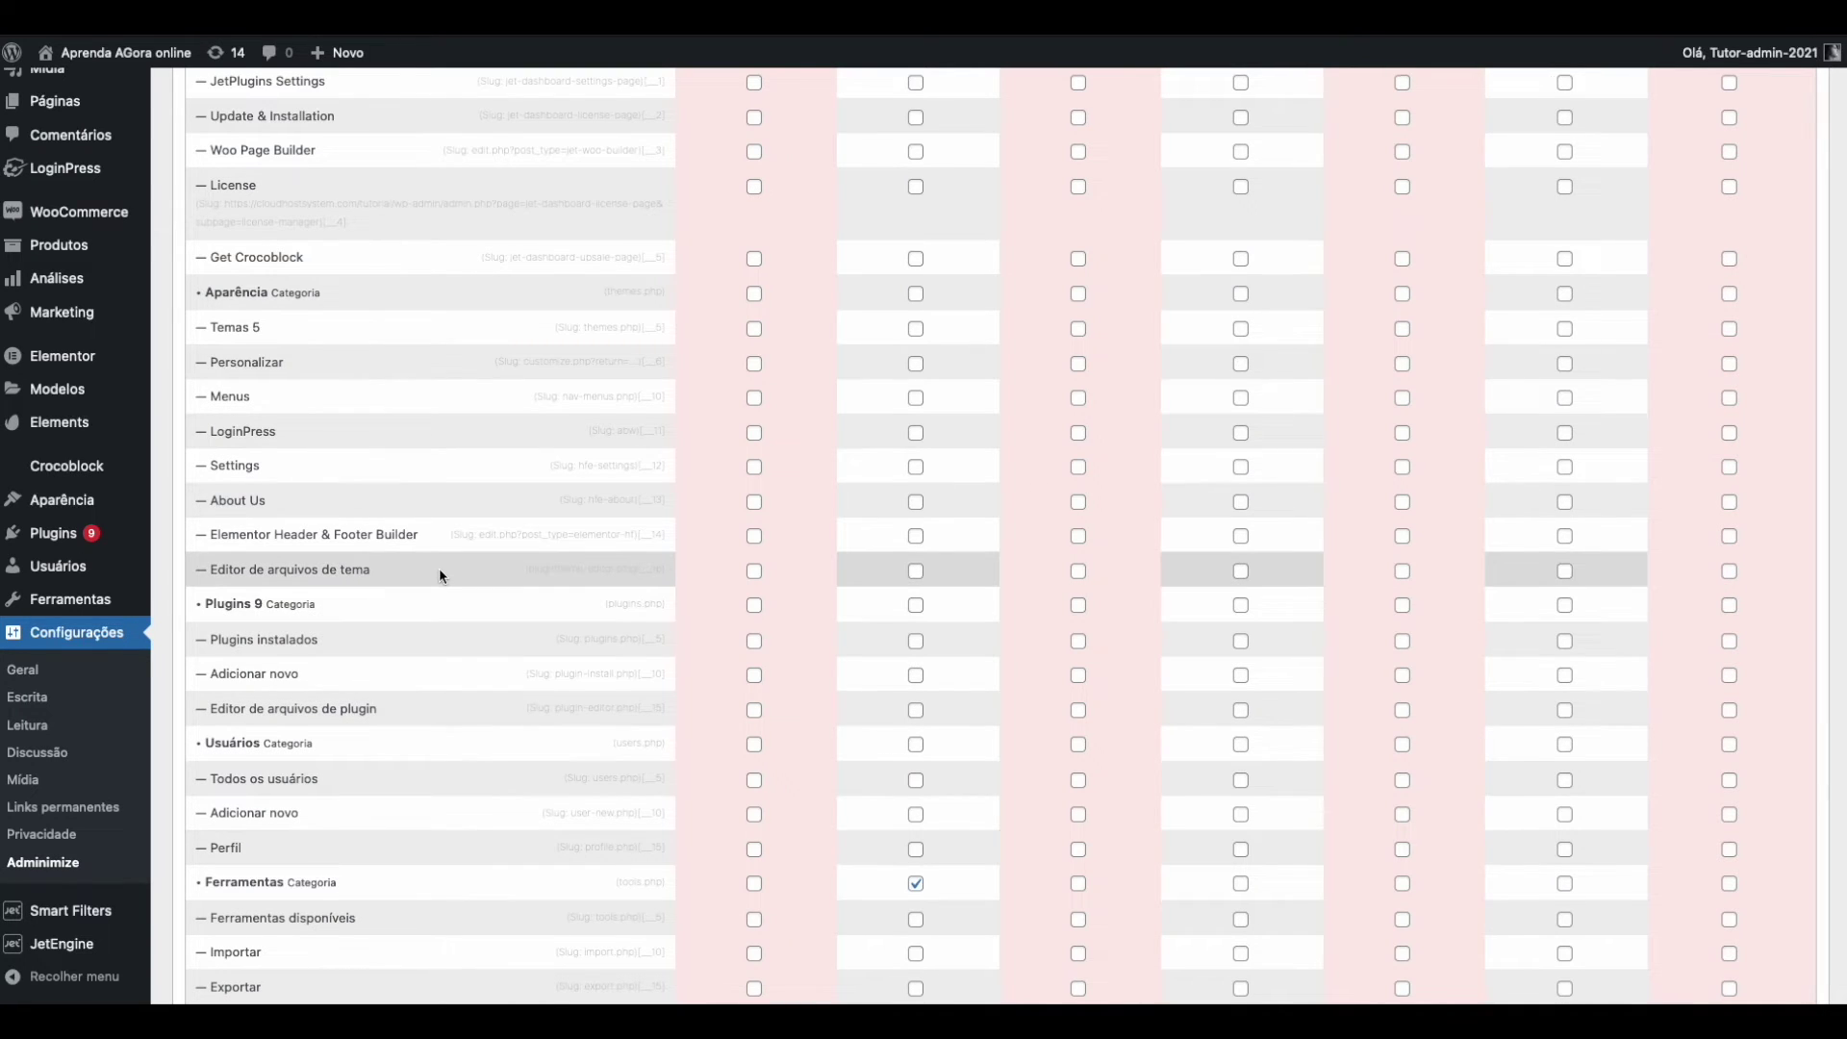
scroll(453, 574, up, 3)
scroll(456, 575, up, 6)
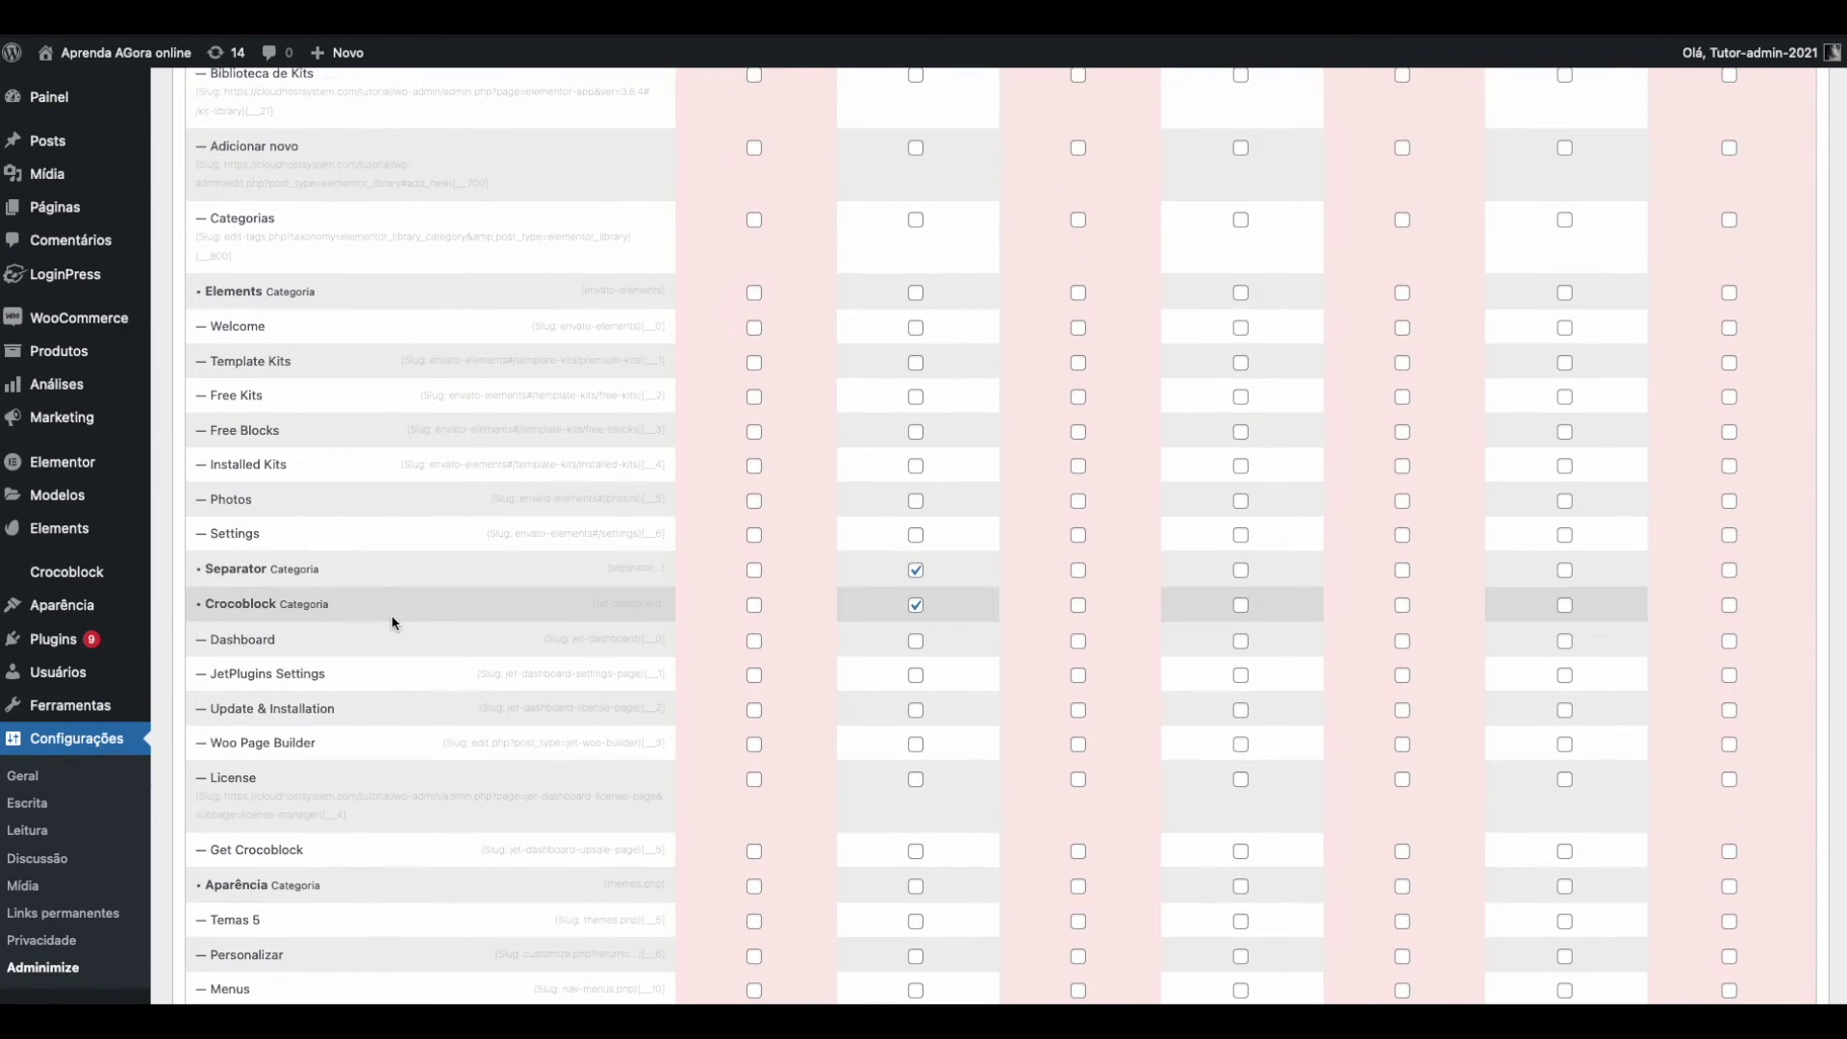
scroll(395, 627, up, 4)
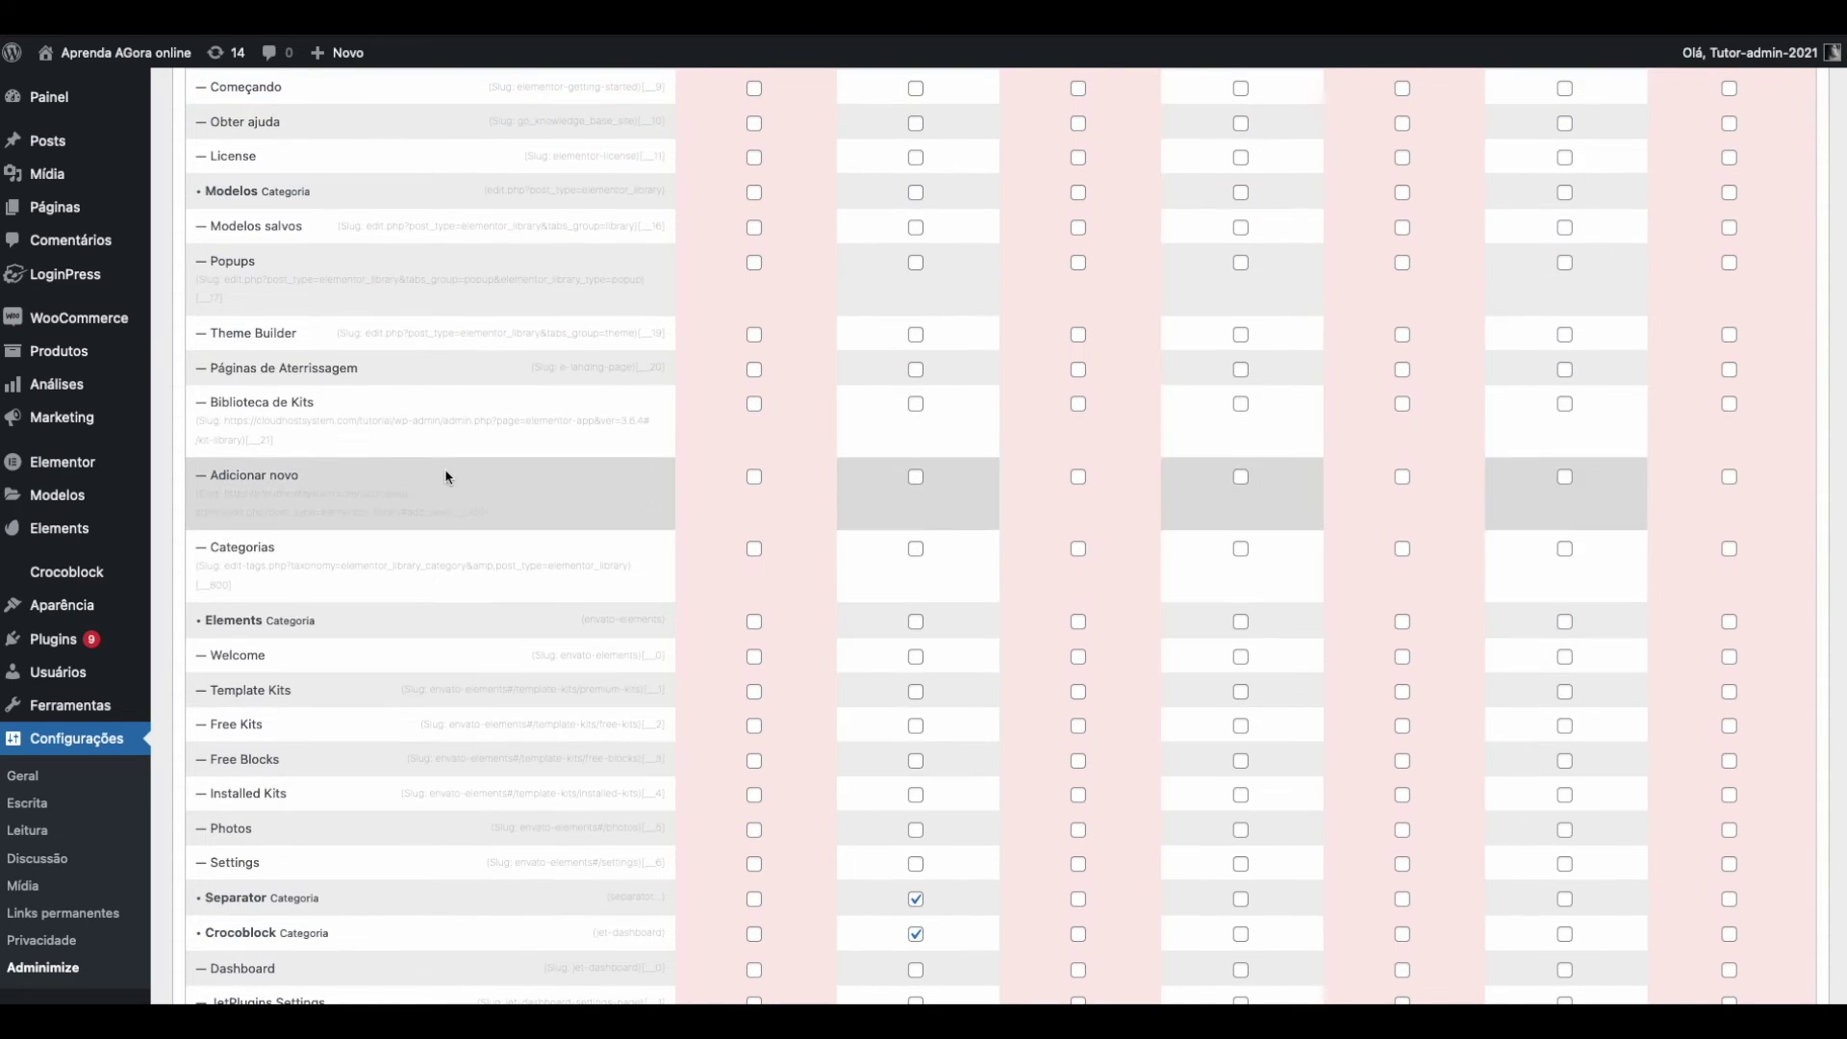
scroll(446, 494, up, 3)
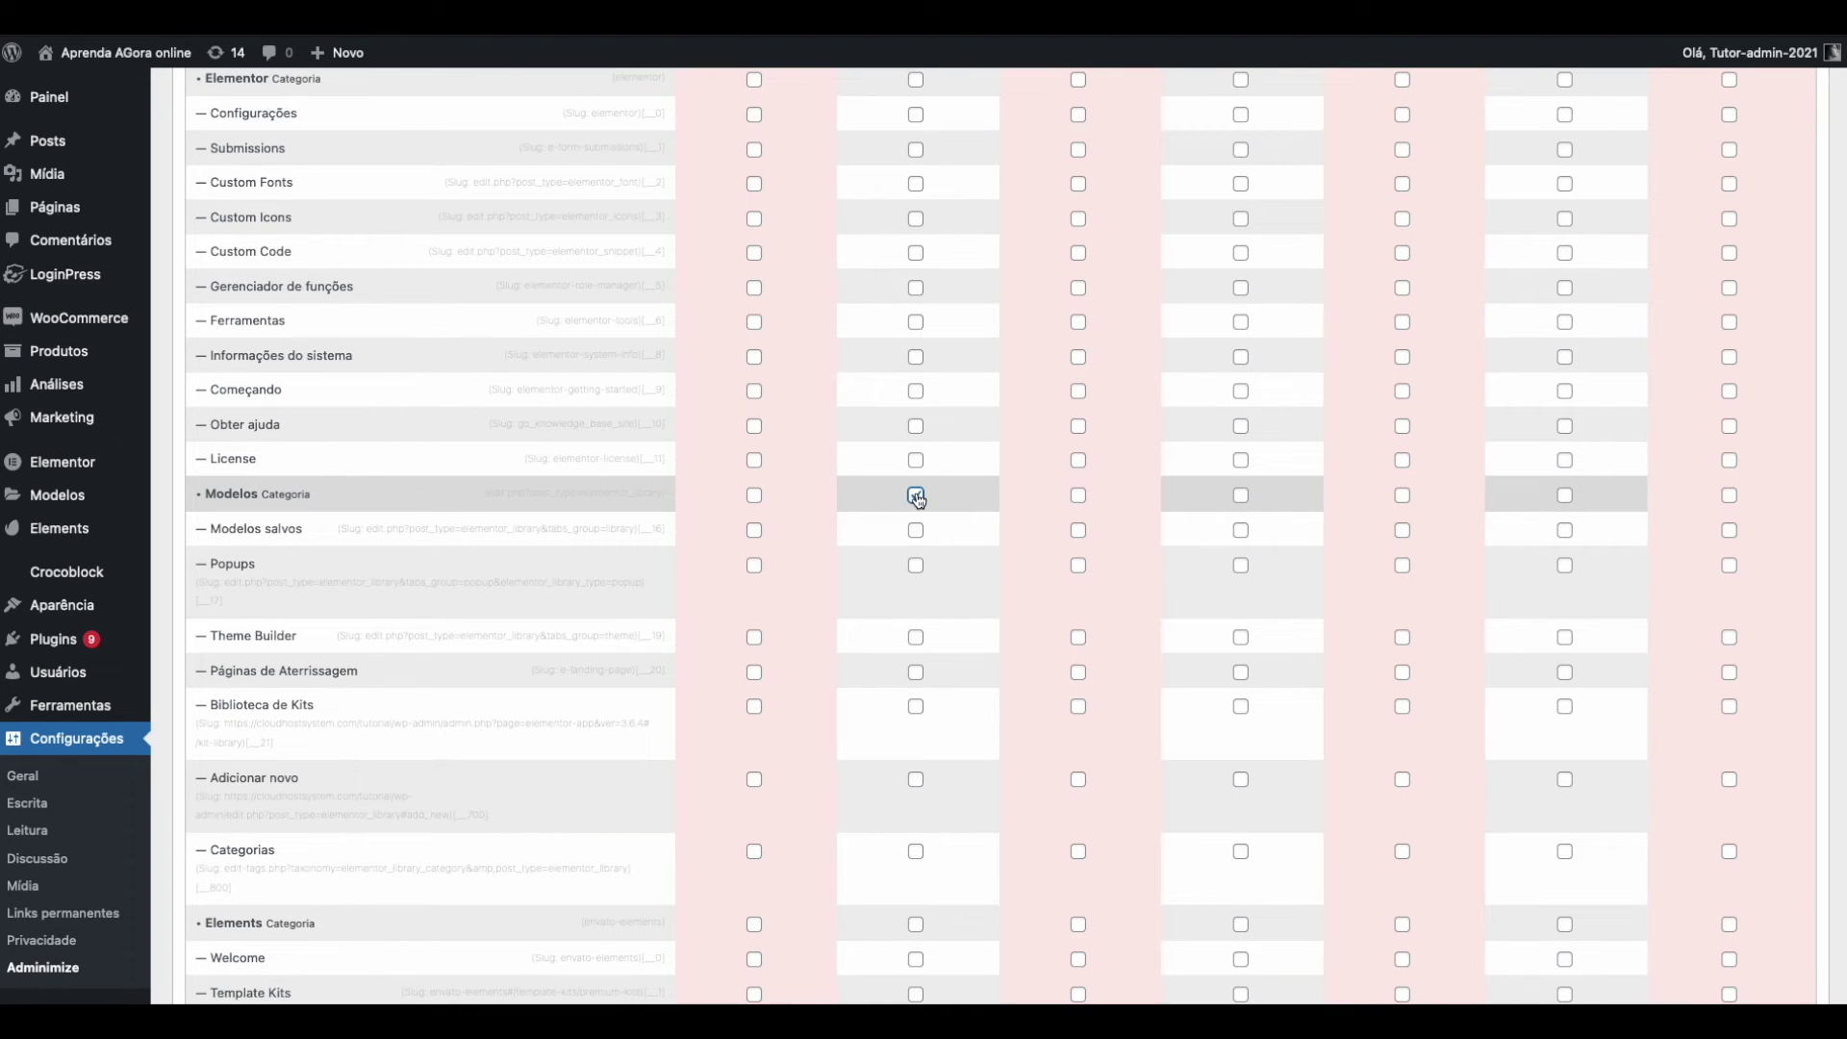
Save the updated menu options in Adminimize.
scroll(779, 751, down, 20)
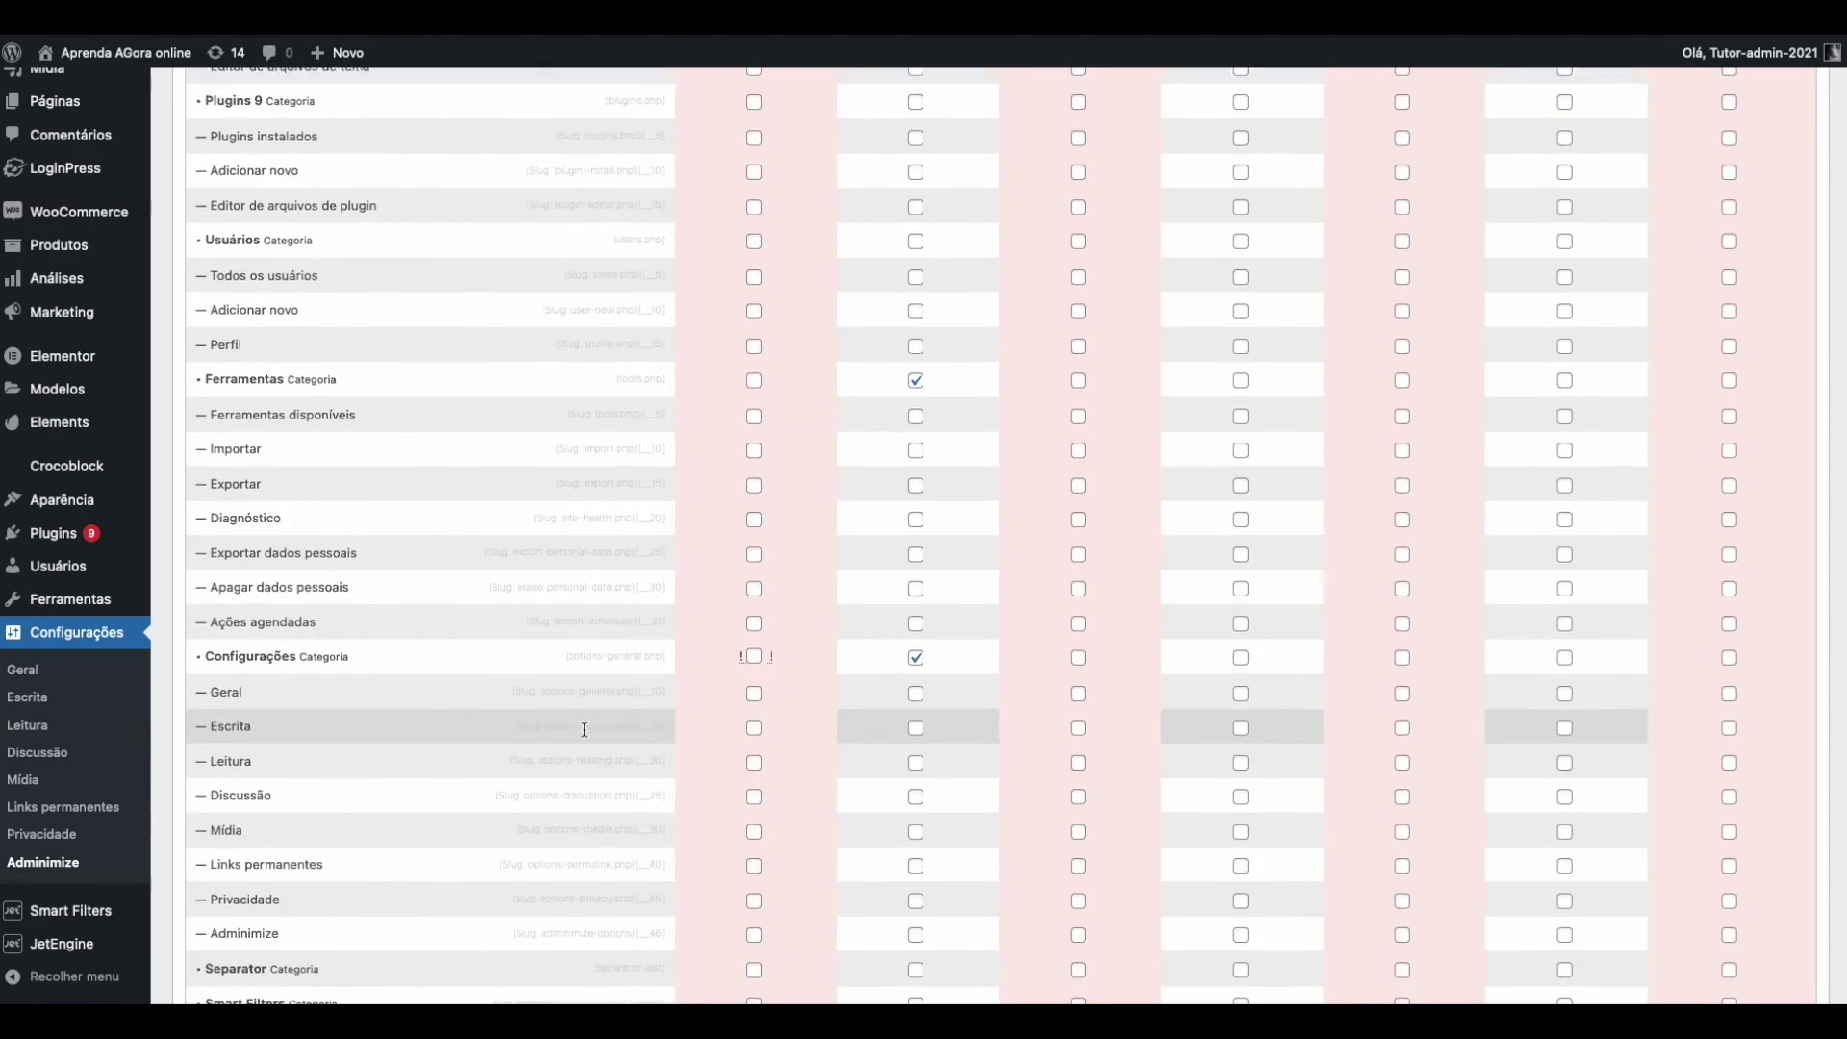
scroll(584, 729, down, 15)
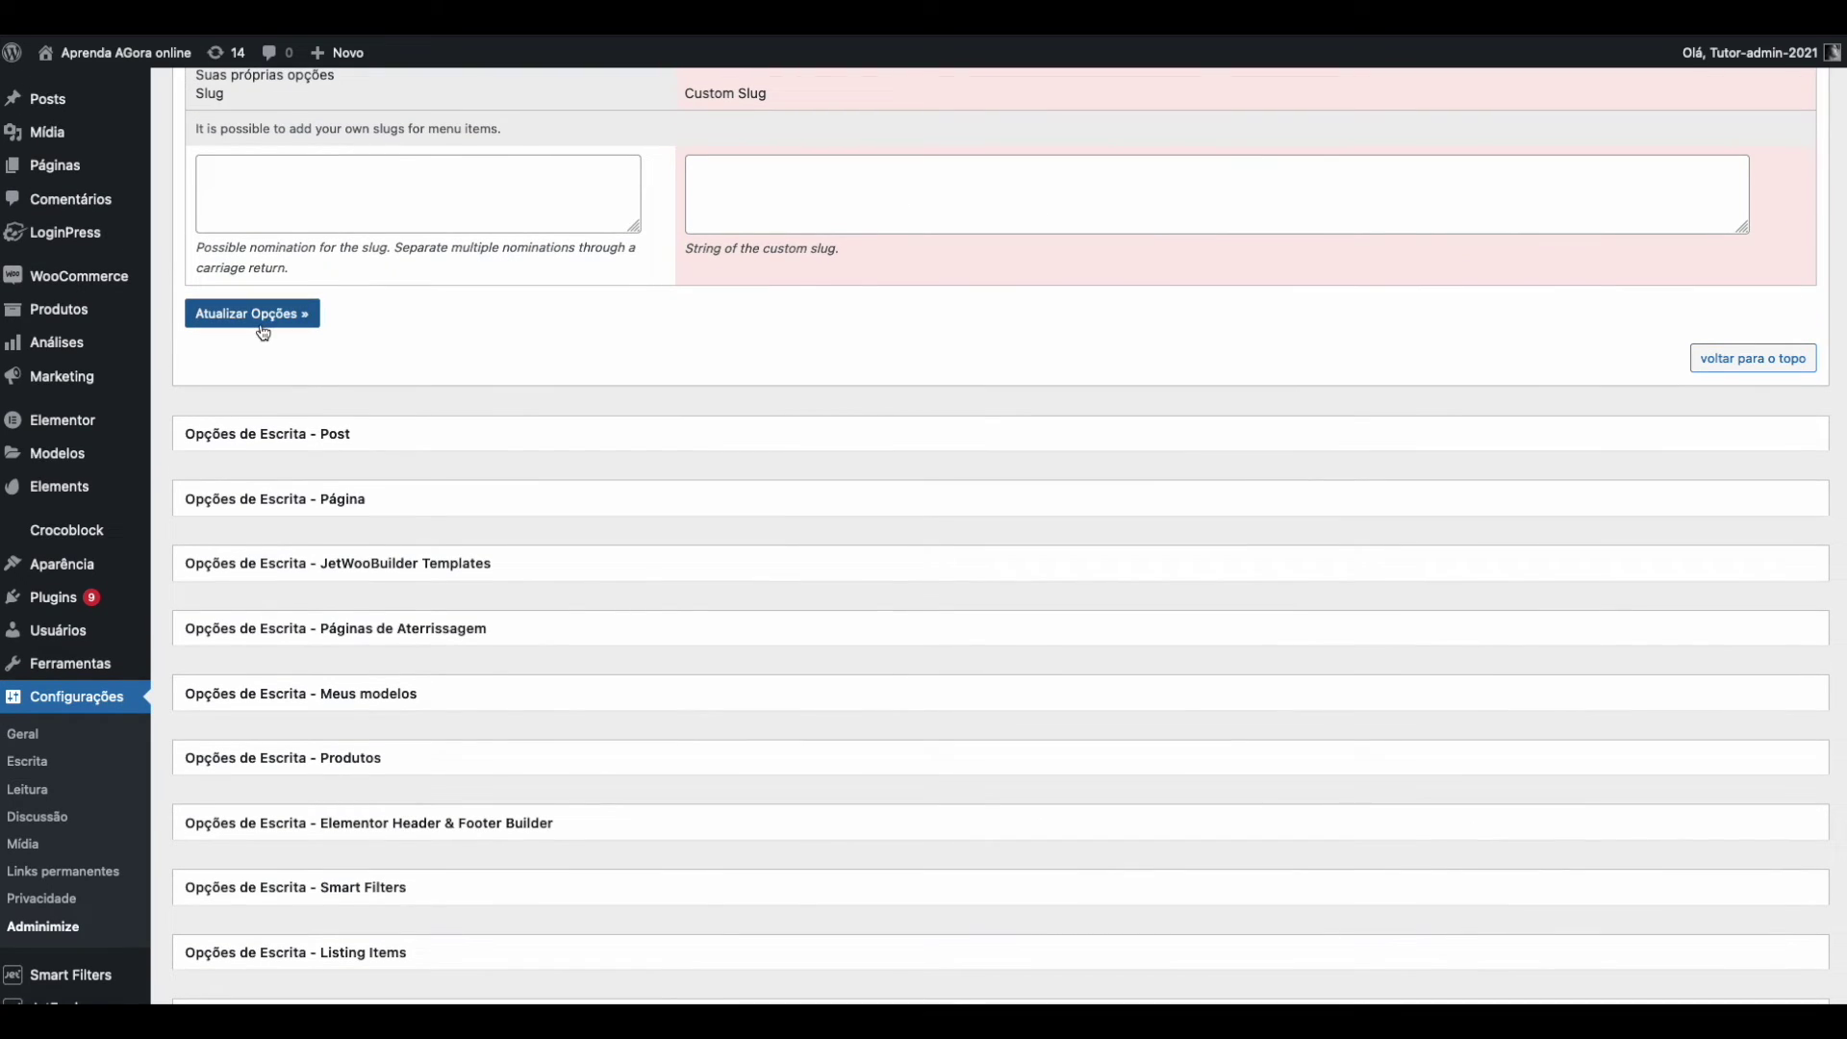
click(263, 328)
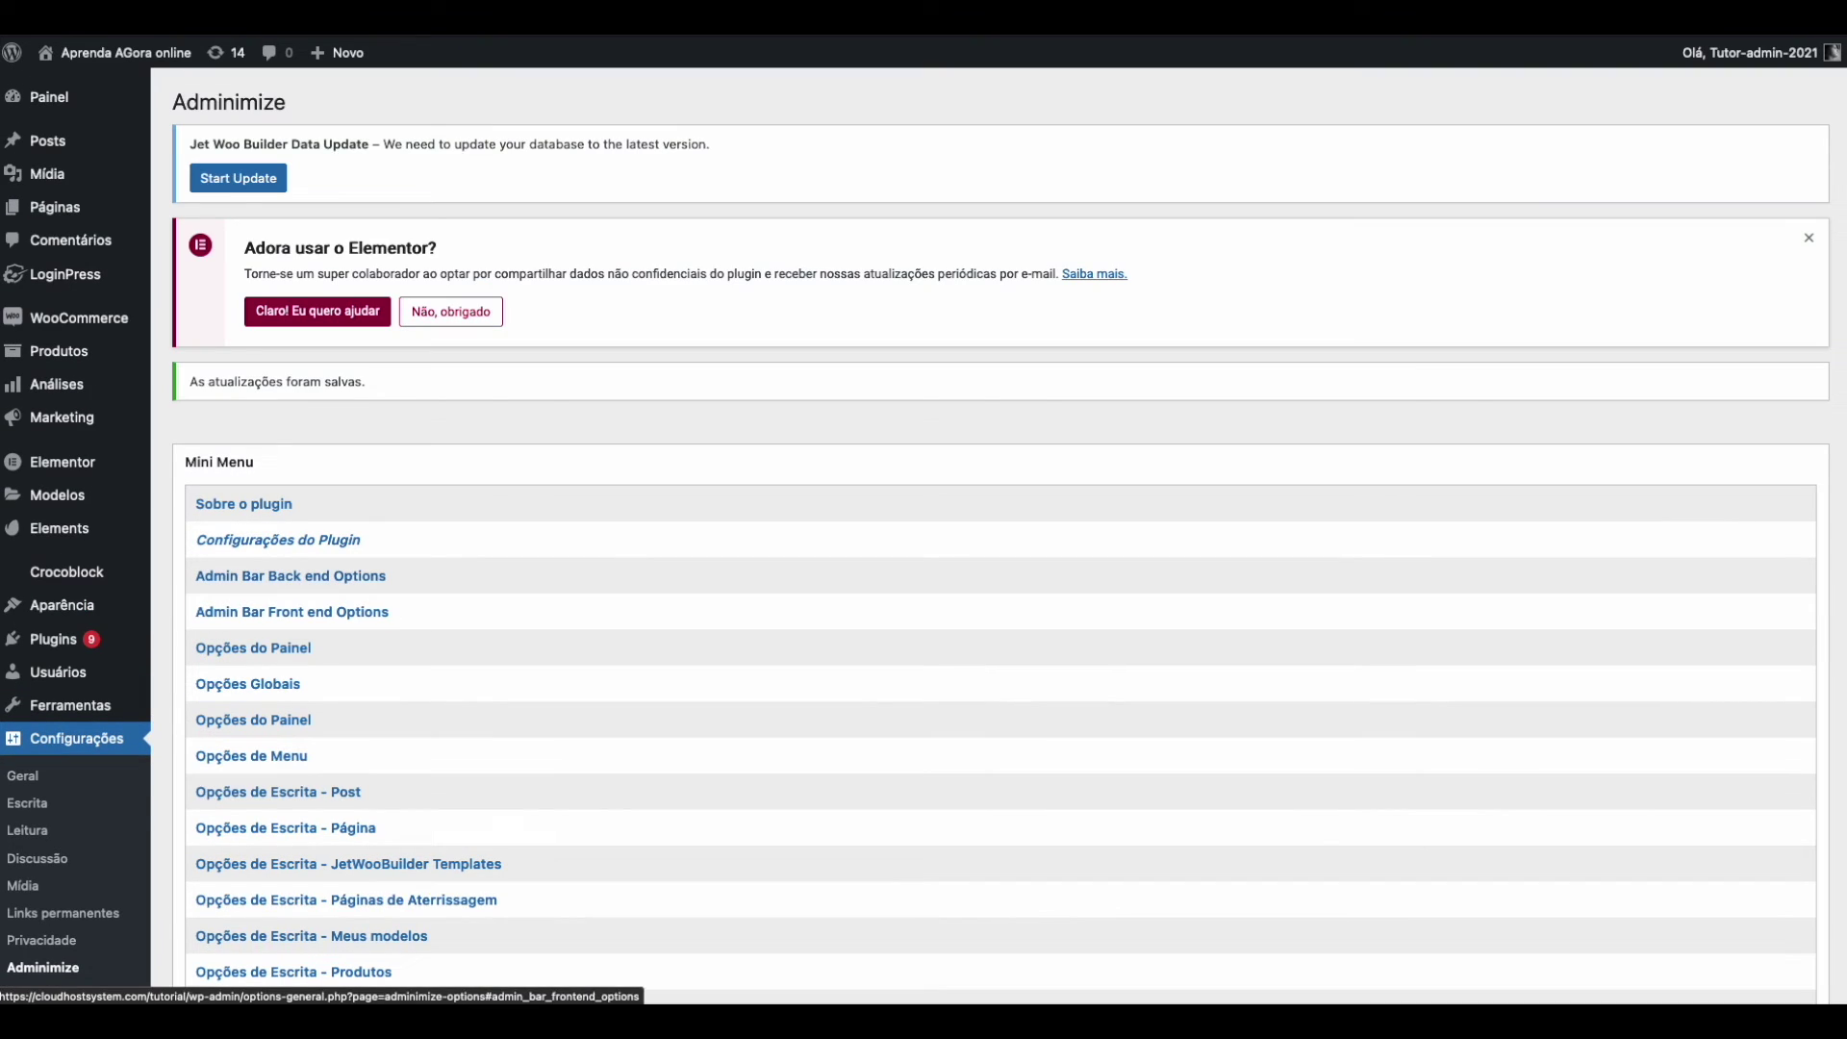
Switch to the Editor account's browser and reload its Perfil page to check the admin menu.
mouse_move(880, 981)
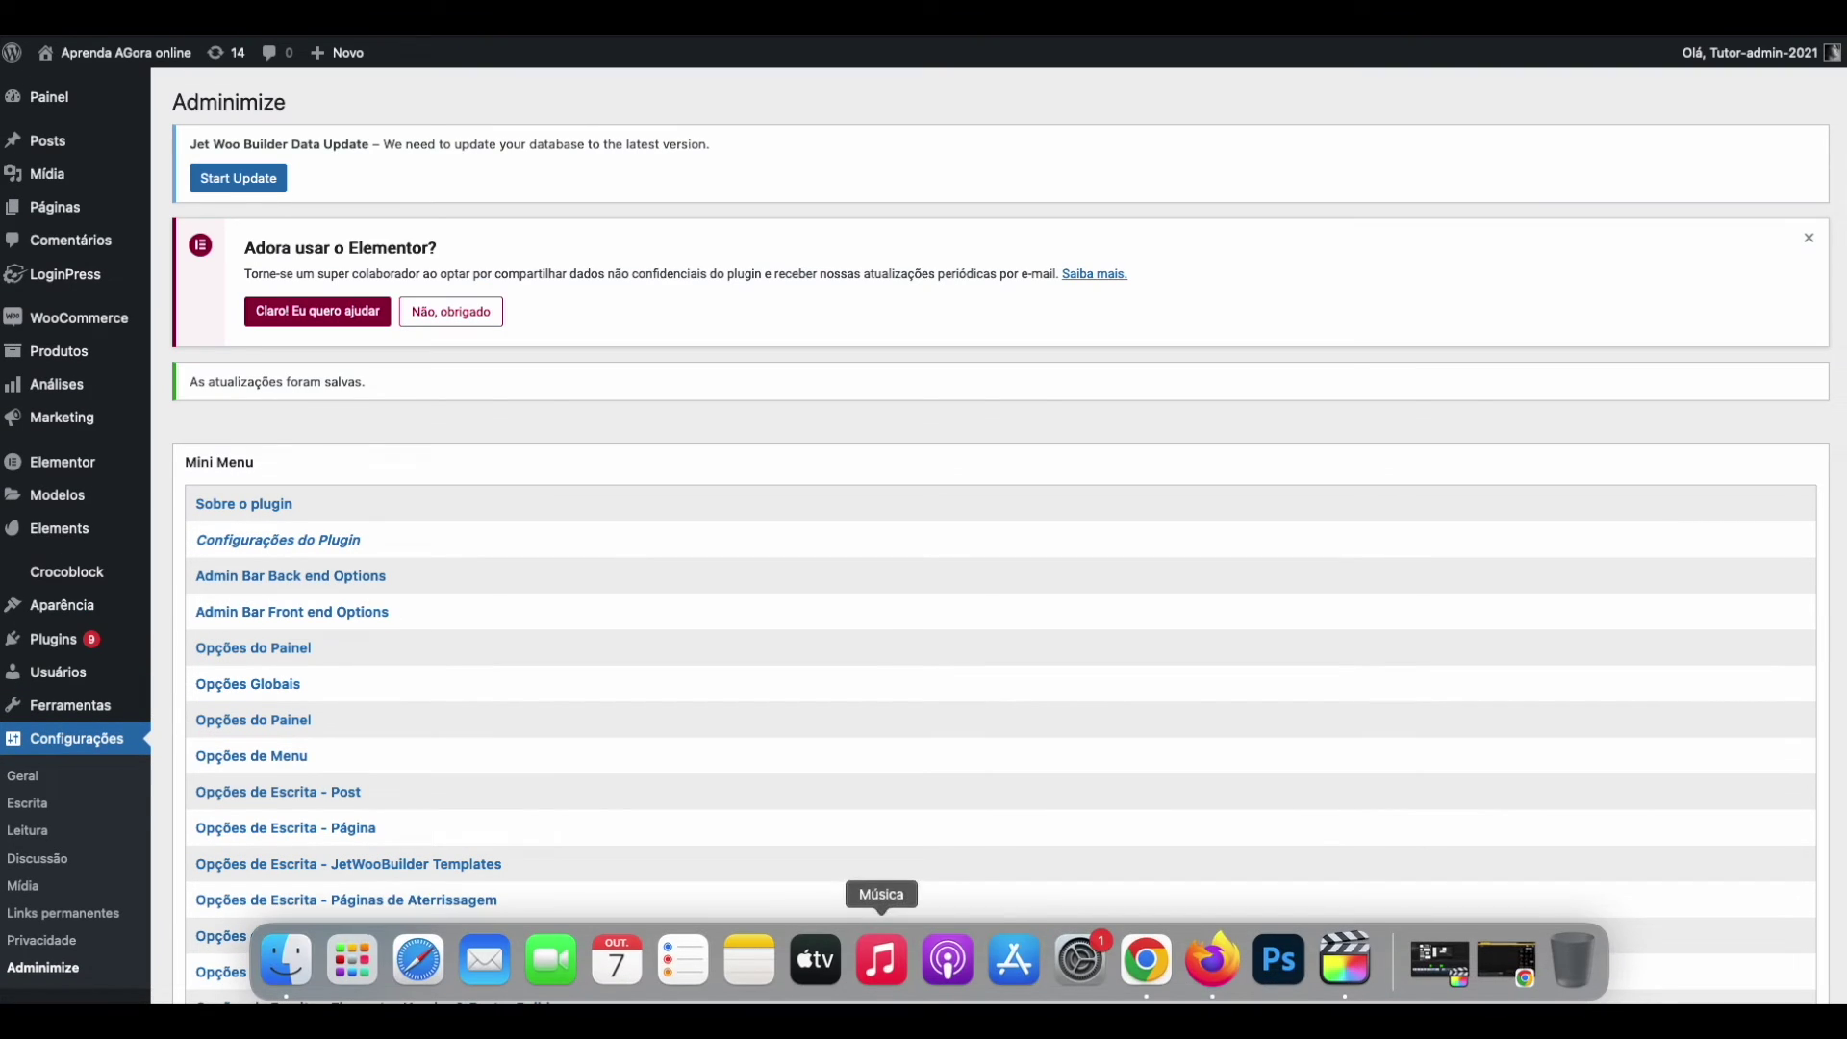
click(1203, 978)
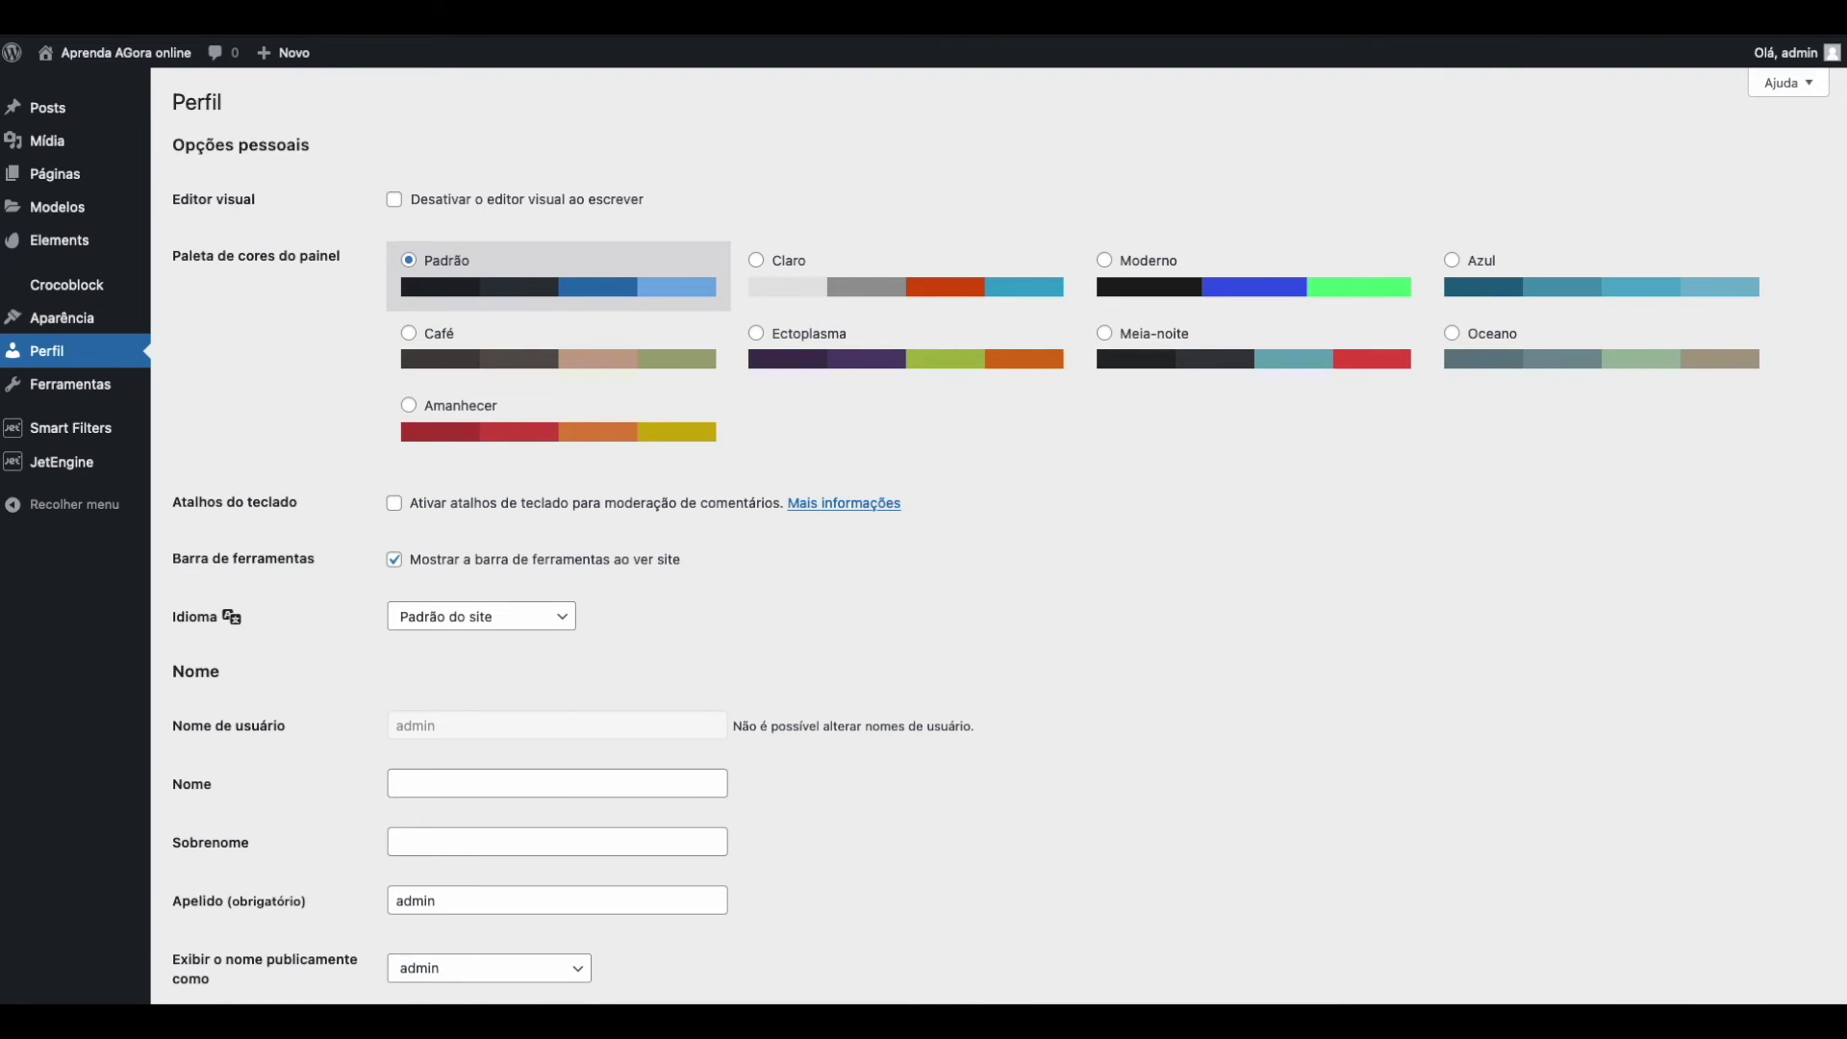
click(125, 52)
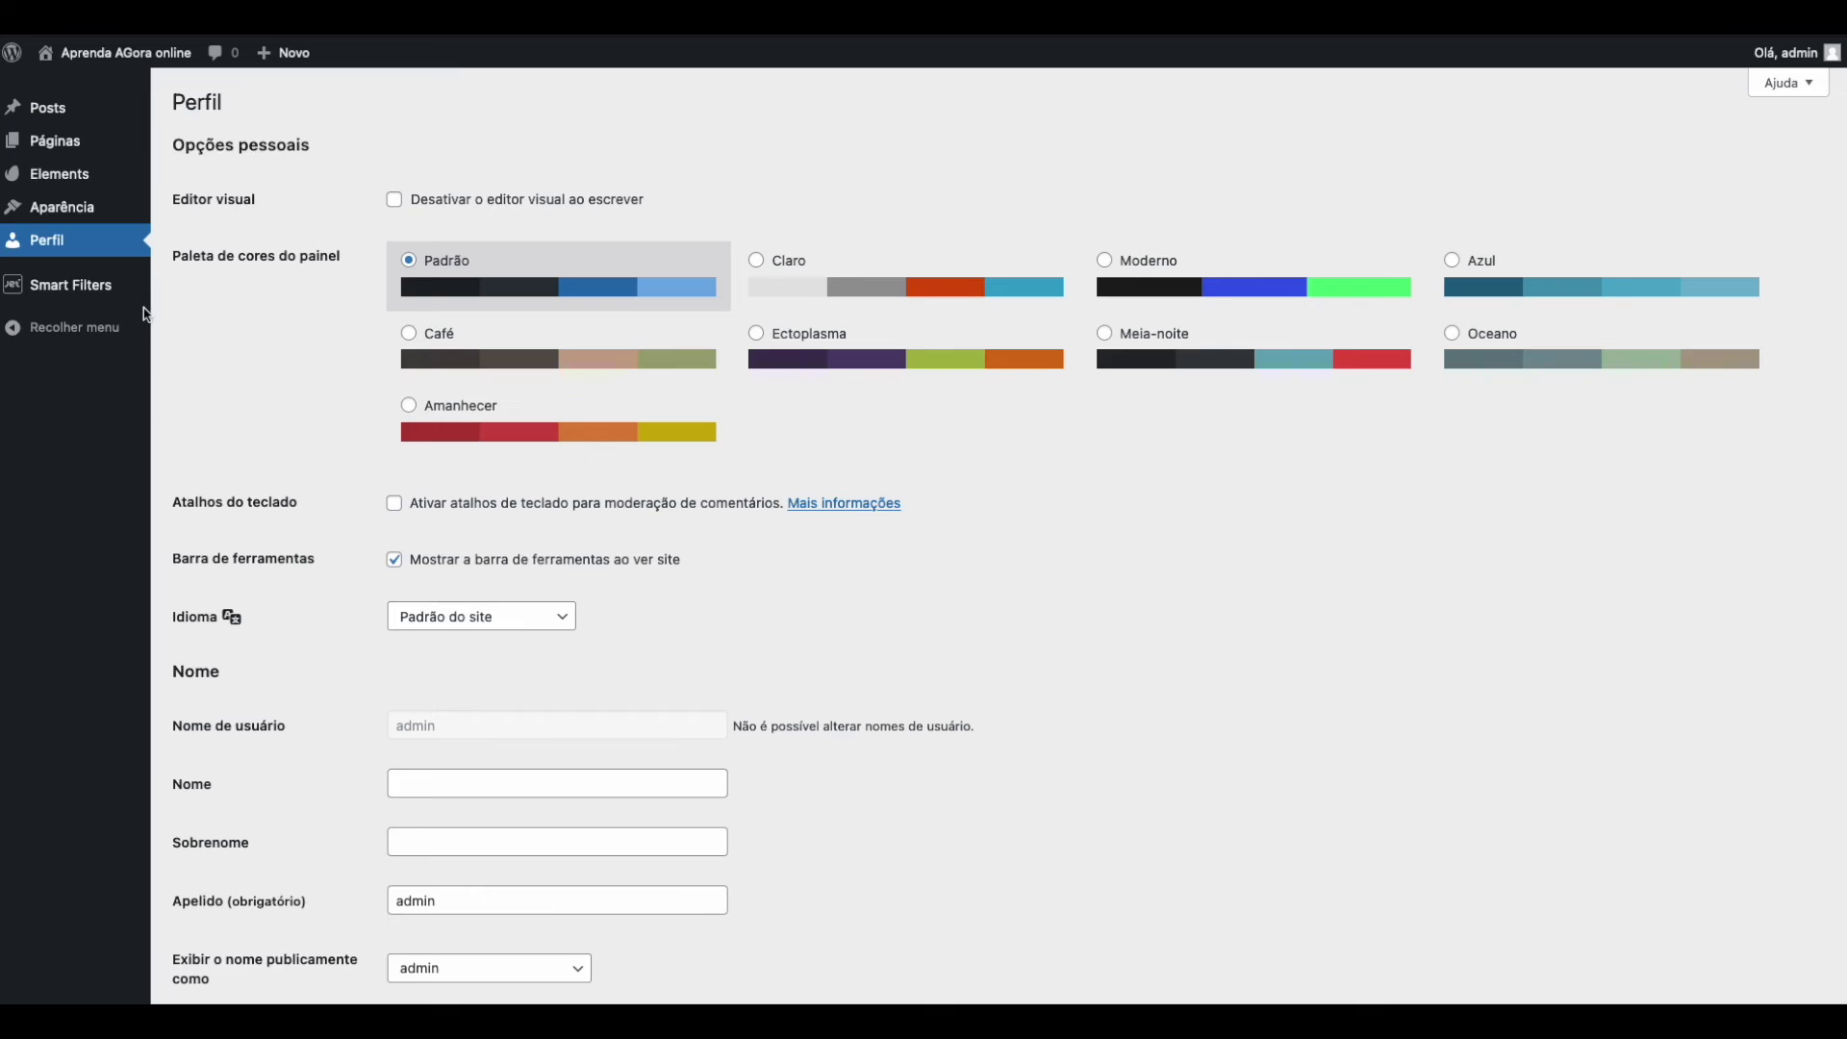
Open the Páginas list in the Editor account and examine the page entries and remaining sidebar items.
mouse_move(83, 181)
click(98, 150)
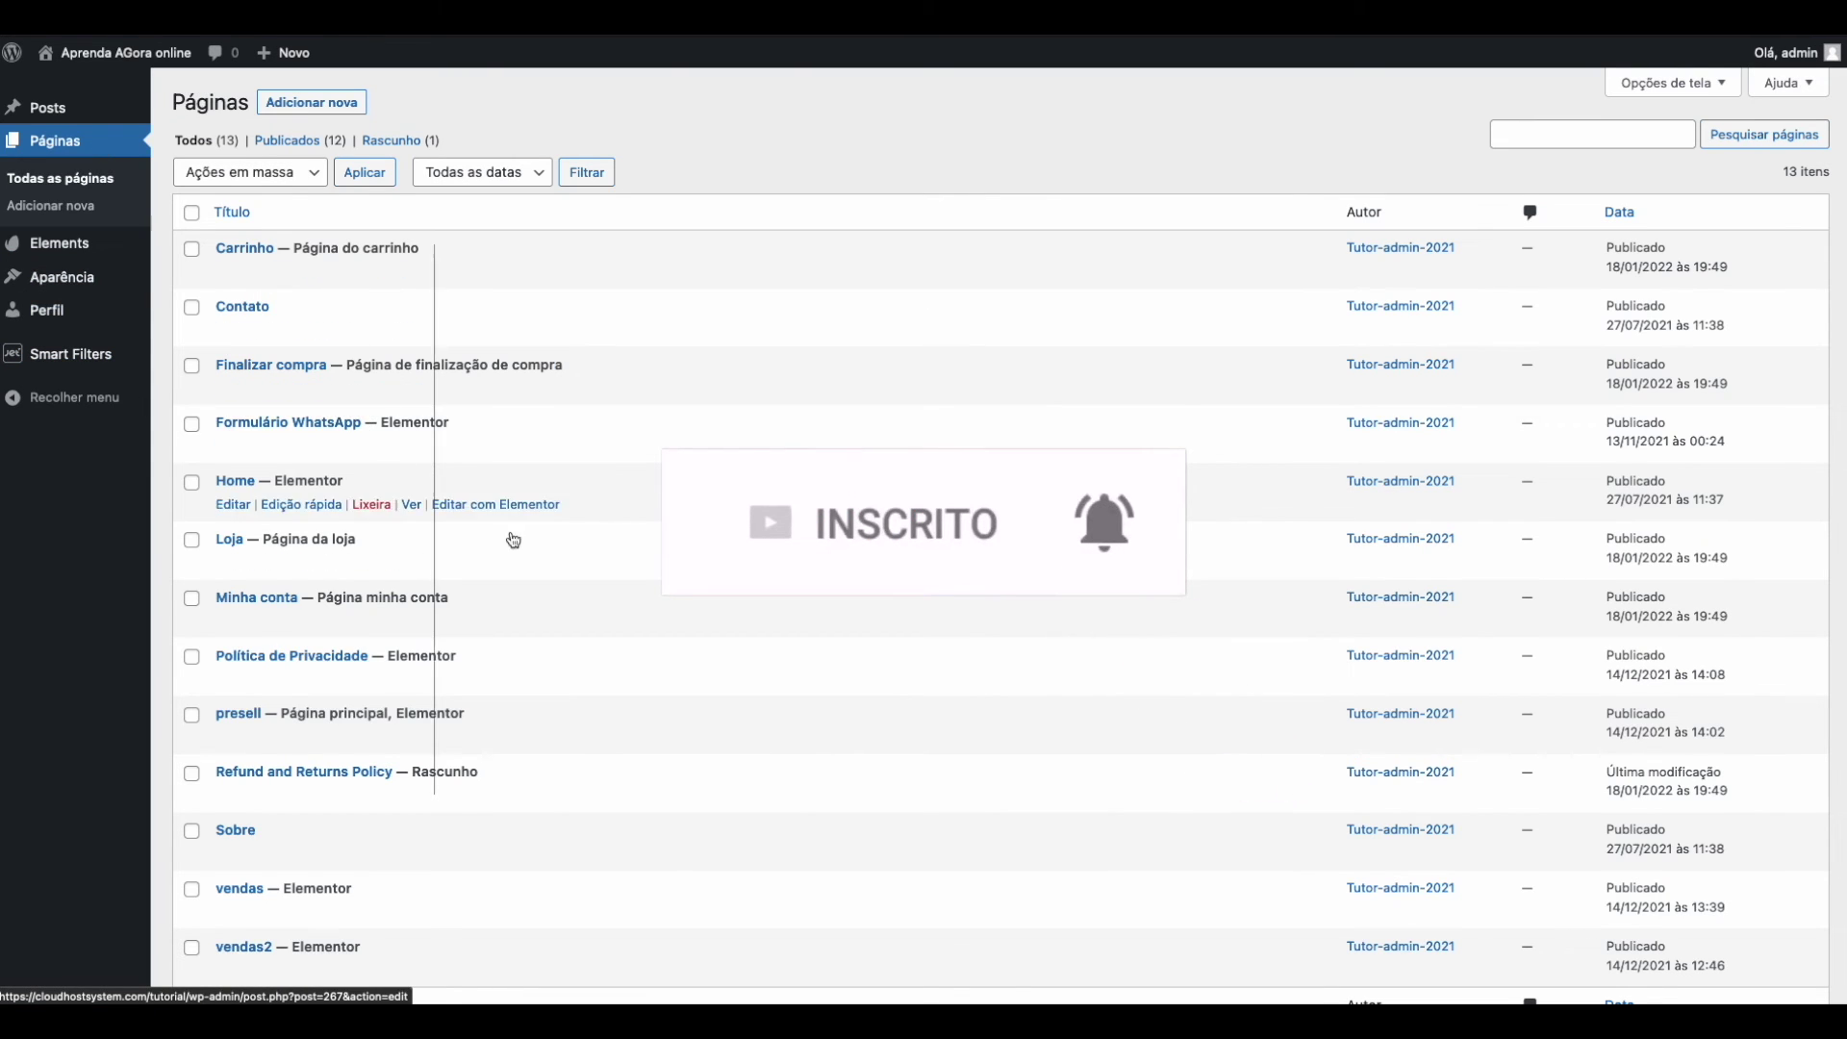
scroll(515, 587, down, 2)
scroll(515, 587, up, 2)
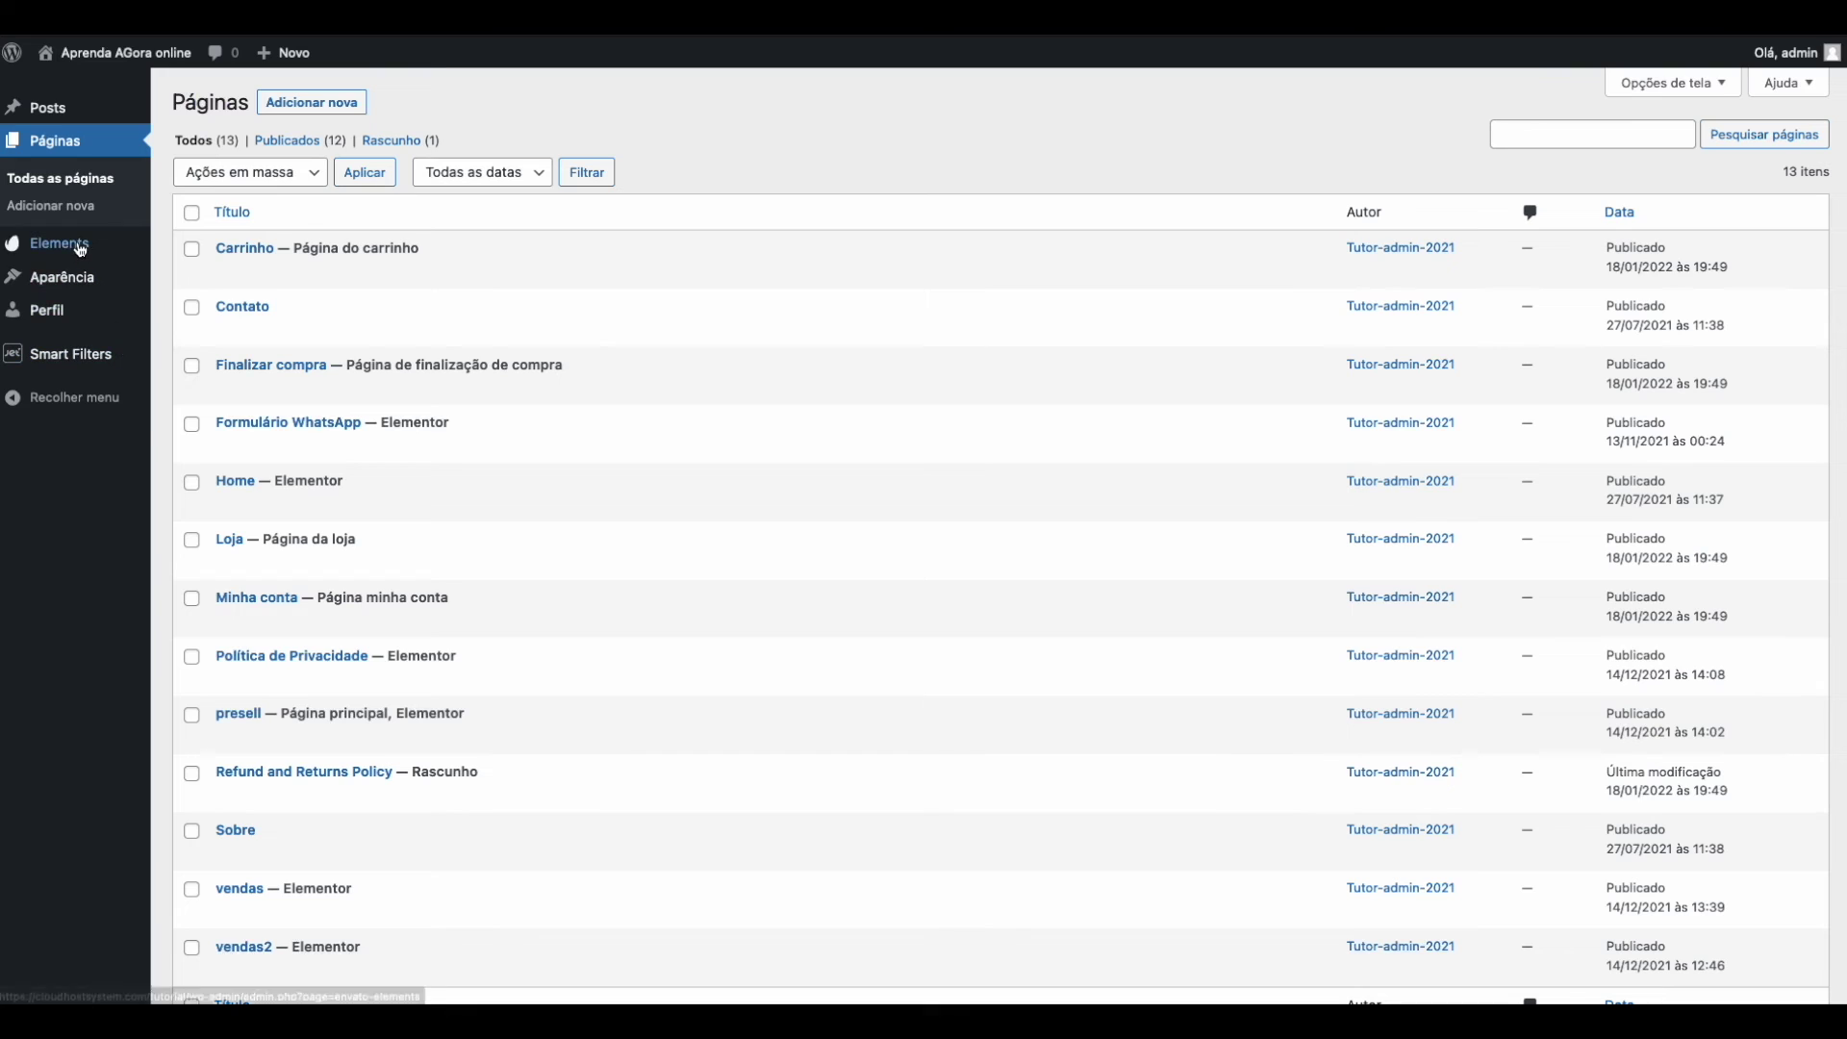
mouse_move(76, 290)
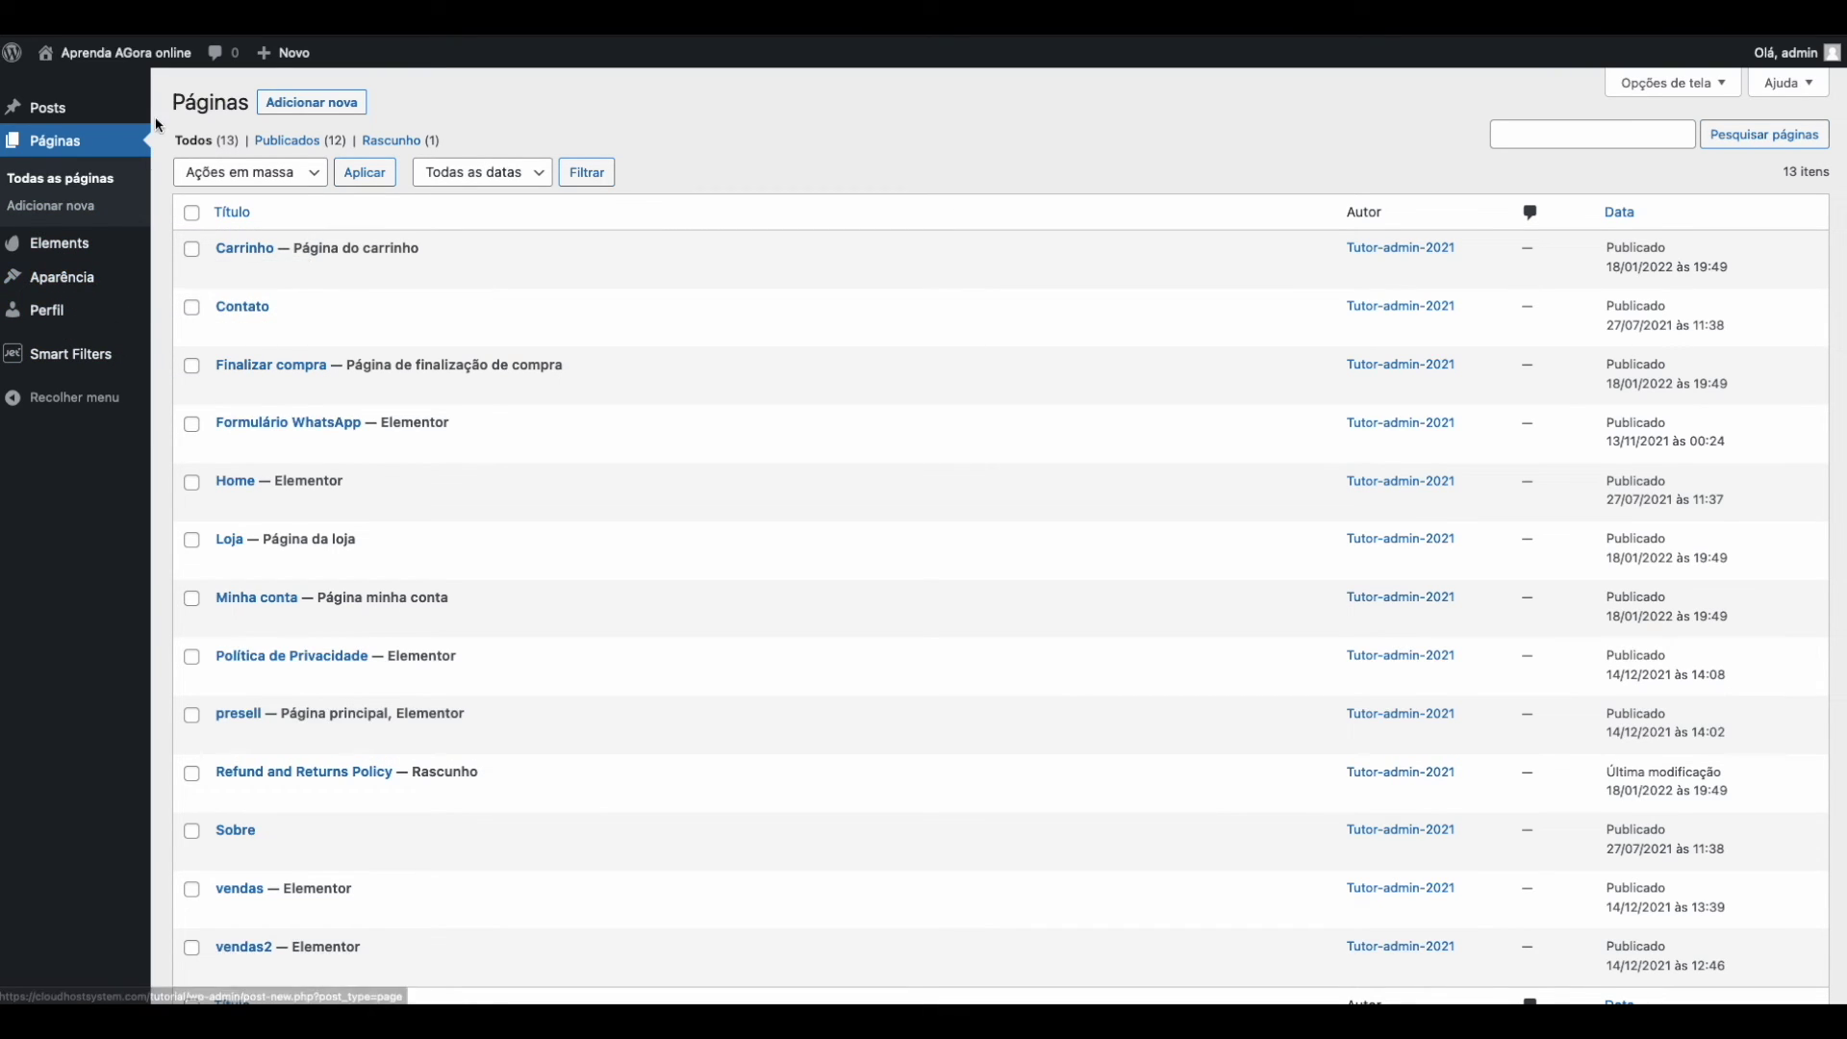
mouse_move(429, 90)
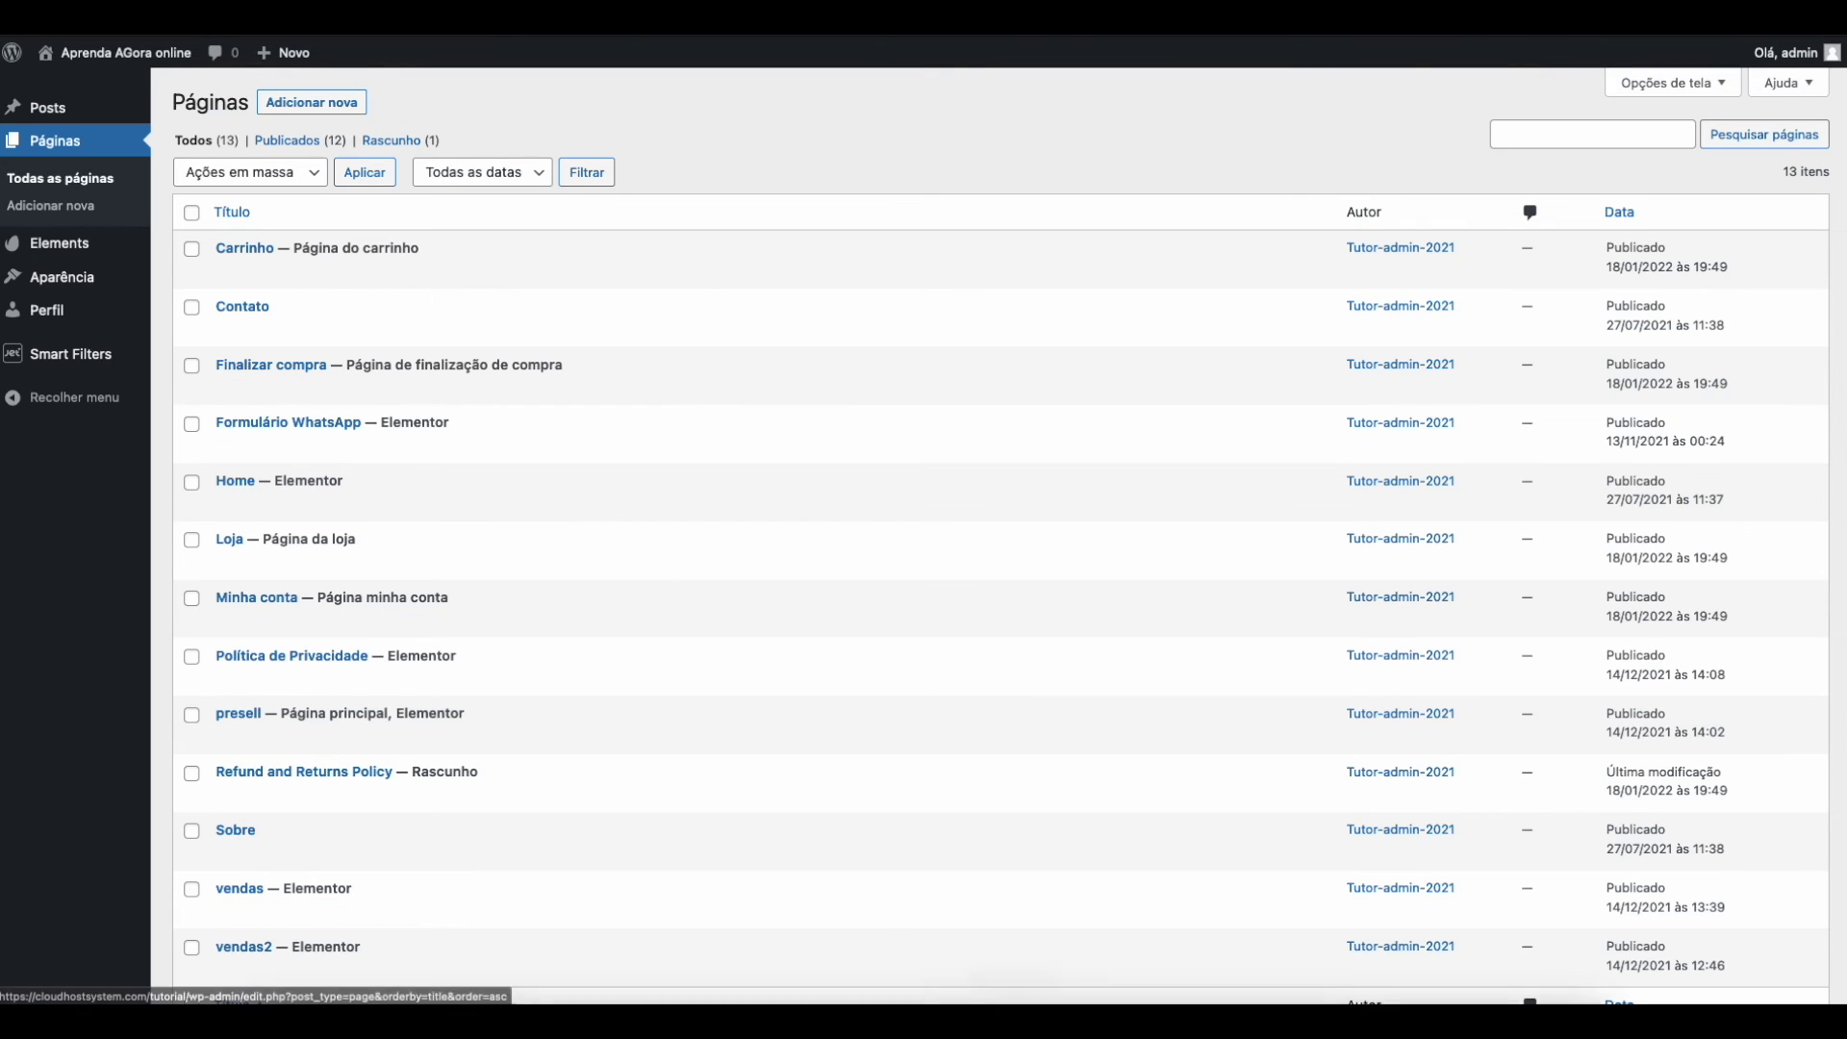
Switch to the administrator's browser, review the role settings in Admin Bar Back end Options and save them.
mouse_move(1270, 971)
click(1213, 973)
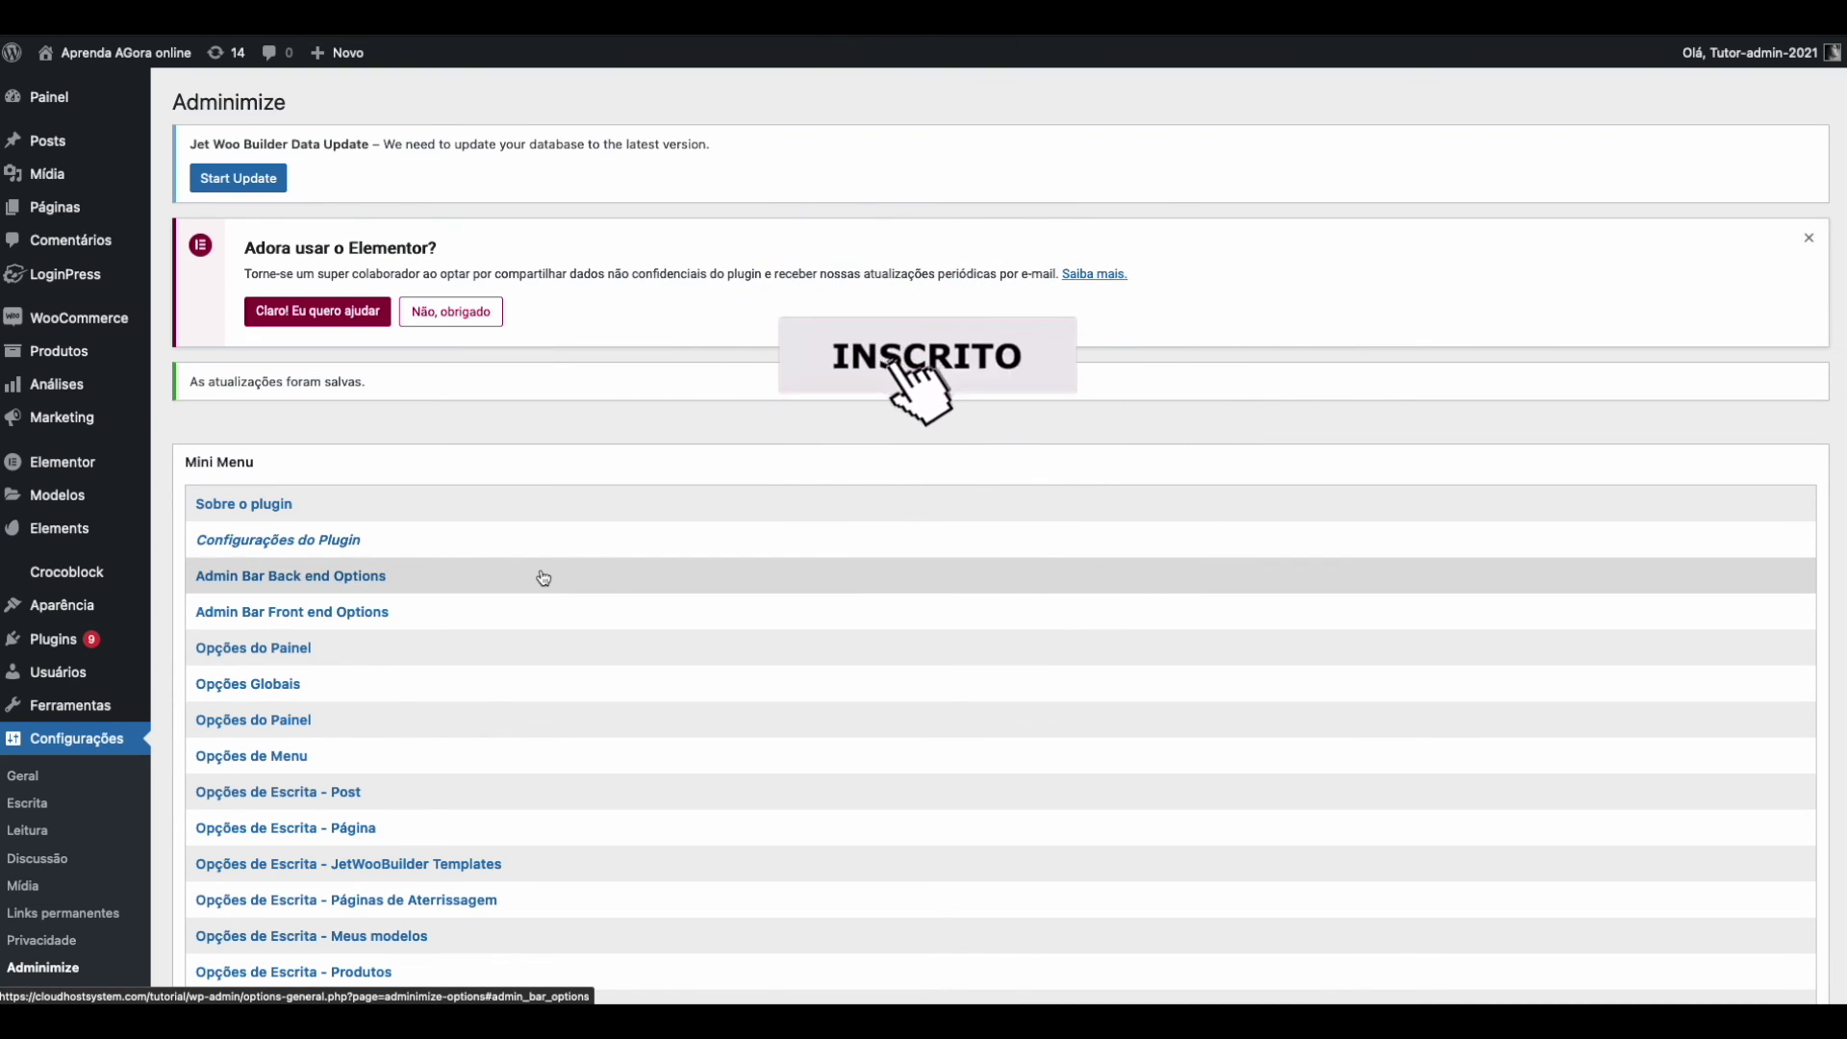
click(543, 578)
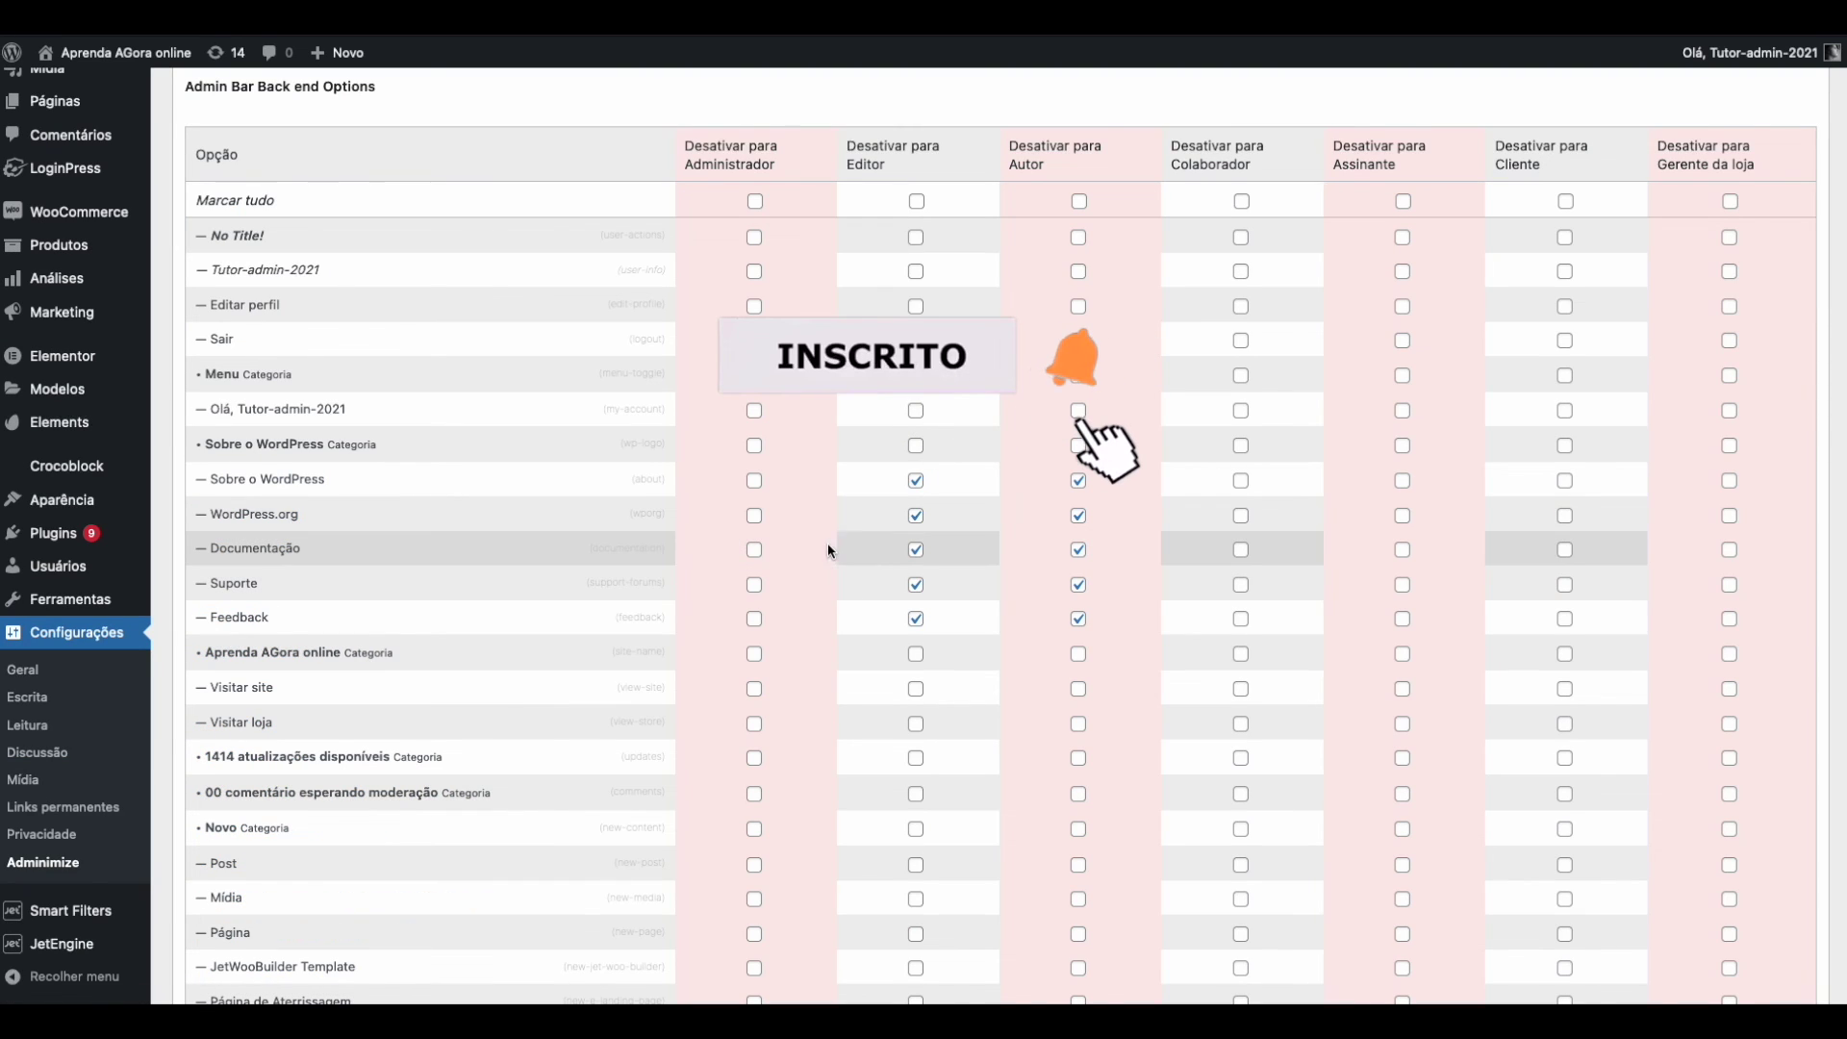
scroll(694, 582, down, 1)
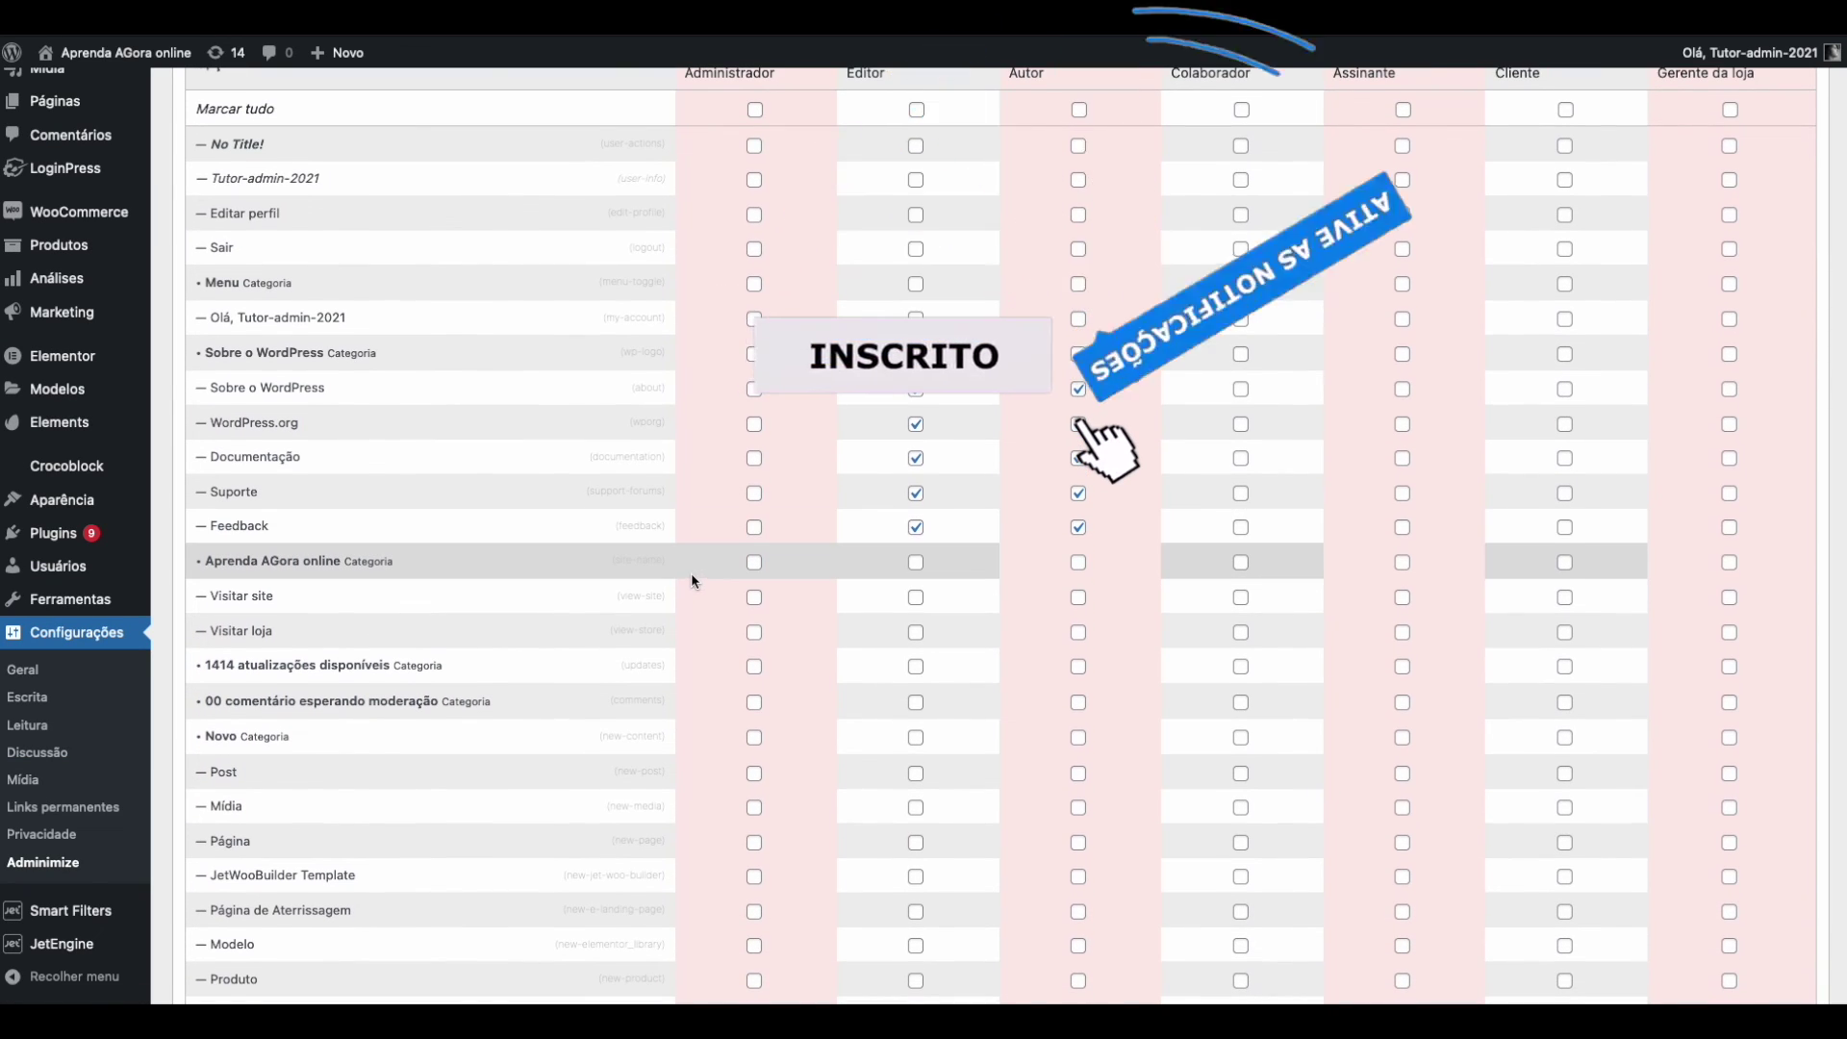
scroll(691, 574, down, 3)
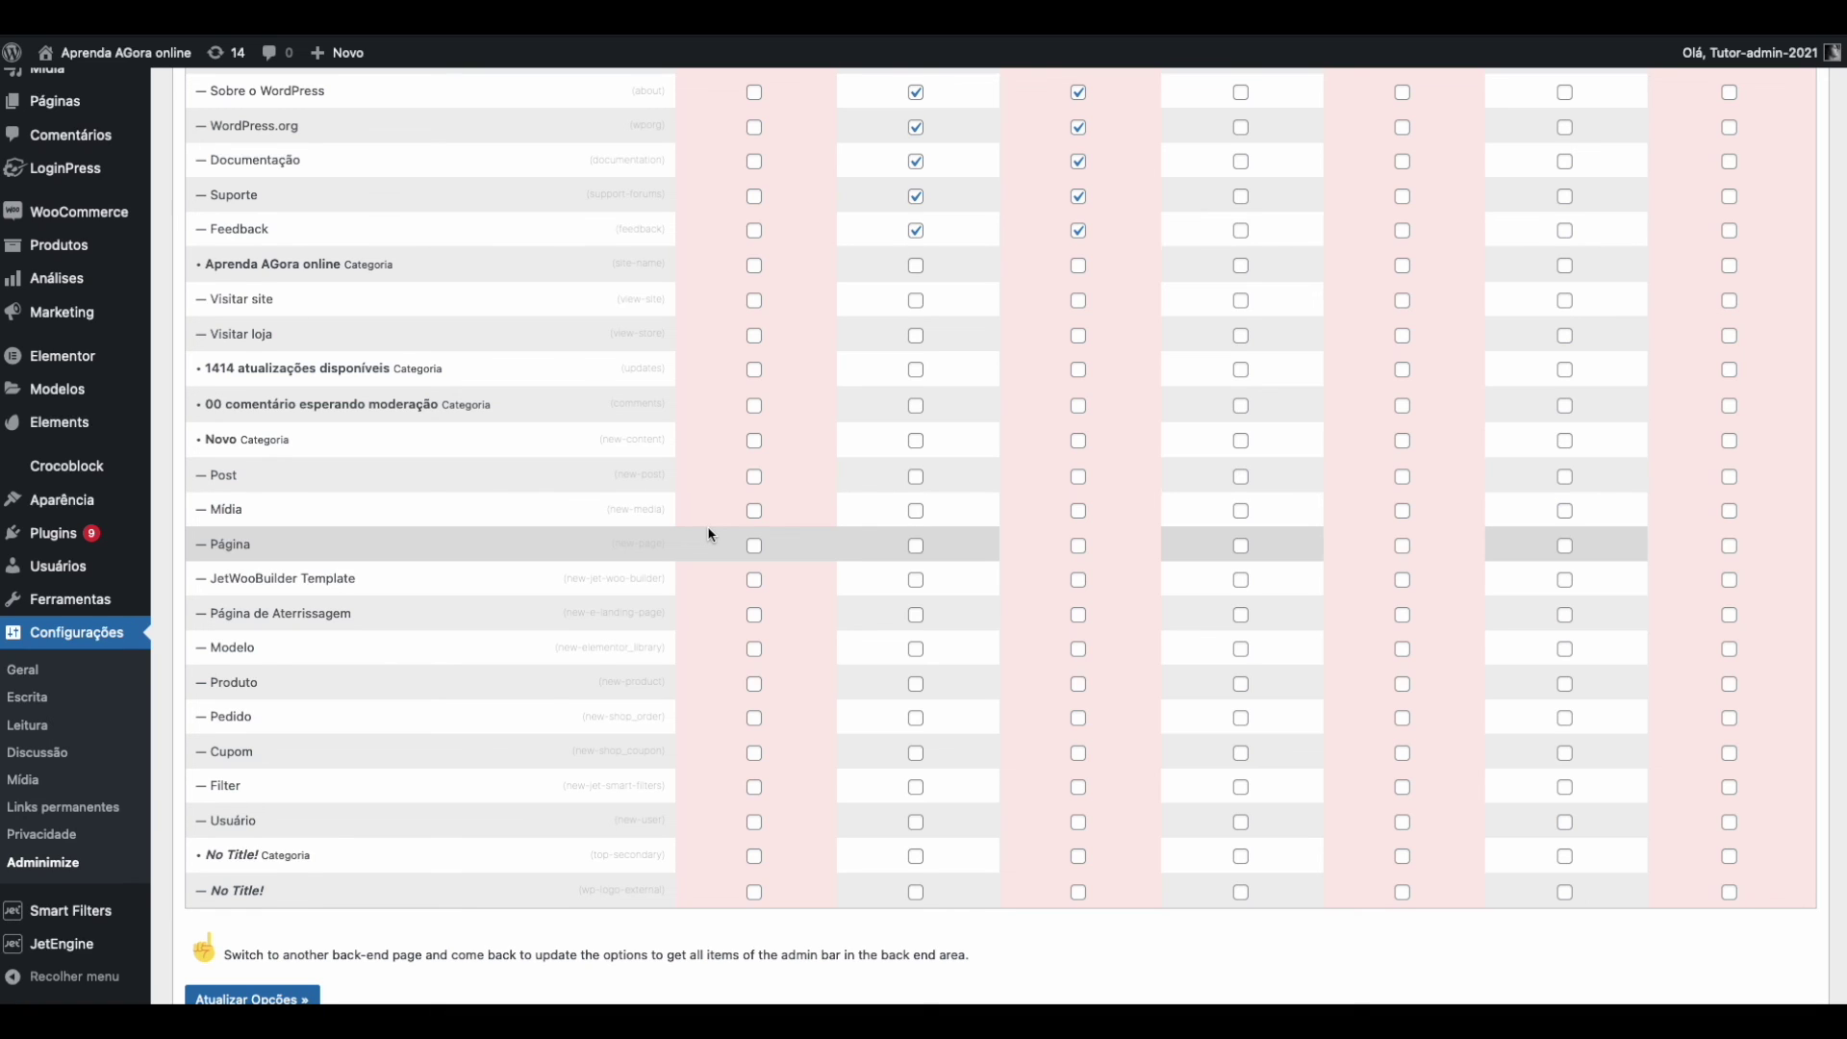
scroll(479, 775, down, 4)
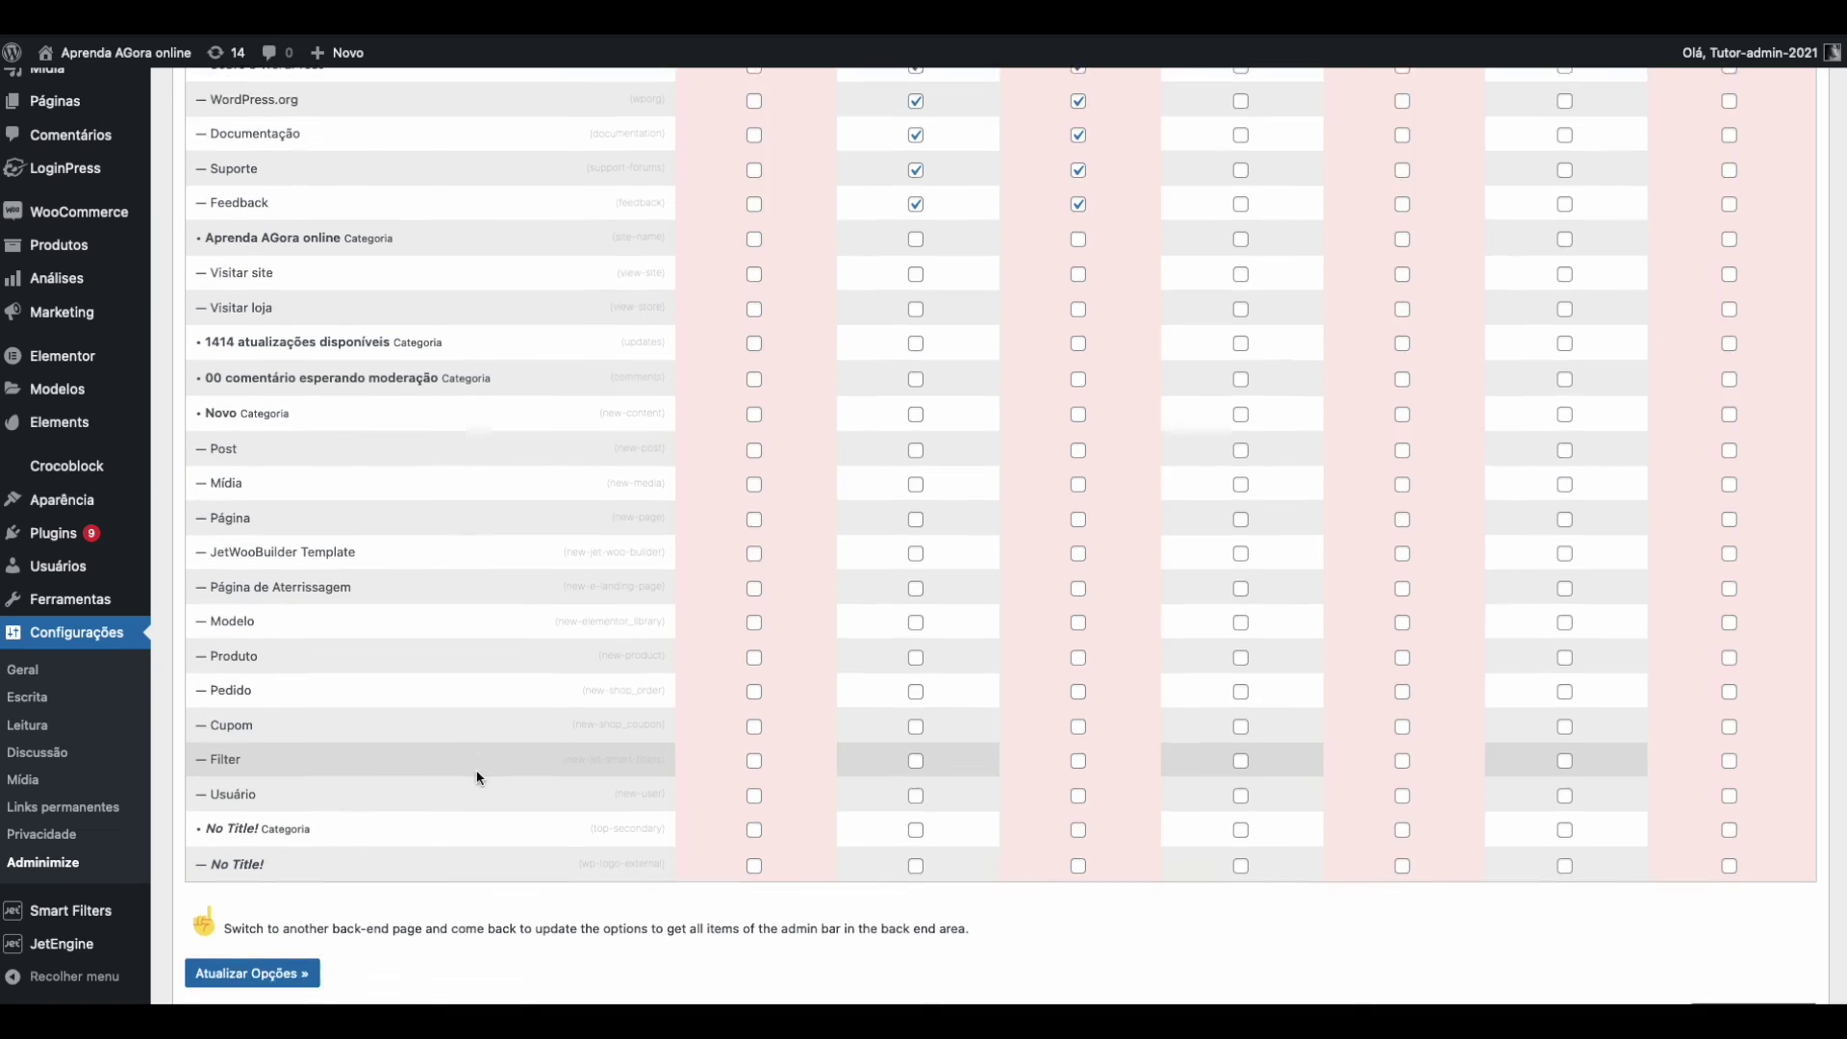
click(286, 604)
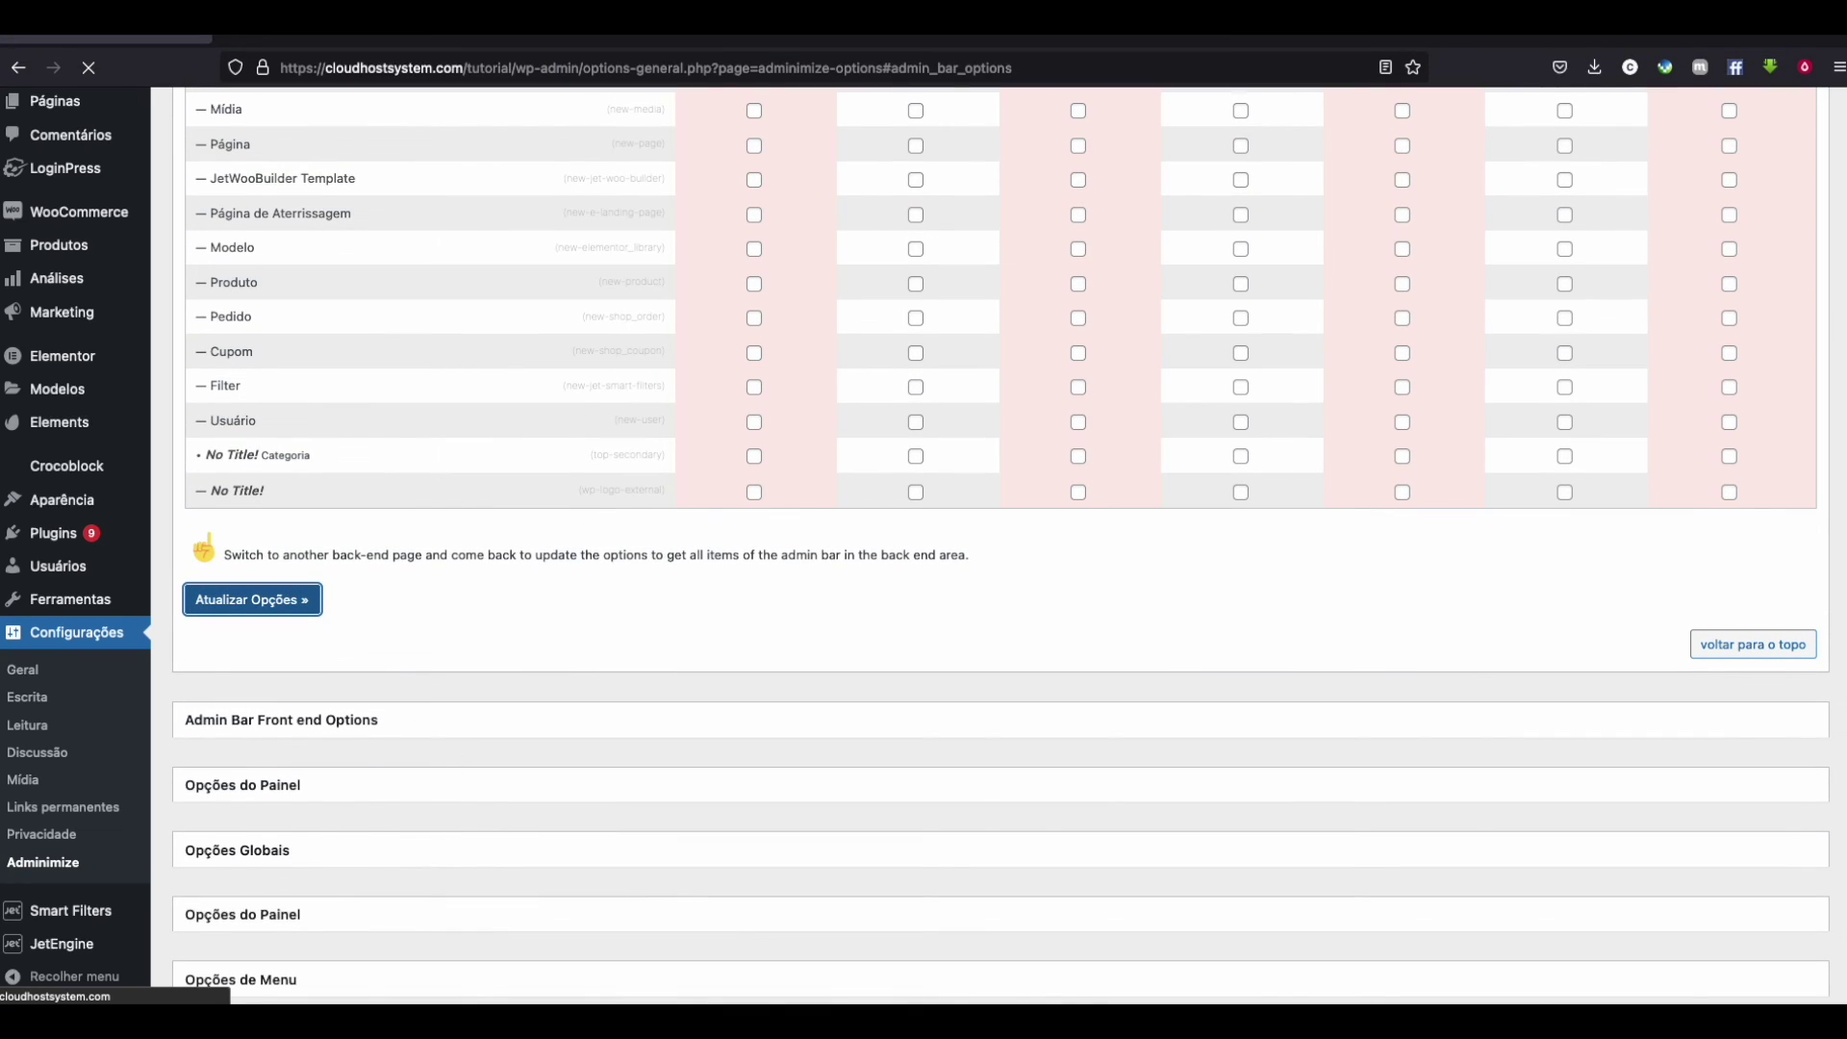